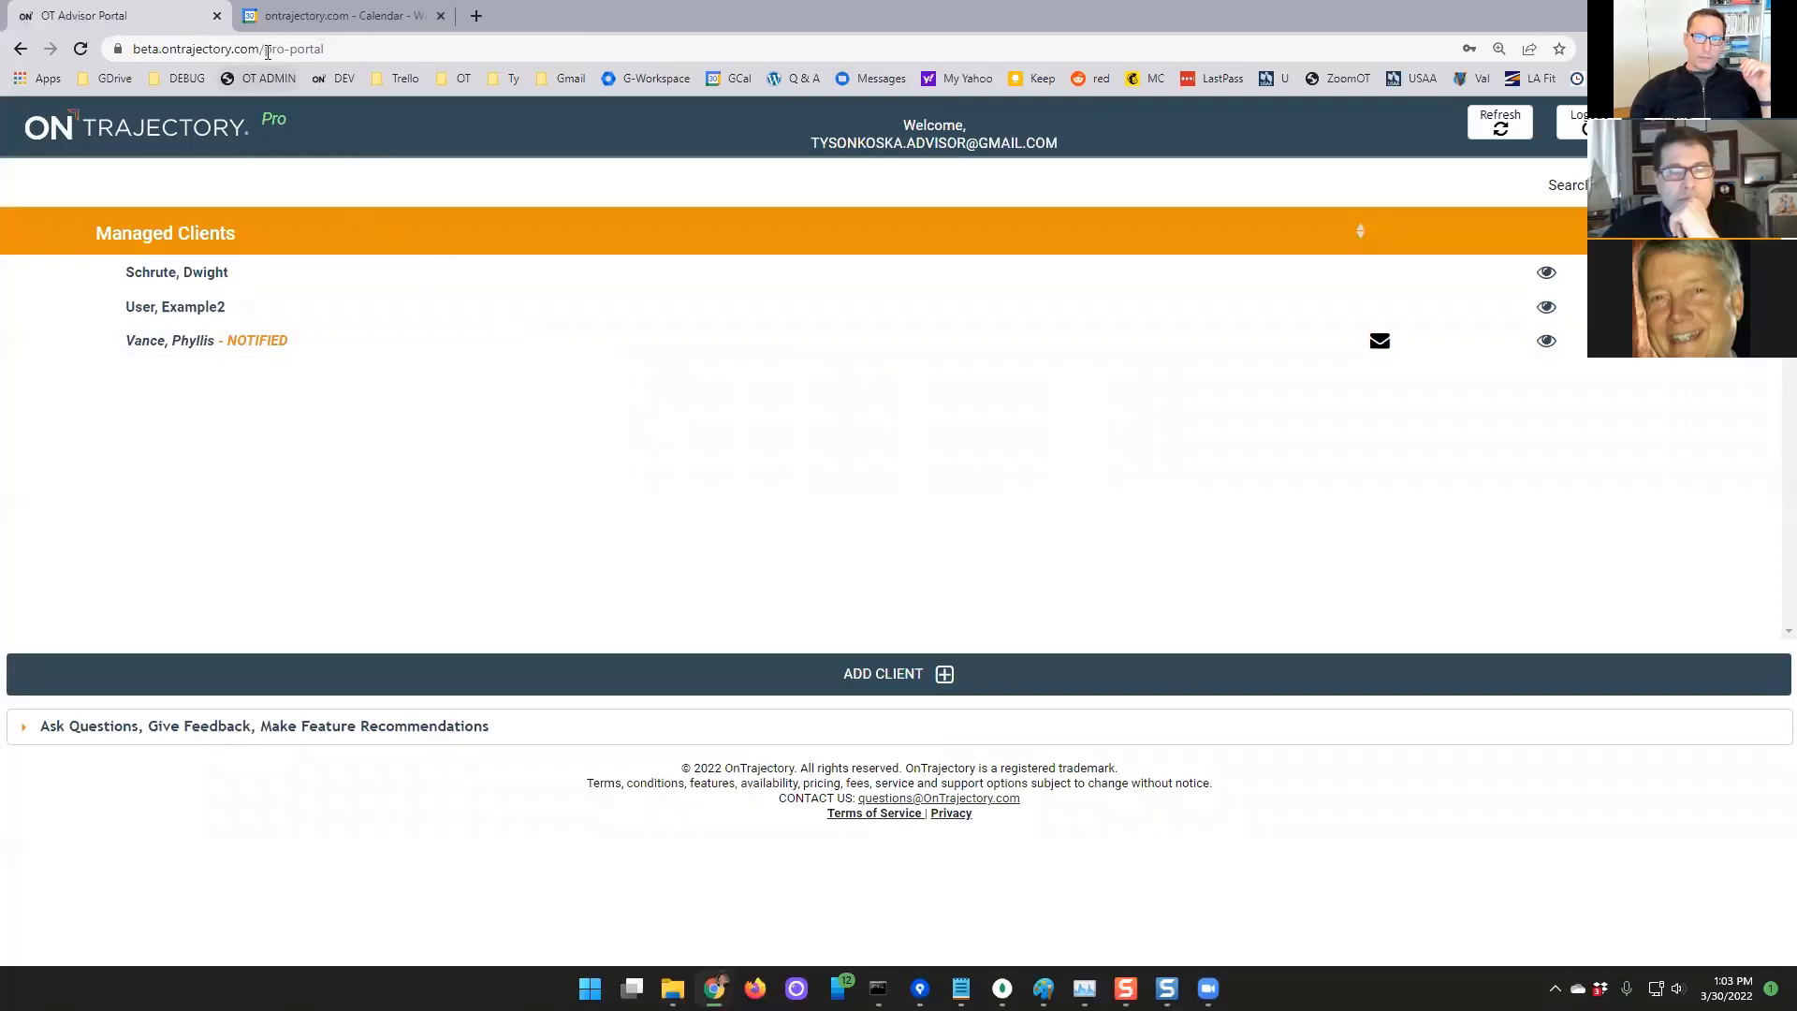
pyautogui.moveTo(267, 52); pyautogui.dragTo(144, 67)
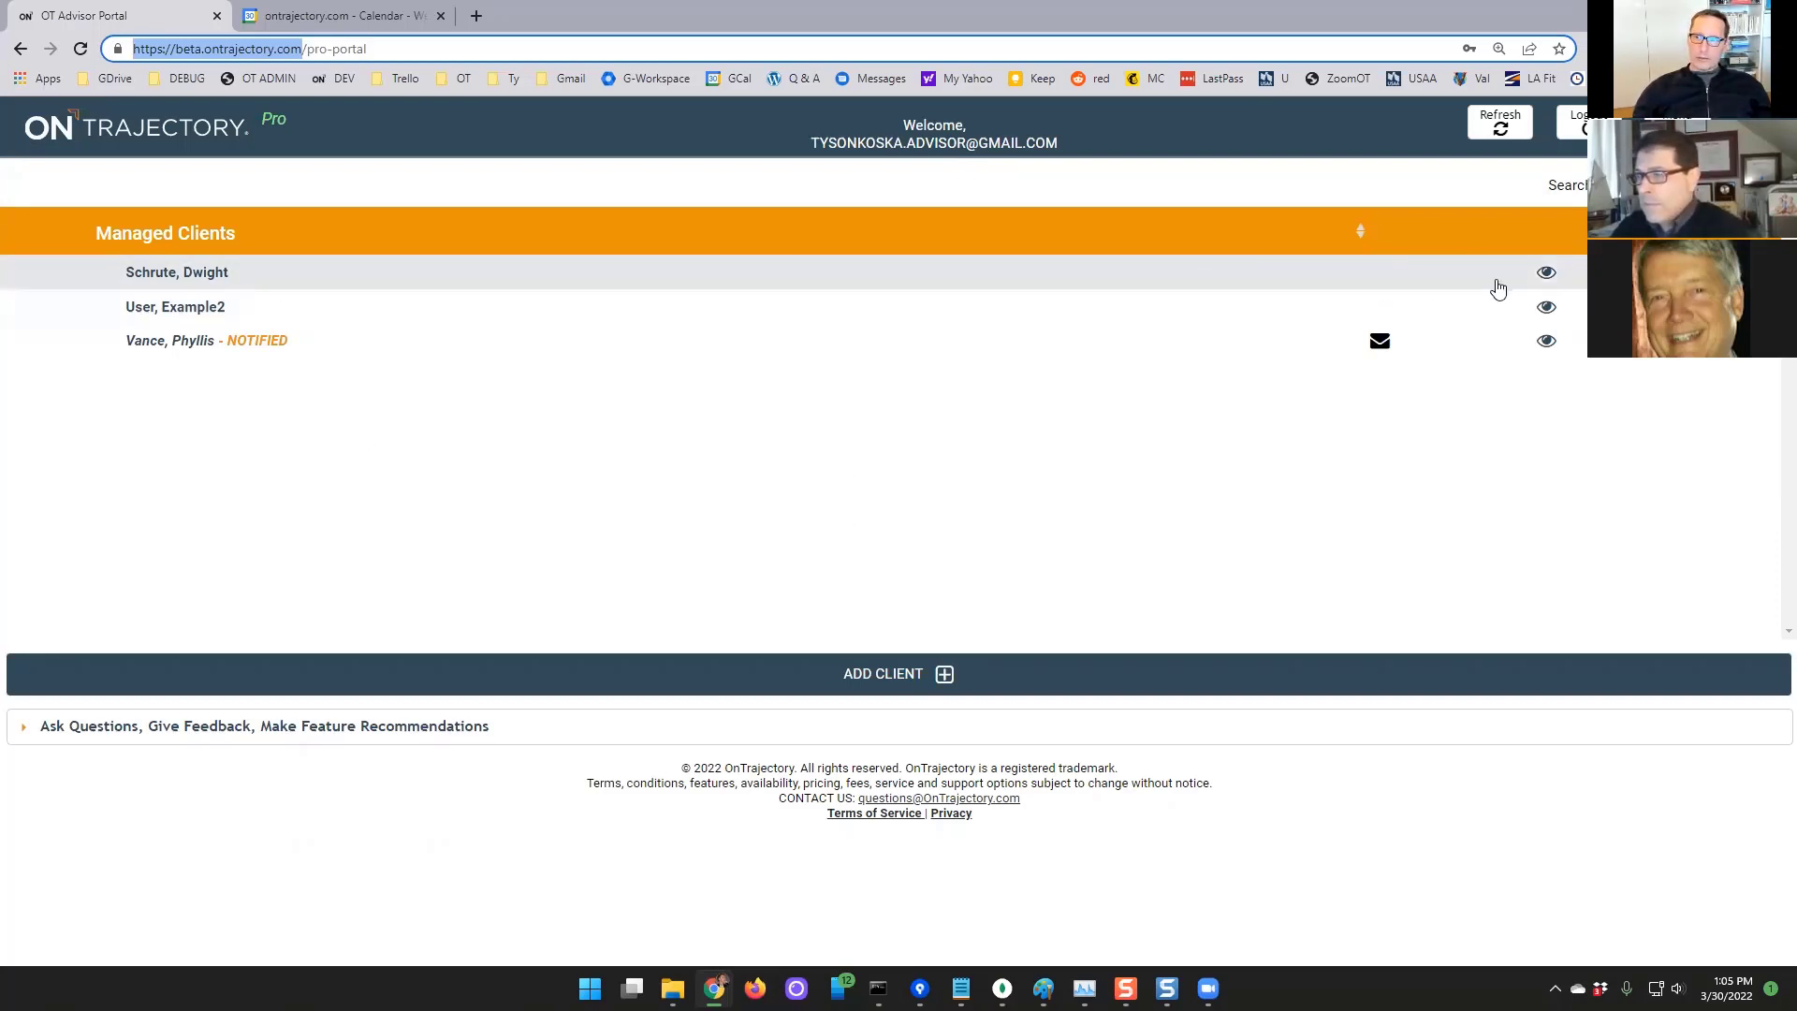
# Open the first managed client's view in a wider window and try to edit the Default Investments growth rate in Scenario 1
pyautogui.click(1549, 277)
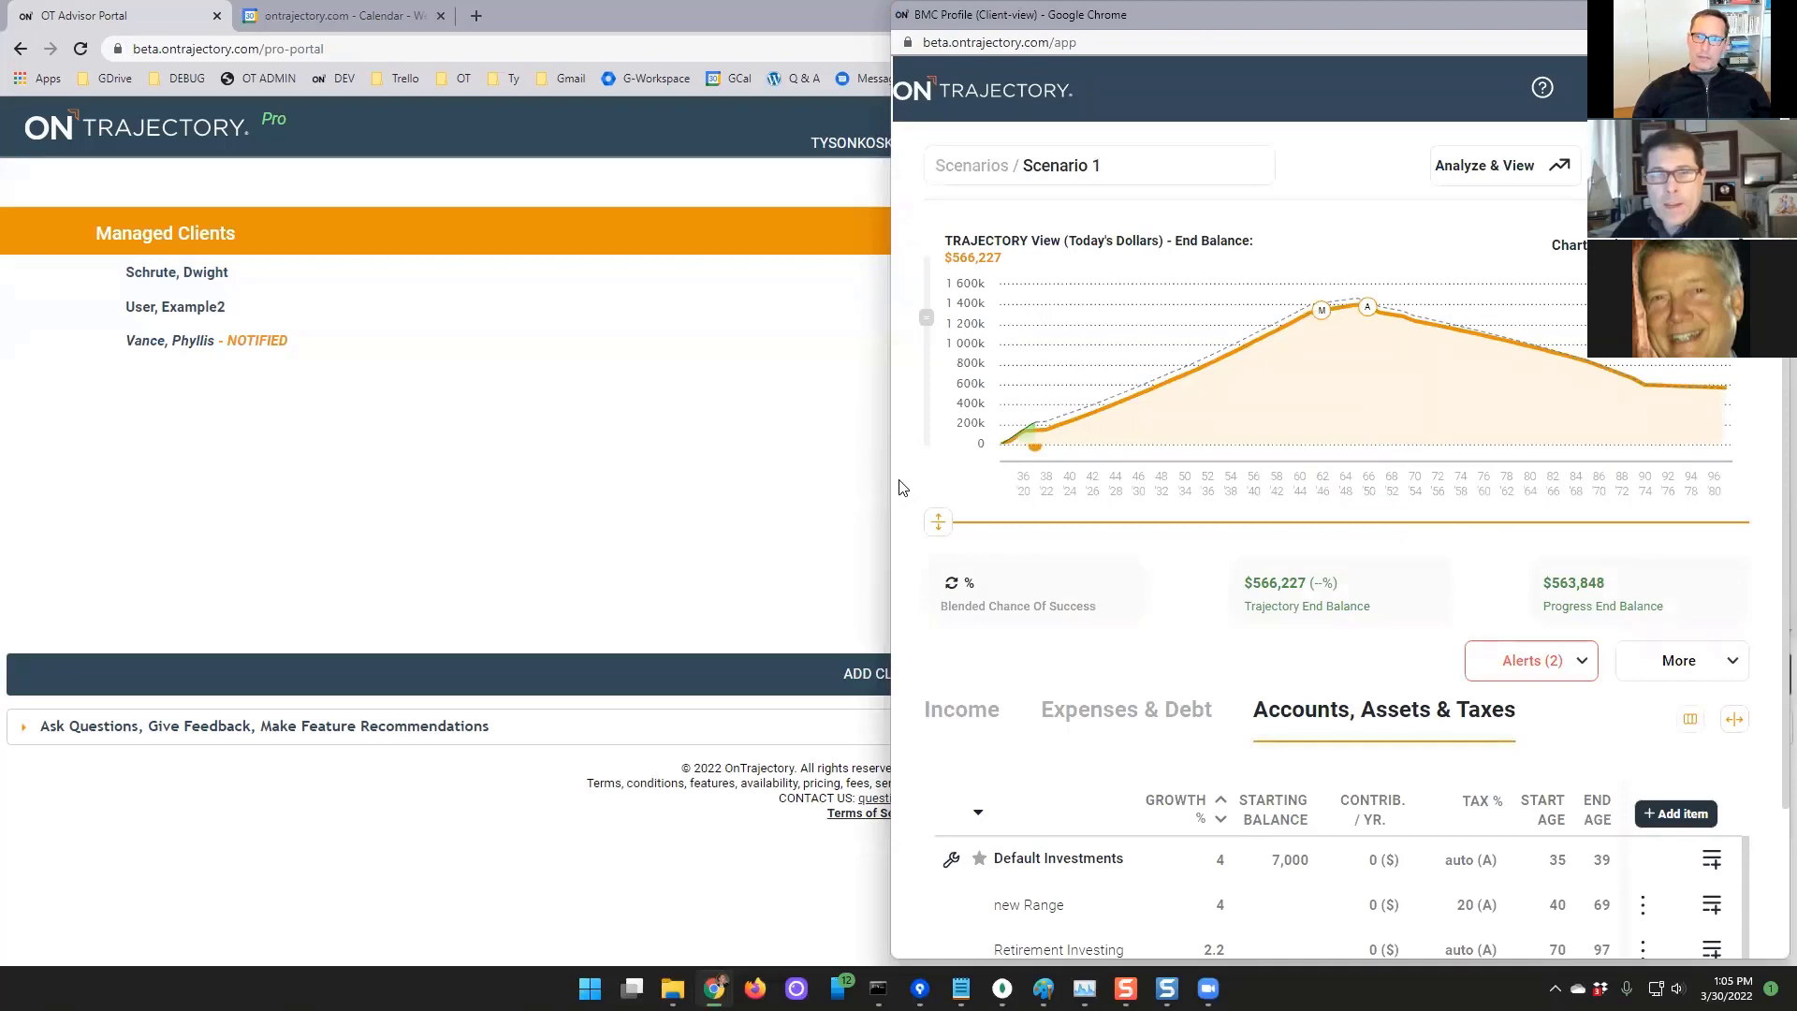
pyautogui.moveTo(888, 477); pyautogui.dragTo(405, 477)
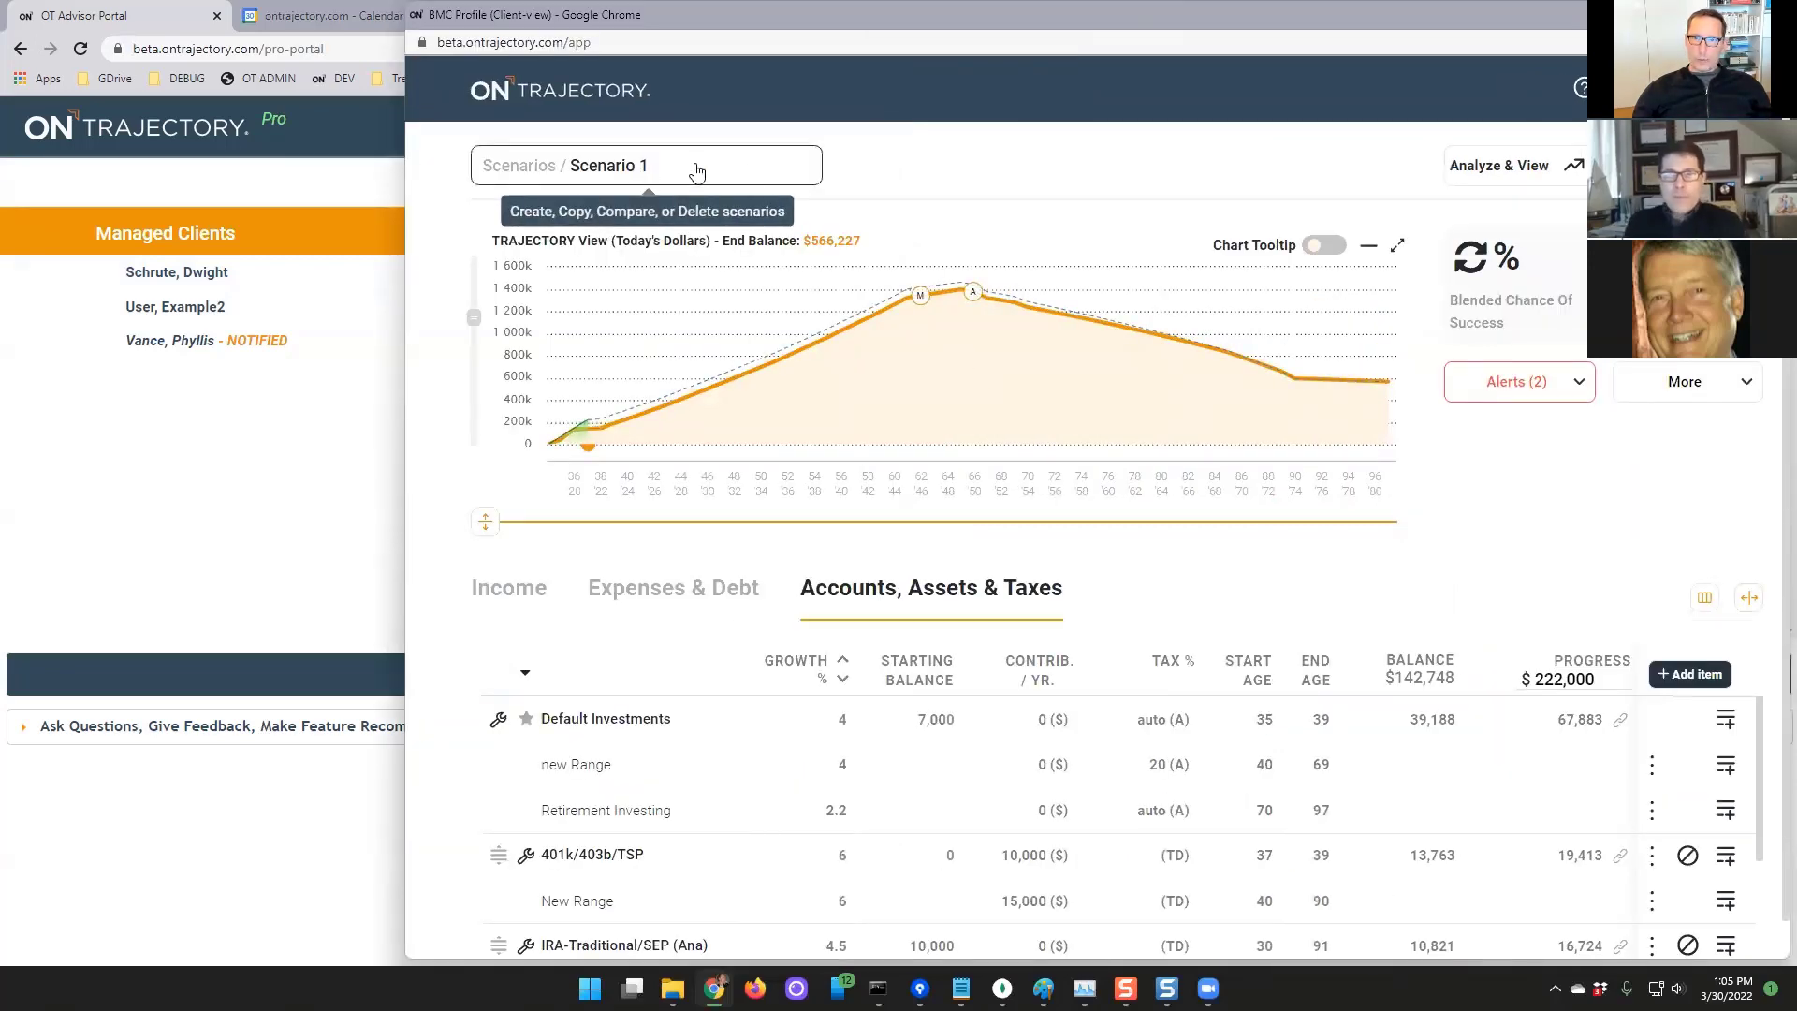
pyautogui.click(842, 719)
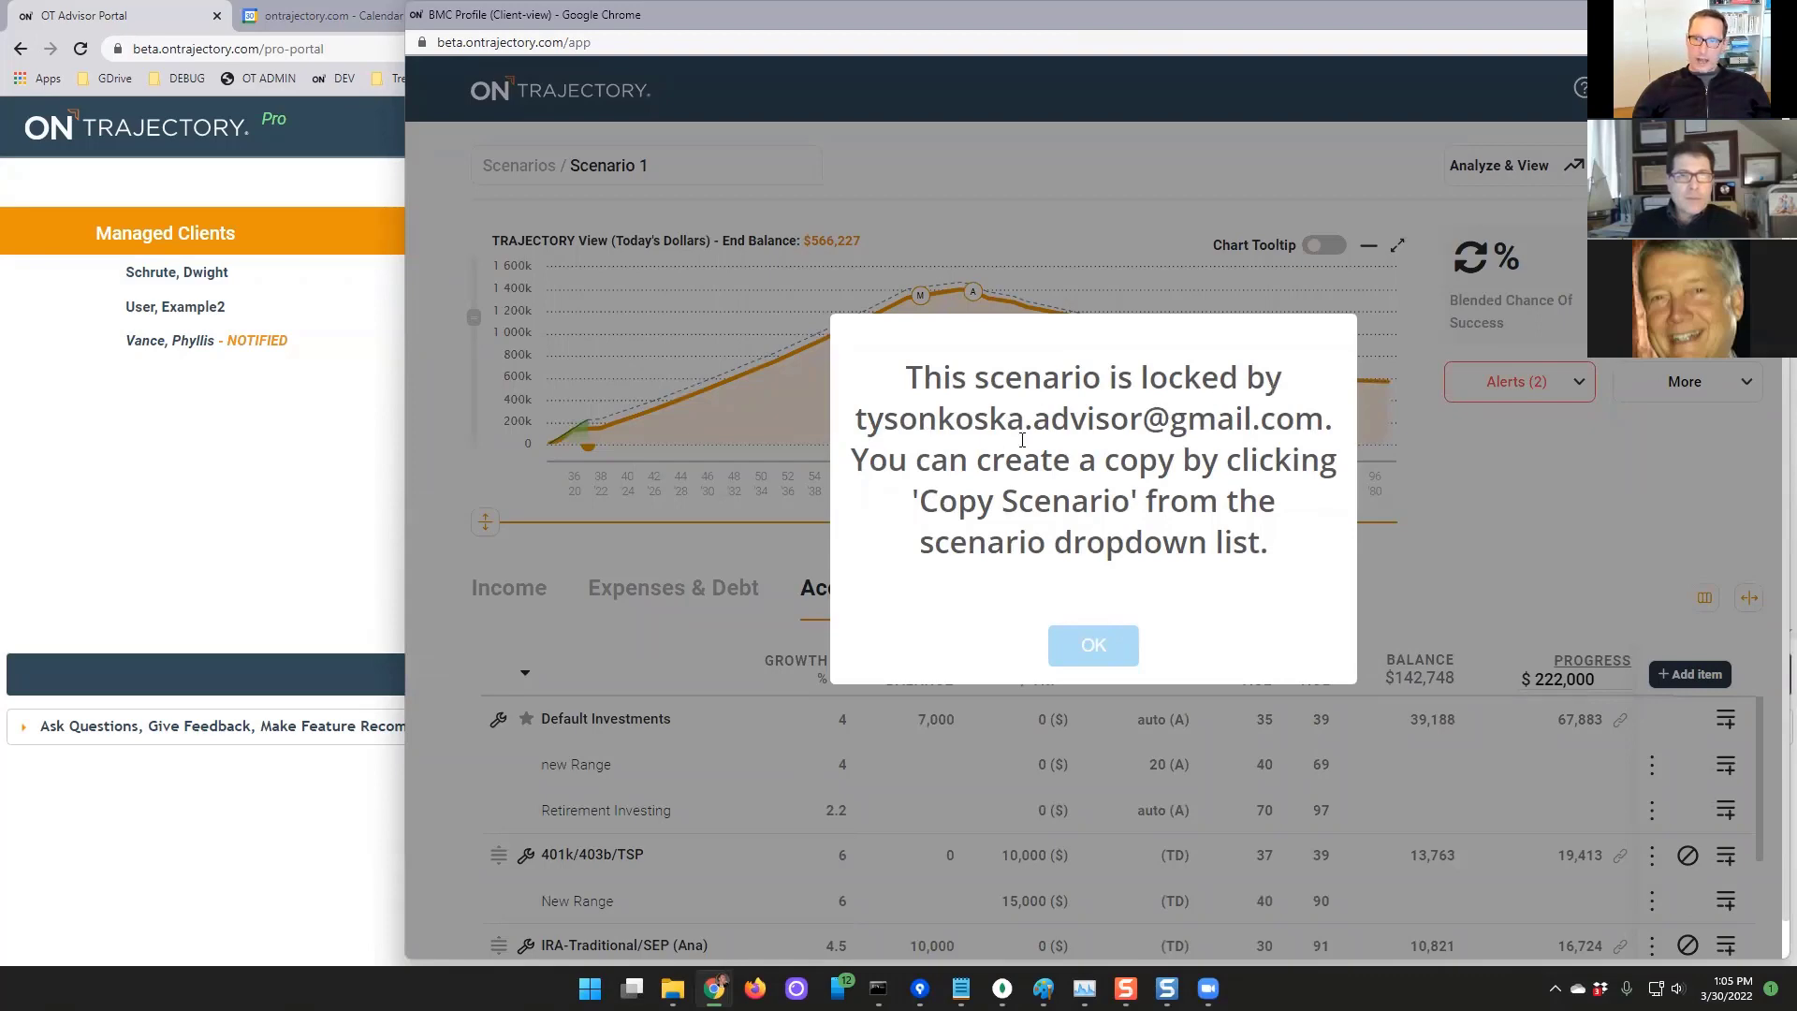
pyautogui.click(1085, 644)
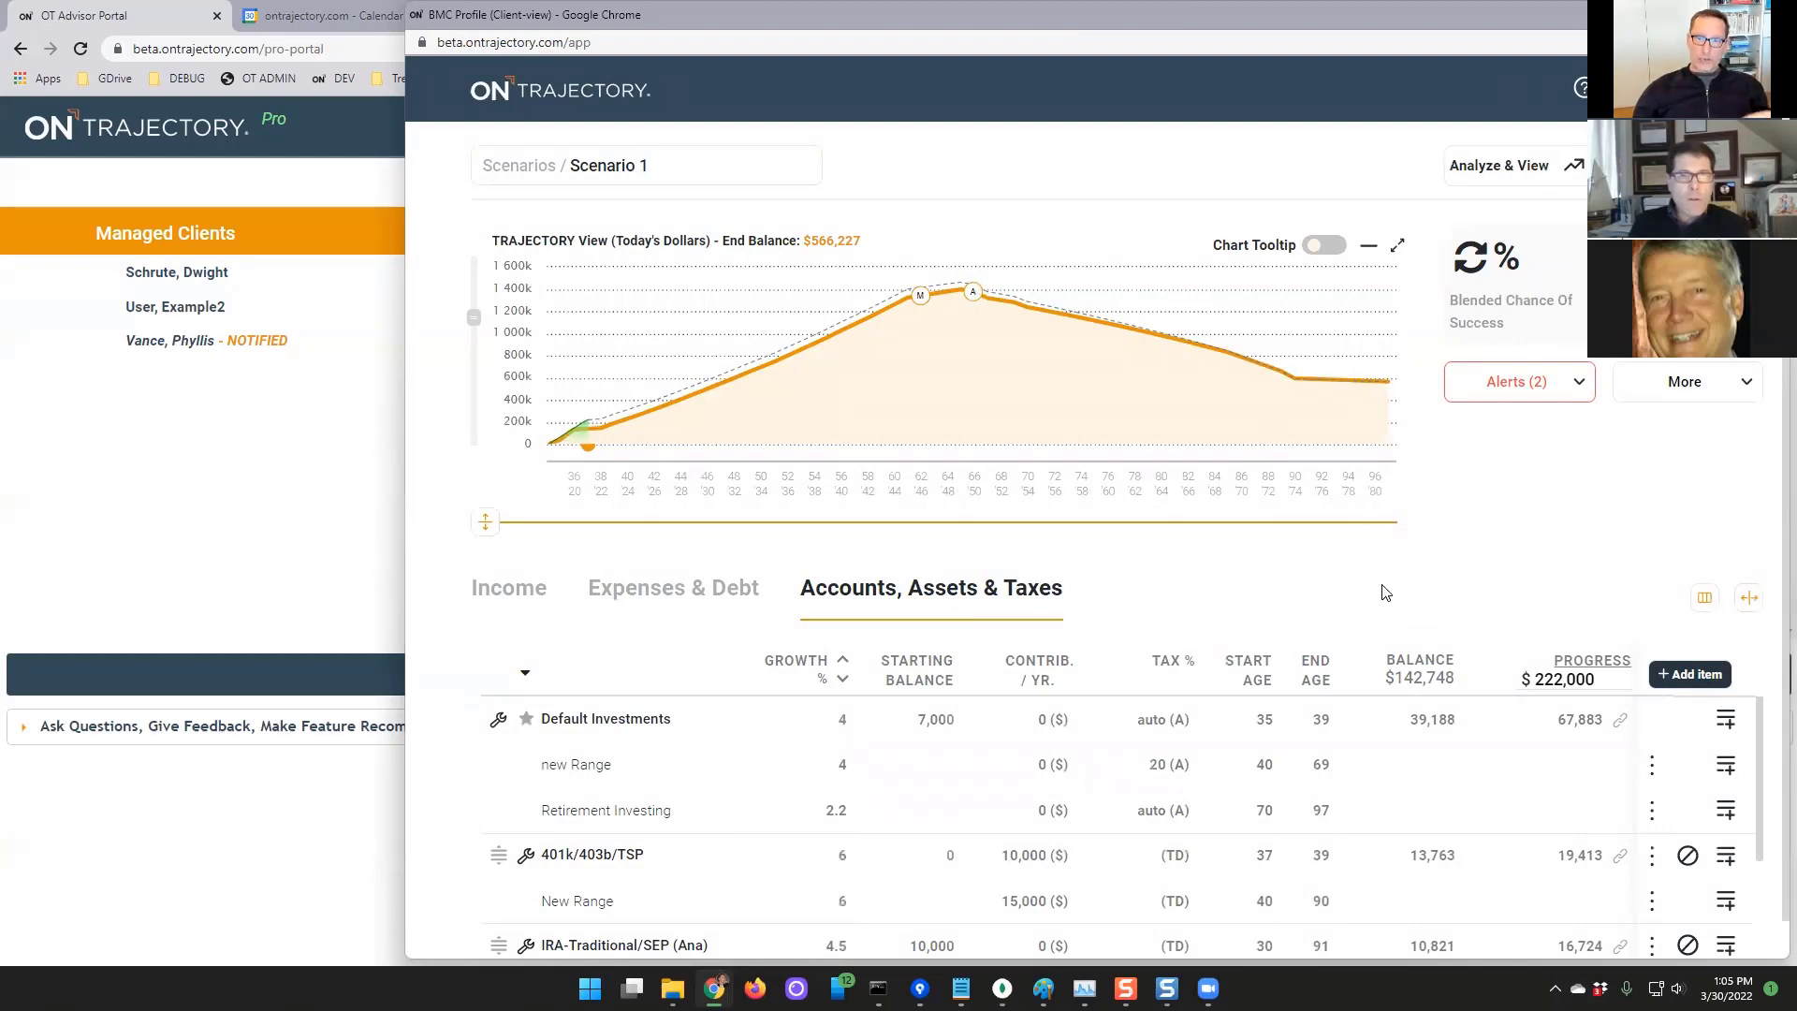
# View the available scenario options, such as copy and compare, and close the client's profile window
pyautogui.click(731, 173)
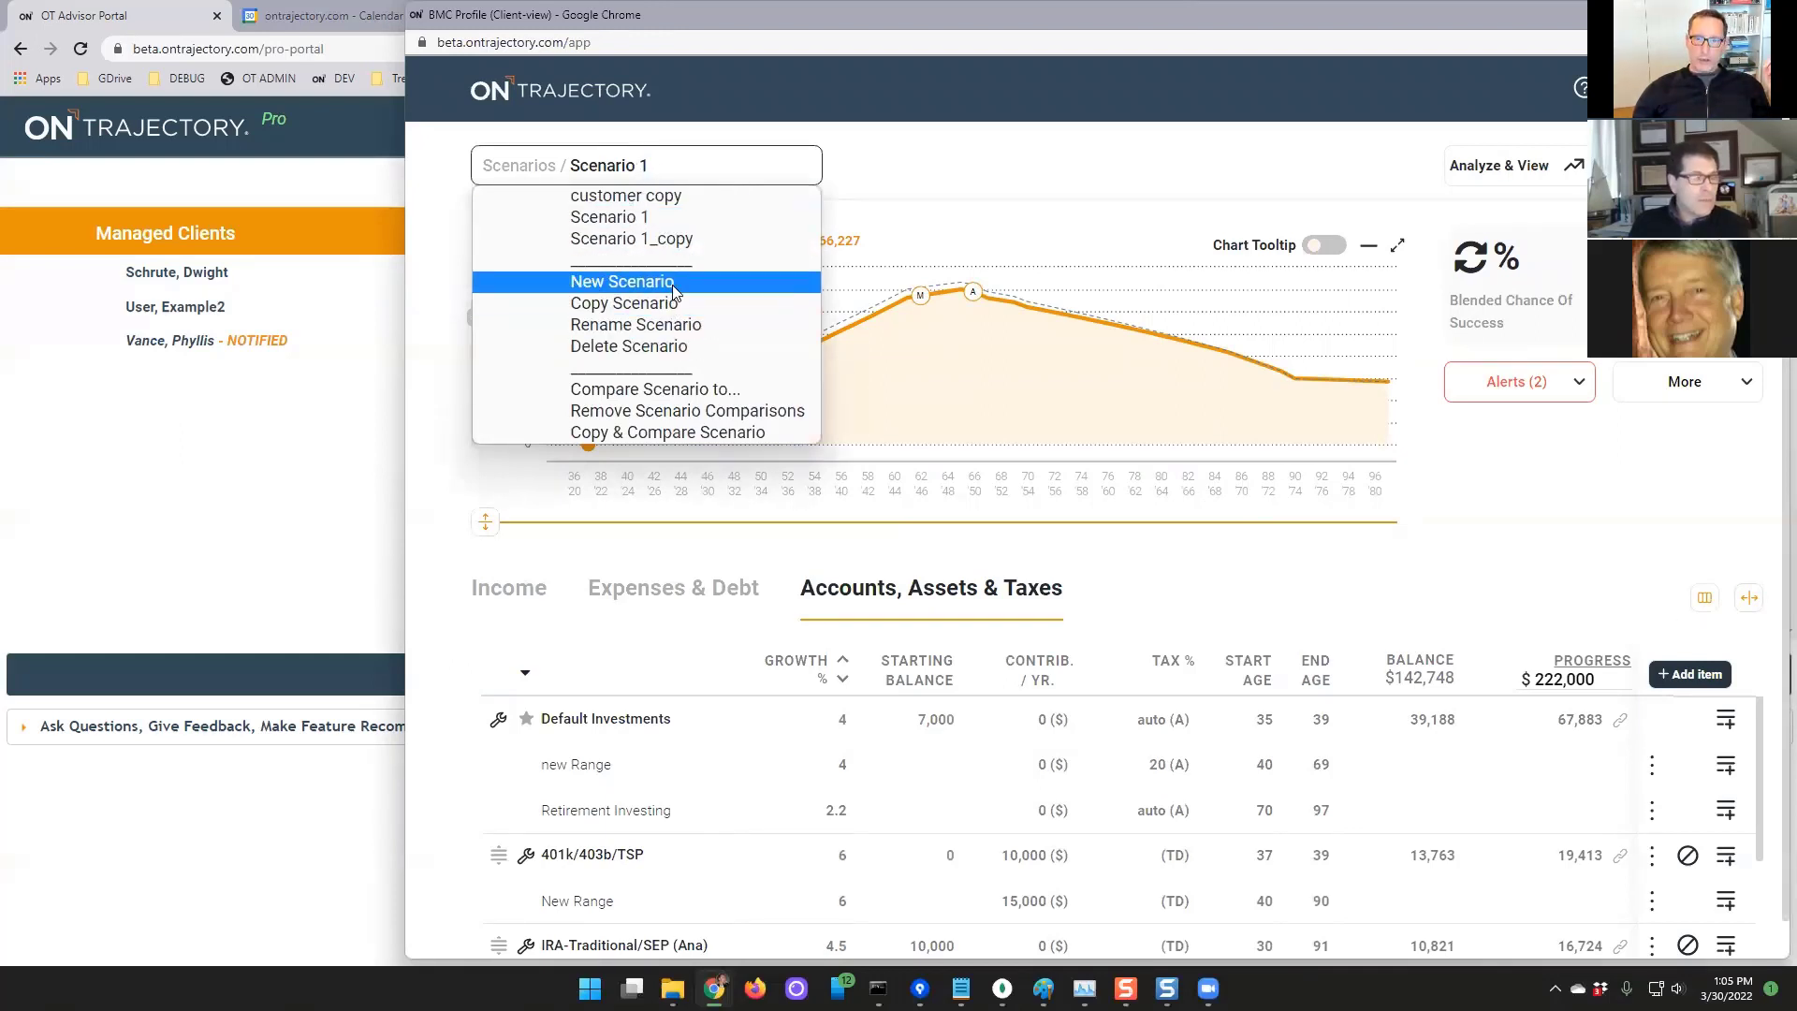
pyautogui.click(1002, 175)
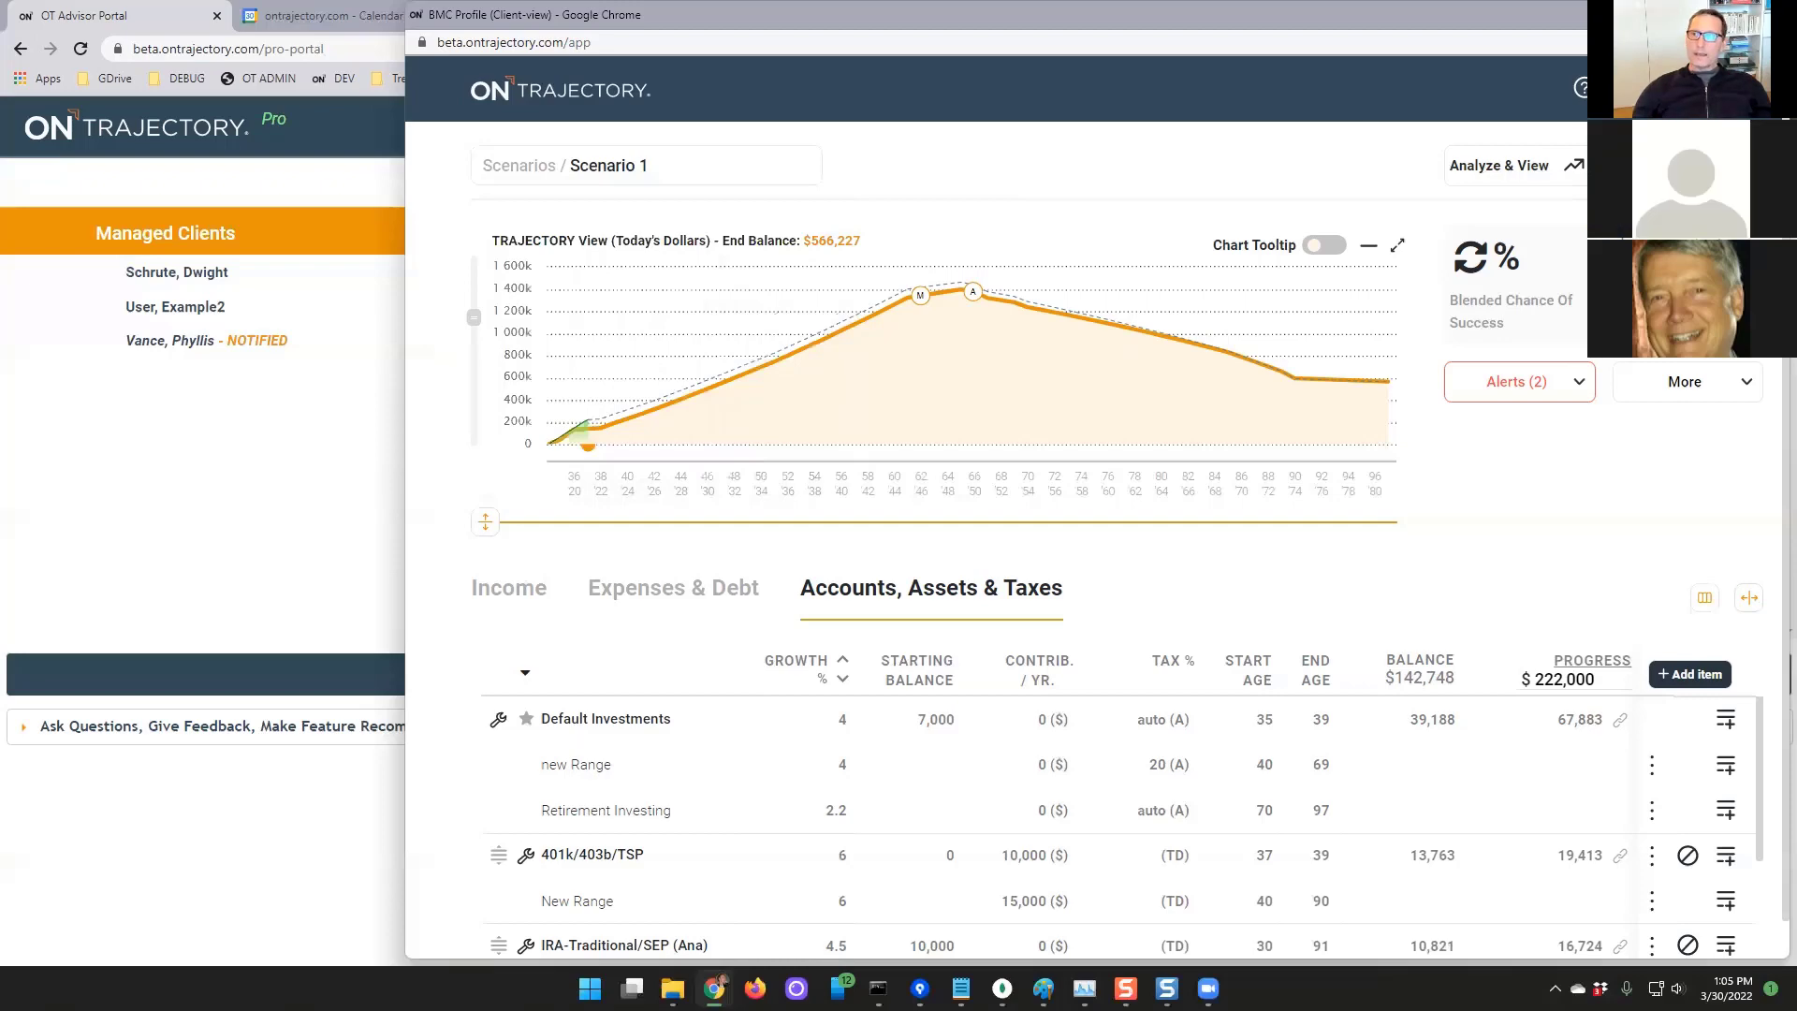
pyautogui.click(1768, 15)
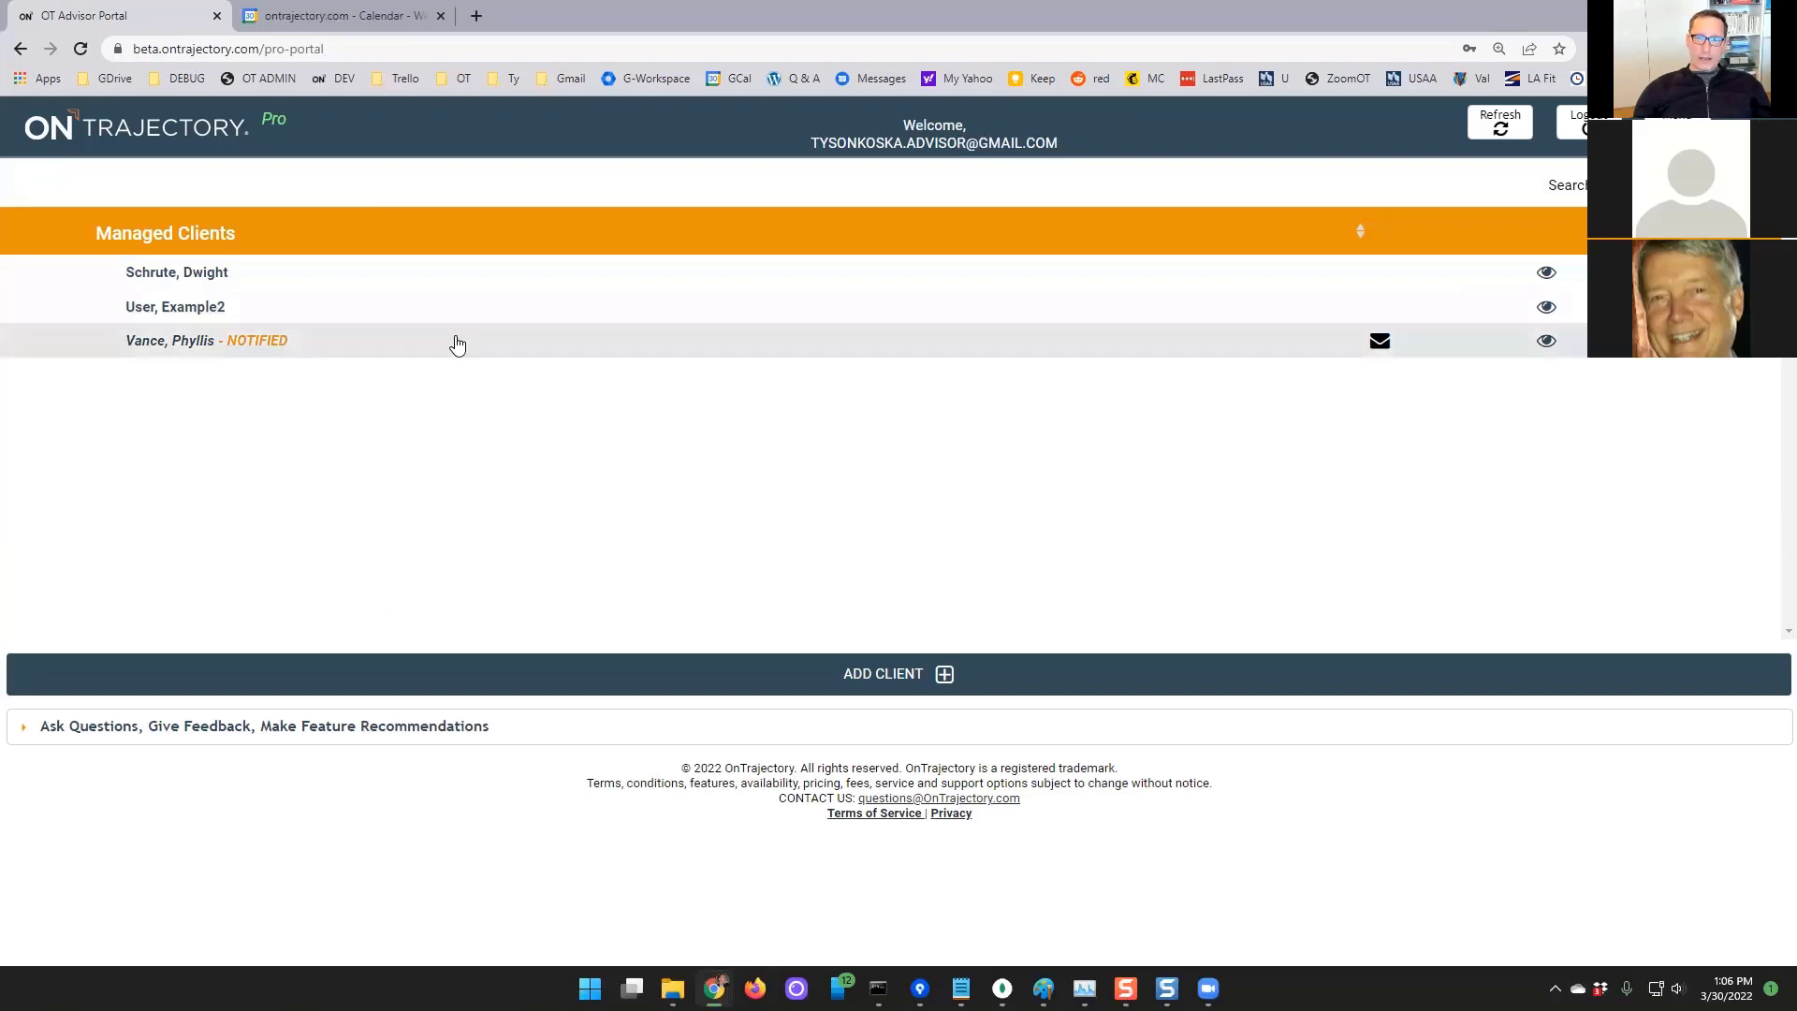
# Open the Example2 client's profile in a maximized window and turn off its compact view
pyautogui.click(579, 310)
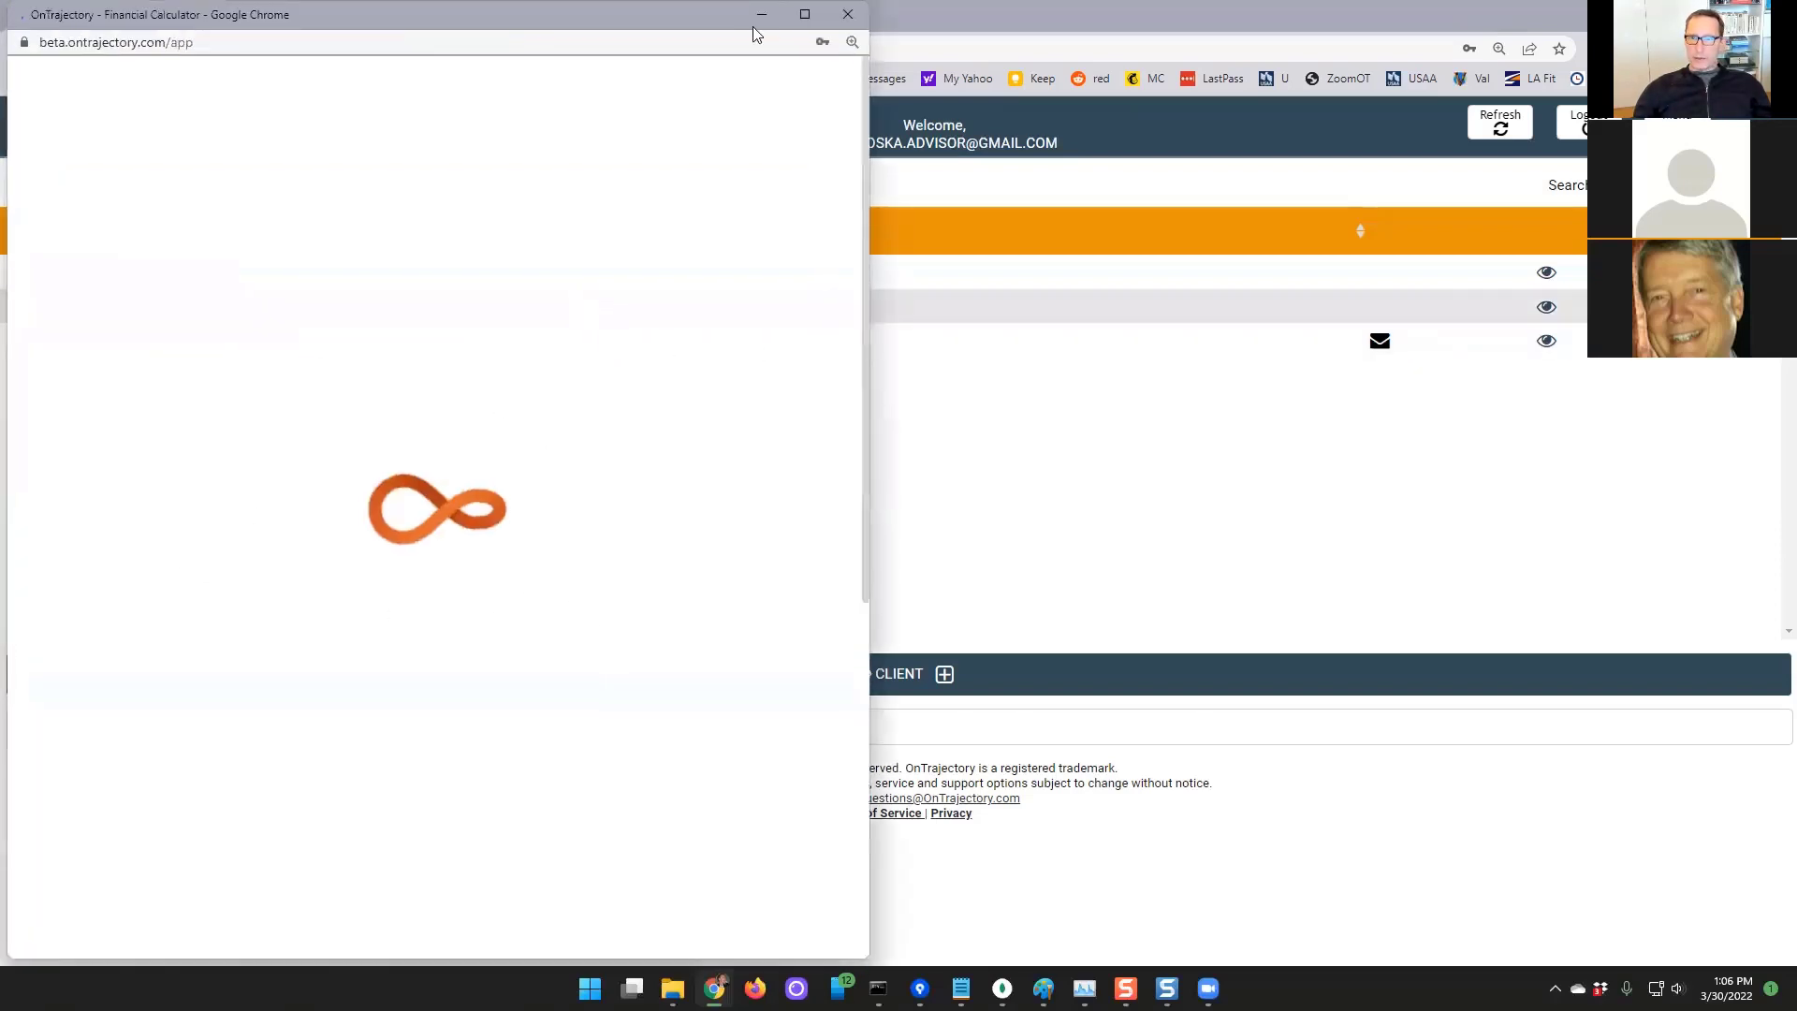
pyautogui.click(803, 16)
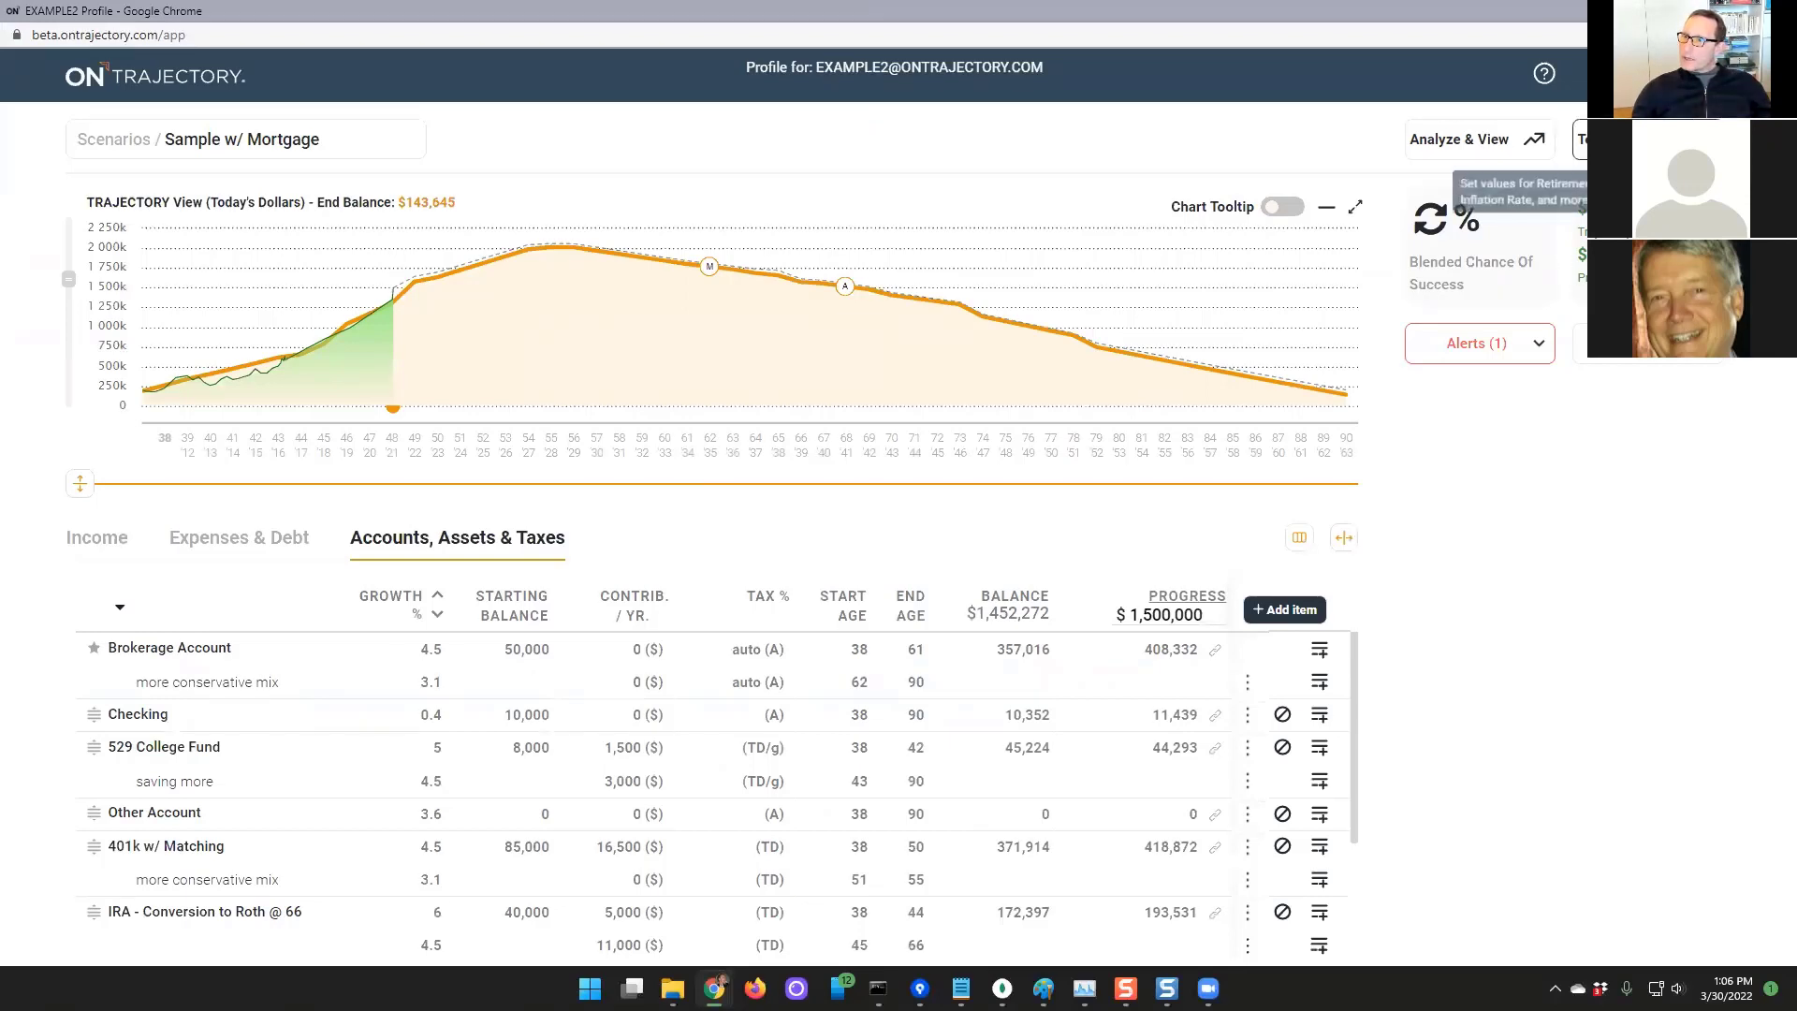
pyautogui.click(1591, 141)
pyautogui.click(1710, 327)
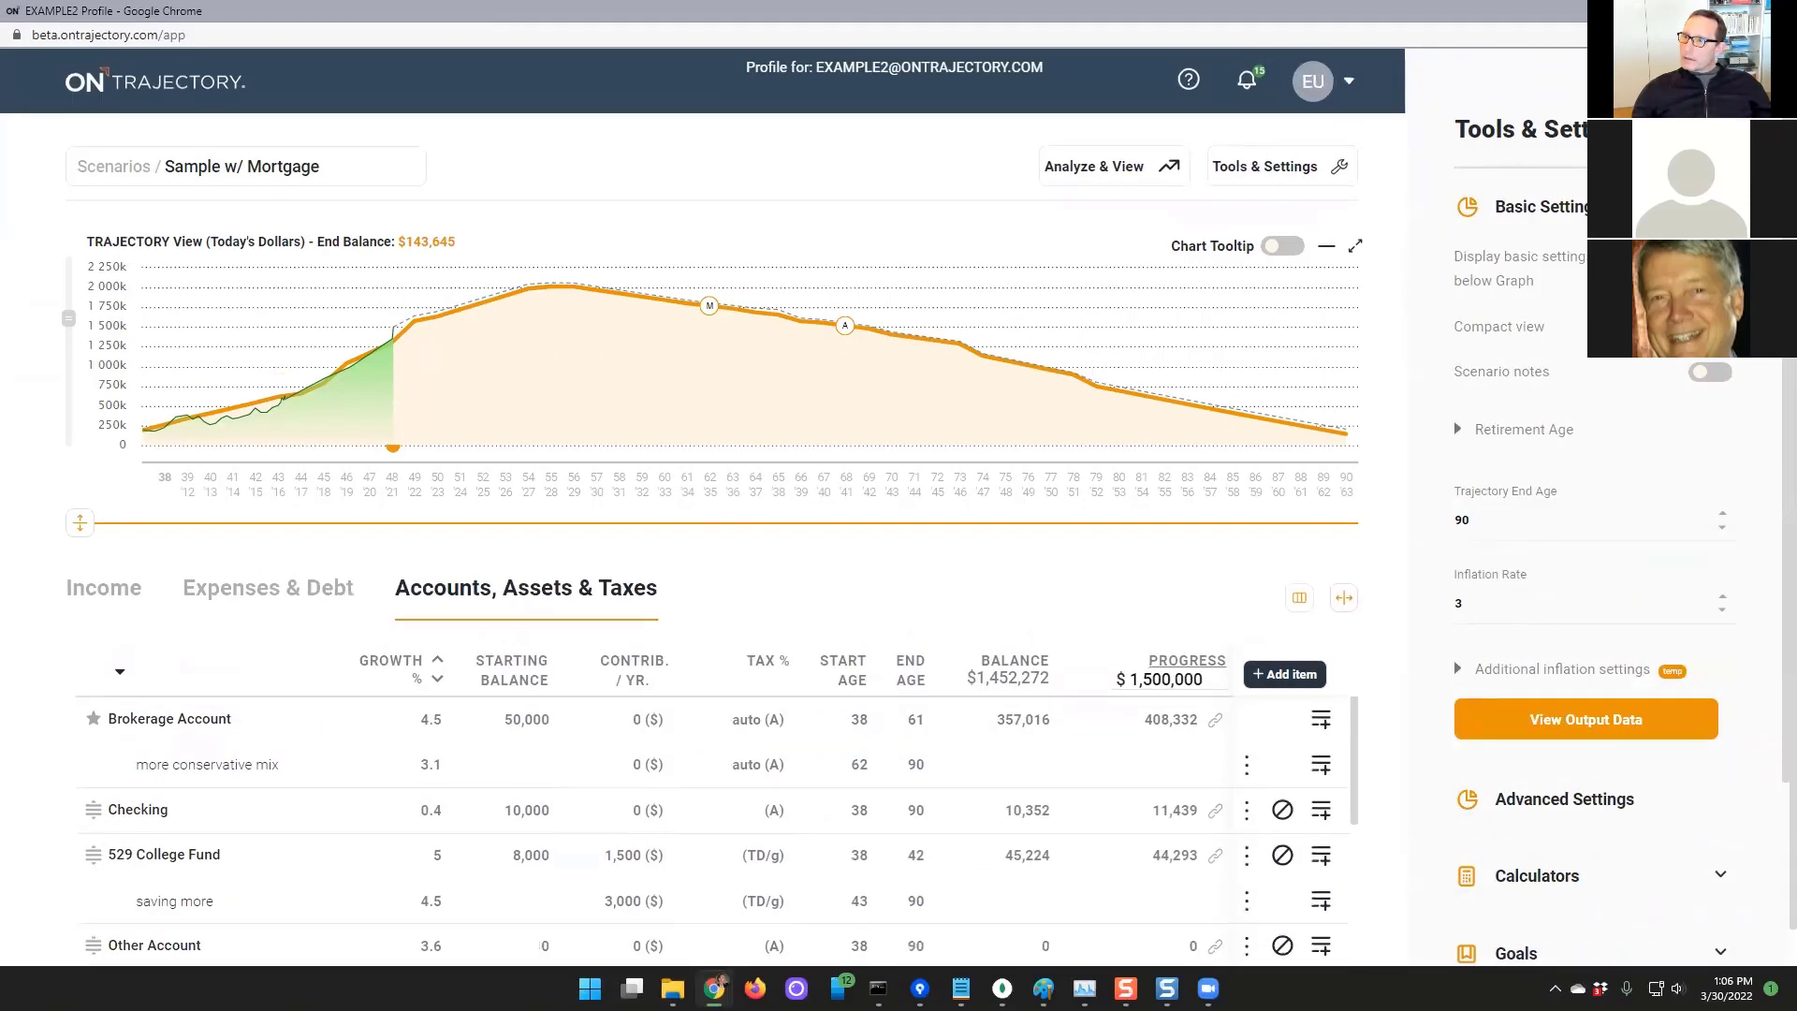
pyautogui.click(1720, 129)
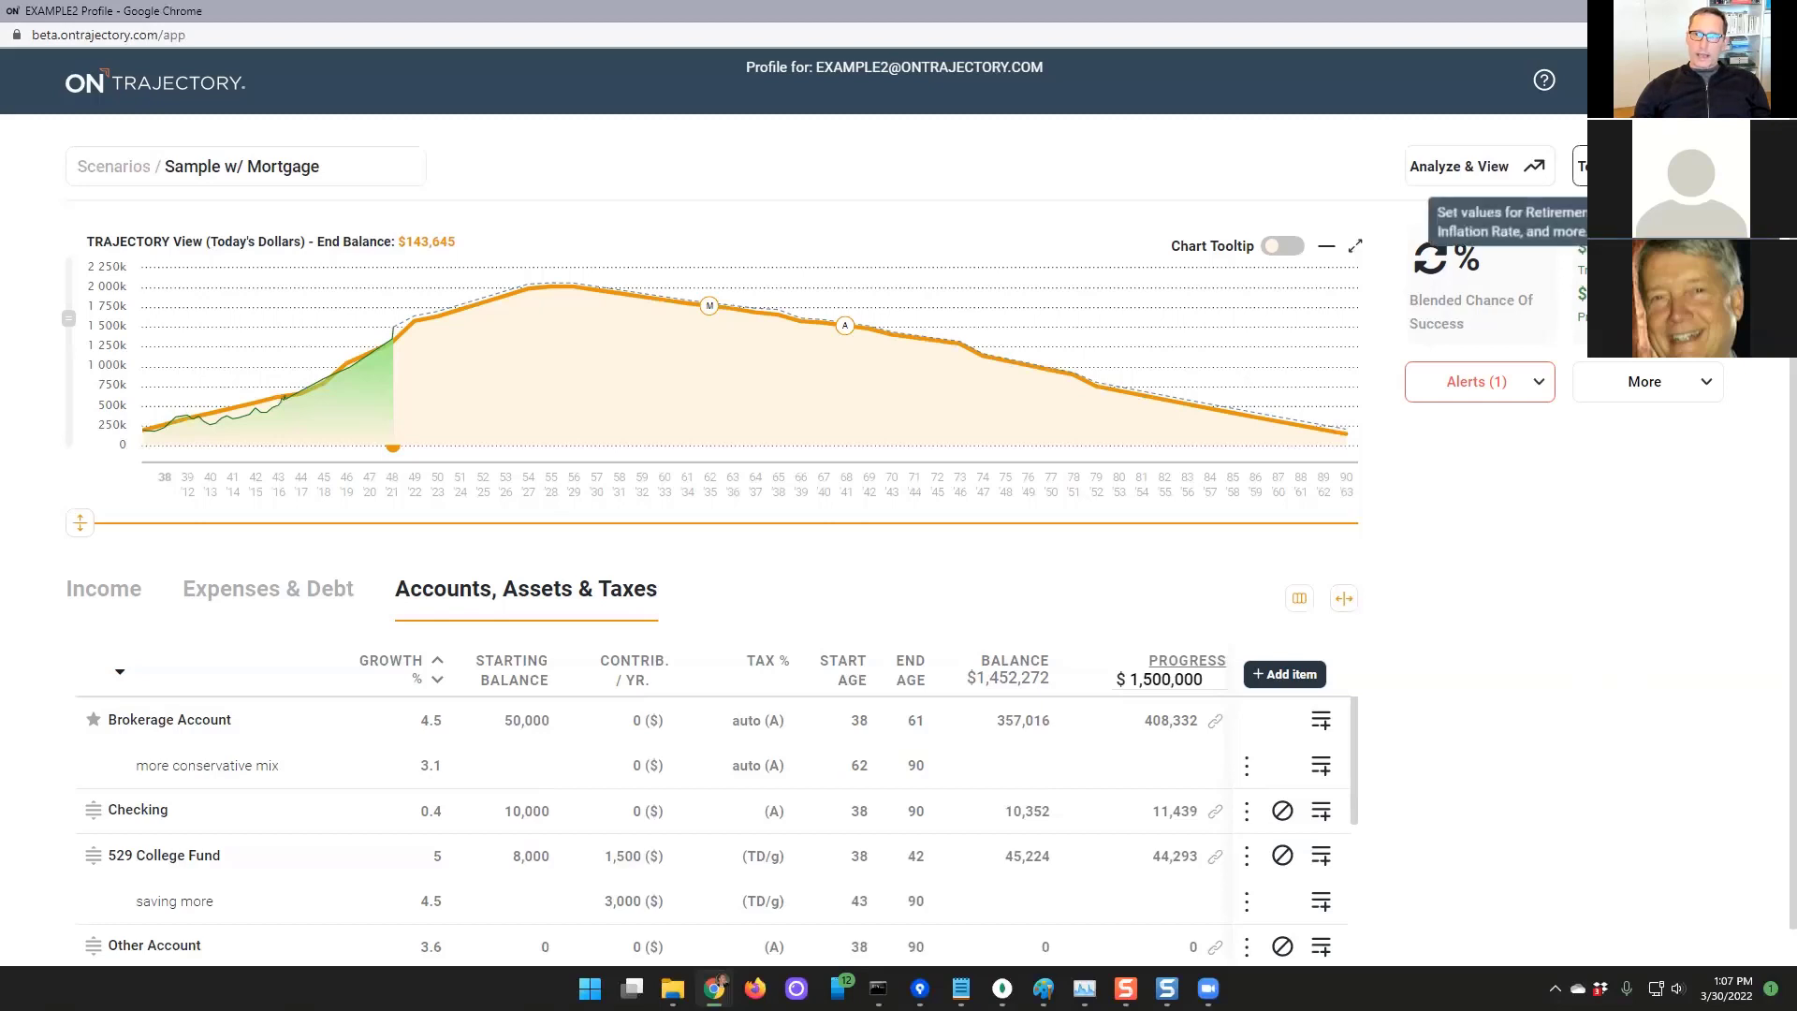
# Examine the Tools & Settings options, from the basic settings down to calculators, goals and the PDF report
pyautogui.click(1609, 167)
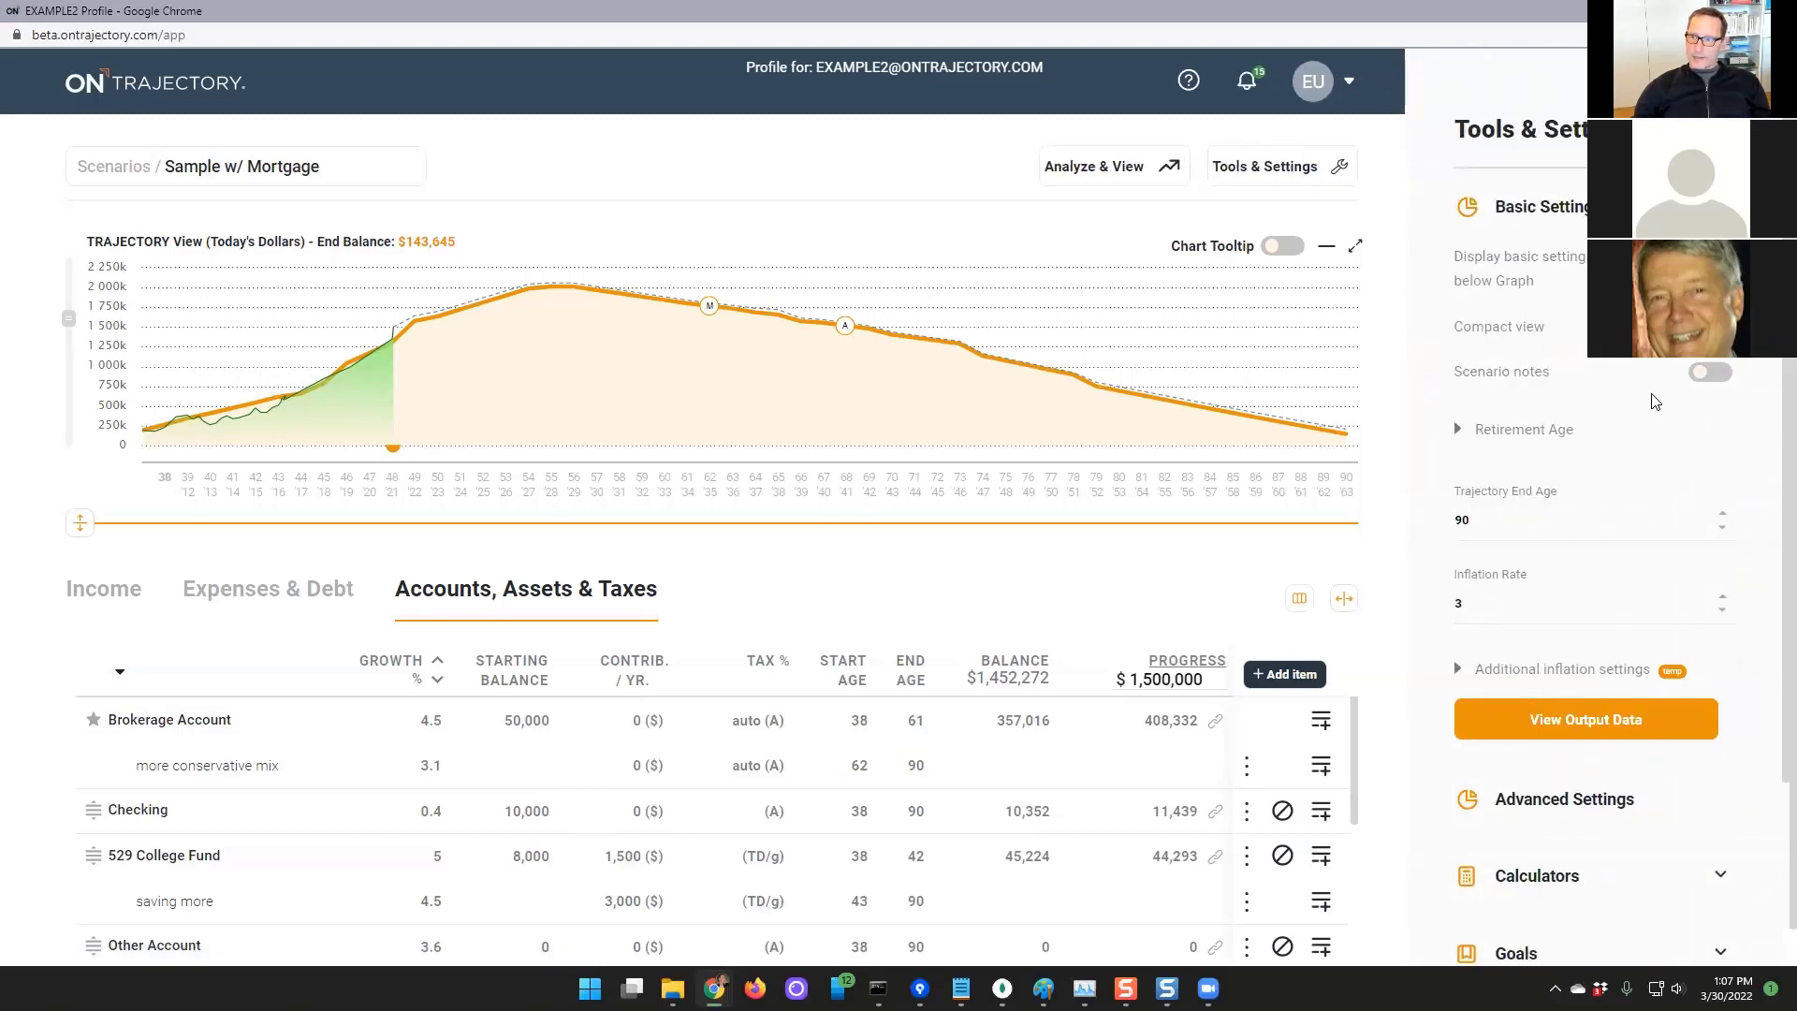
pyautogui.scroll(-2, 1628, 743)
pyautogui.scroll(-1, 1613, 783)
pyautogui.scroll(3, 1612, 784)
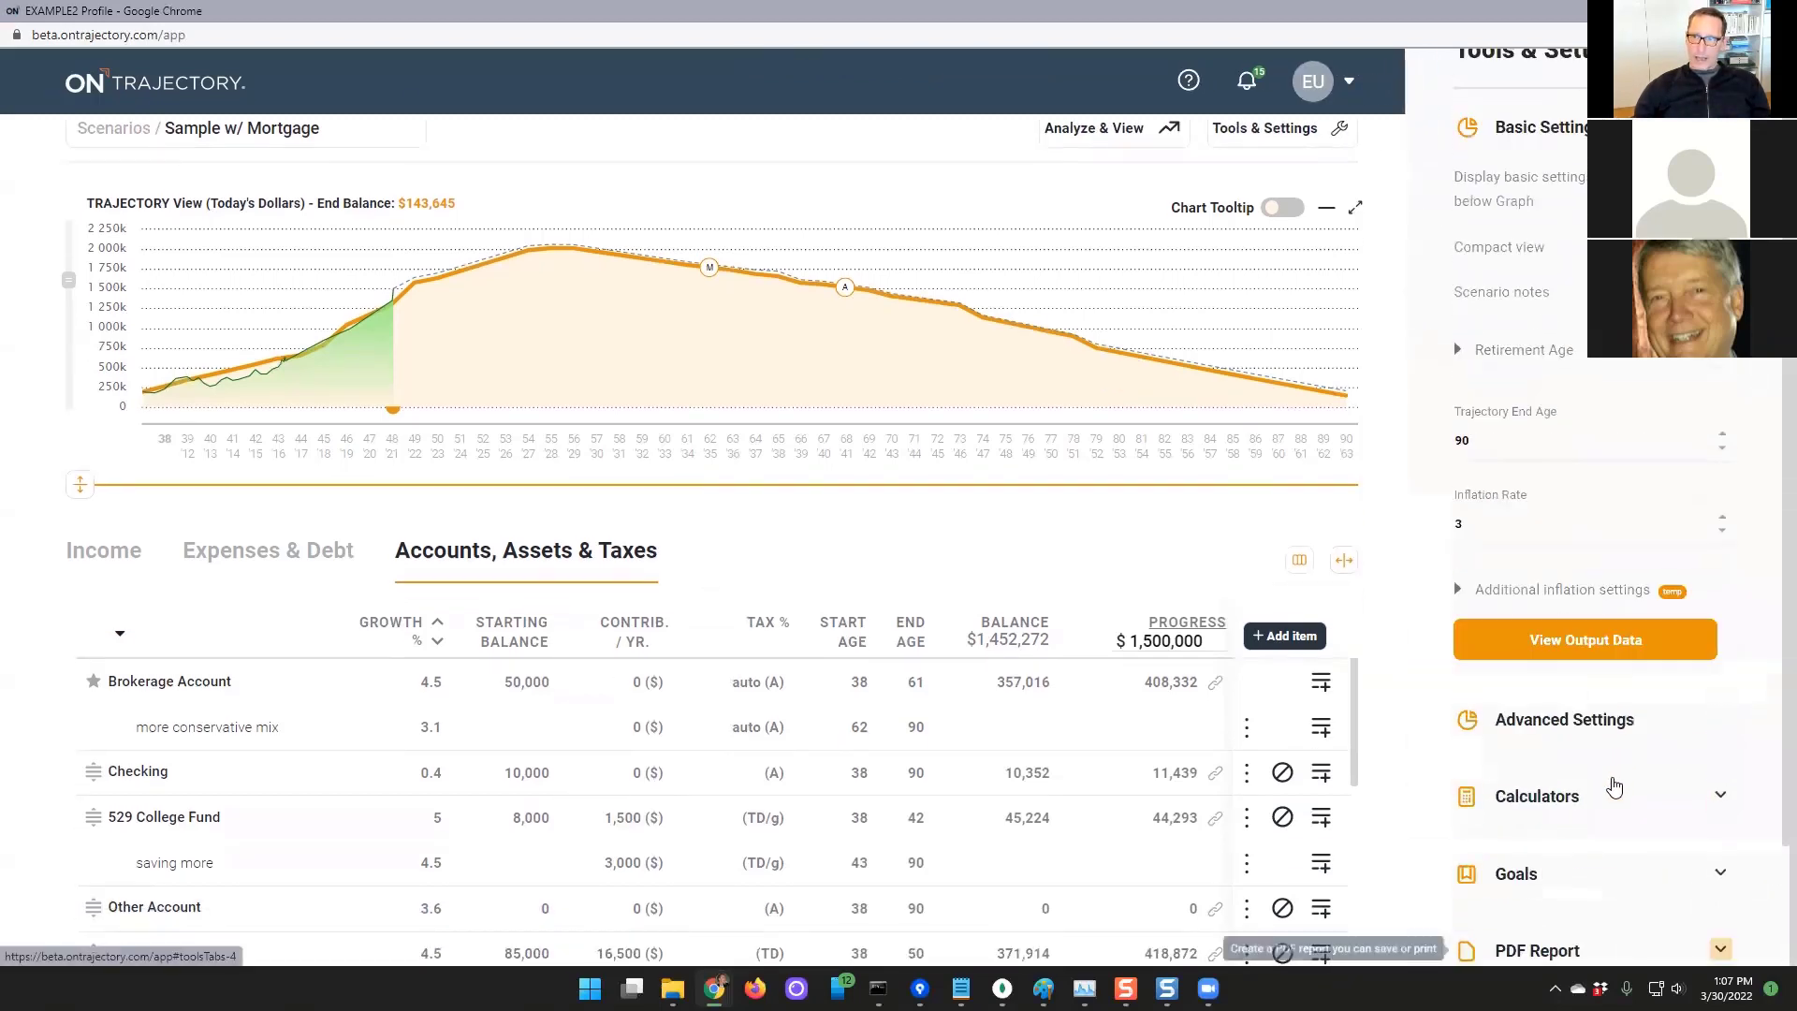
pyautogui.click(1720, 129)
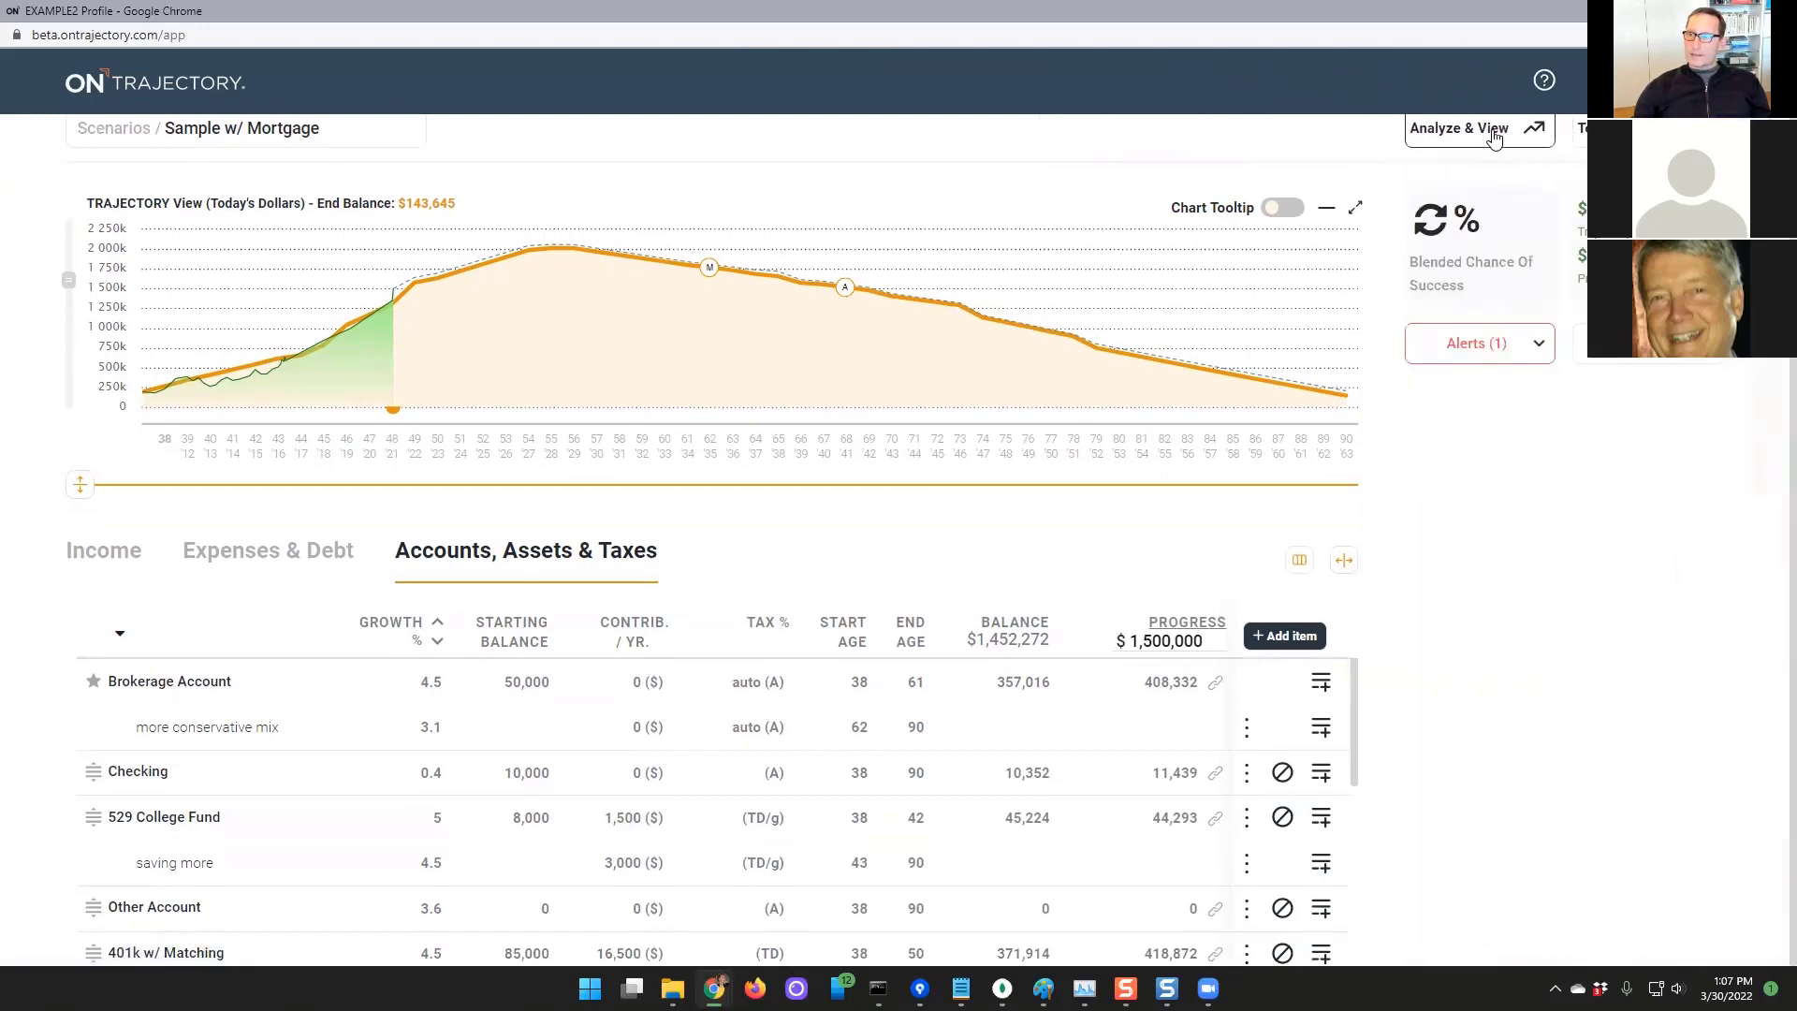
pyautogui.scroll(1, 1457, 140)
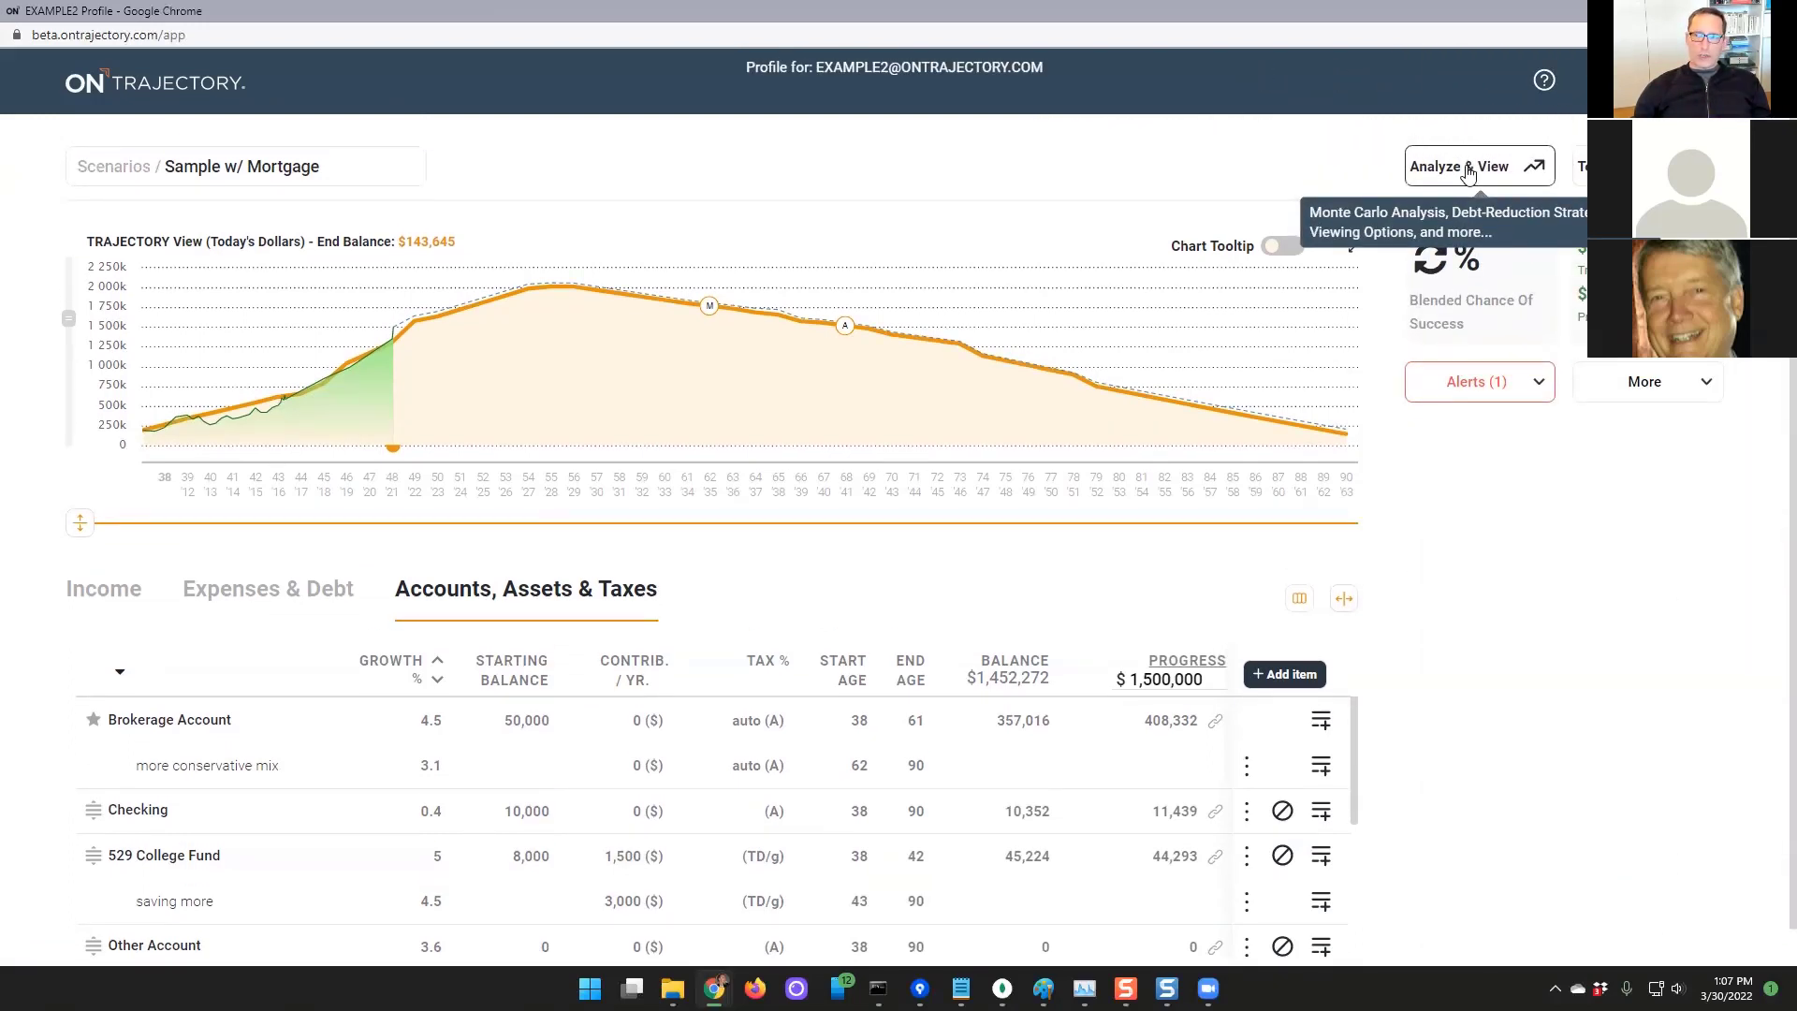
# Examine the basic Analyze & View options, including analysis types, trajectory and calculation options, and additional view options
pyautogui.click(1467, 173)
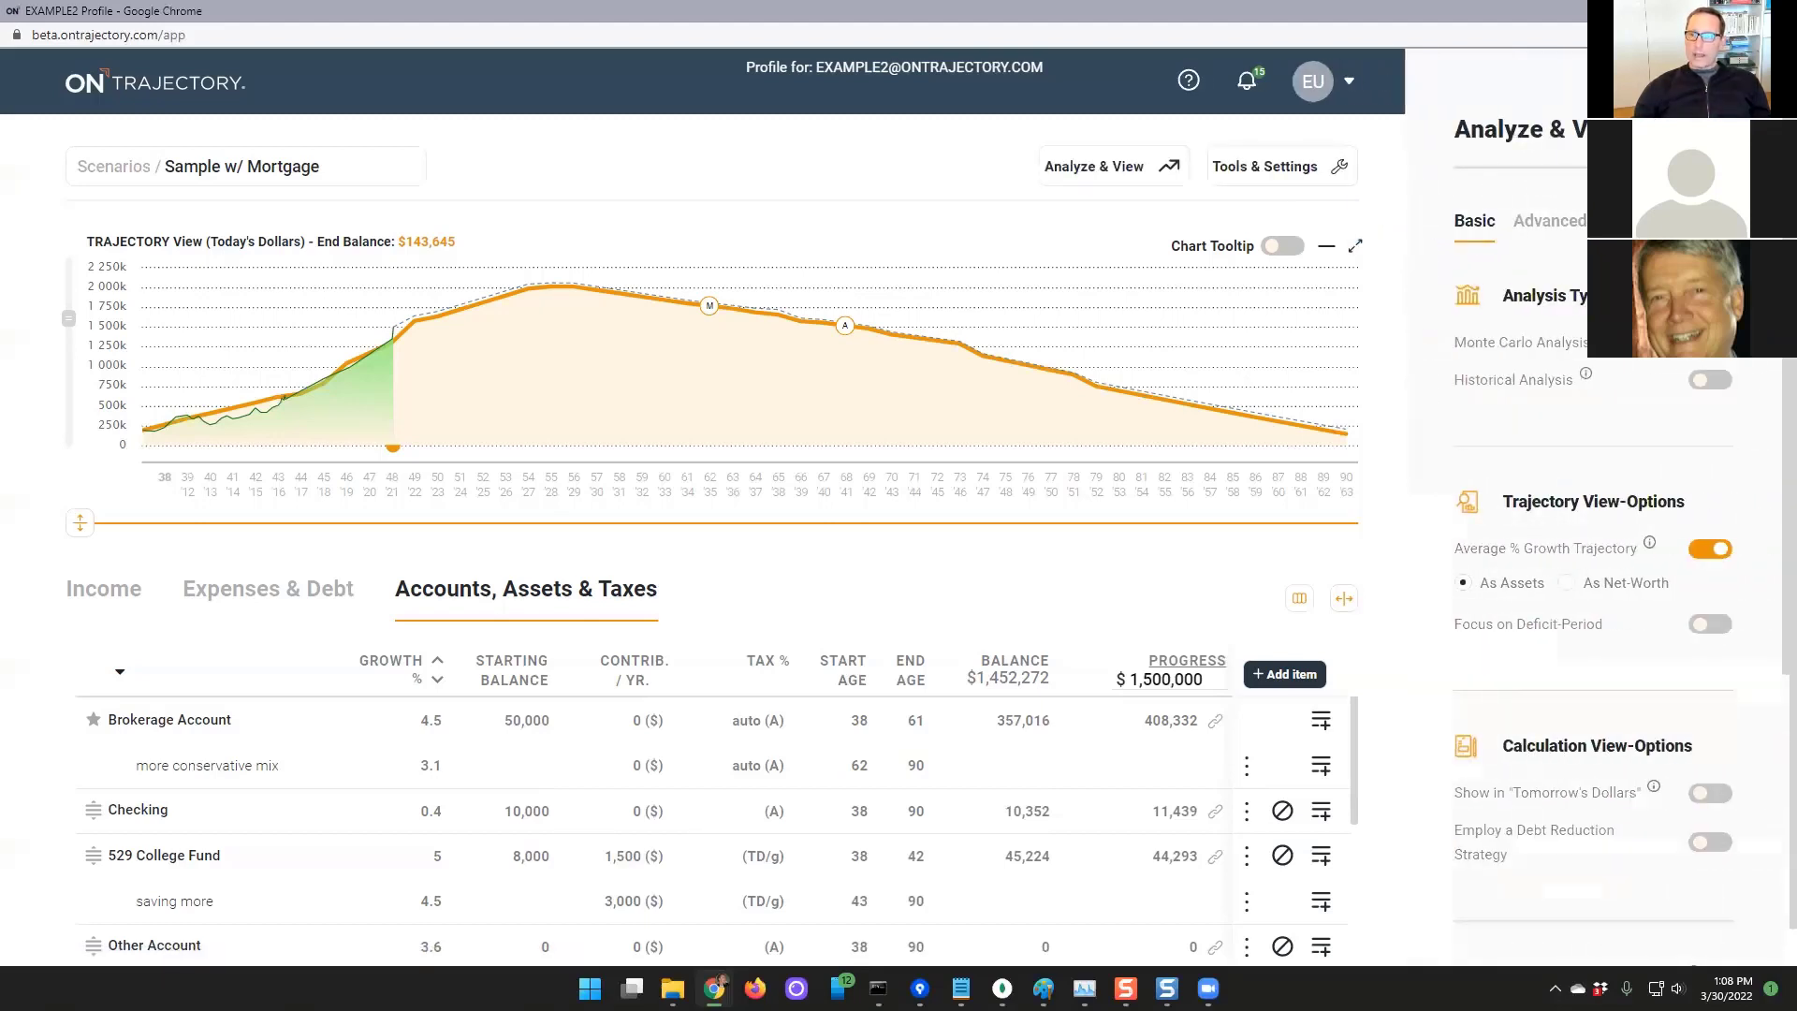
pyautogui.scroll(-5, 1625, 838)
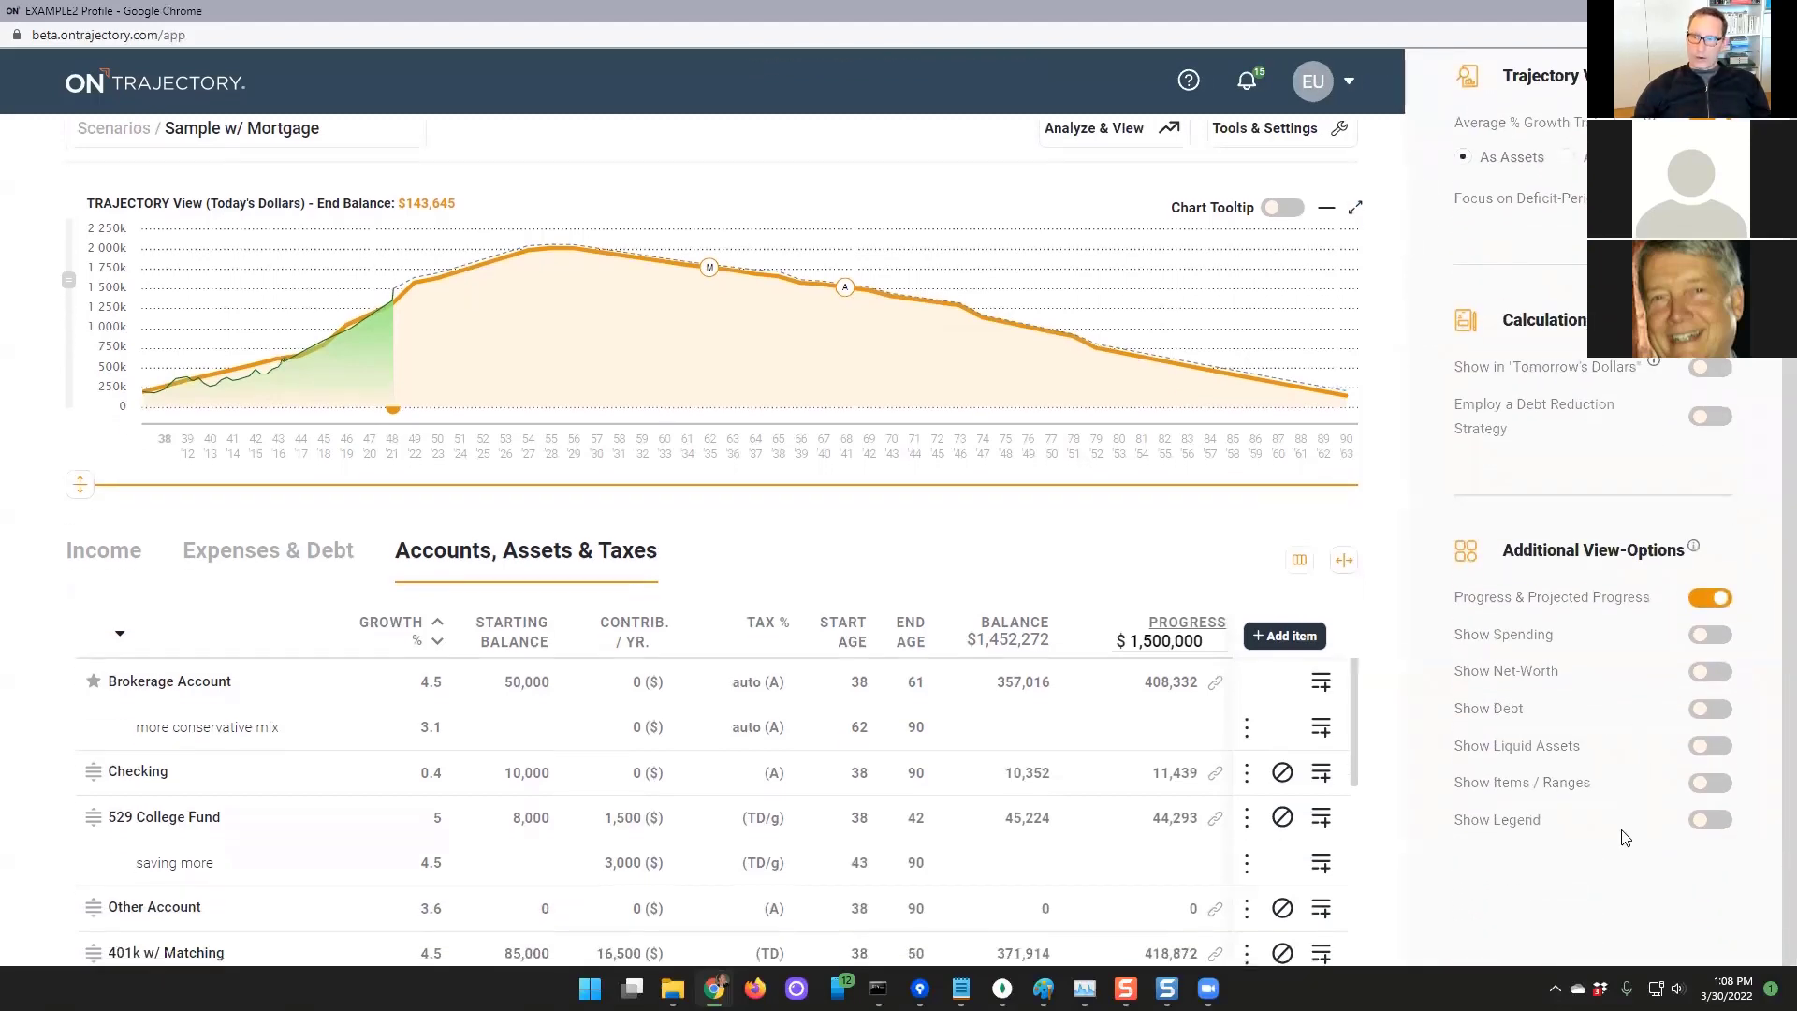
pyautogui.scroll(5, 1626, 838)
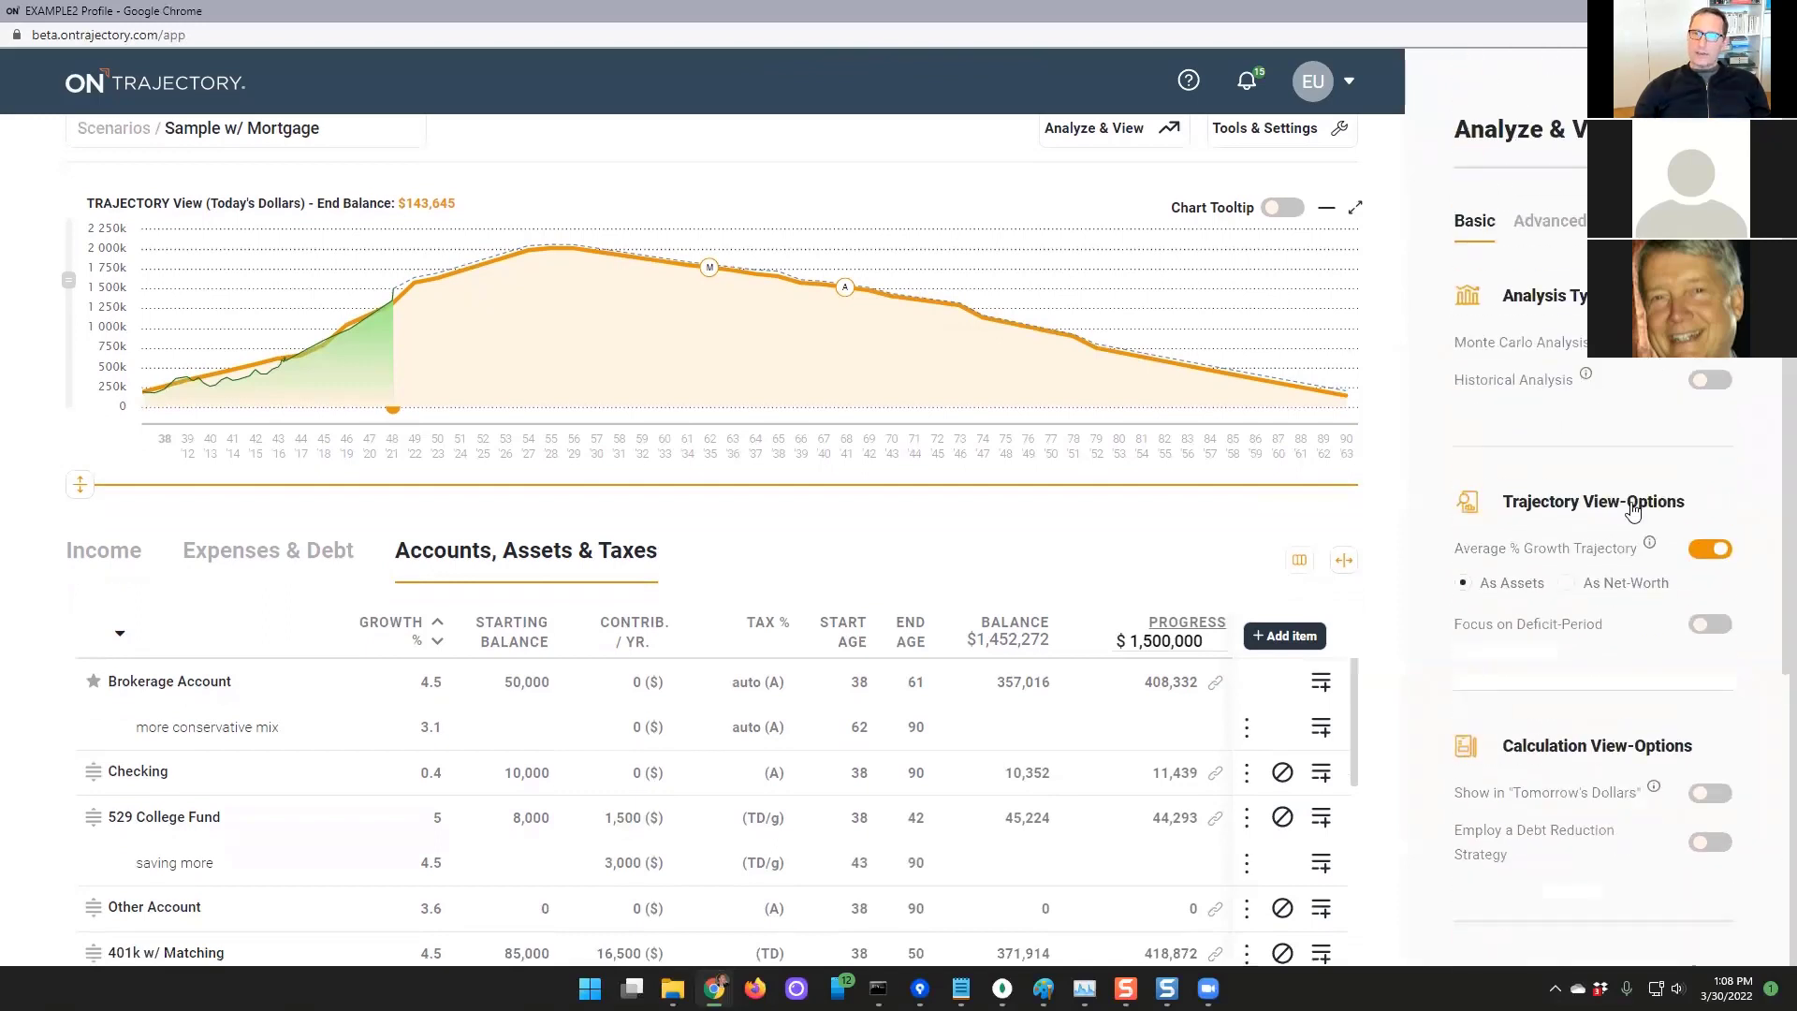
# Examine the advanced analysis settings, covering the Monte Carlo Options and the Historical Options
pyautogui.click(1555, 224)
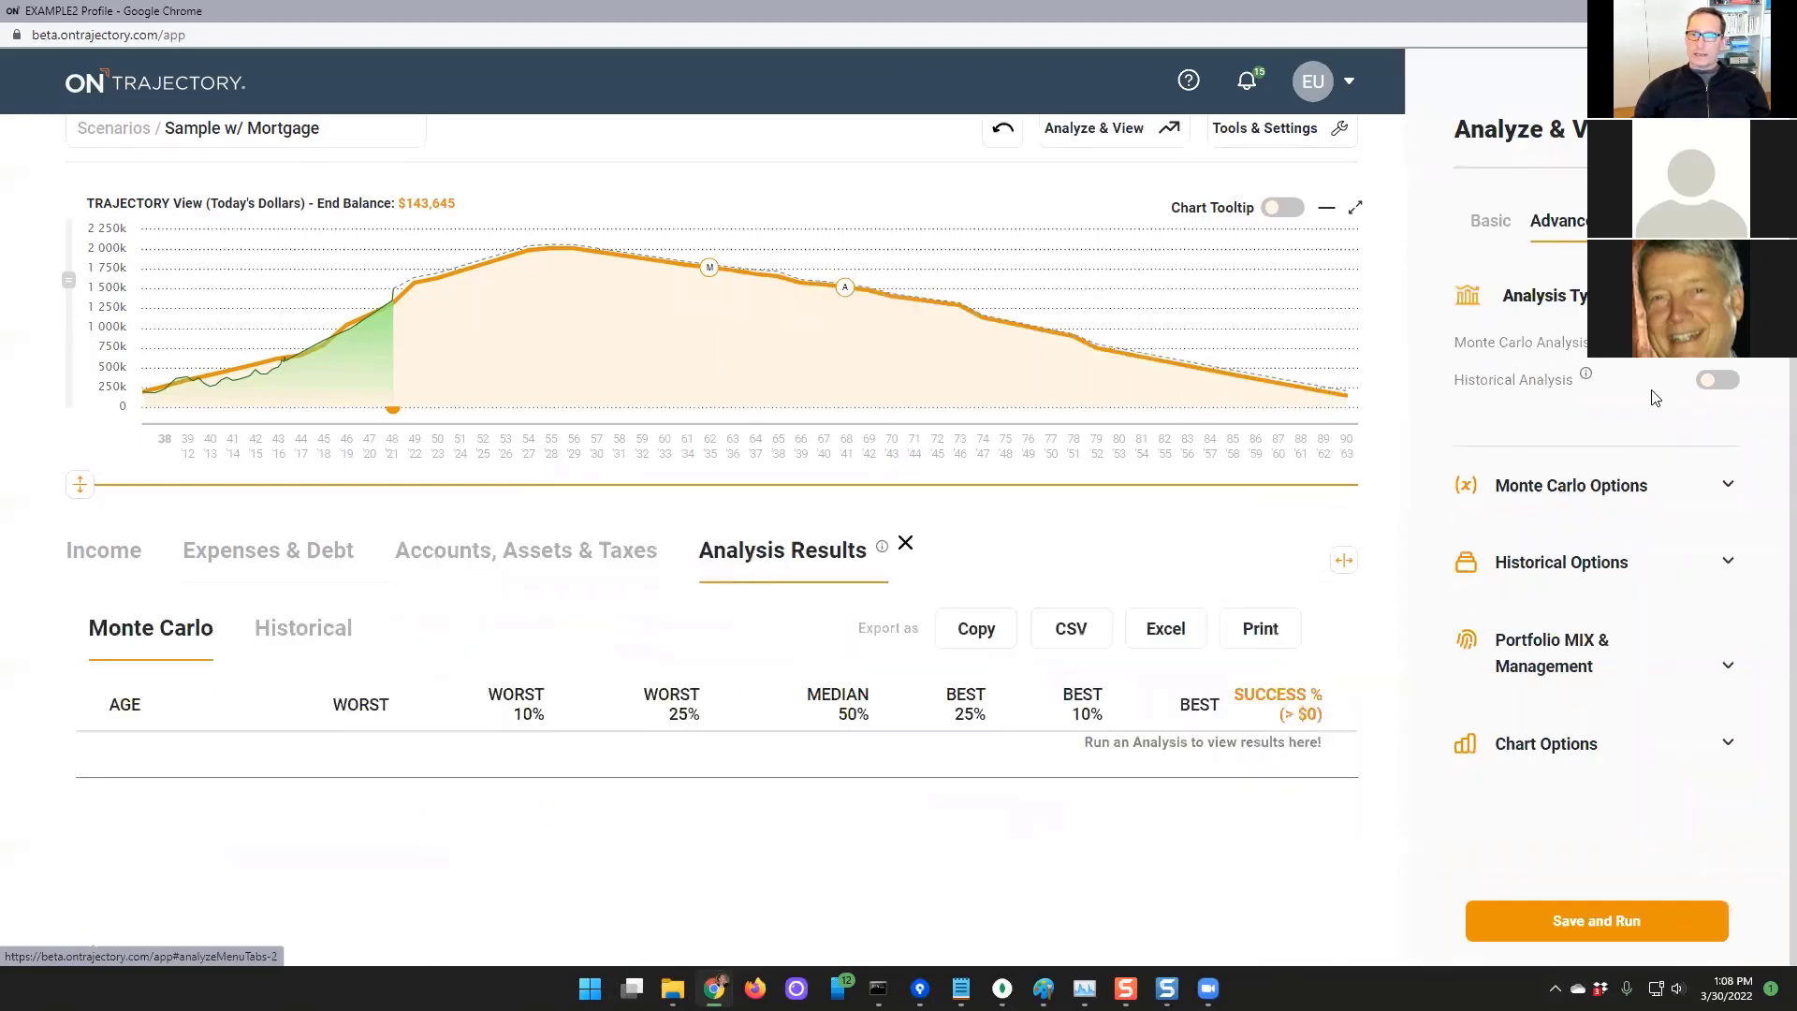
pyautogui.click(1557, 498)
pyautogui.scroll(-3, 1555, 490)
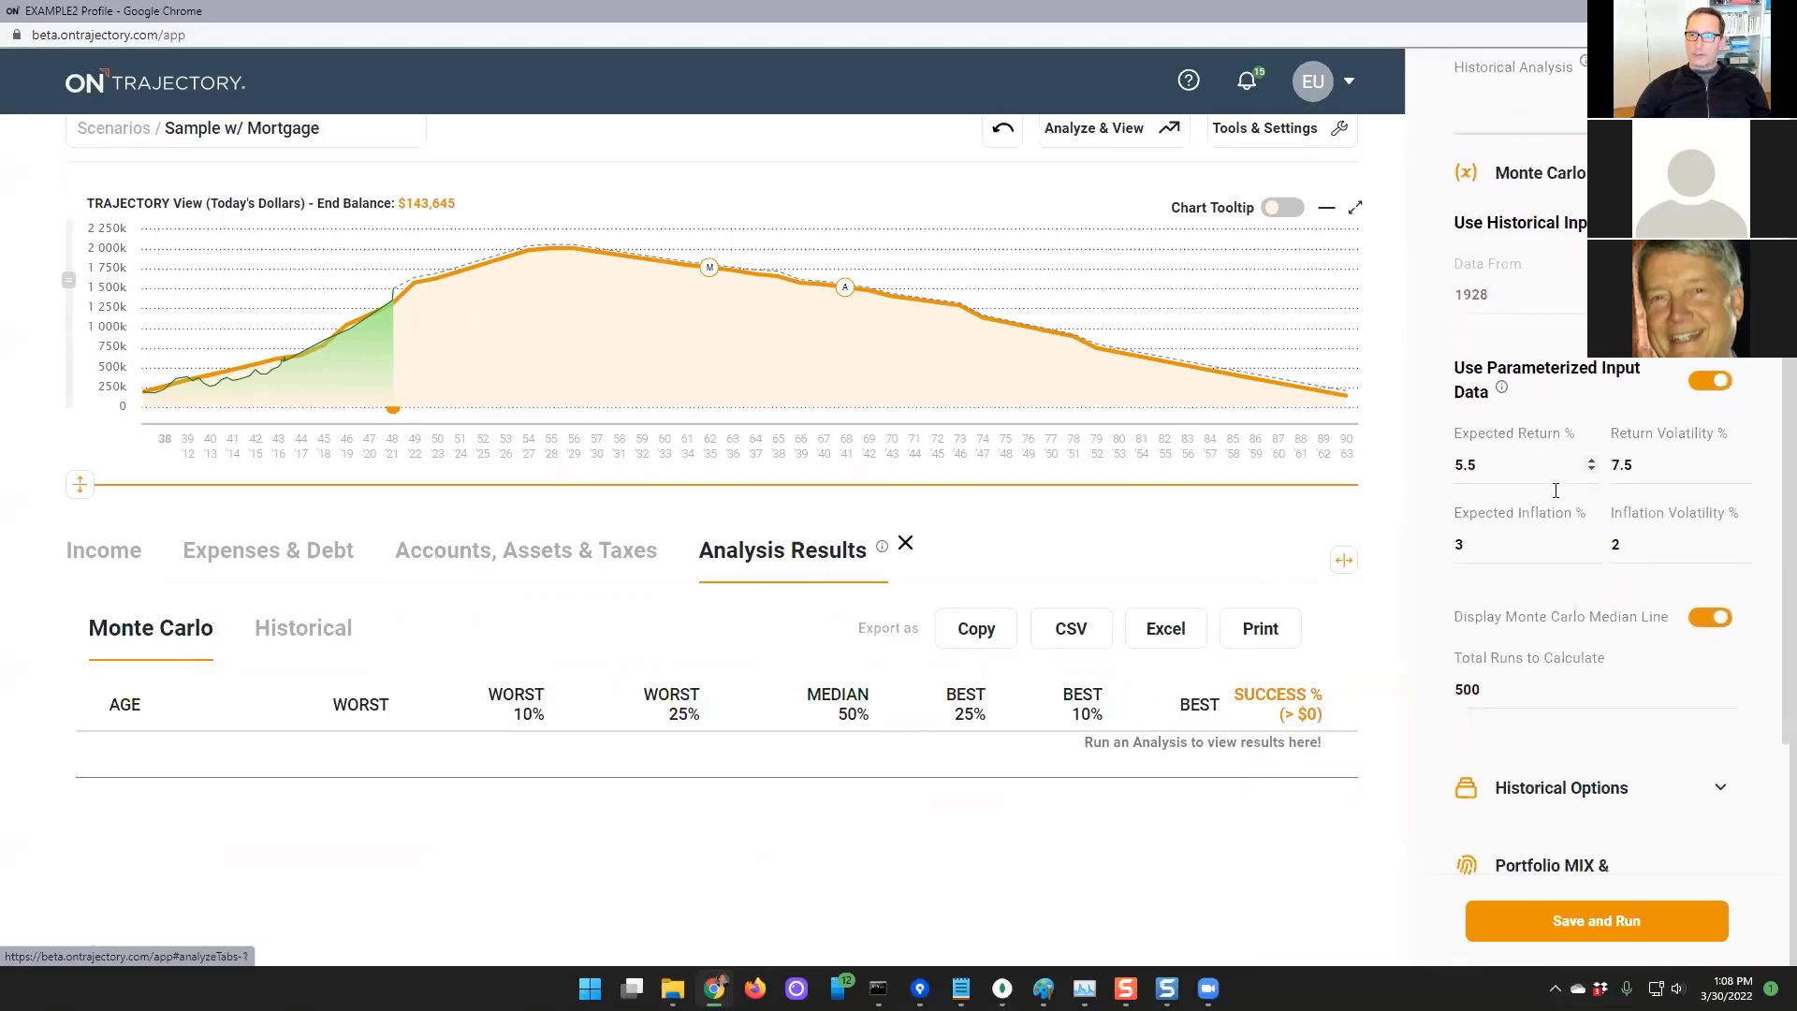
pyautogui.scroll(-2, 1556, 490)
pyautogui.click(1553, 578)
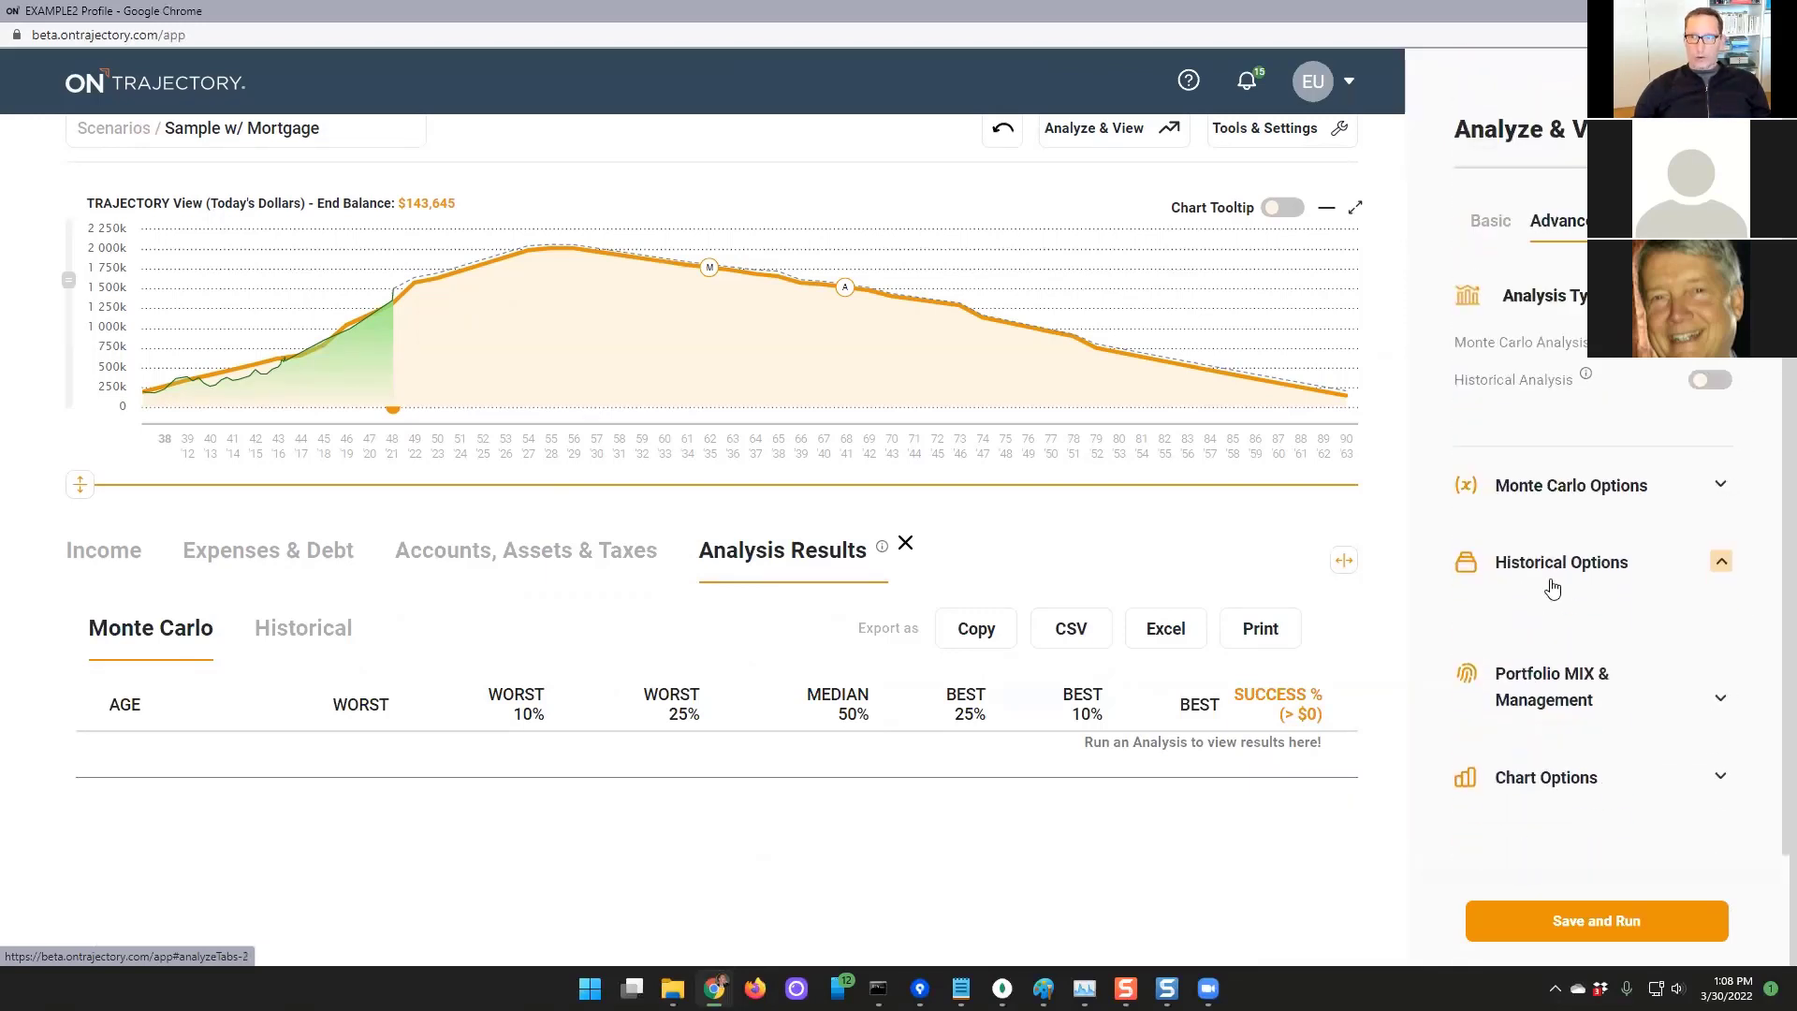
pyautogui.scroll(-1, 1559, 580)
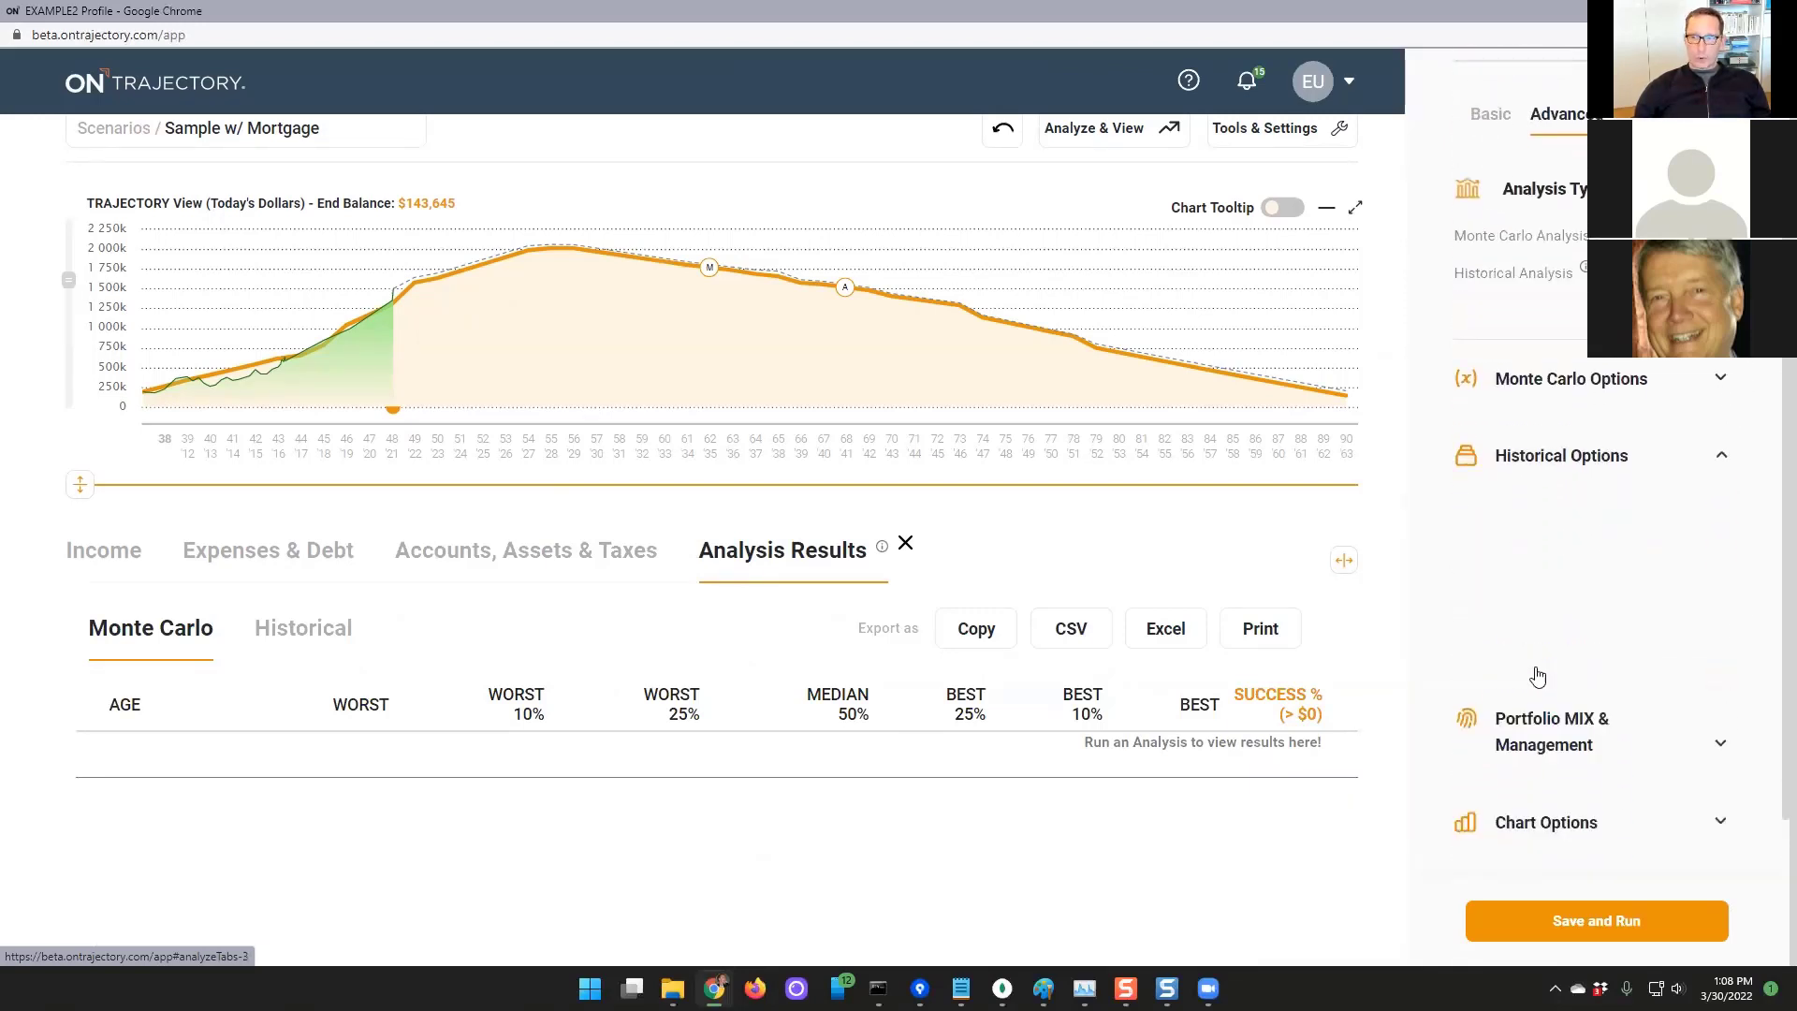
# Review the Portfolio MIX & Management settings and return from the advanced analysis to the Accounts, Assets & Taxes list
pyautogui.click(1619, 672)
pyautogui.scroll(-3, 1596, 698)
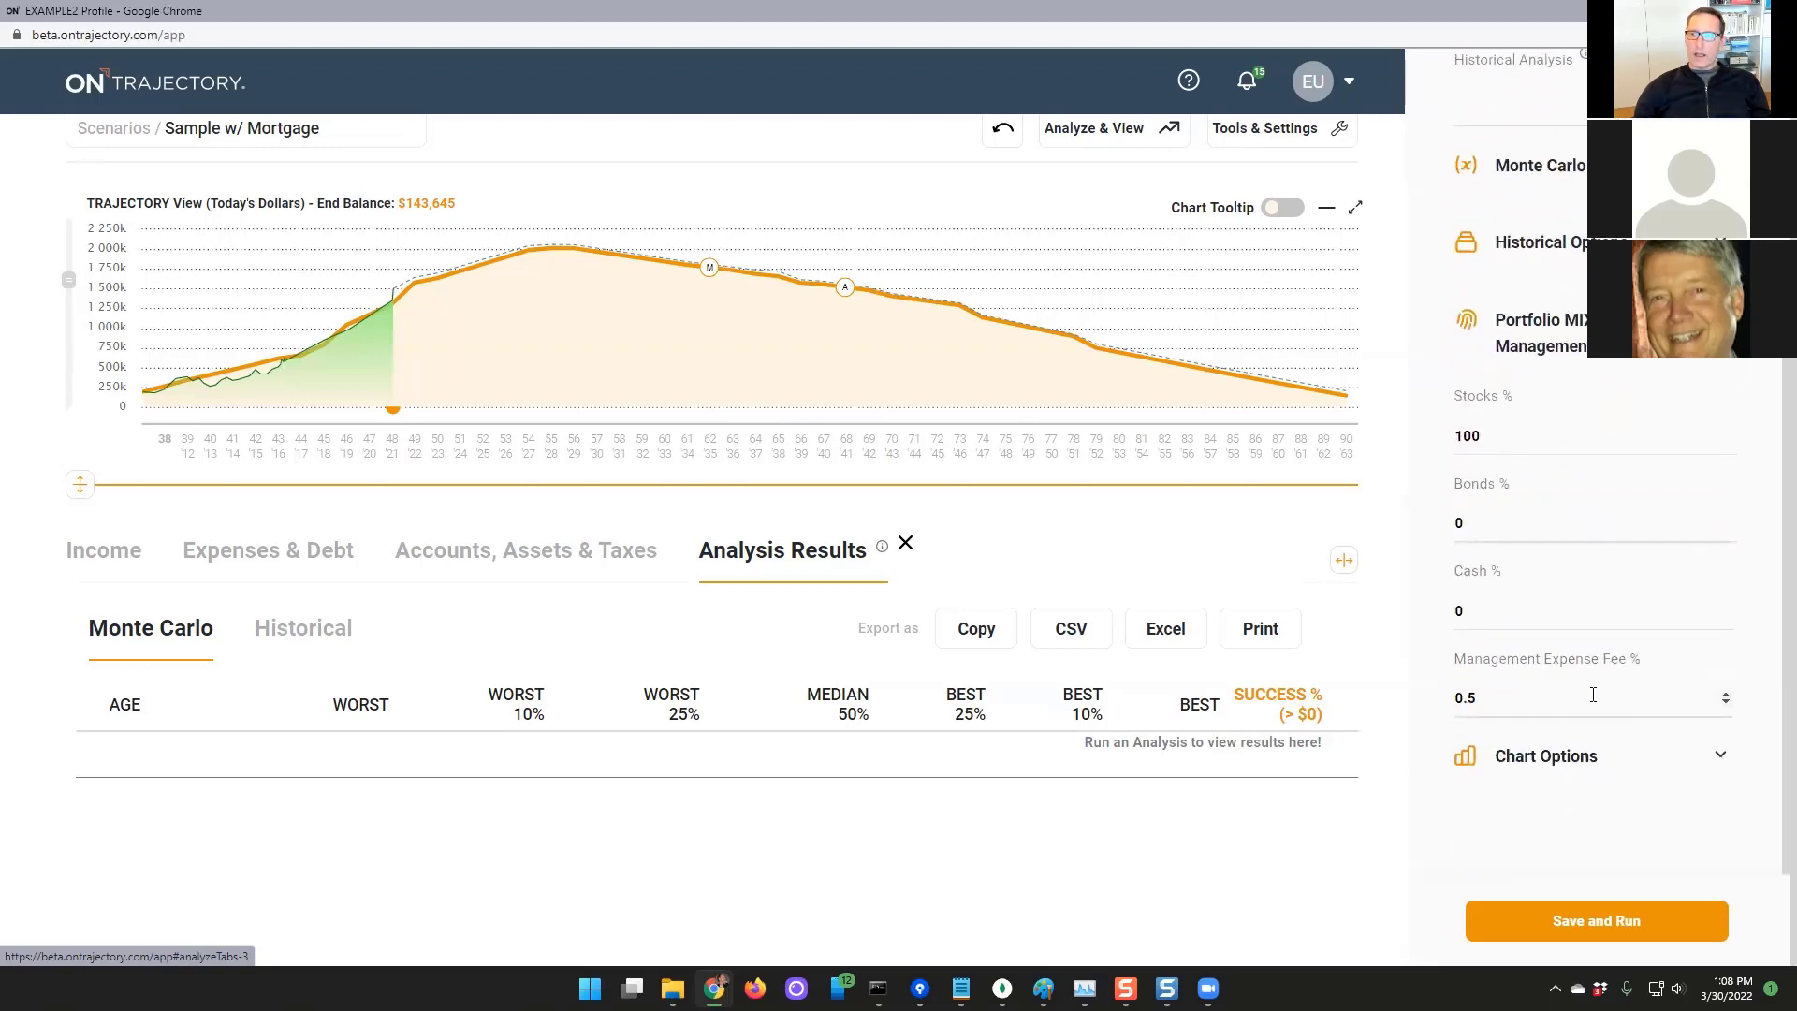
pyautogui.scroll(3, 1593, 695)
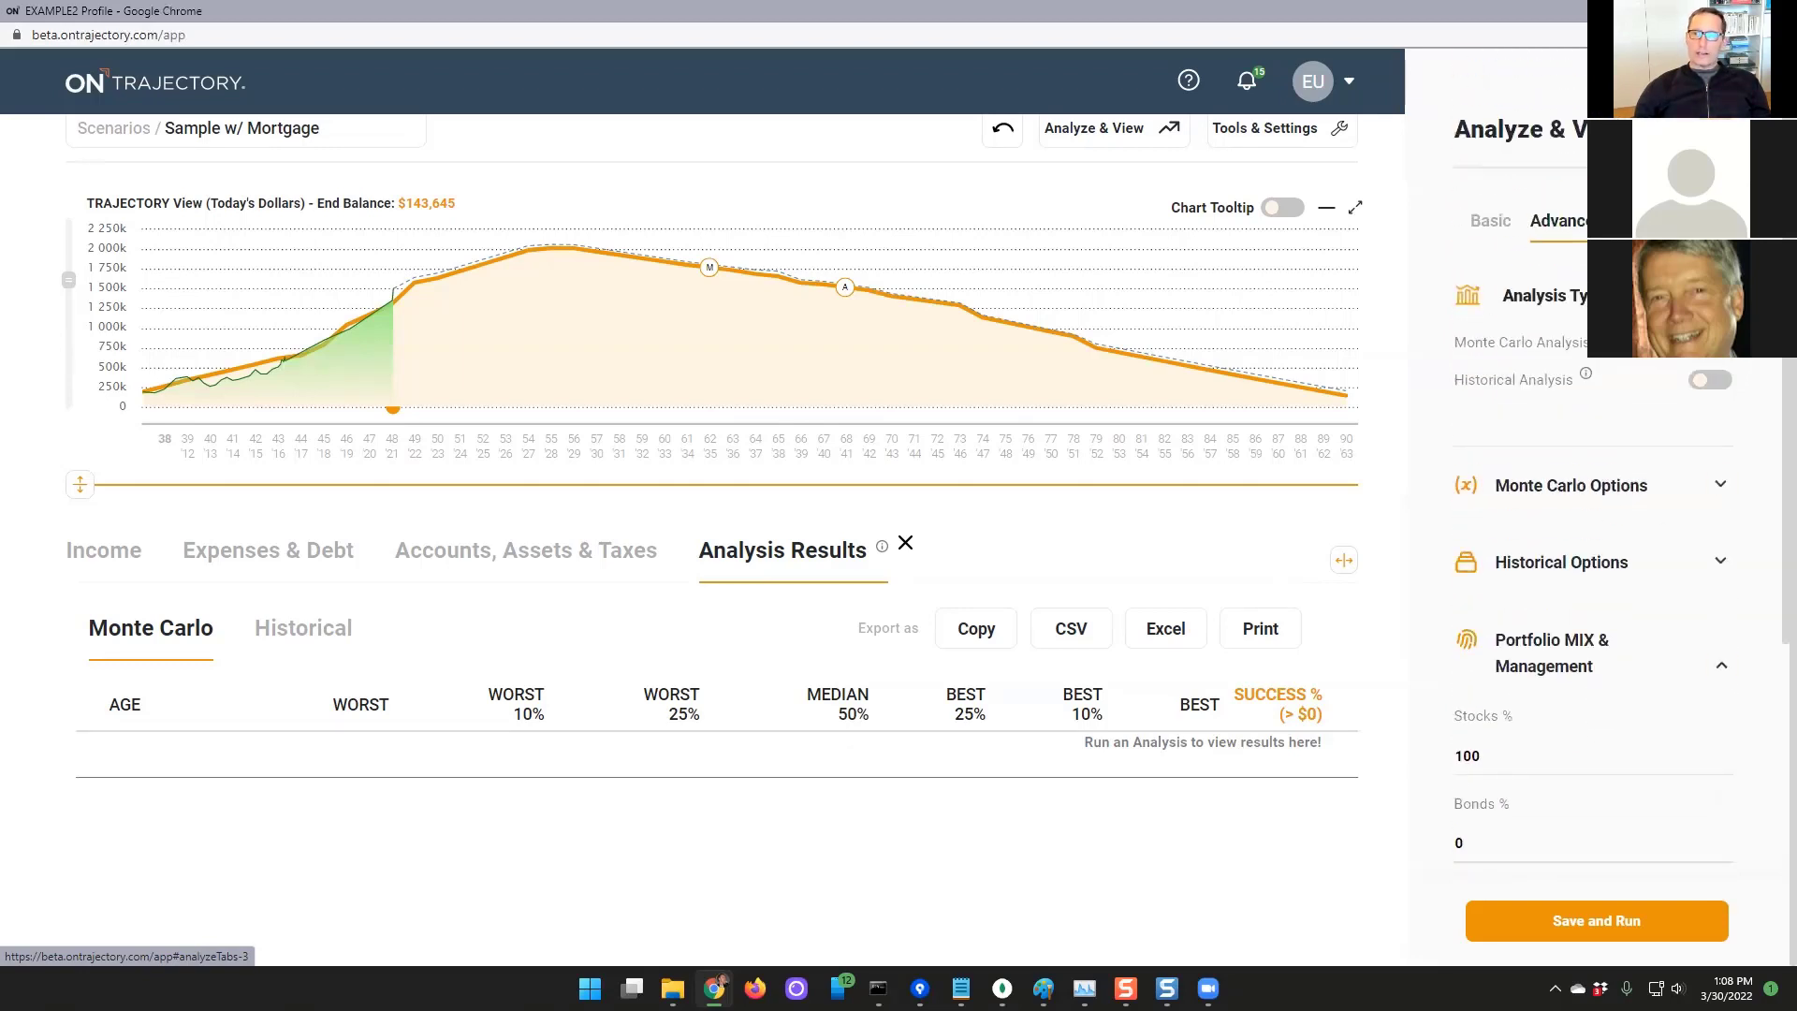
pyautogui.click(1596, 921)
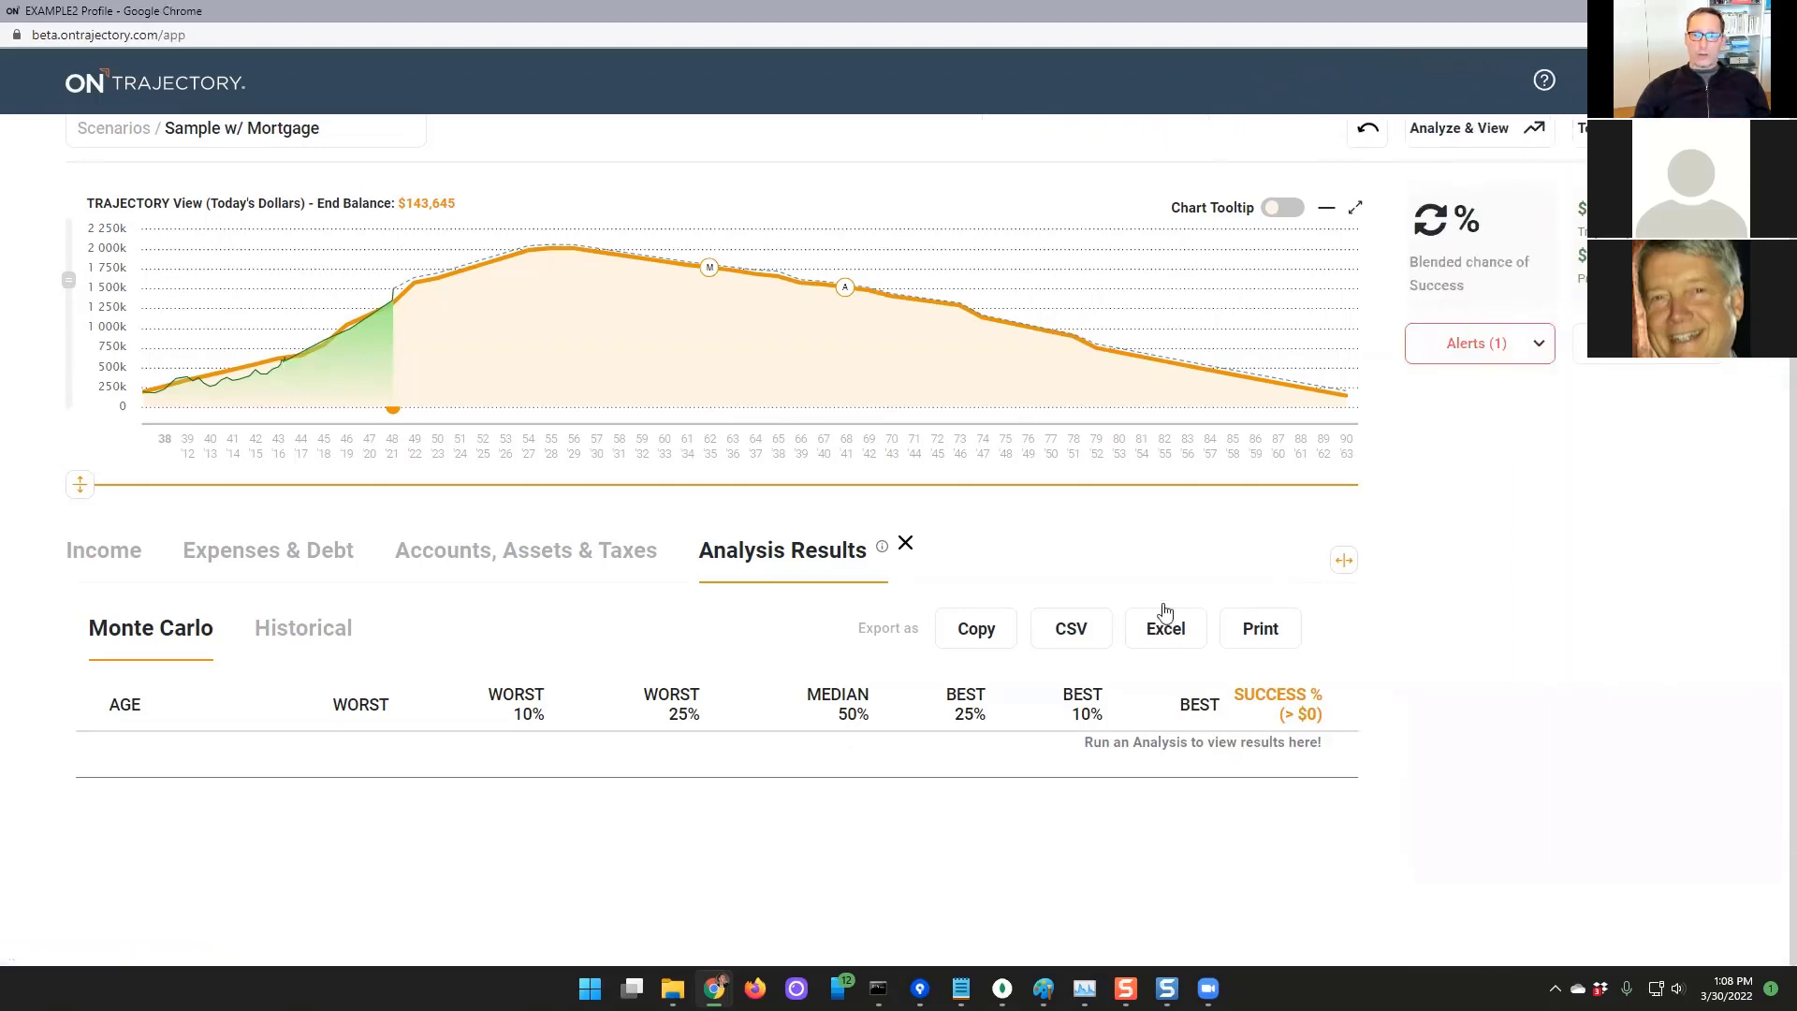
pyautogui.click(1466, 131)
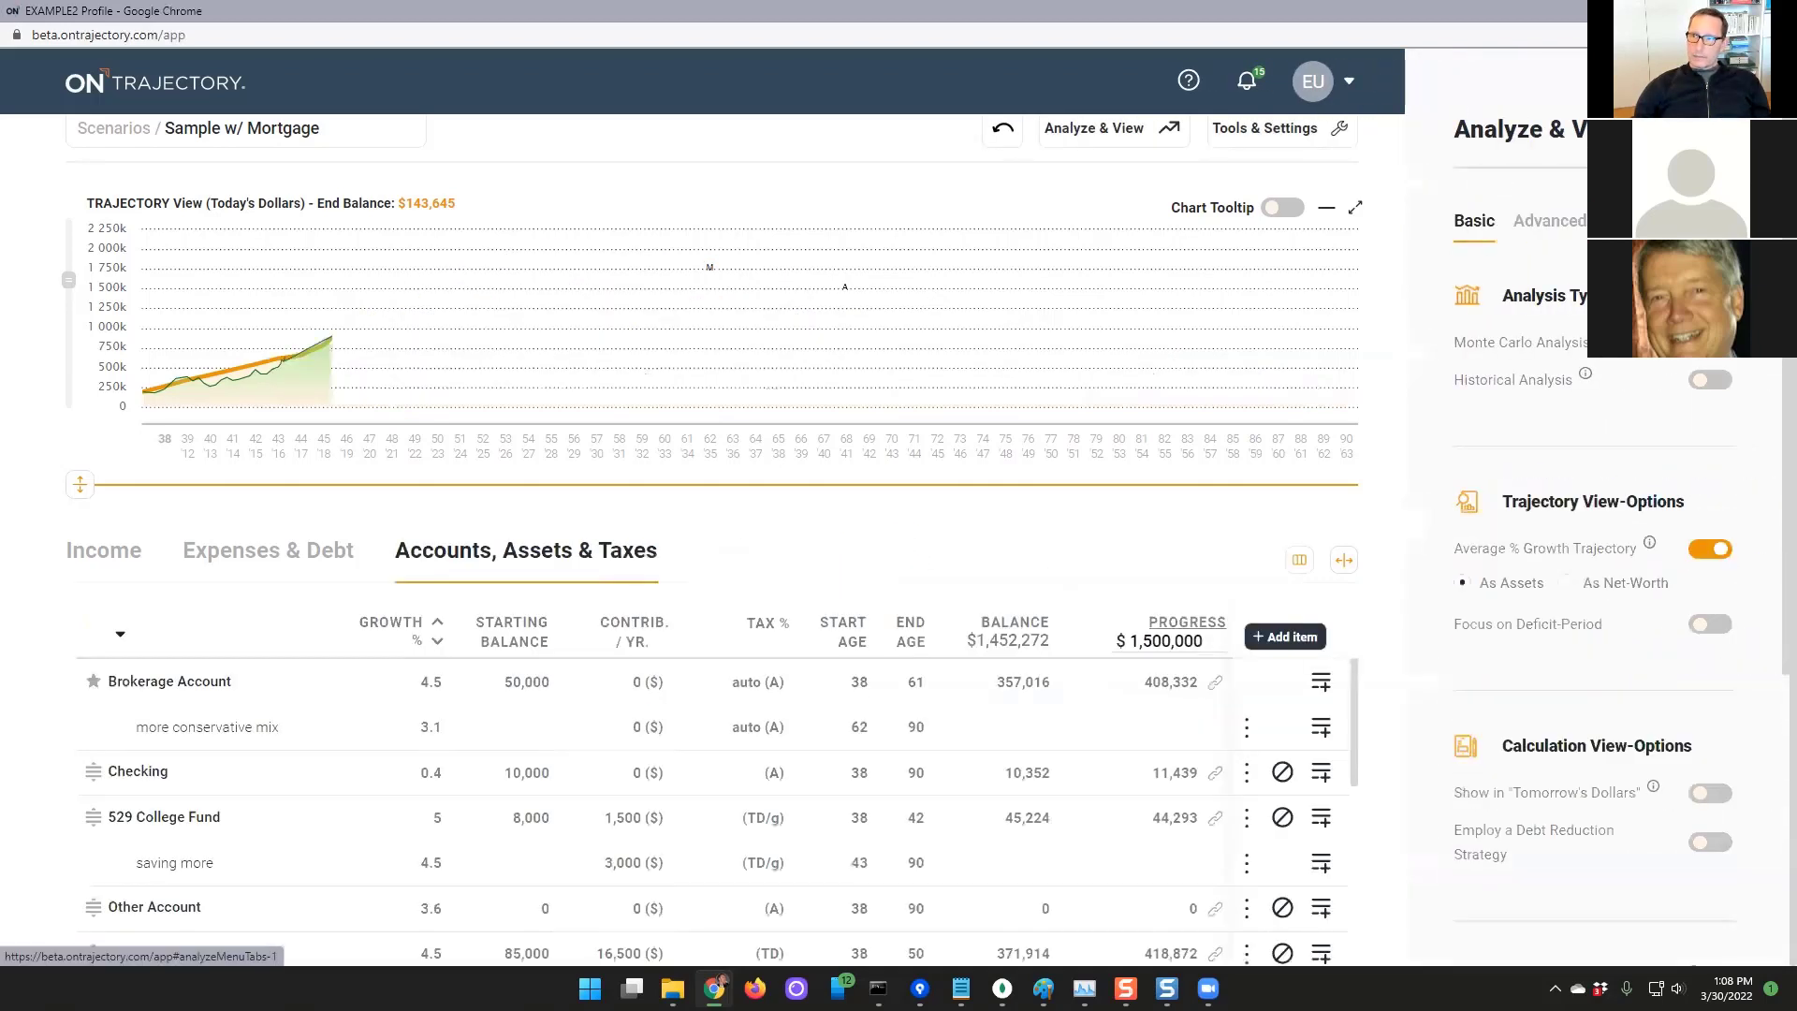
pyautogui.click(1722, 129)
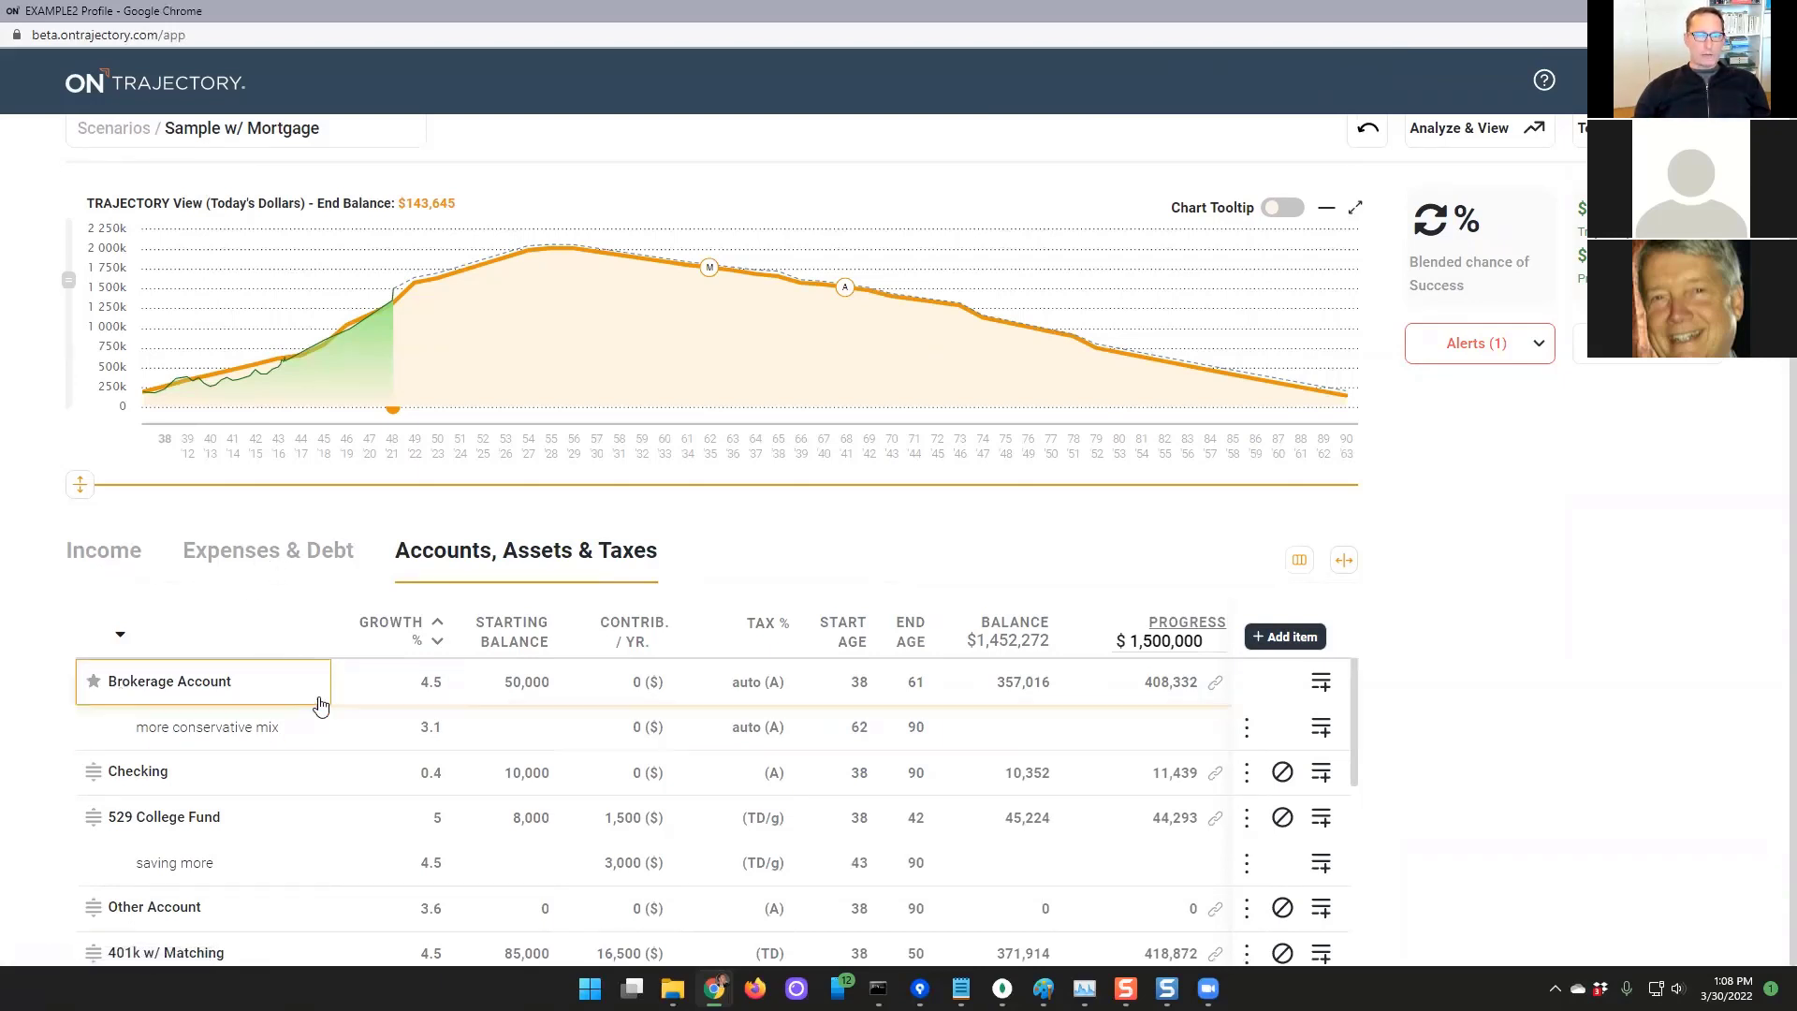
# Open the Brokerage Account's item settings and restore, widen and reposition the profile window over the client list
pyautogui.click(382, 693)
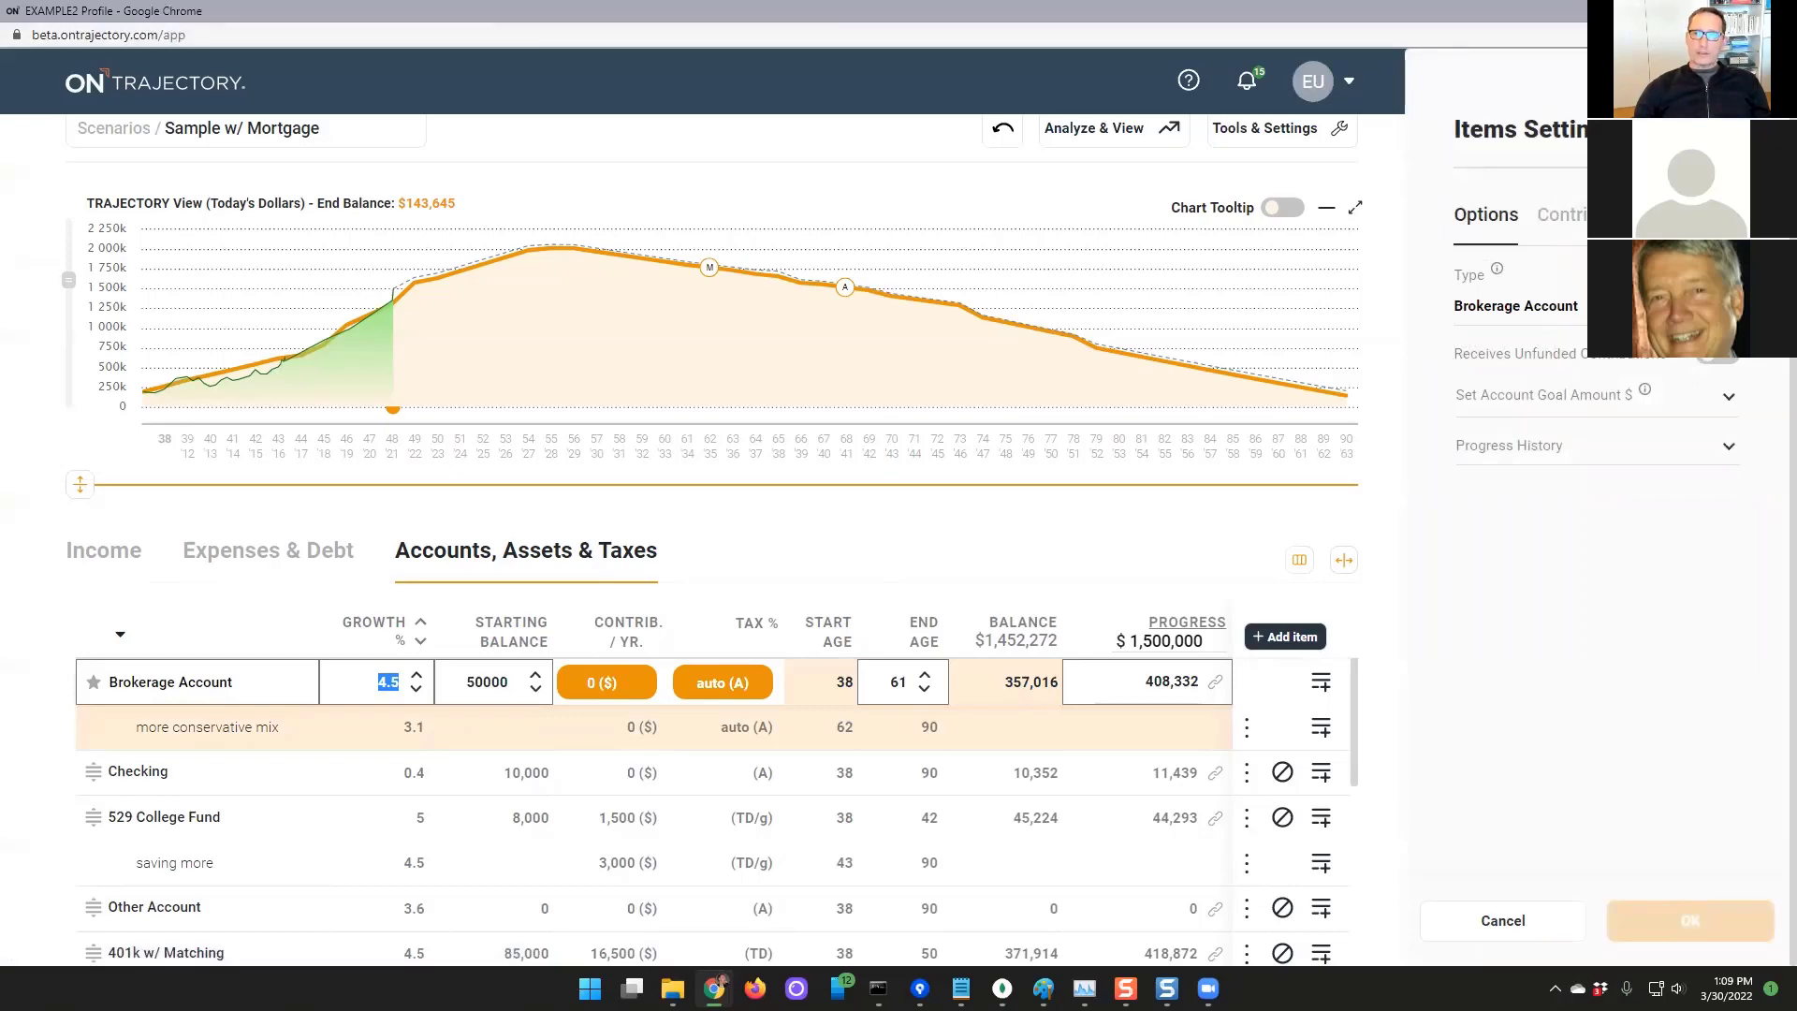
pyautogui.click(1731, 11)
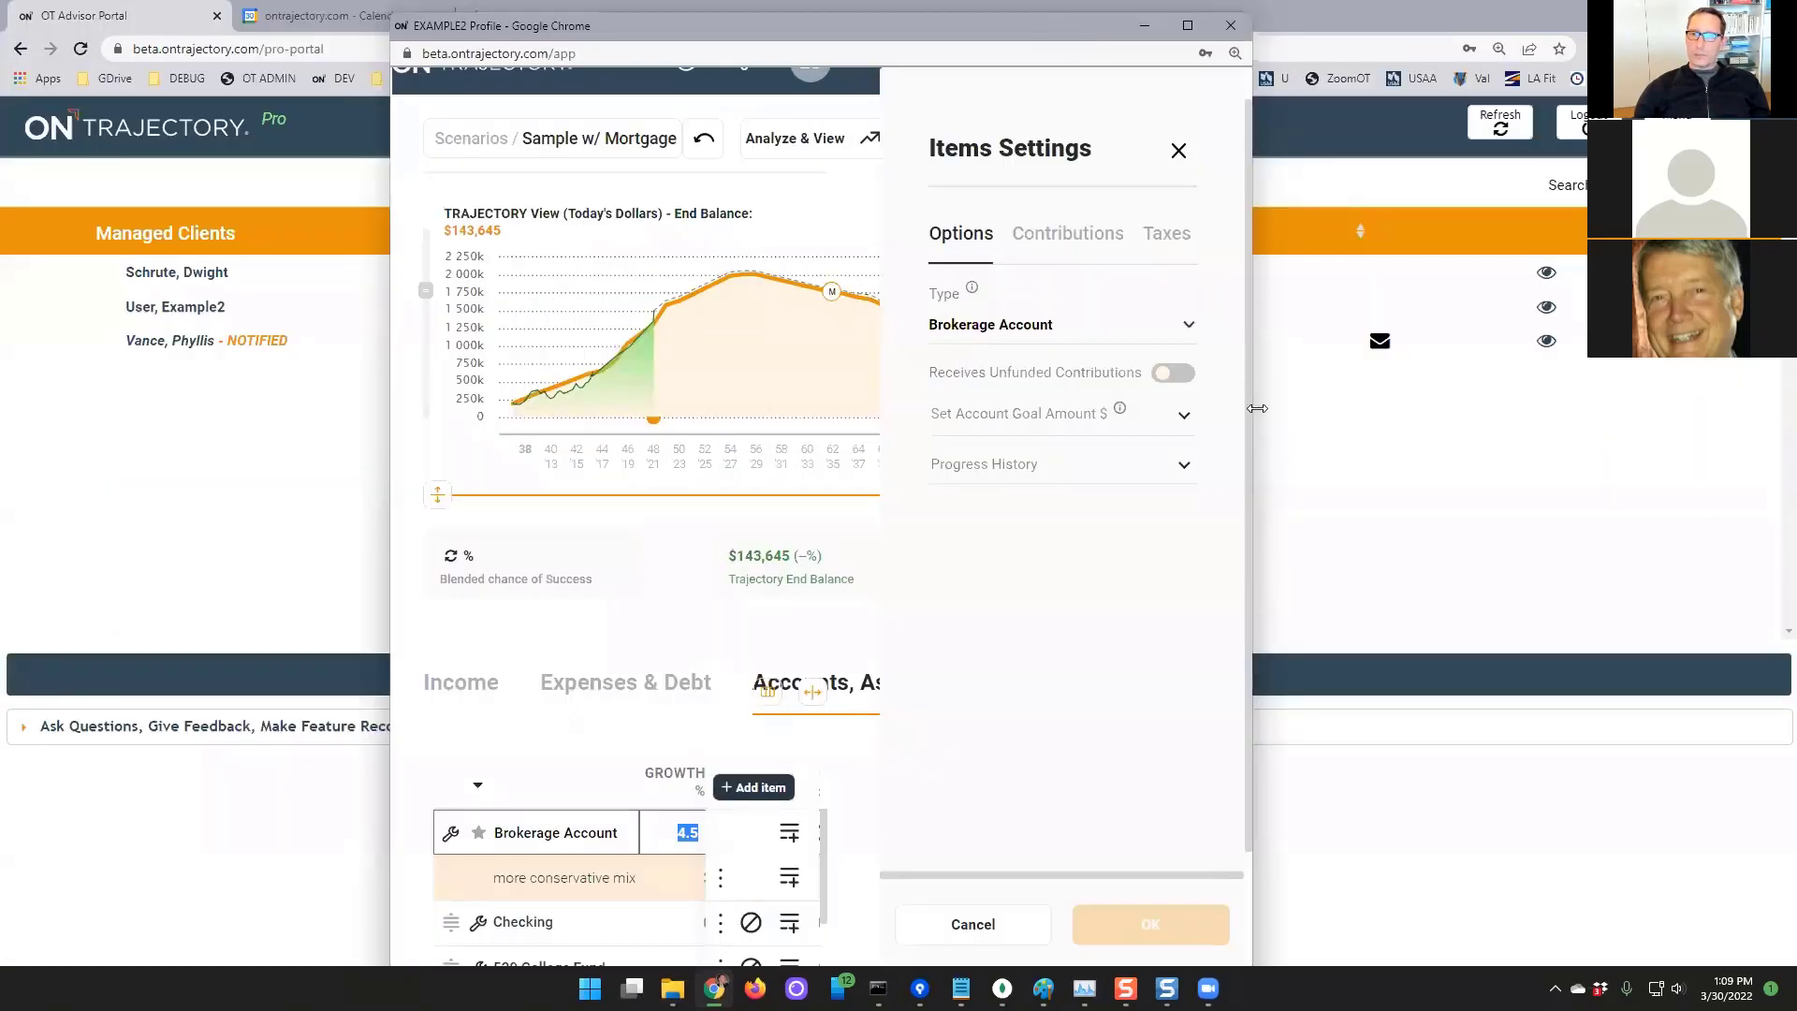
pyautogui.moveTo(1257, 408); pyautogui.dragTo(1772, 408)
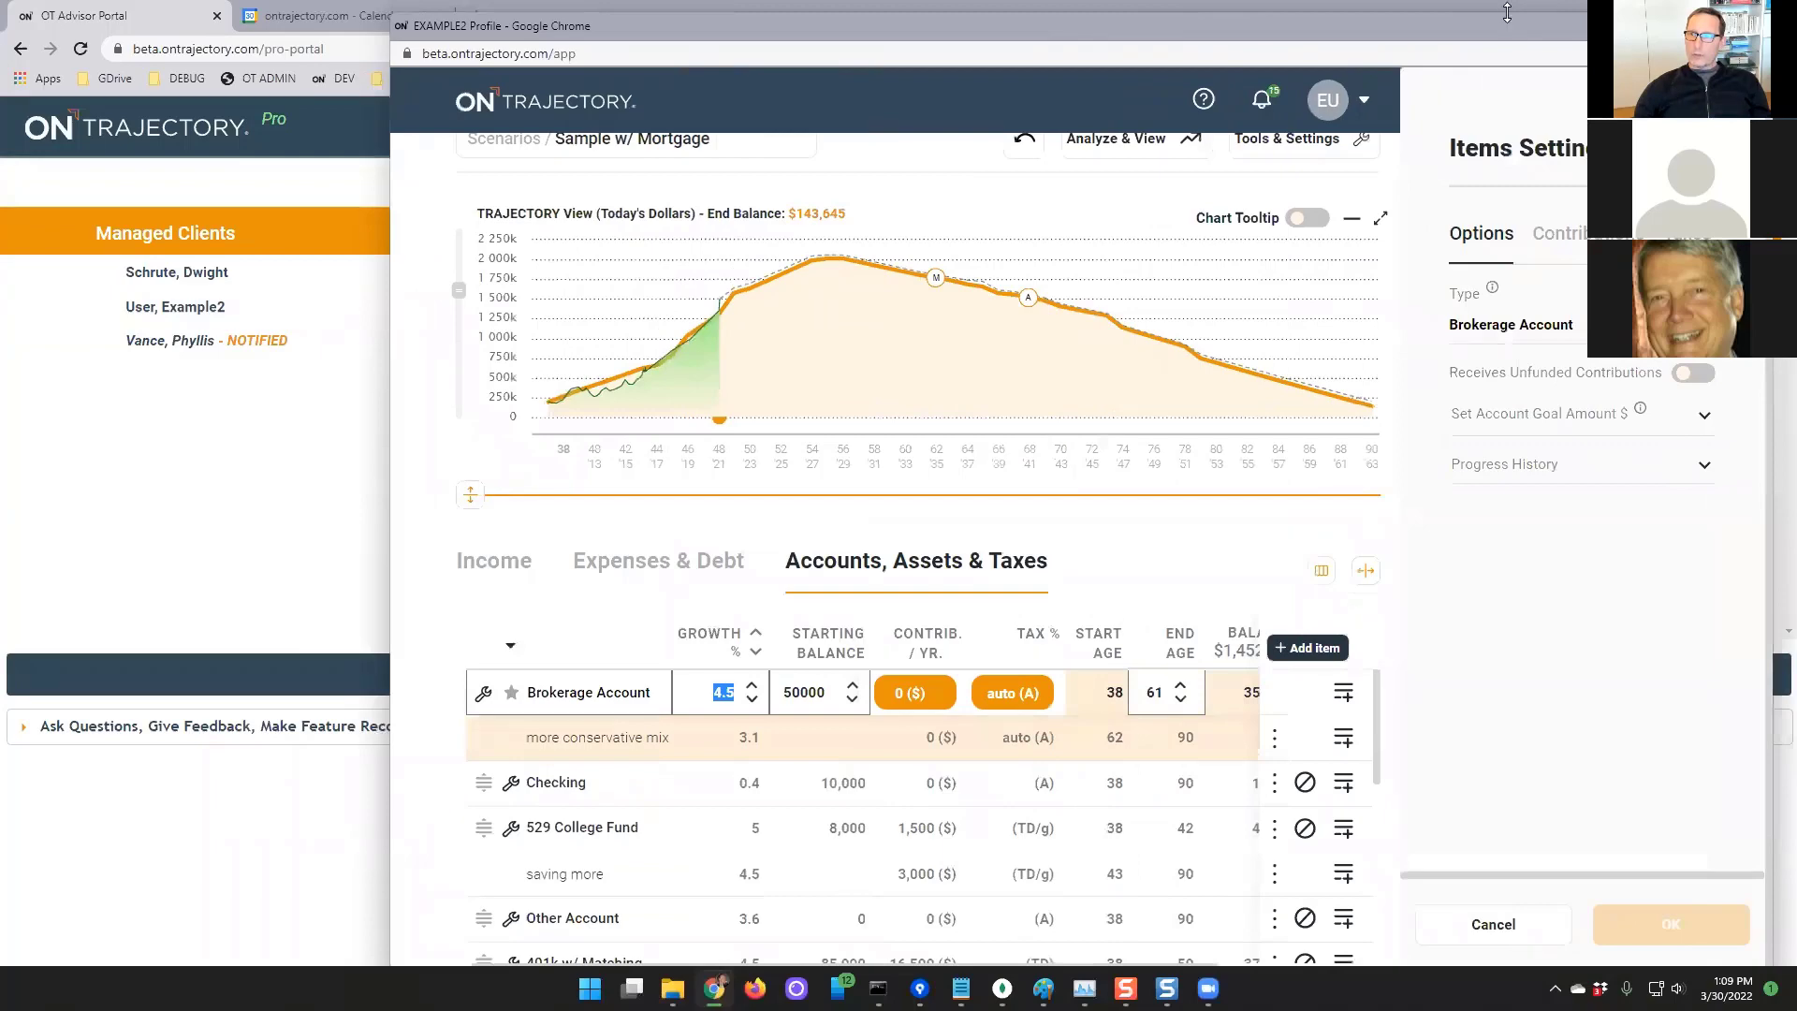
pyautogui.moveTo(1507, 12); pyautogui.dragTo(1497, 273)
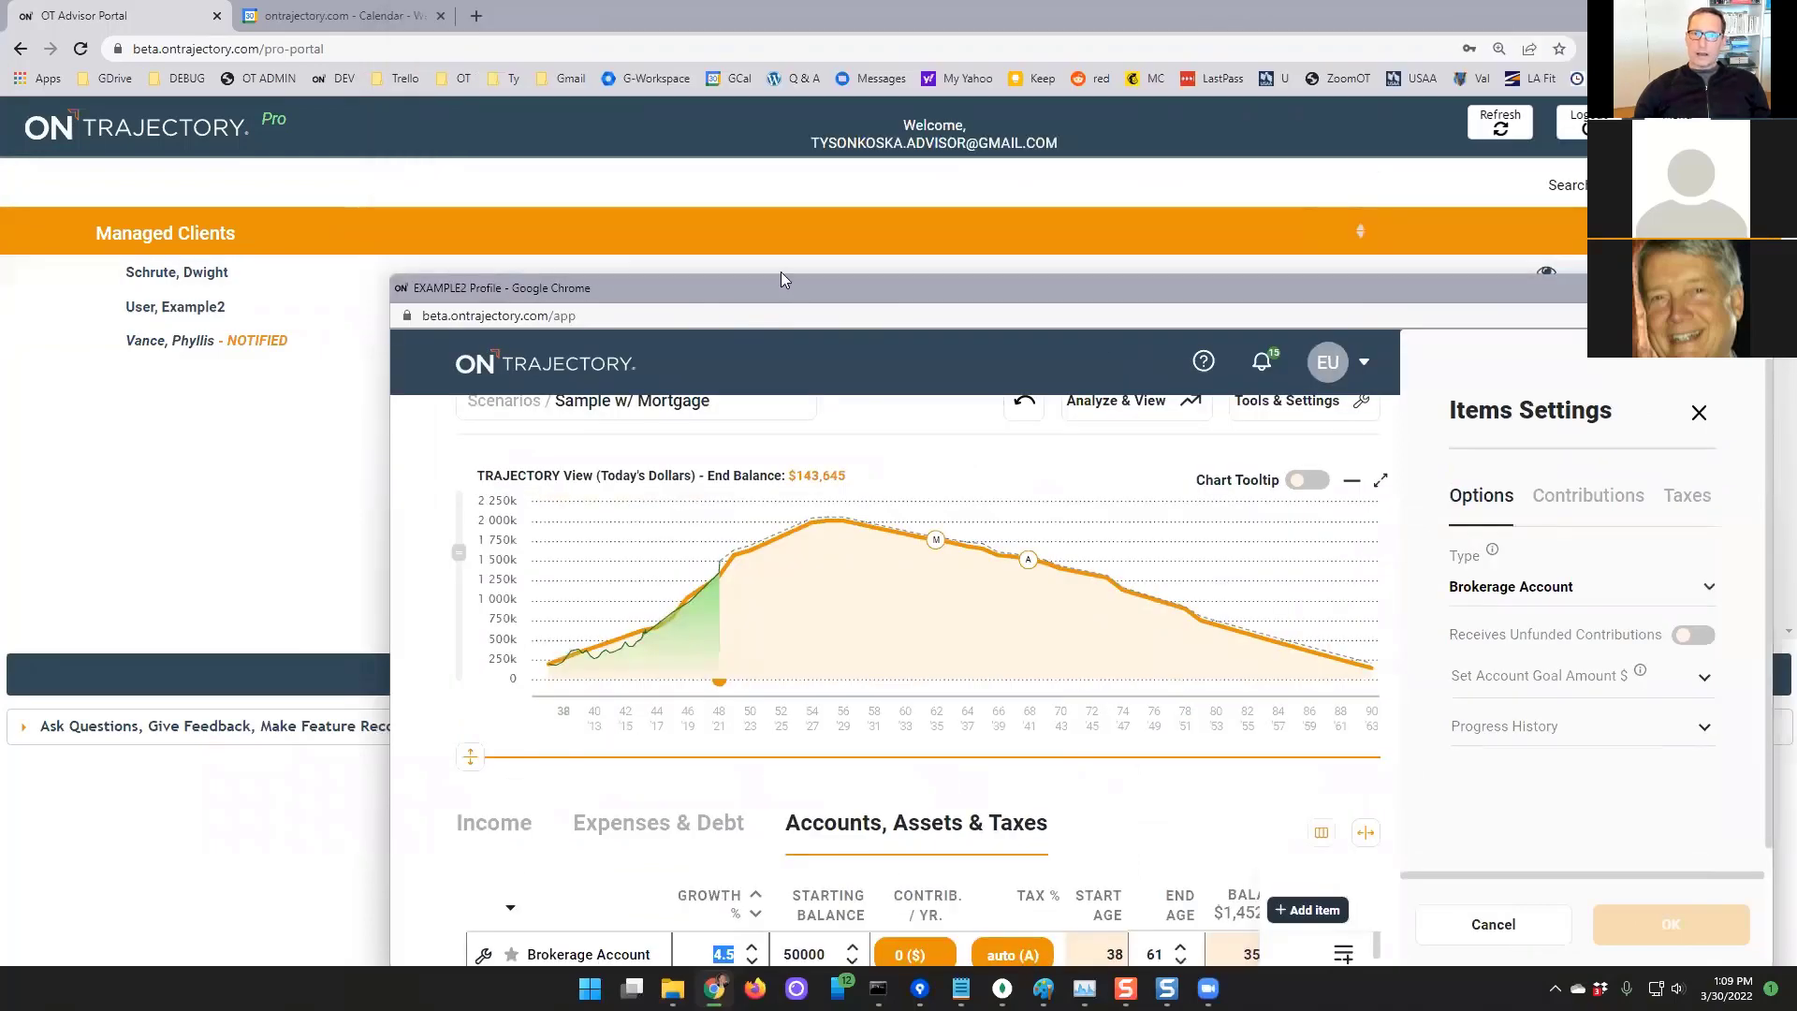
pyautogui.moveTo(782, 279); pyautogui.dragTo(622, 130)
# Extend the profile window downward and reopen the Brokerage Account's item settings from its row
pyautogui.click(1538, 264)
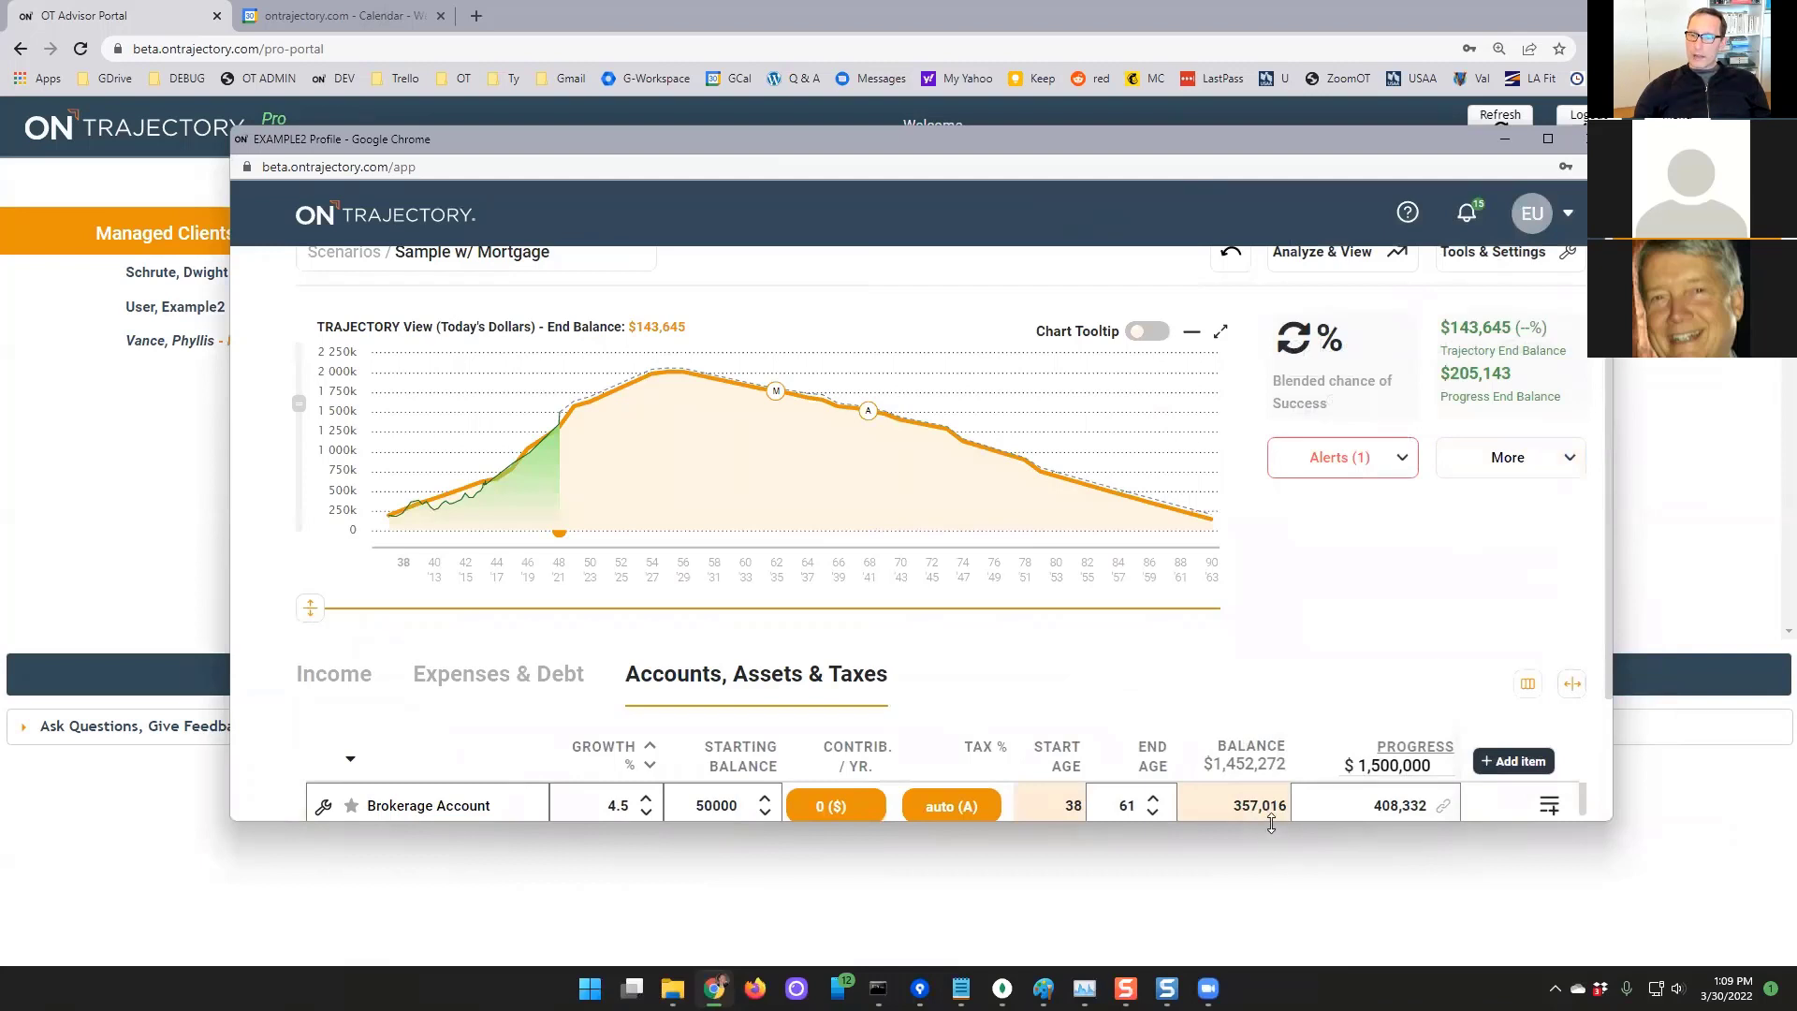
pyautogui.moveTo(1271, 823); pyautogui.dragTo(1273, 921)
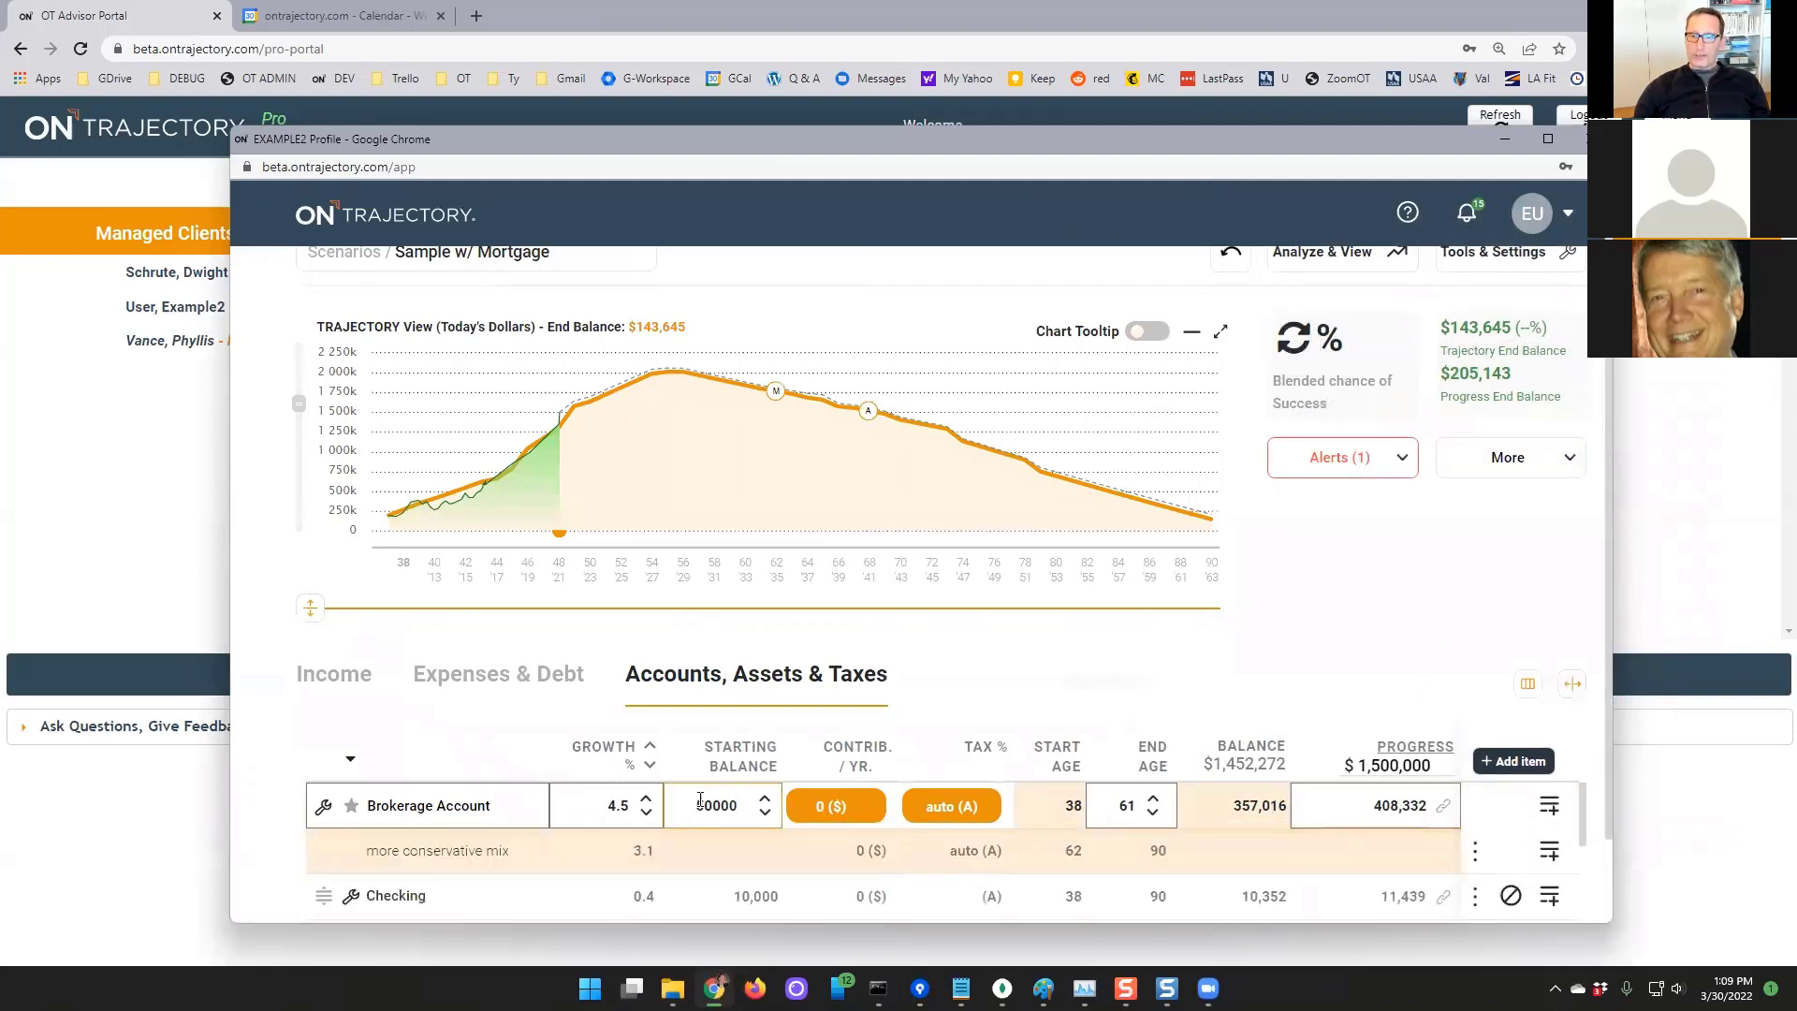
pyautogui.click(323, 810)
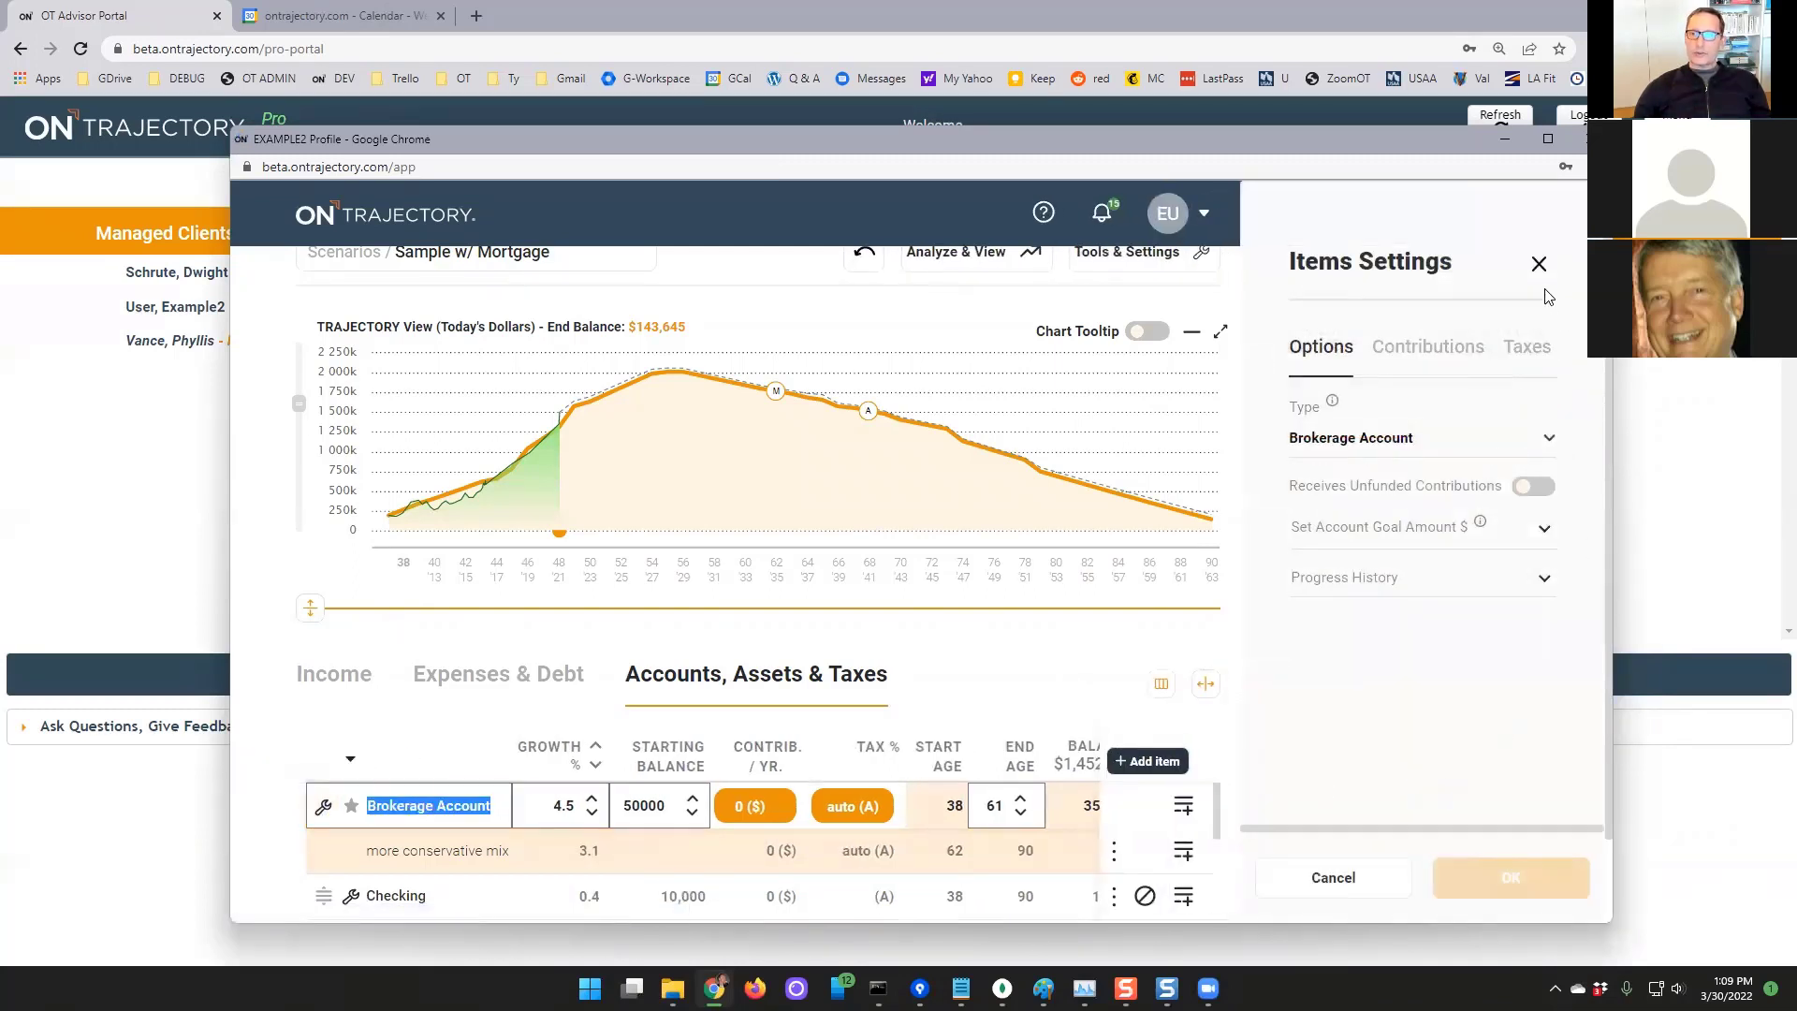
# Close the Brokerage Account's item settings, maximize the profile window and deselect the account row
pyautogui.click(1540, 269)
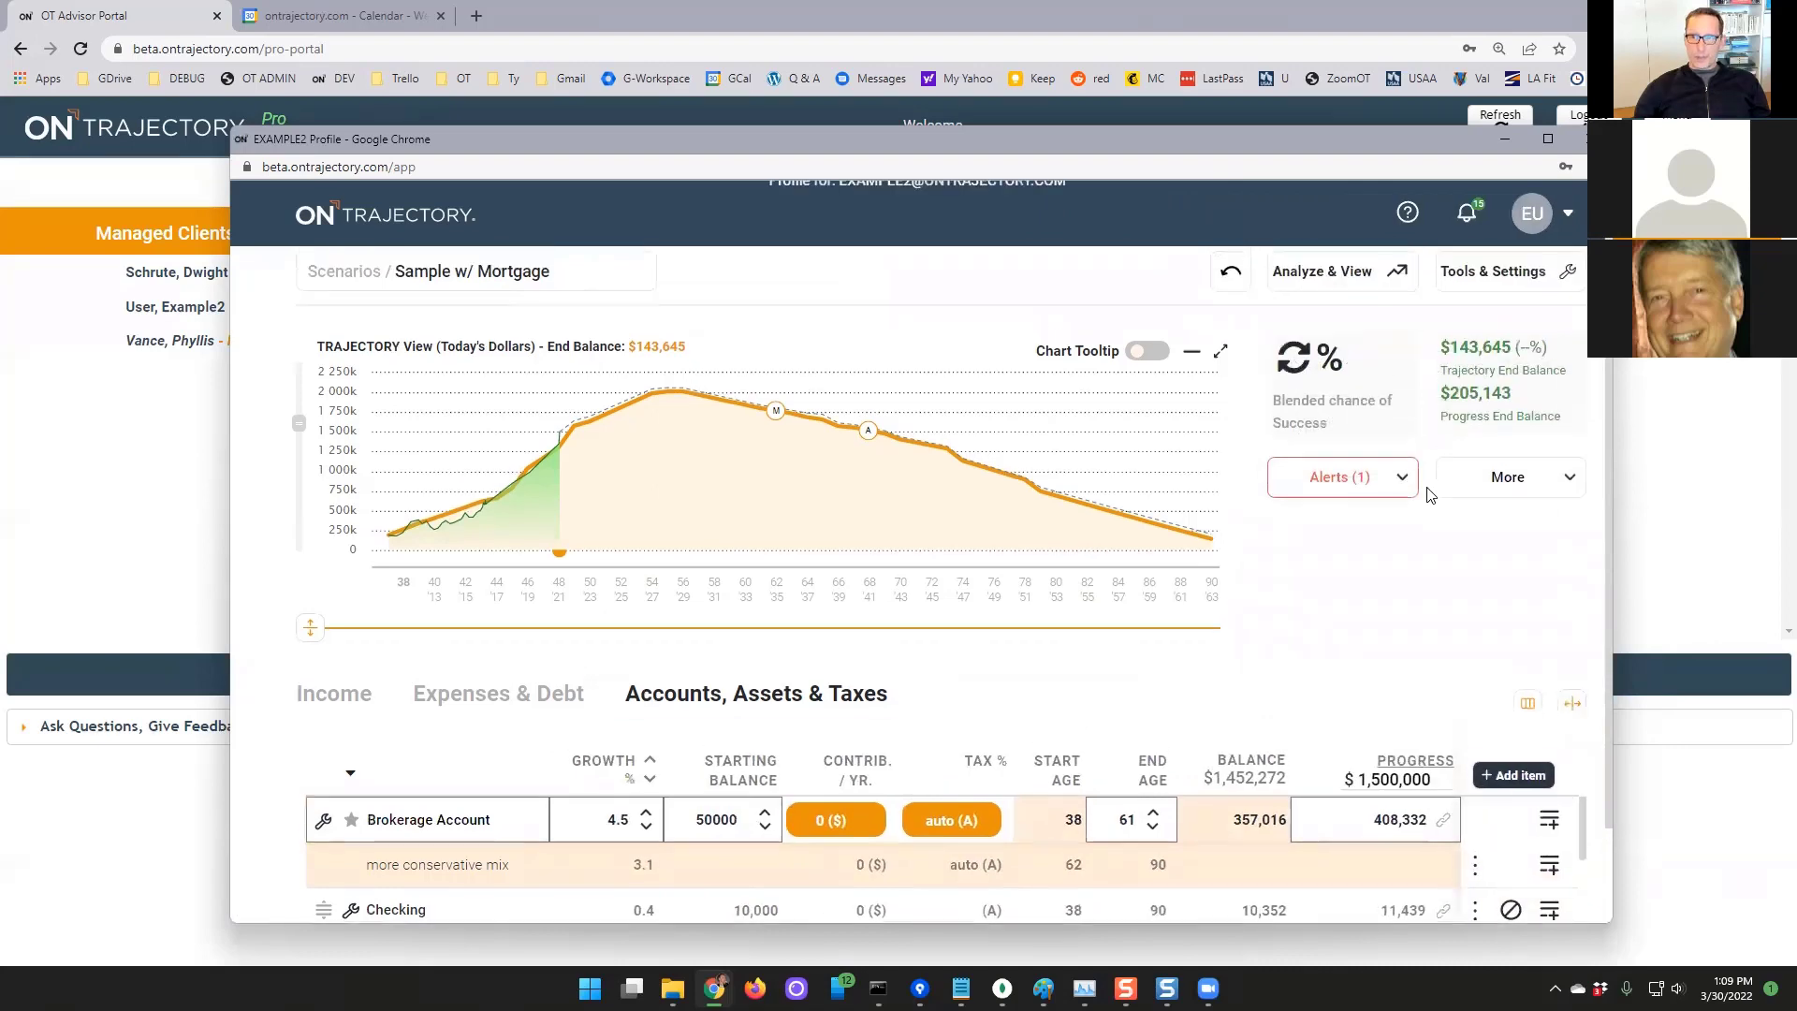
pyautogui.click(1549, 140)
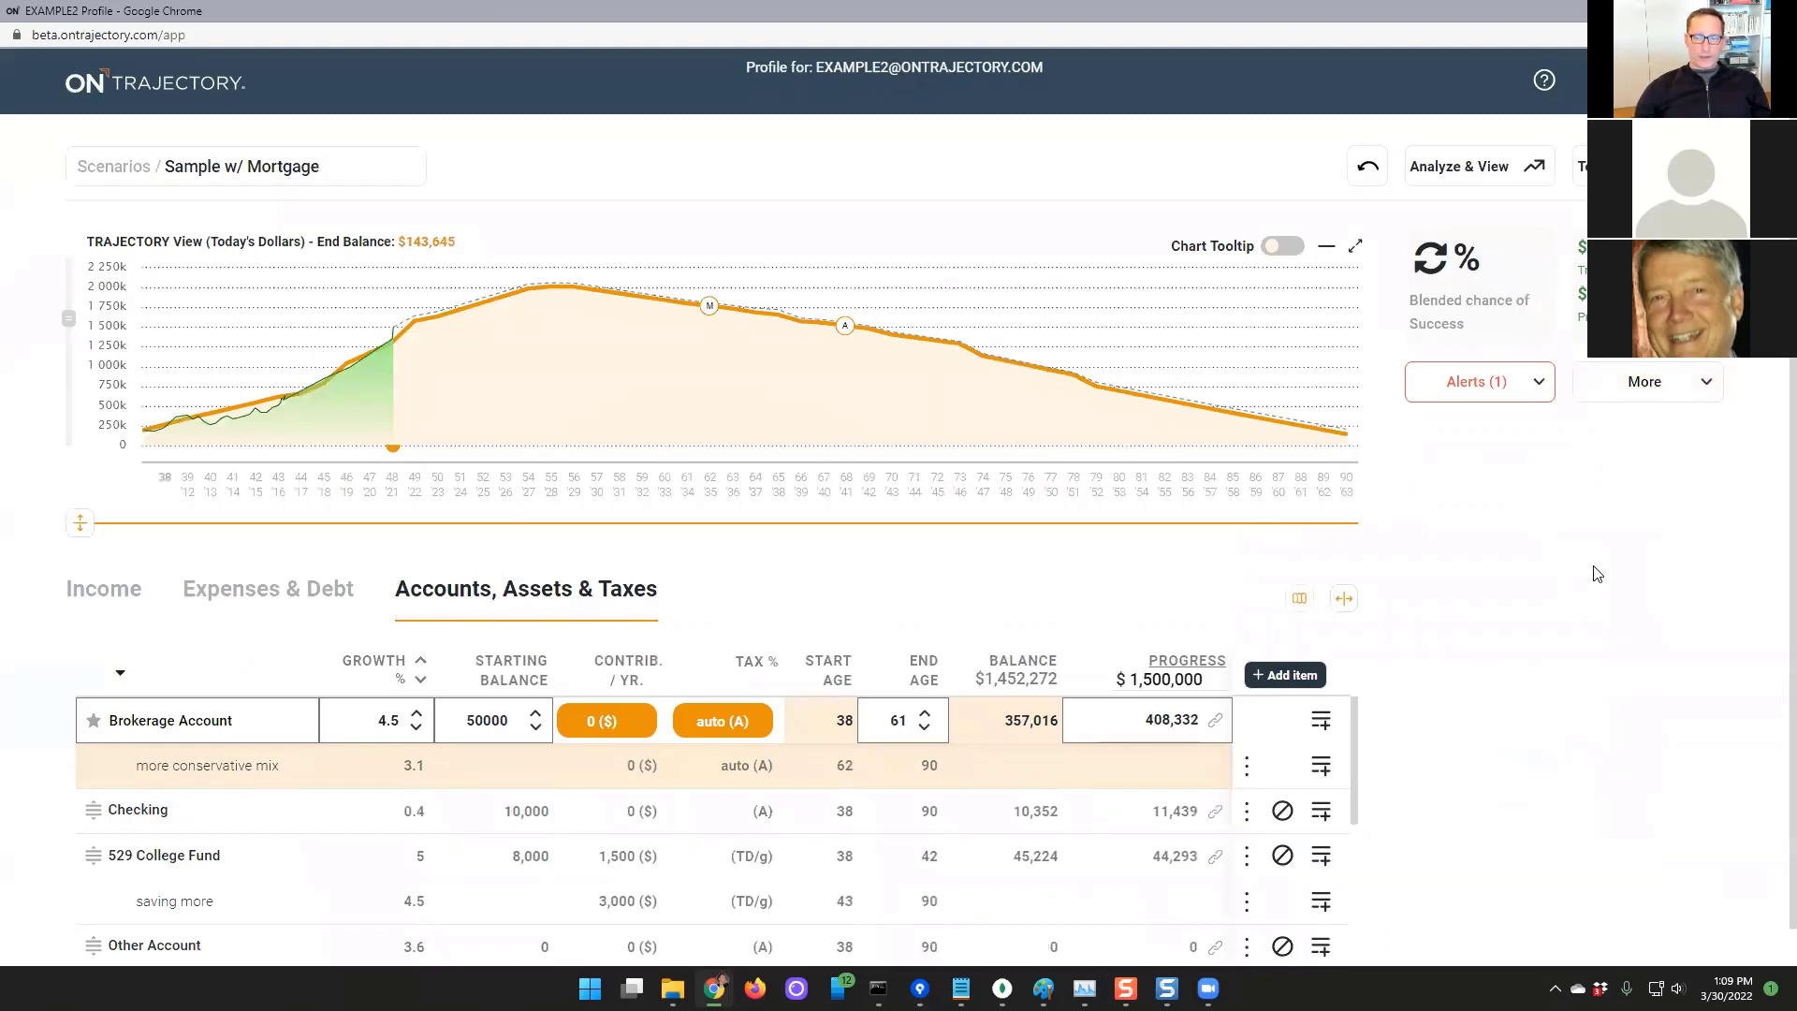
pyautogui.click(881, 585)
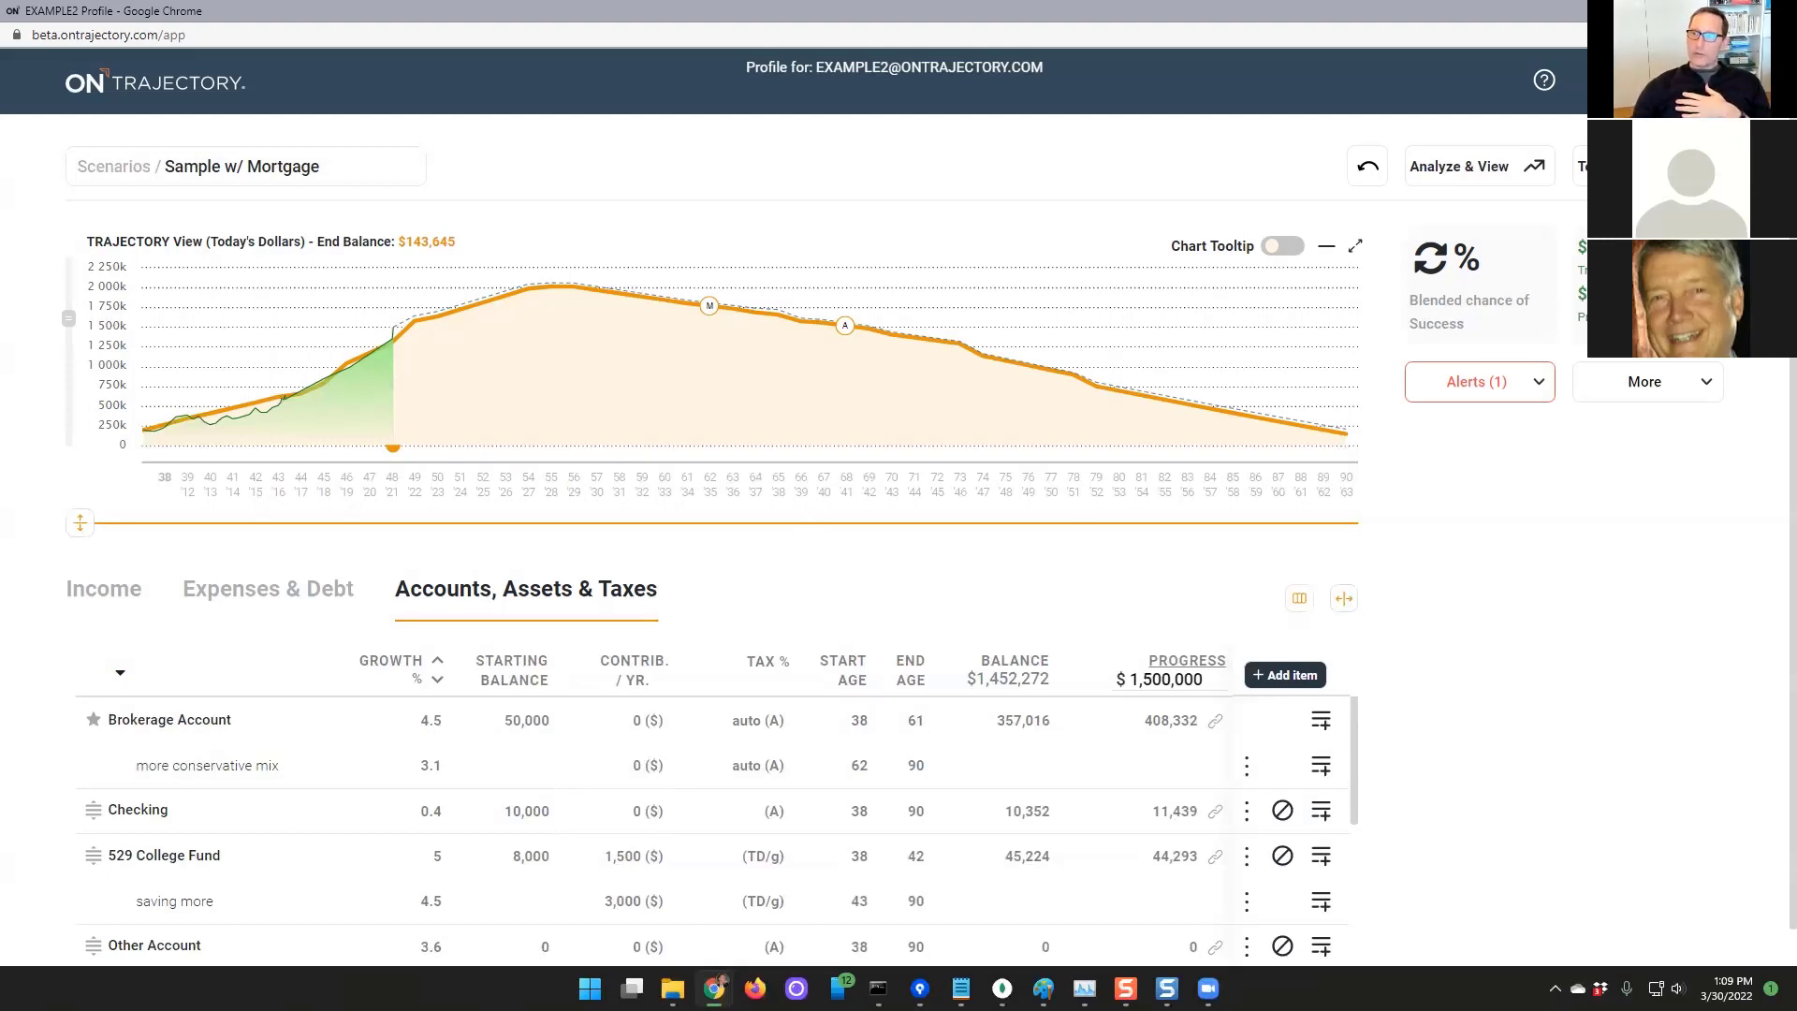
# Turn on the display of the basic settings below the graph in Tools & Settings
pyautogui.click(1639, 170)
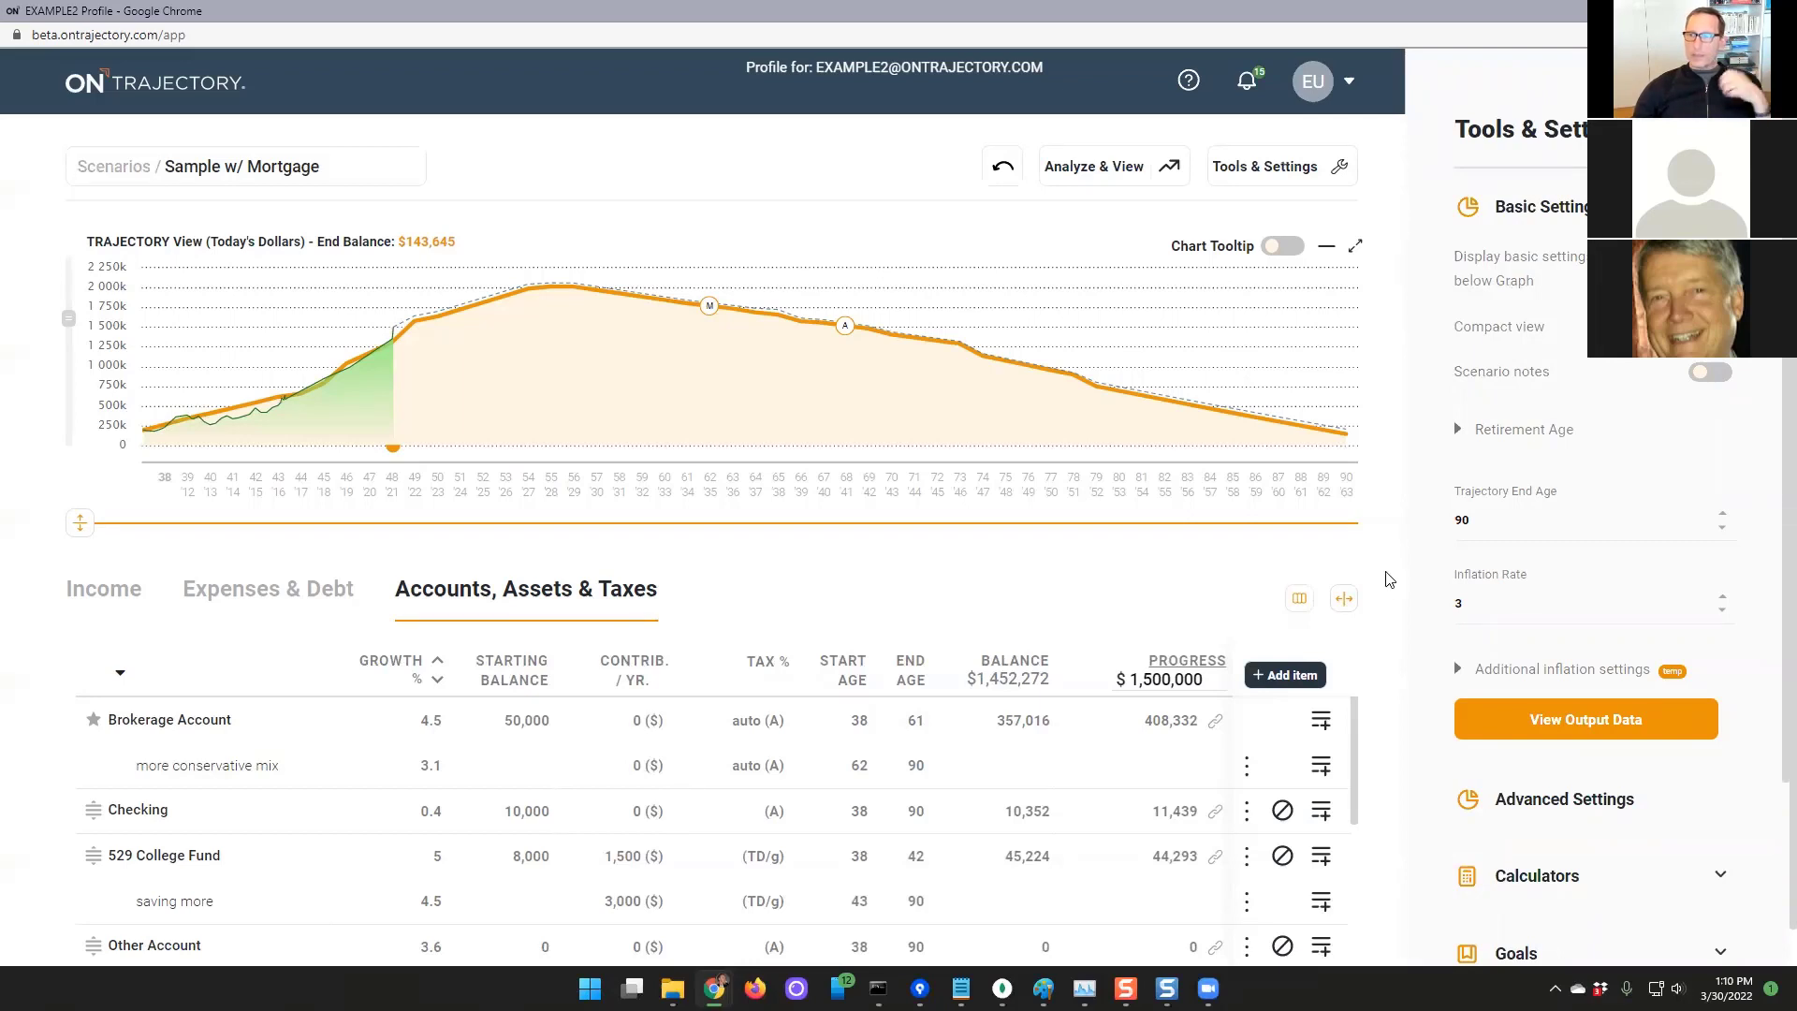
pyautogui.moveTo(1542, 605)
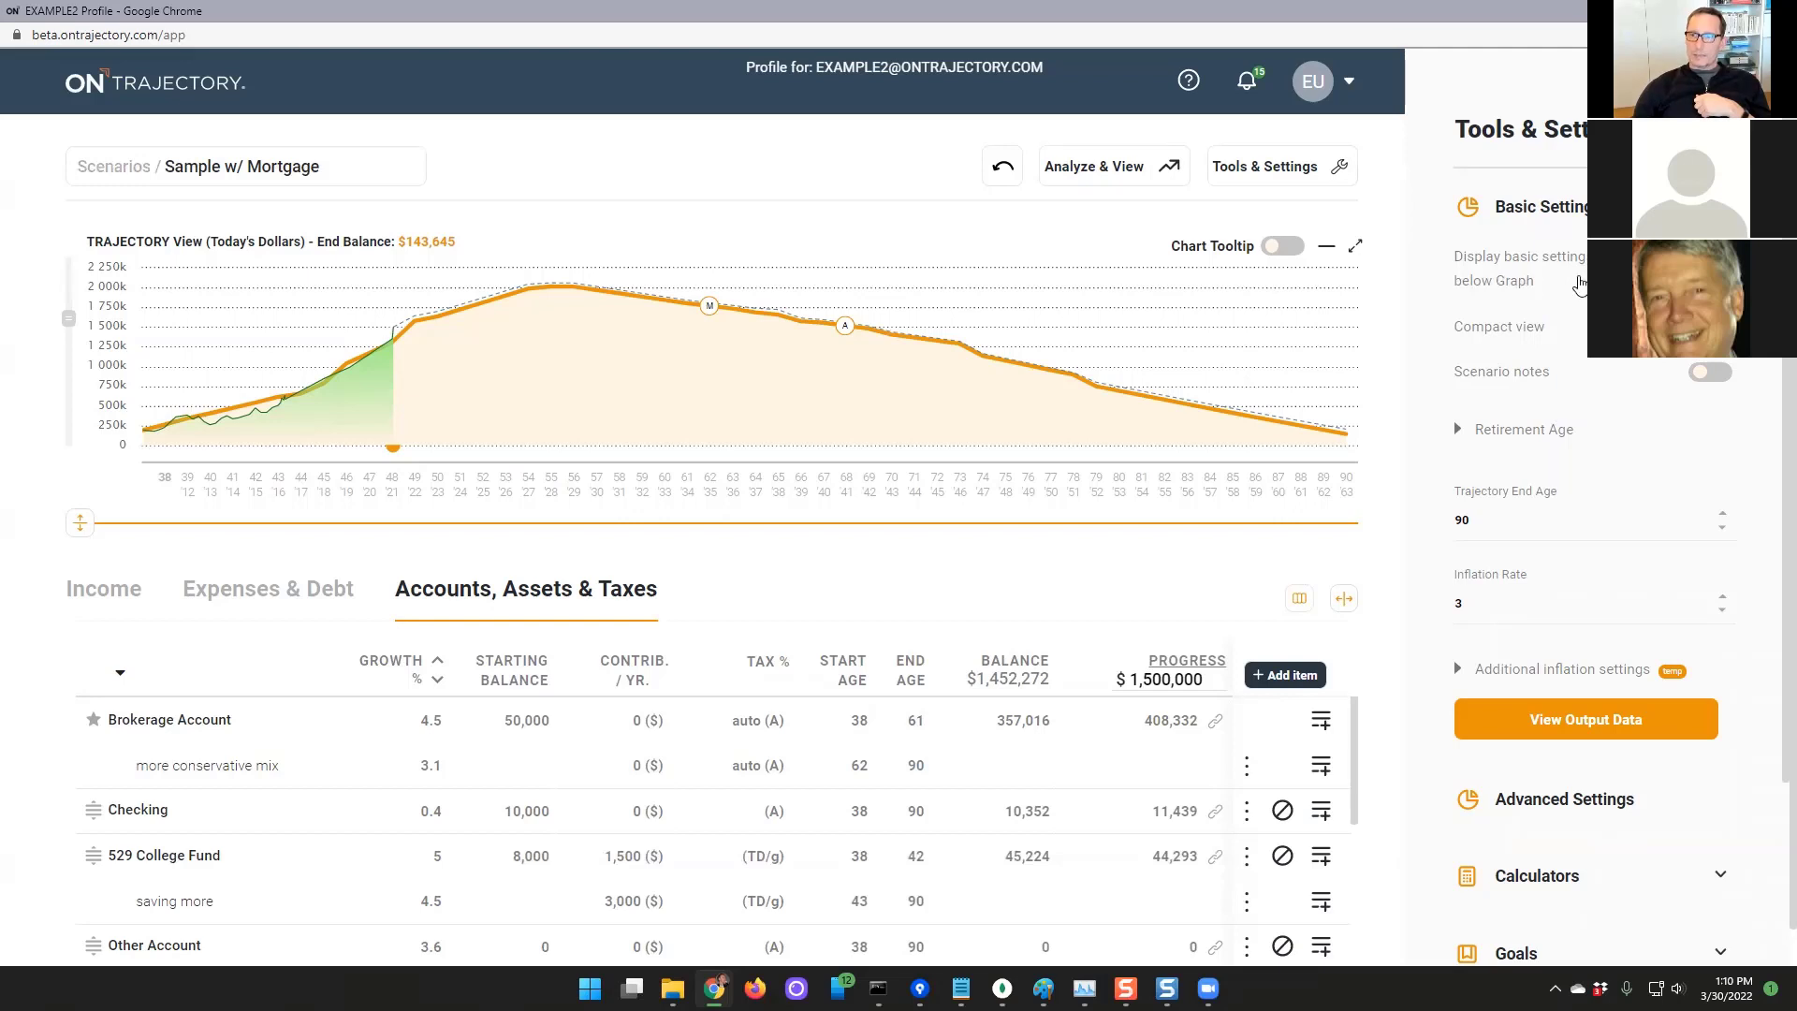
pyautogui.click(1710, 266)
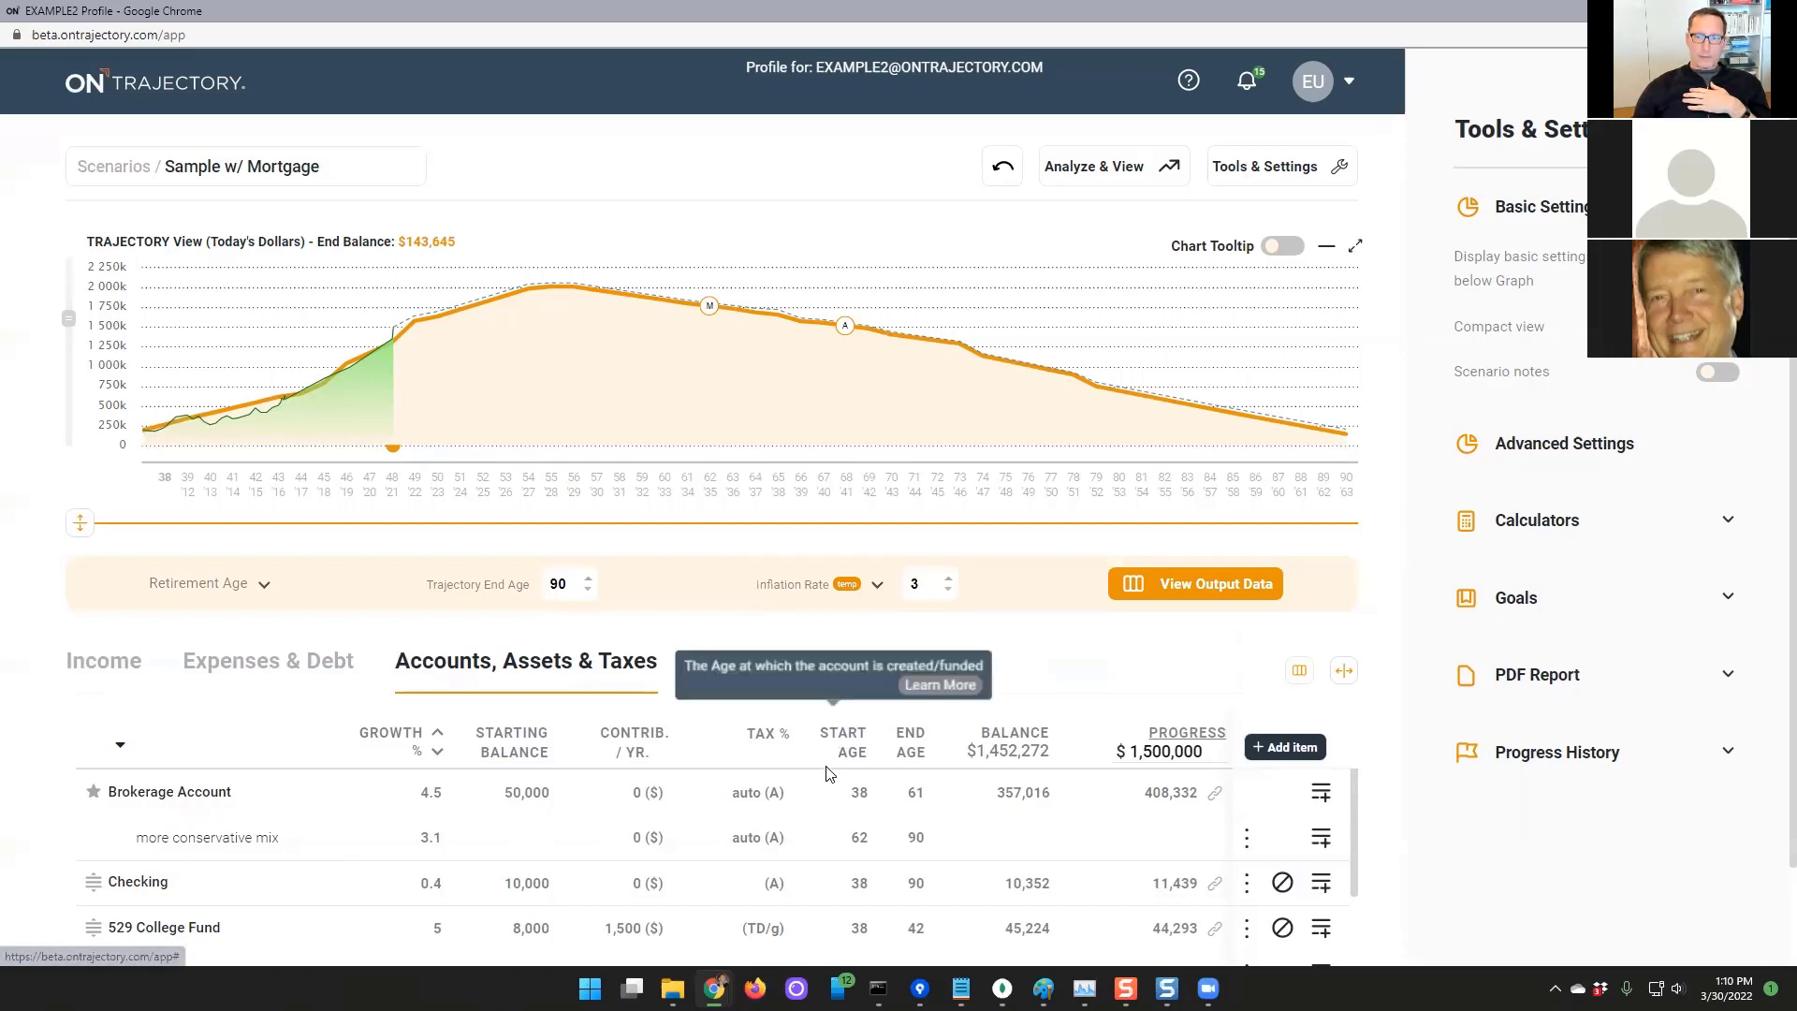
# Look through the accounts list, reduce the graph height slightly and turn on the compact view
pyautogui.scroll(-1, 803, 805)
pyautogui.scroll(-2, 769, 869)
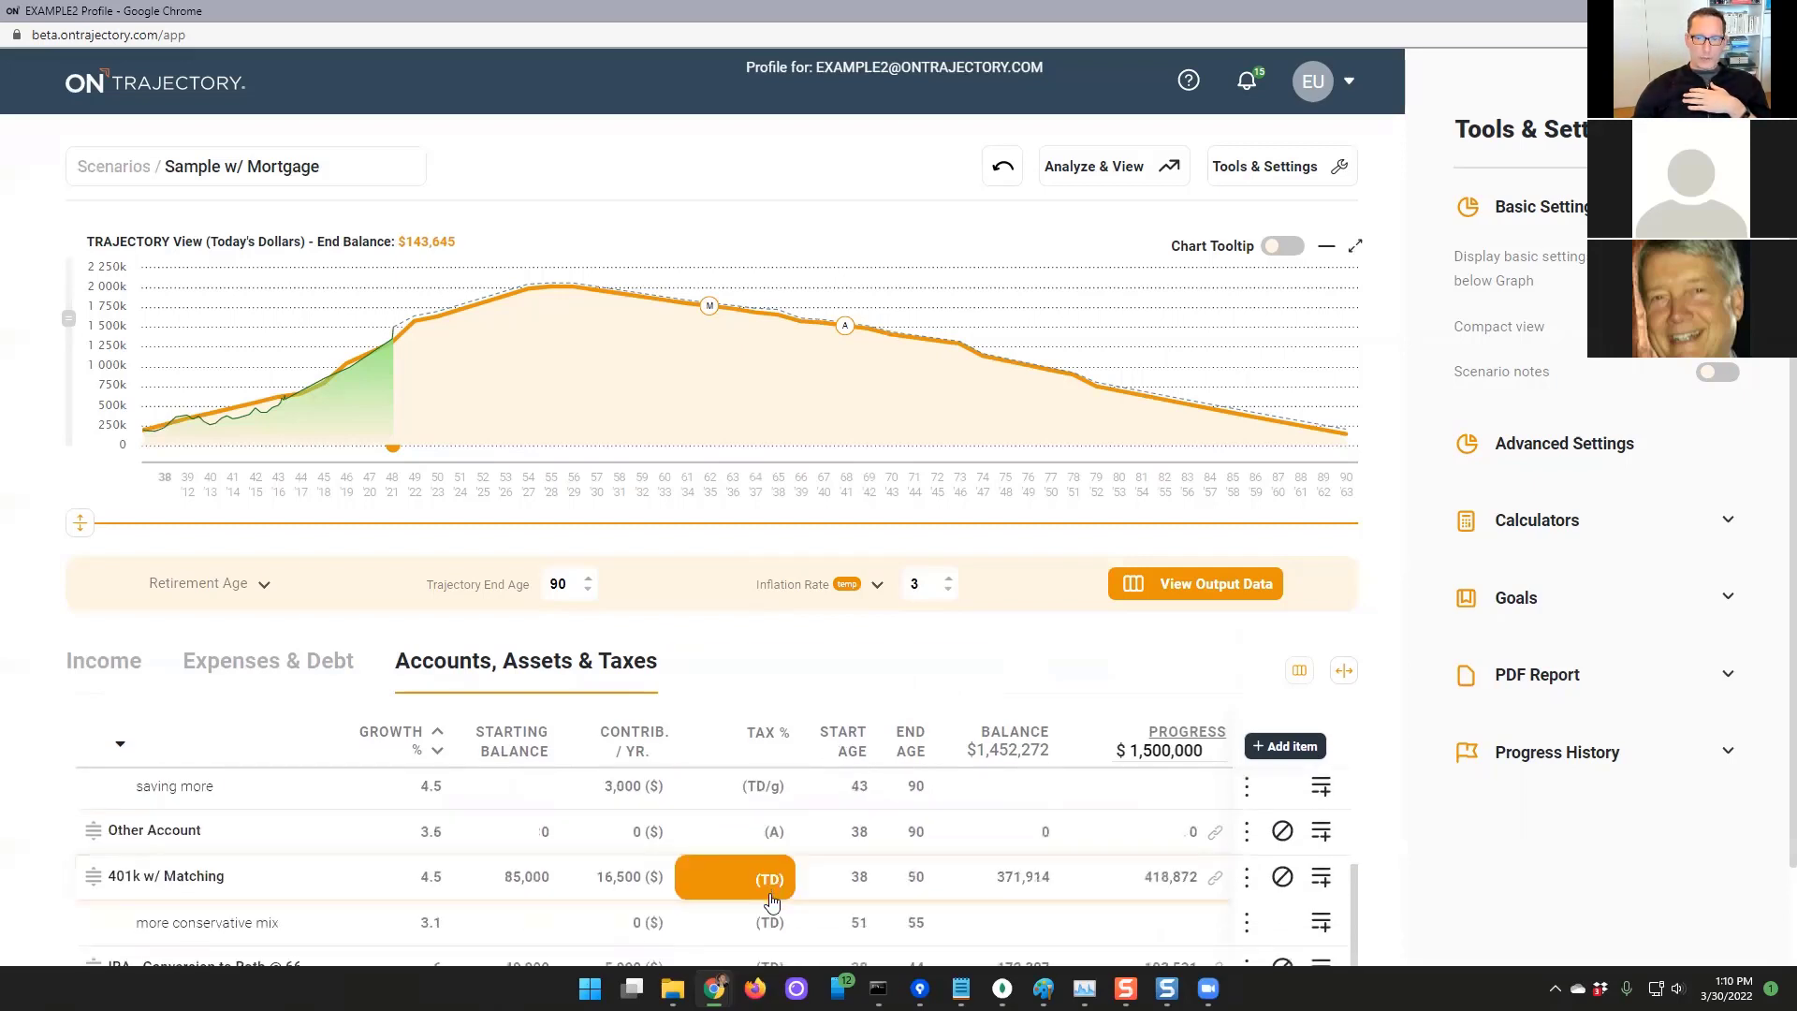
pyautogui.scroll(3, 771, 890)
pyautogui.scroll(1, 772, 904)
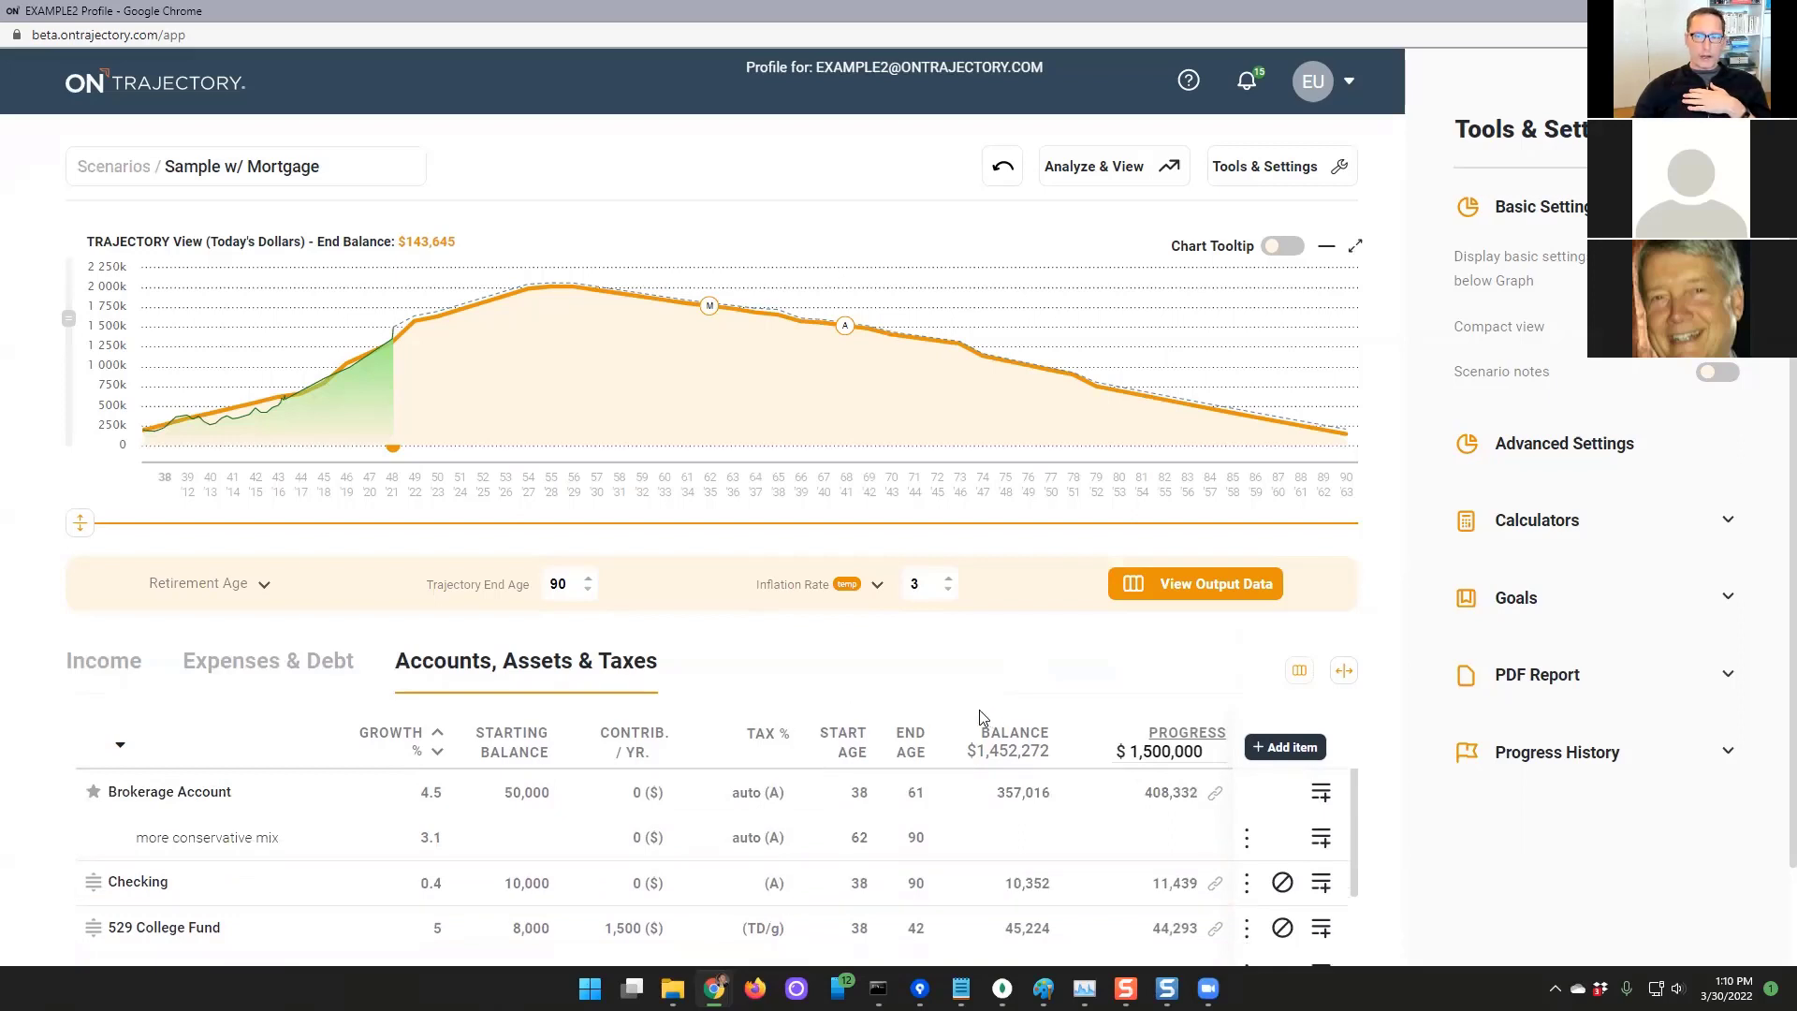
pyautogui.moveTo(80, 521); pyautogui.dragTo(81, 517)
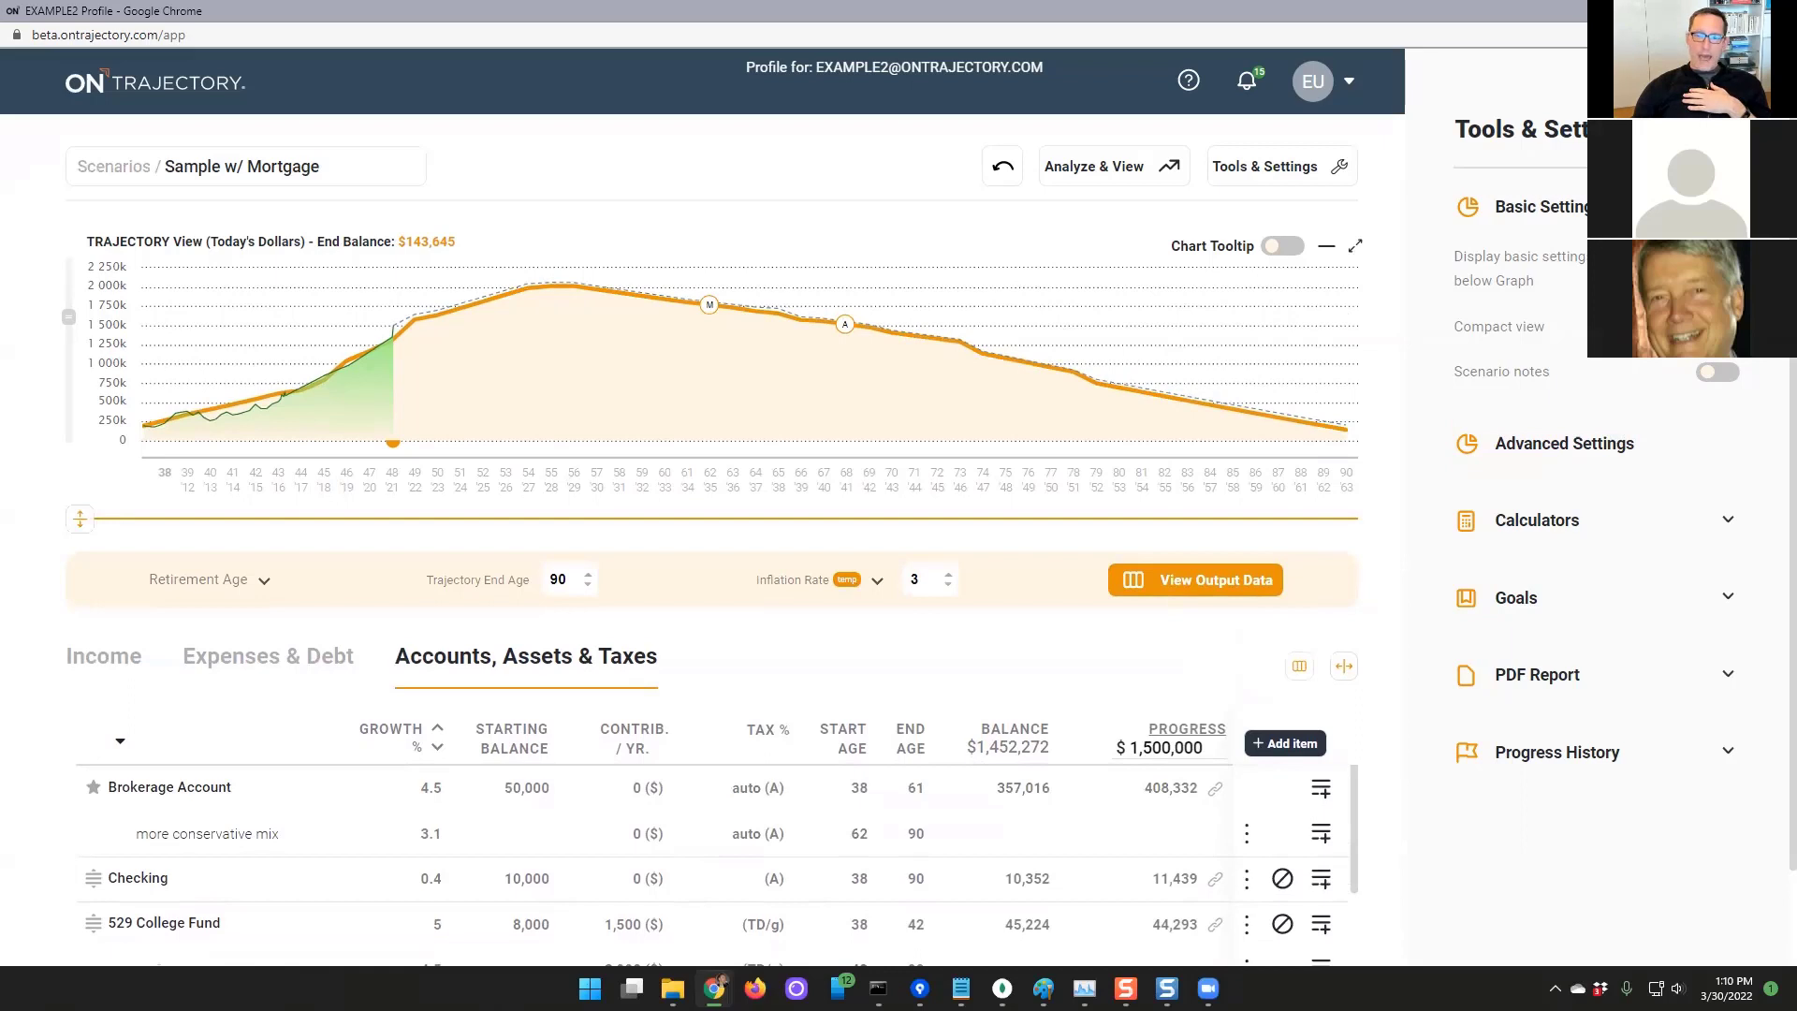
pyautogui.click(1717, 327)
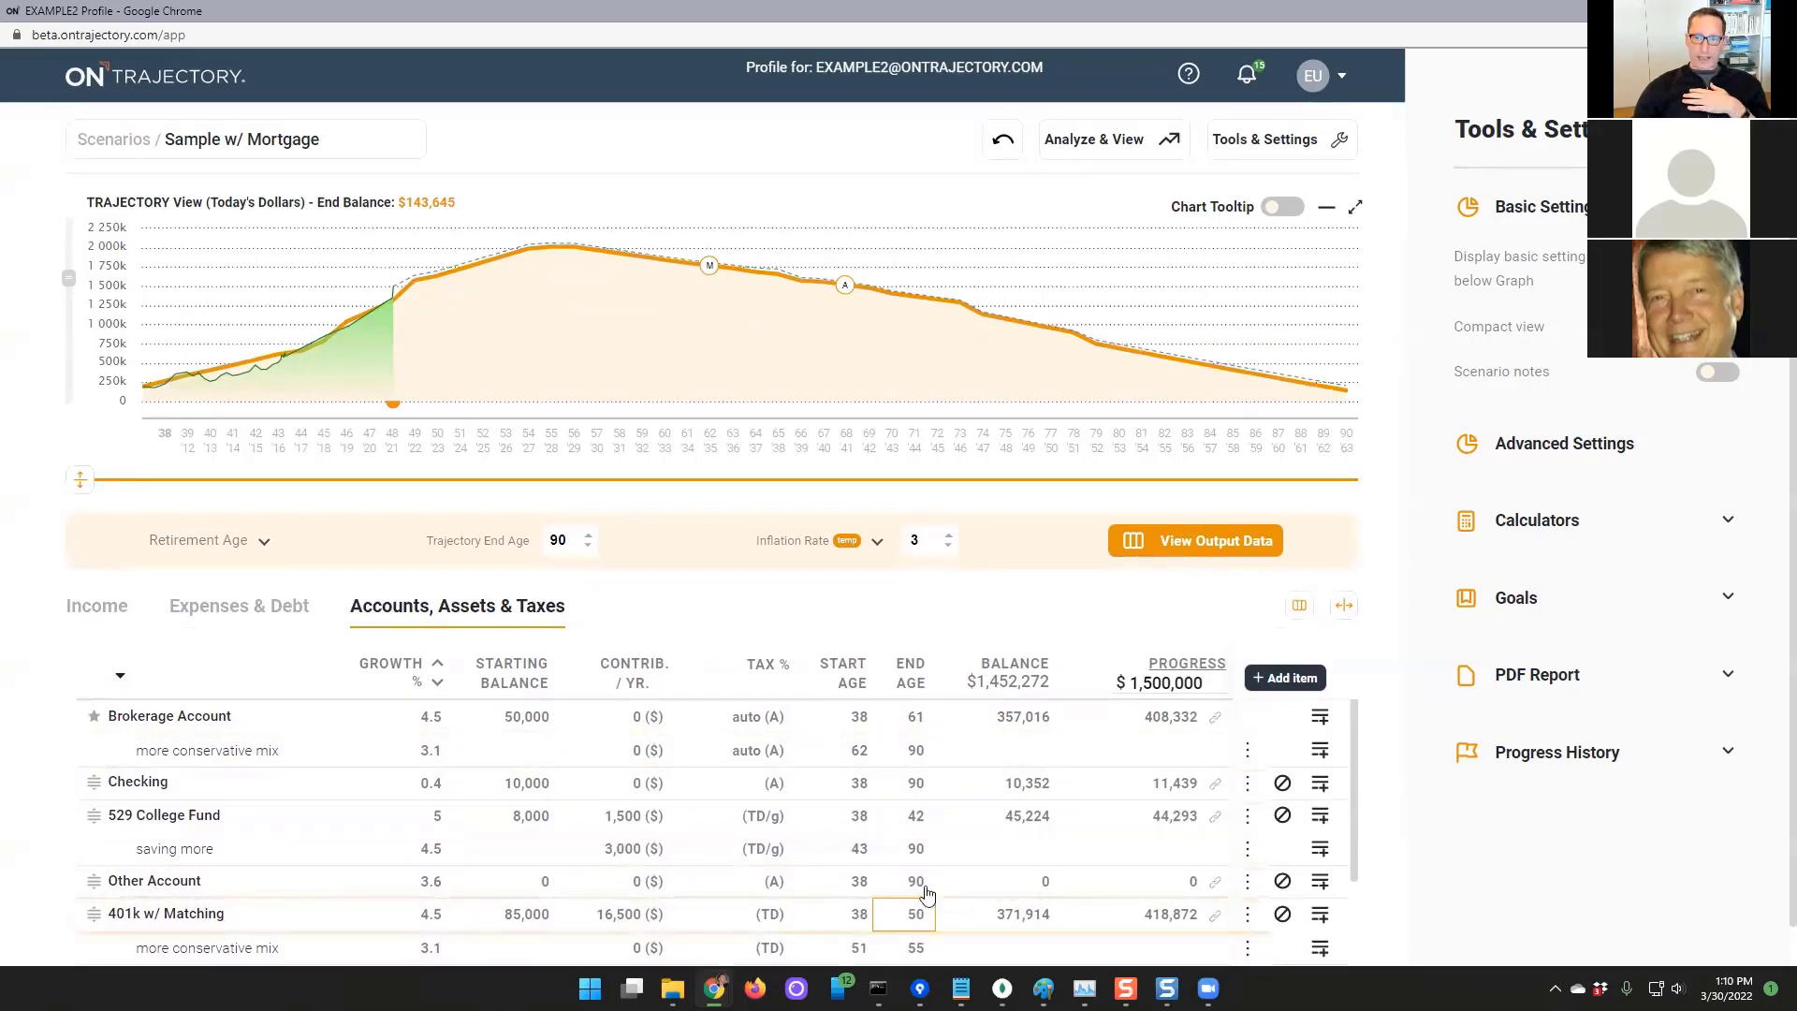
# View the Expenses & Debt and Income lists, make the graph taller and then much shorter, and return to Accounts, Assets & Taxes
pyautogui.click(321, 621)
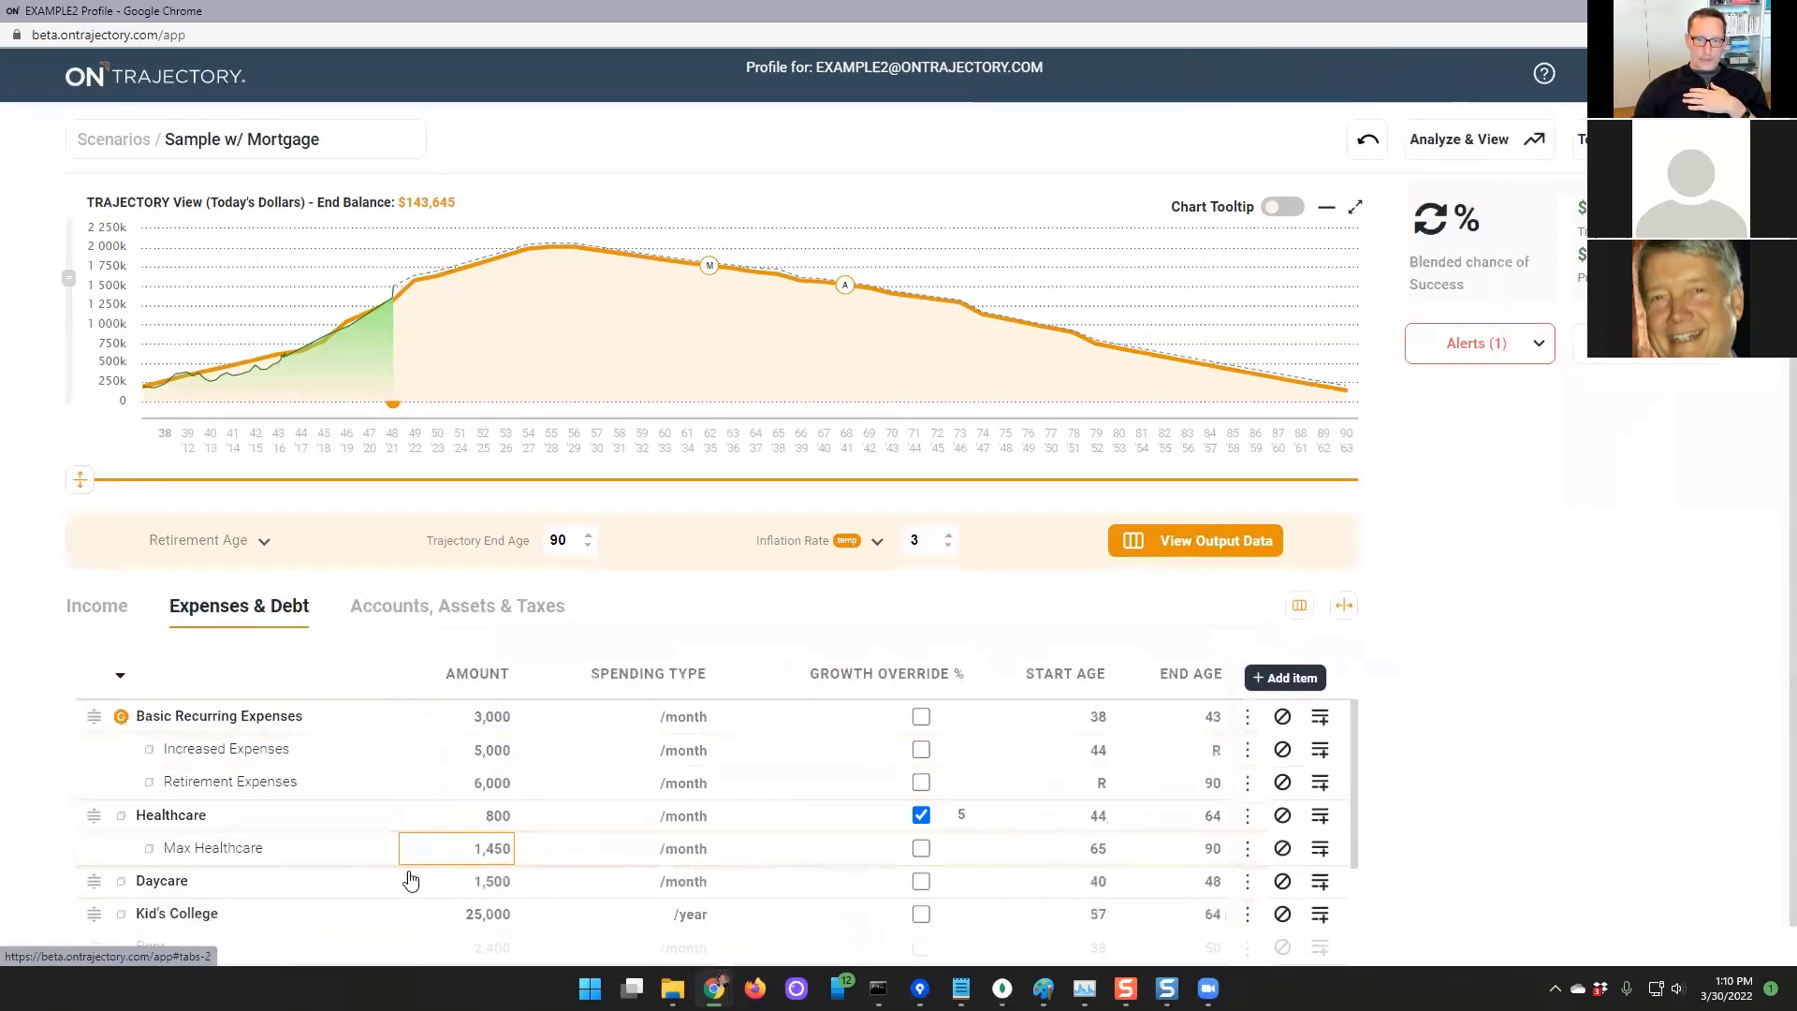
pyautogui.click(94, 607)
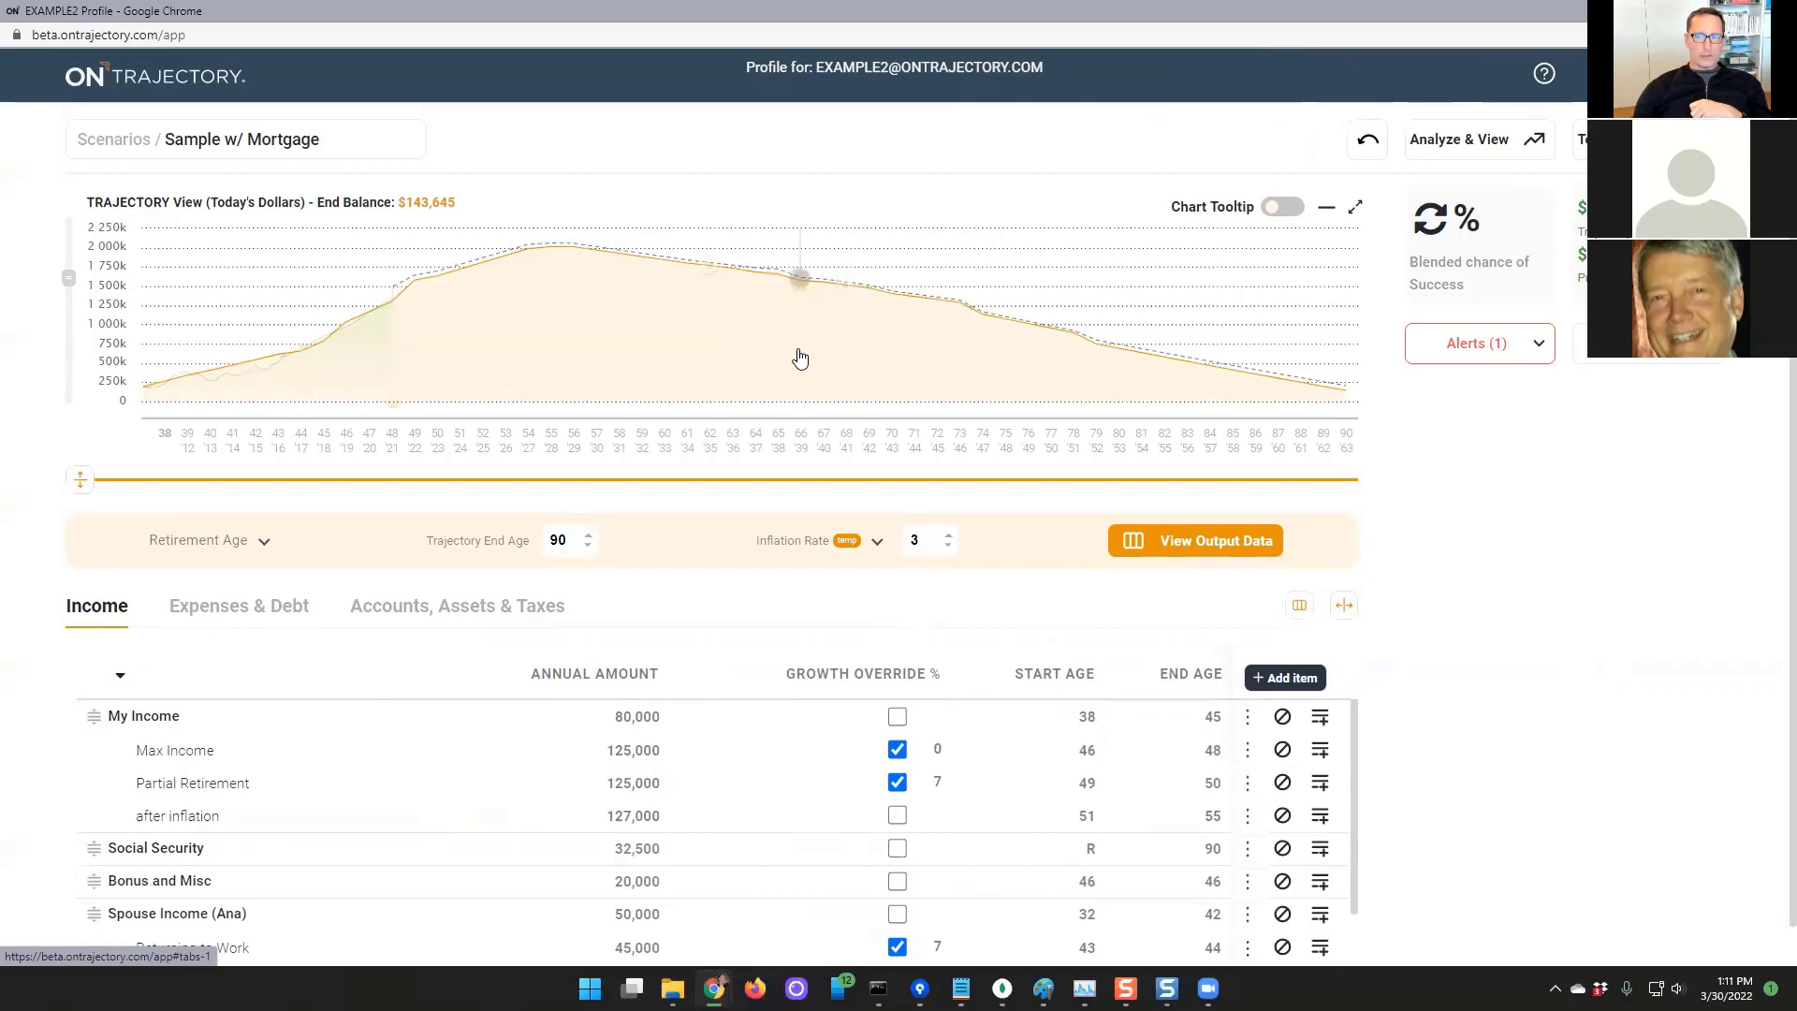
pyautogui.moveTo(80, 479); pyautogui.dragTo(83, 657)
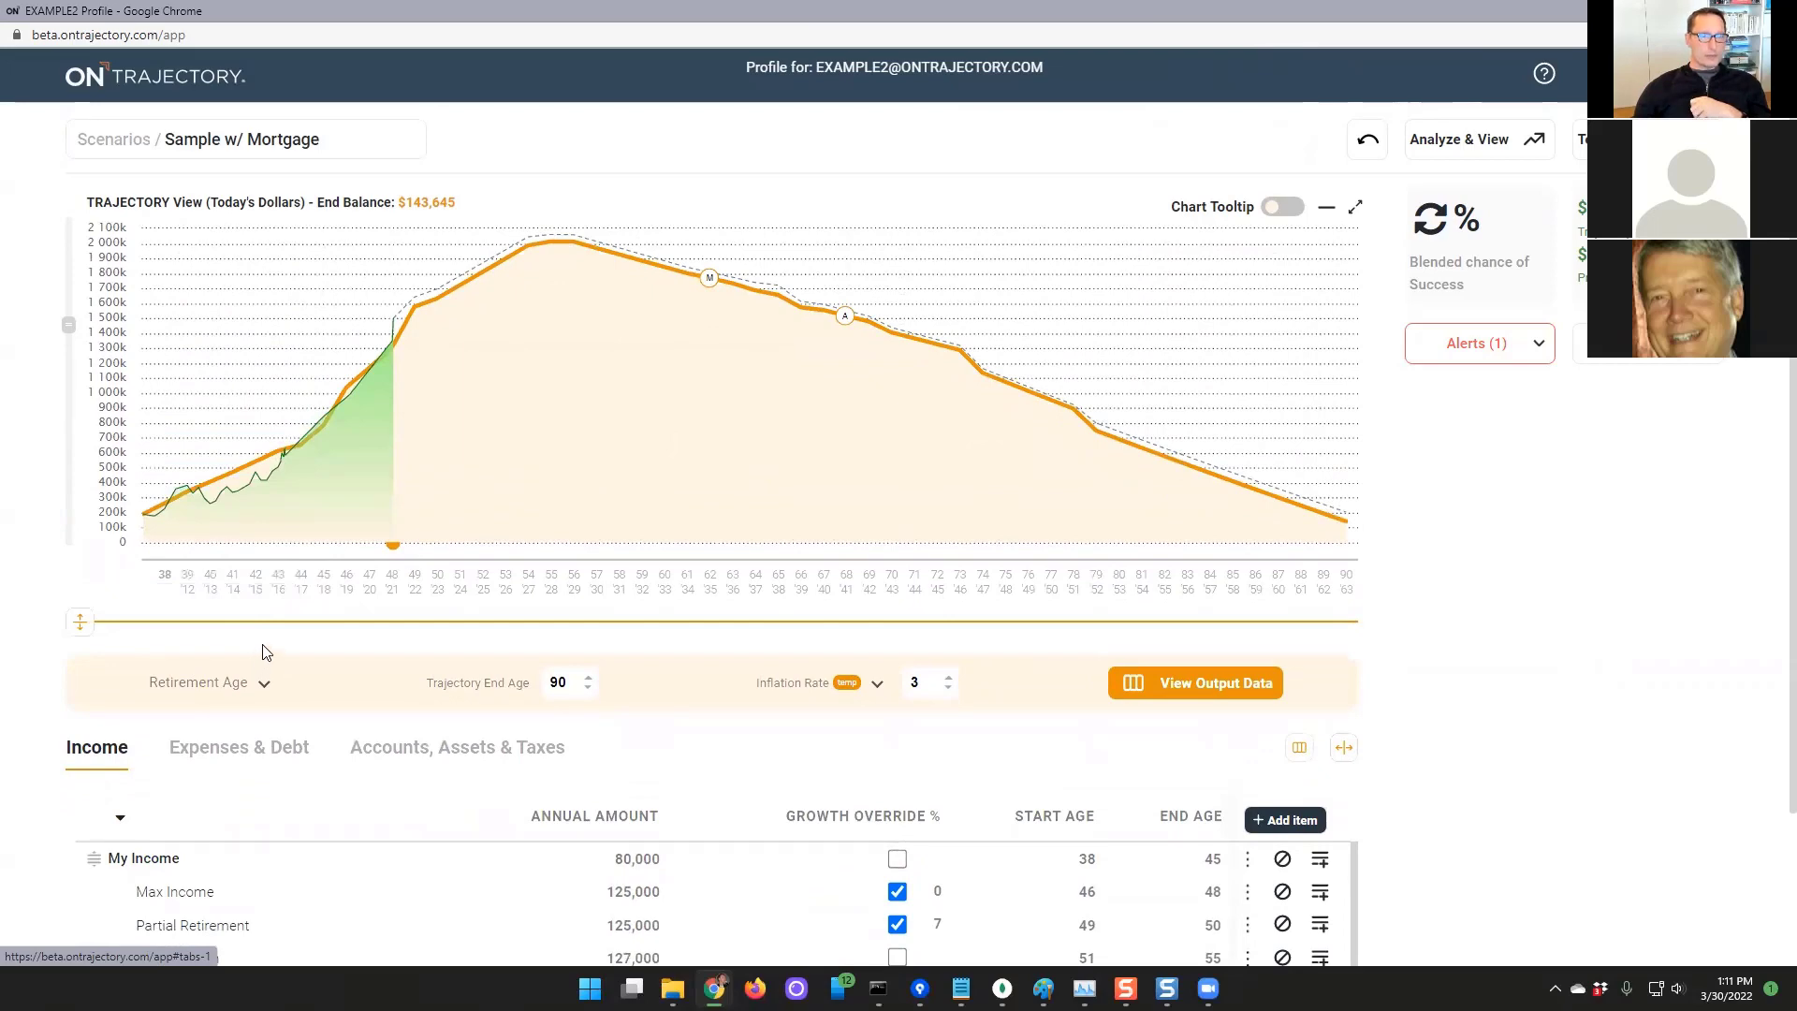
pyautogui.moveTo(83, 621); pyautogui.dragTo(81, 386)
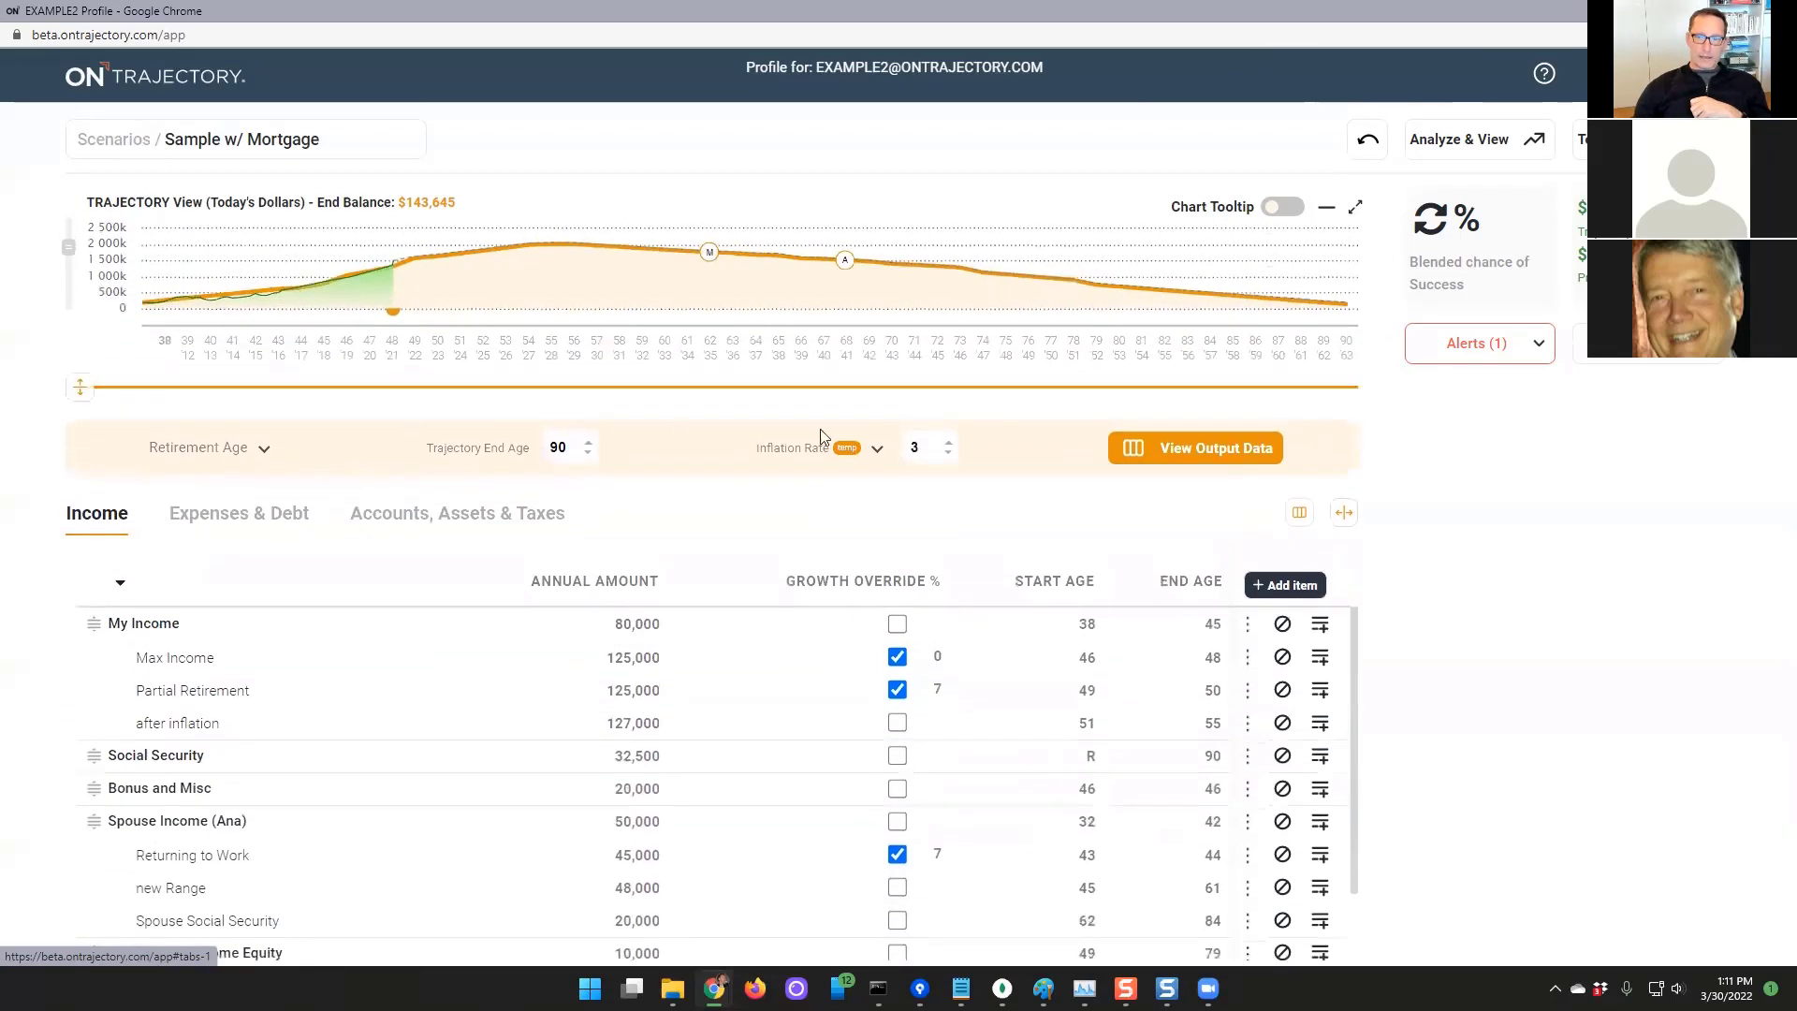
pyautogui.click(418, 512)
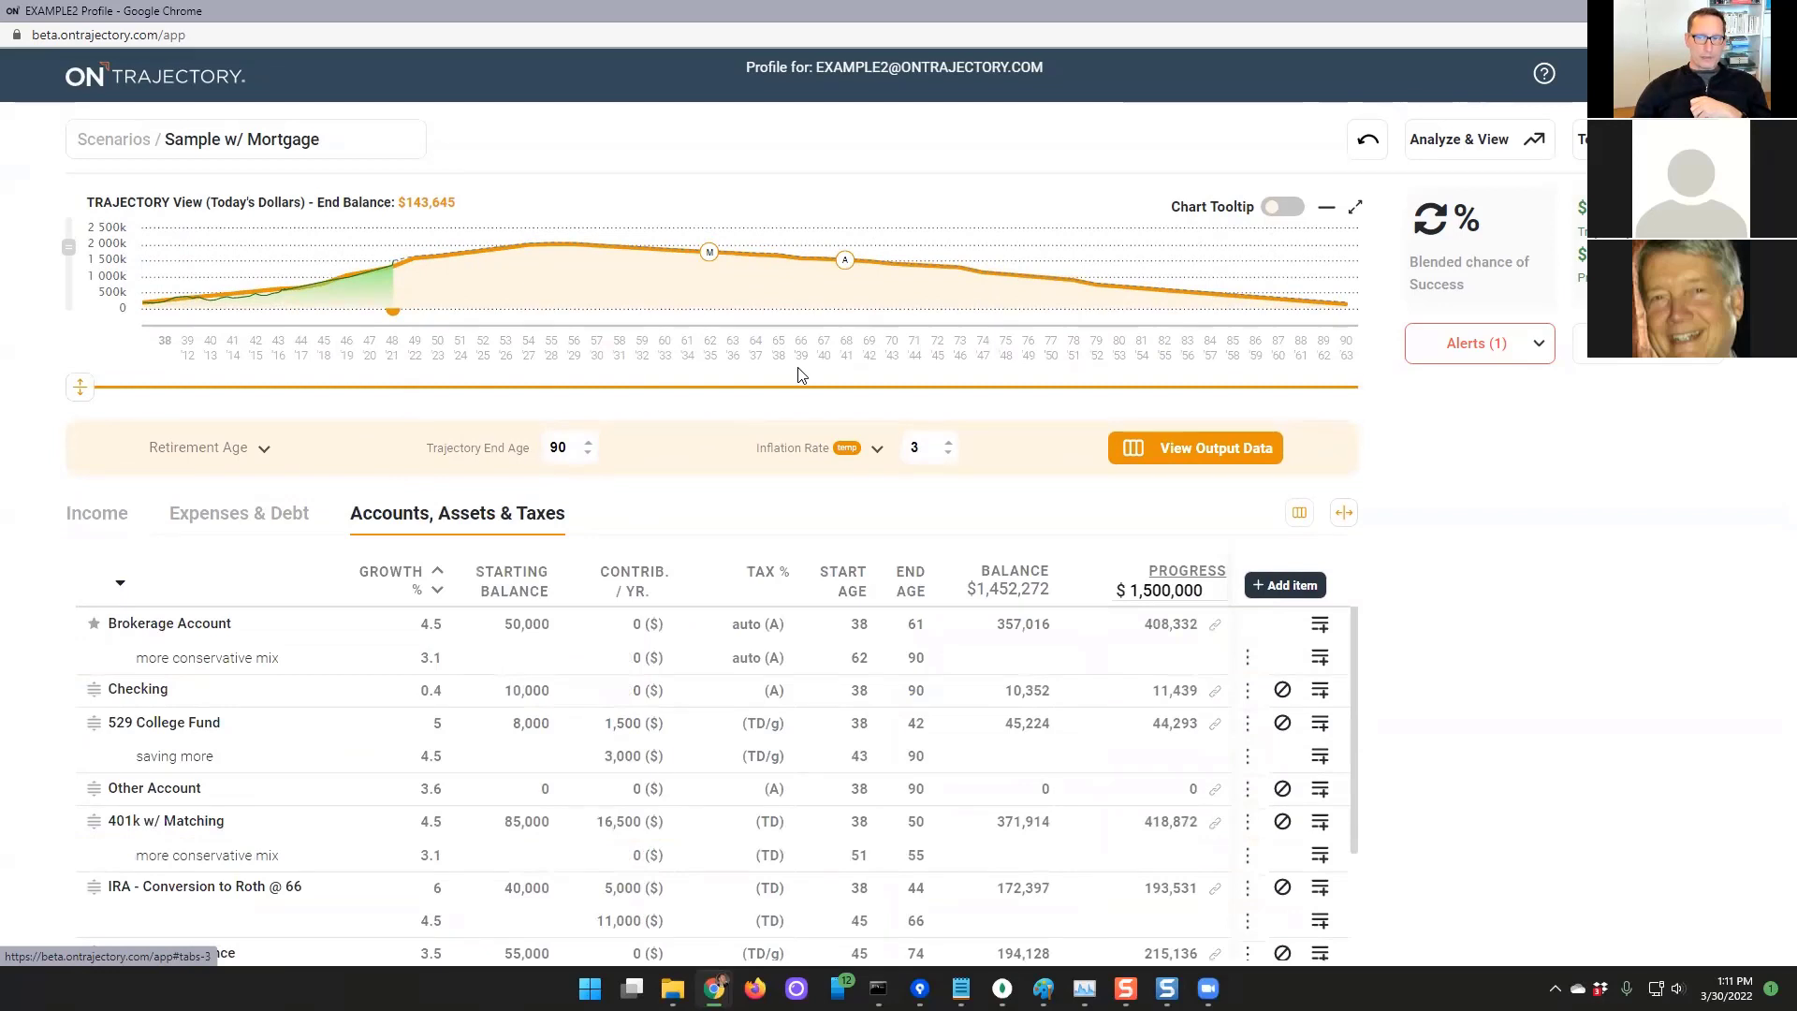
# Reset the graph's height, then widen the accounts table and restore its original width
pyautogui.doubleClick(81, 386)
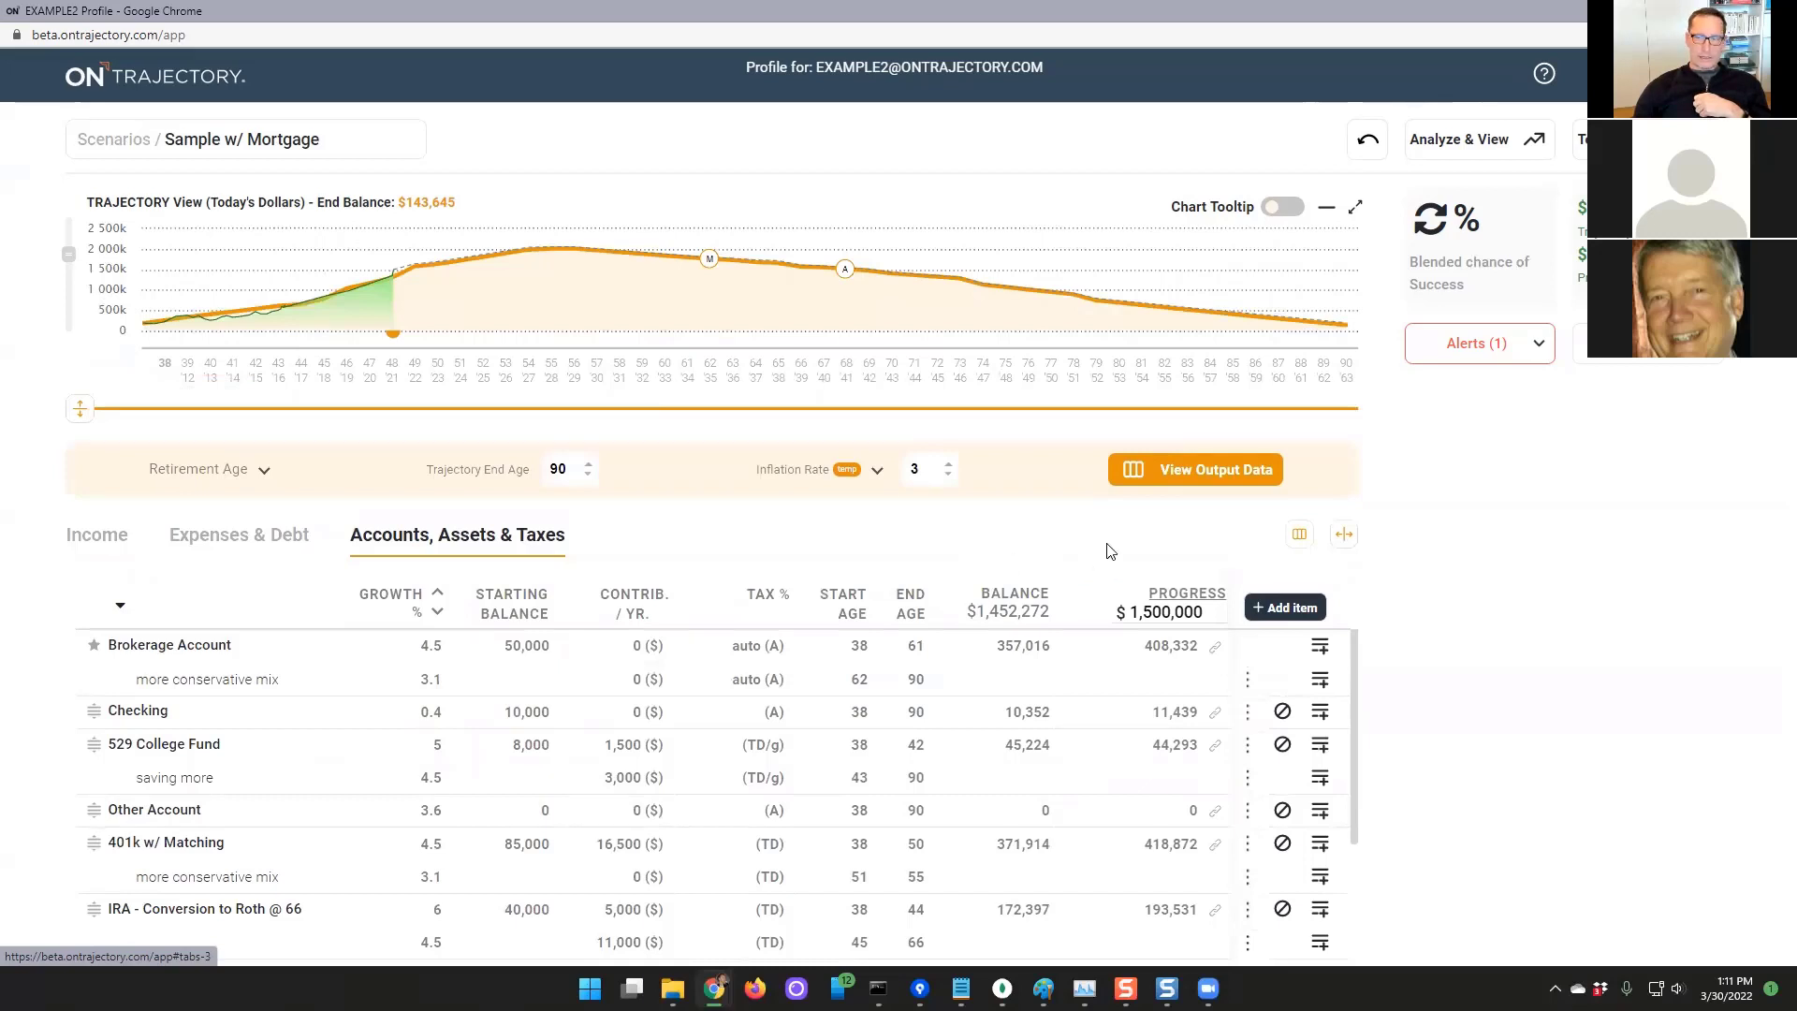
pyautogui.moveTo(1345, 535); pyautogui.dragTo(1561, 544)
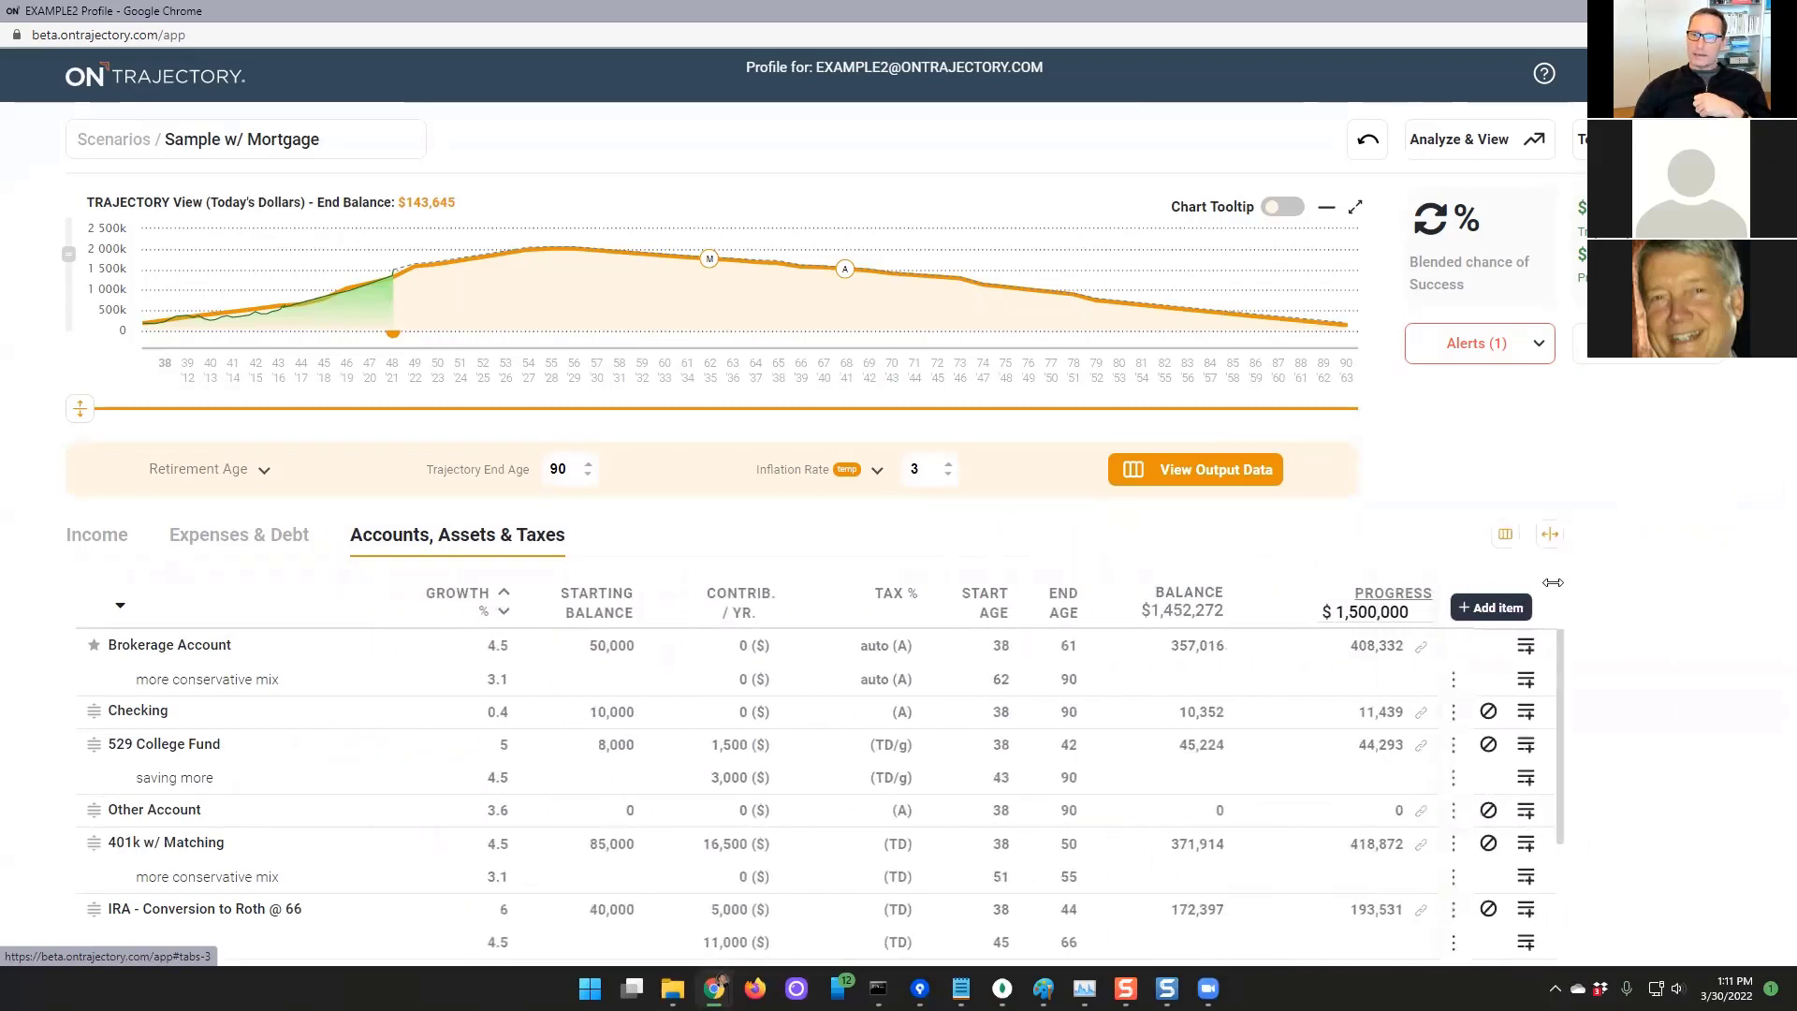
pyautogui.doubleClick(1554, 534)
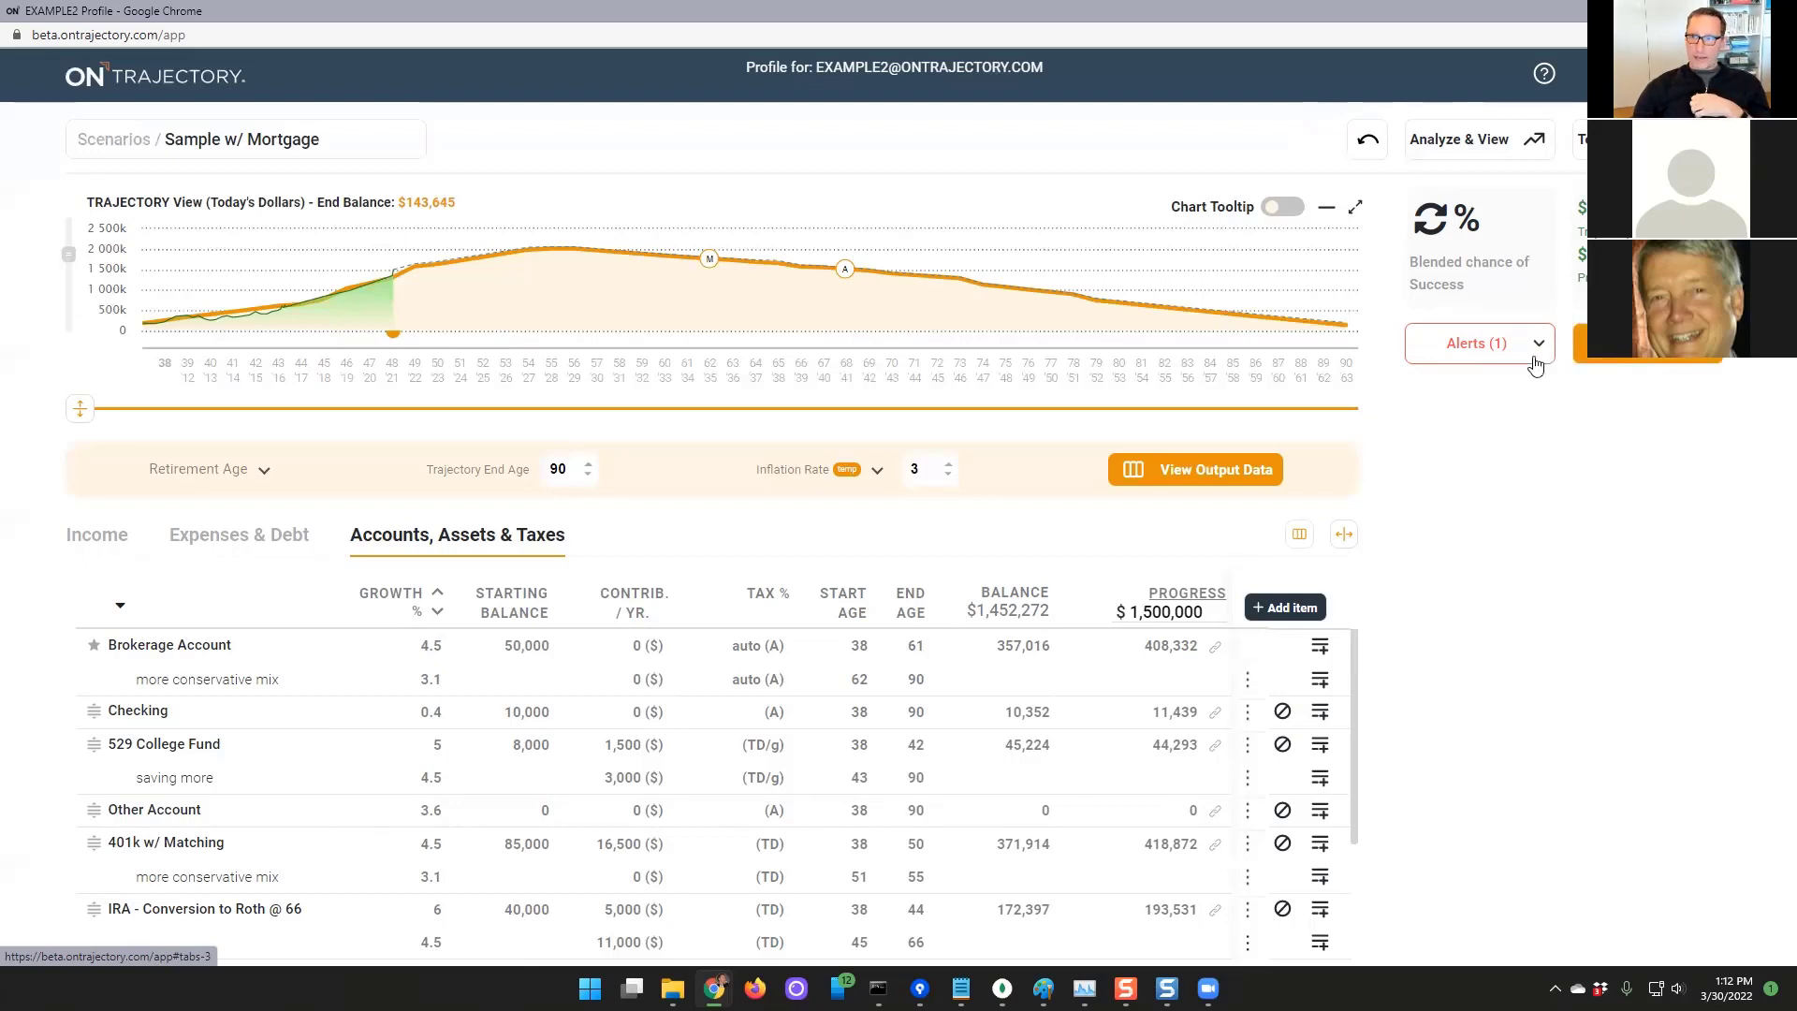
# Review the scenario's alert details and the additional optimization and metrics options, closing each of them again
pyautogui.click(1469, 359)
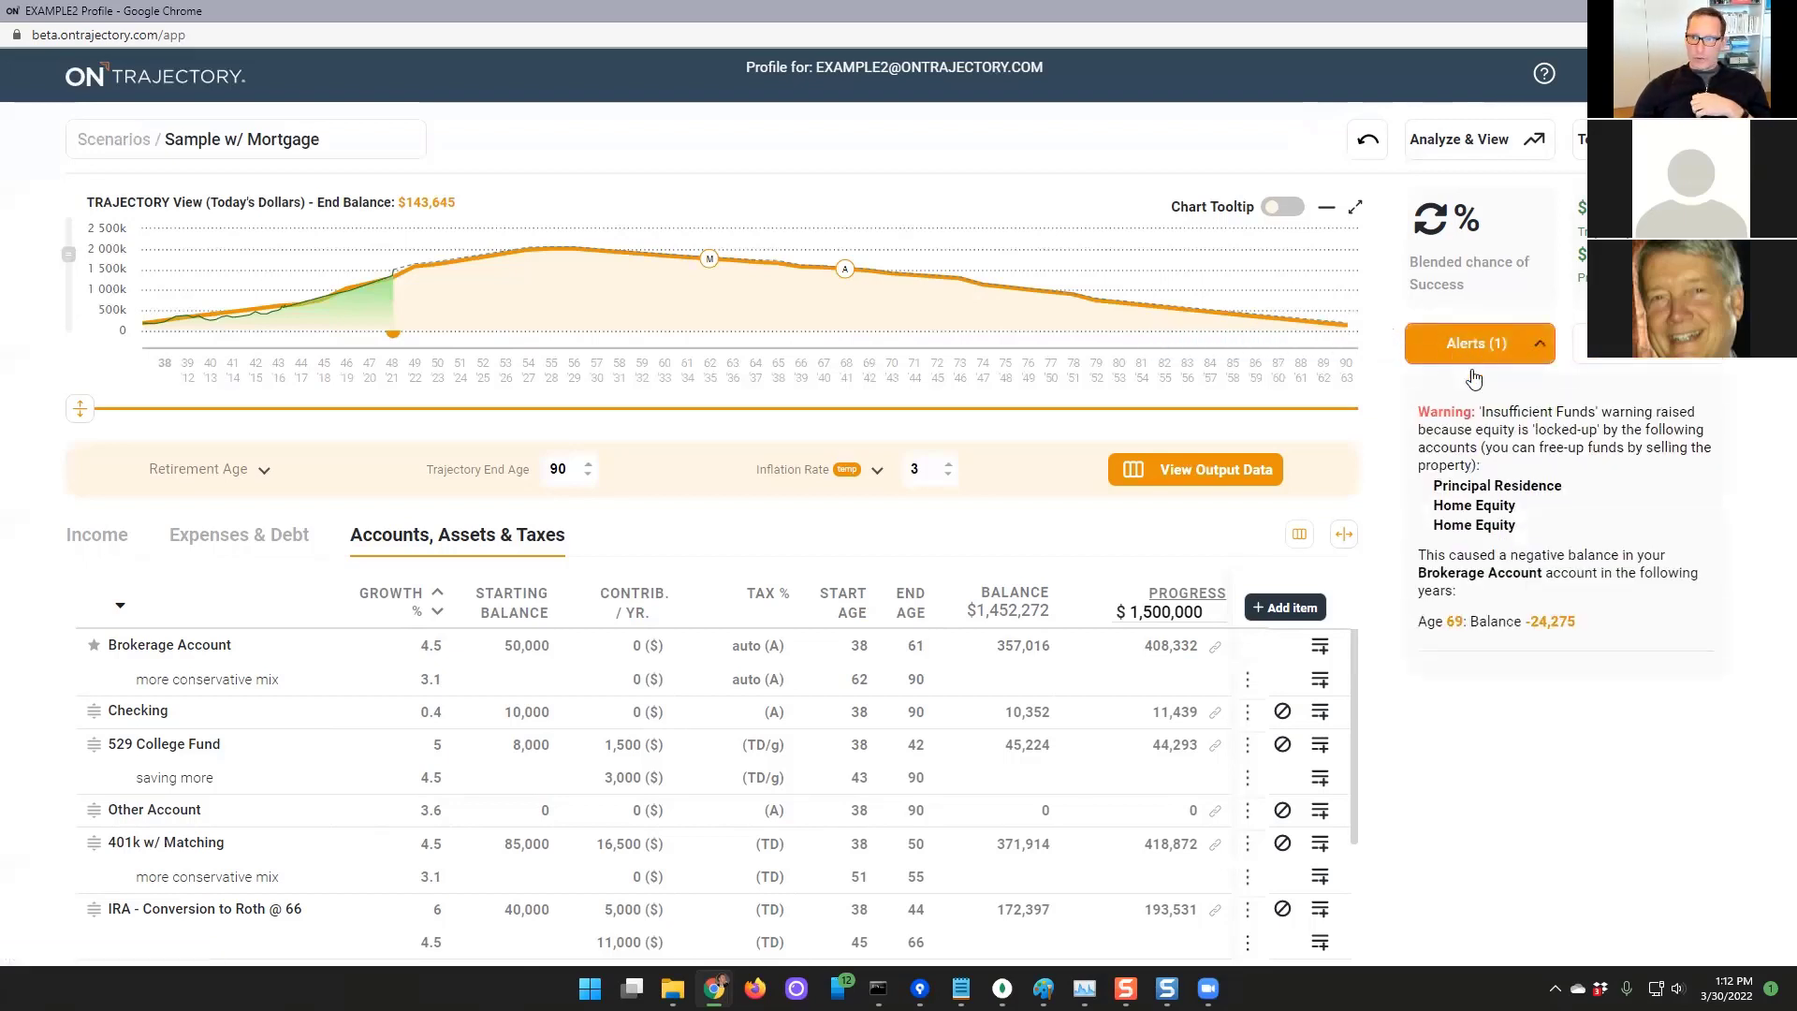
pyautogui.click(1464, 350)
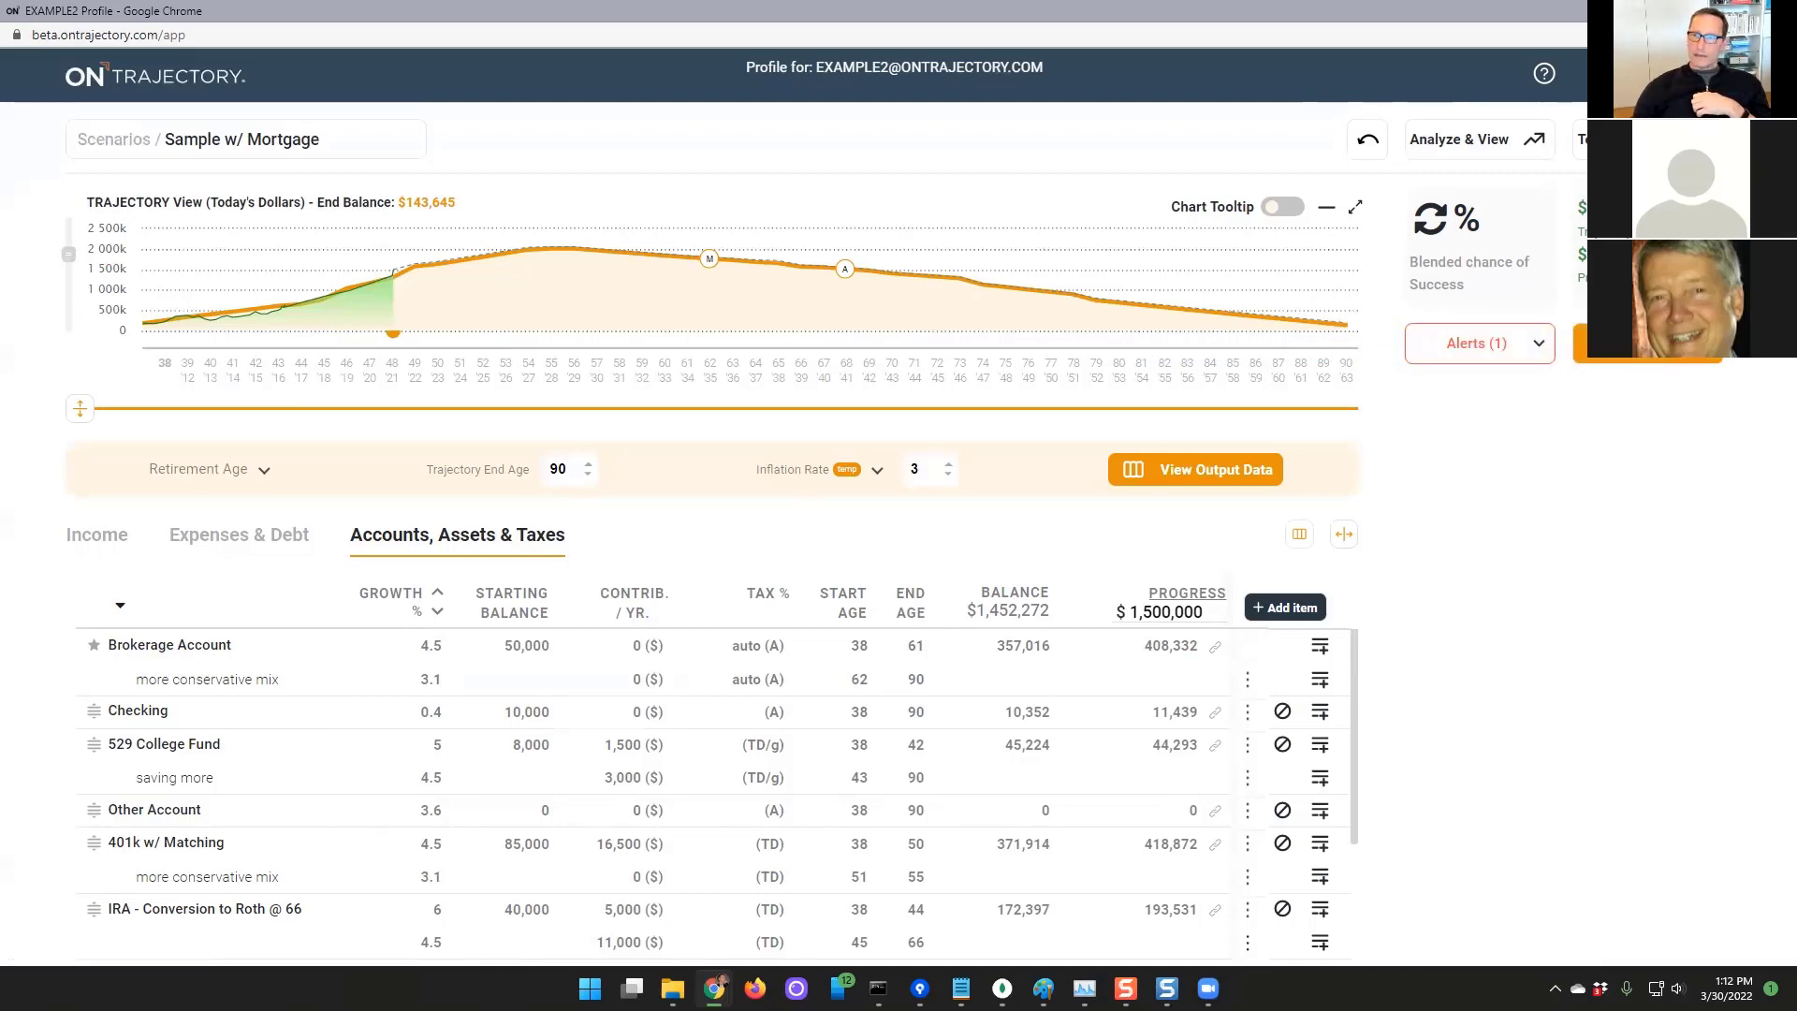
pyautogui.click(1647, 344)
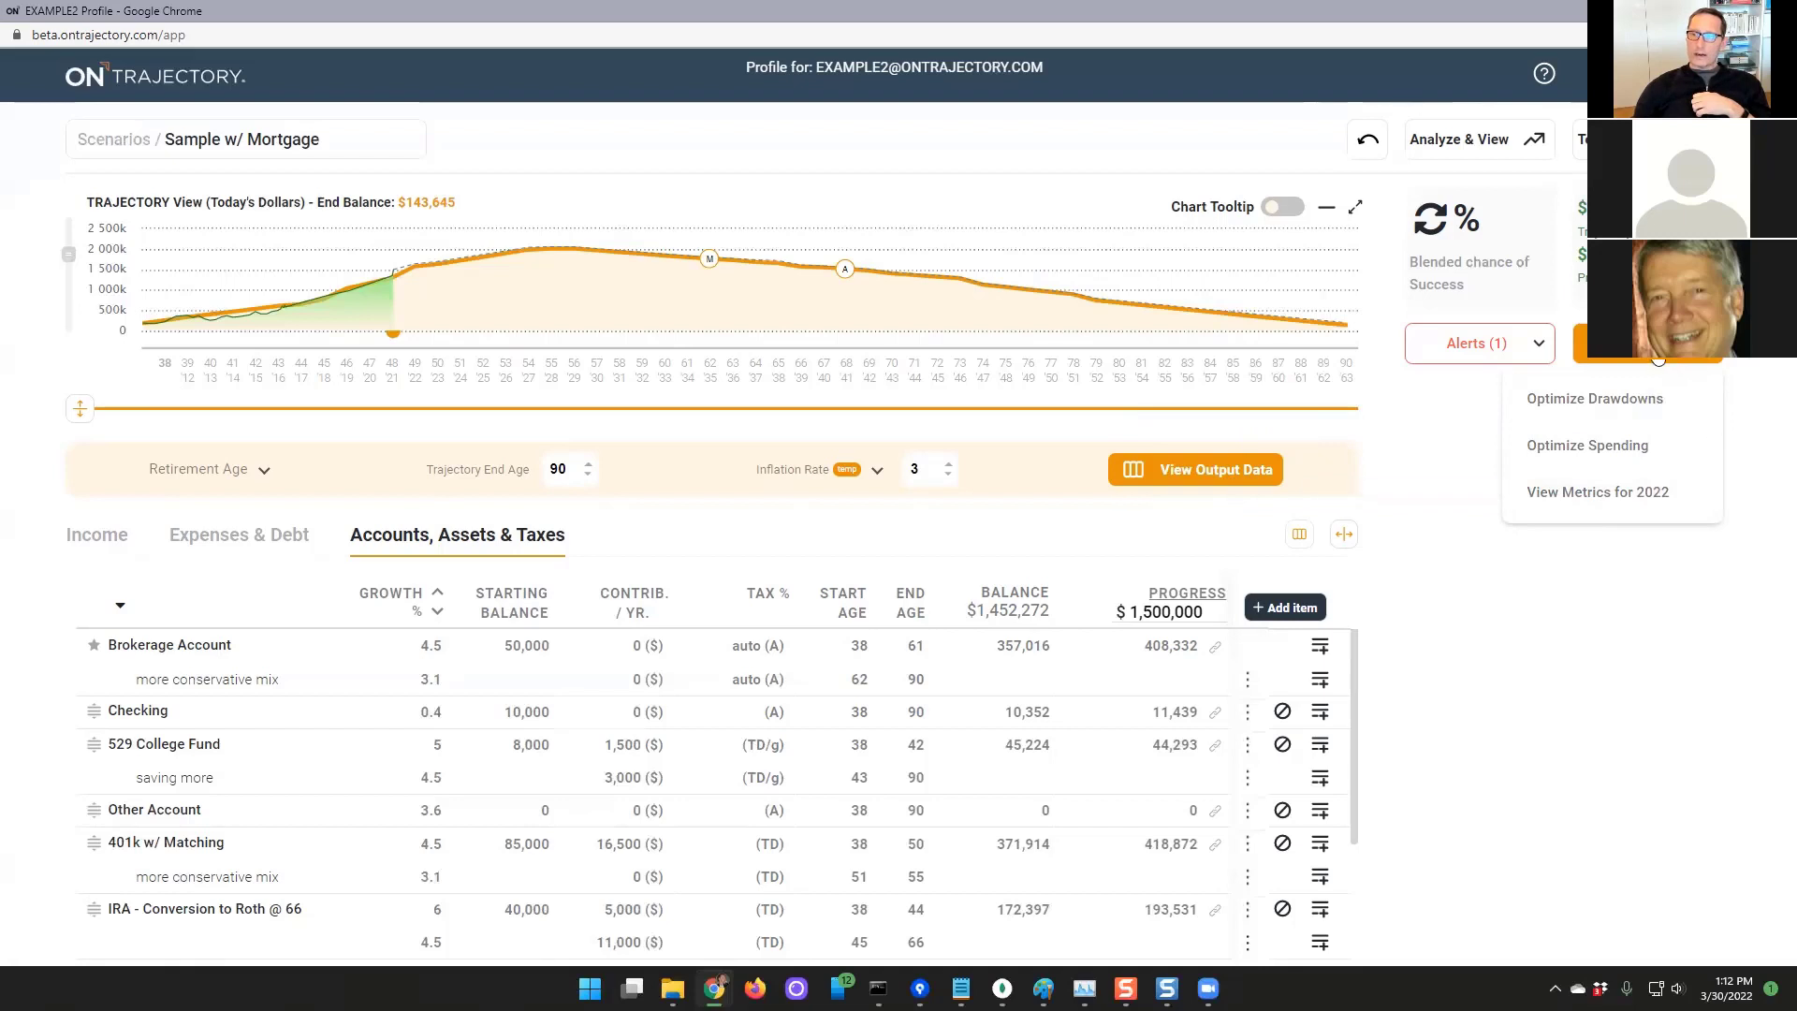
pyautogui.click(1644, 666)
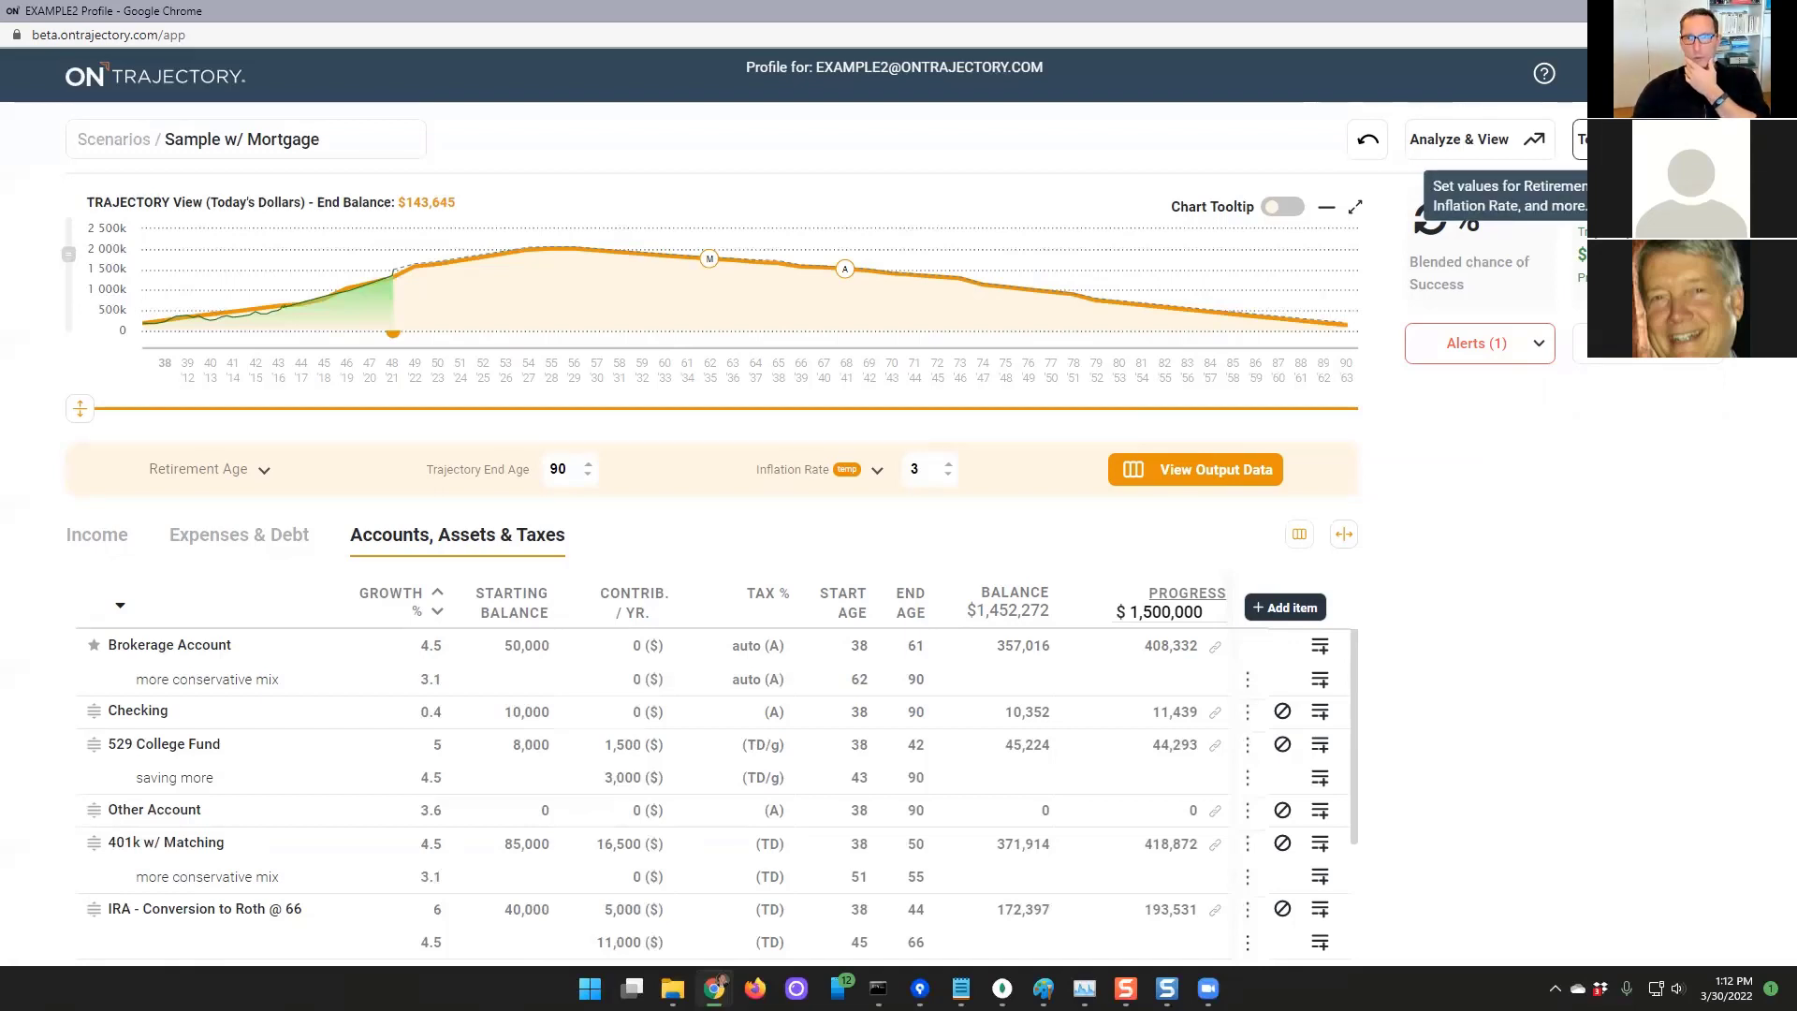
# Review the Calculation Options in Advanced Settings, cancel out of them and close Tools & Settings
pyautogui.click(1582, 138)
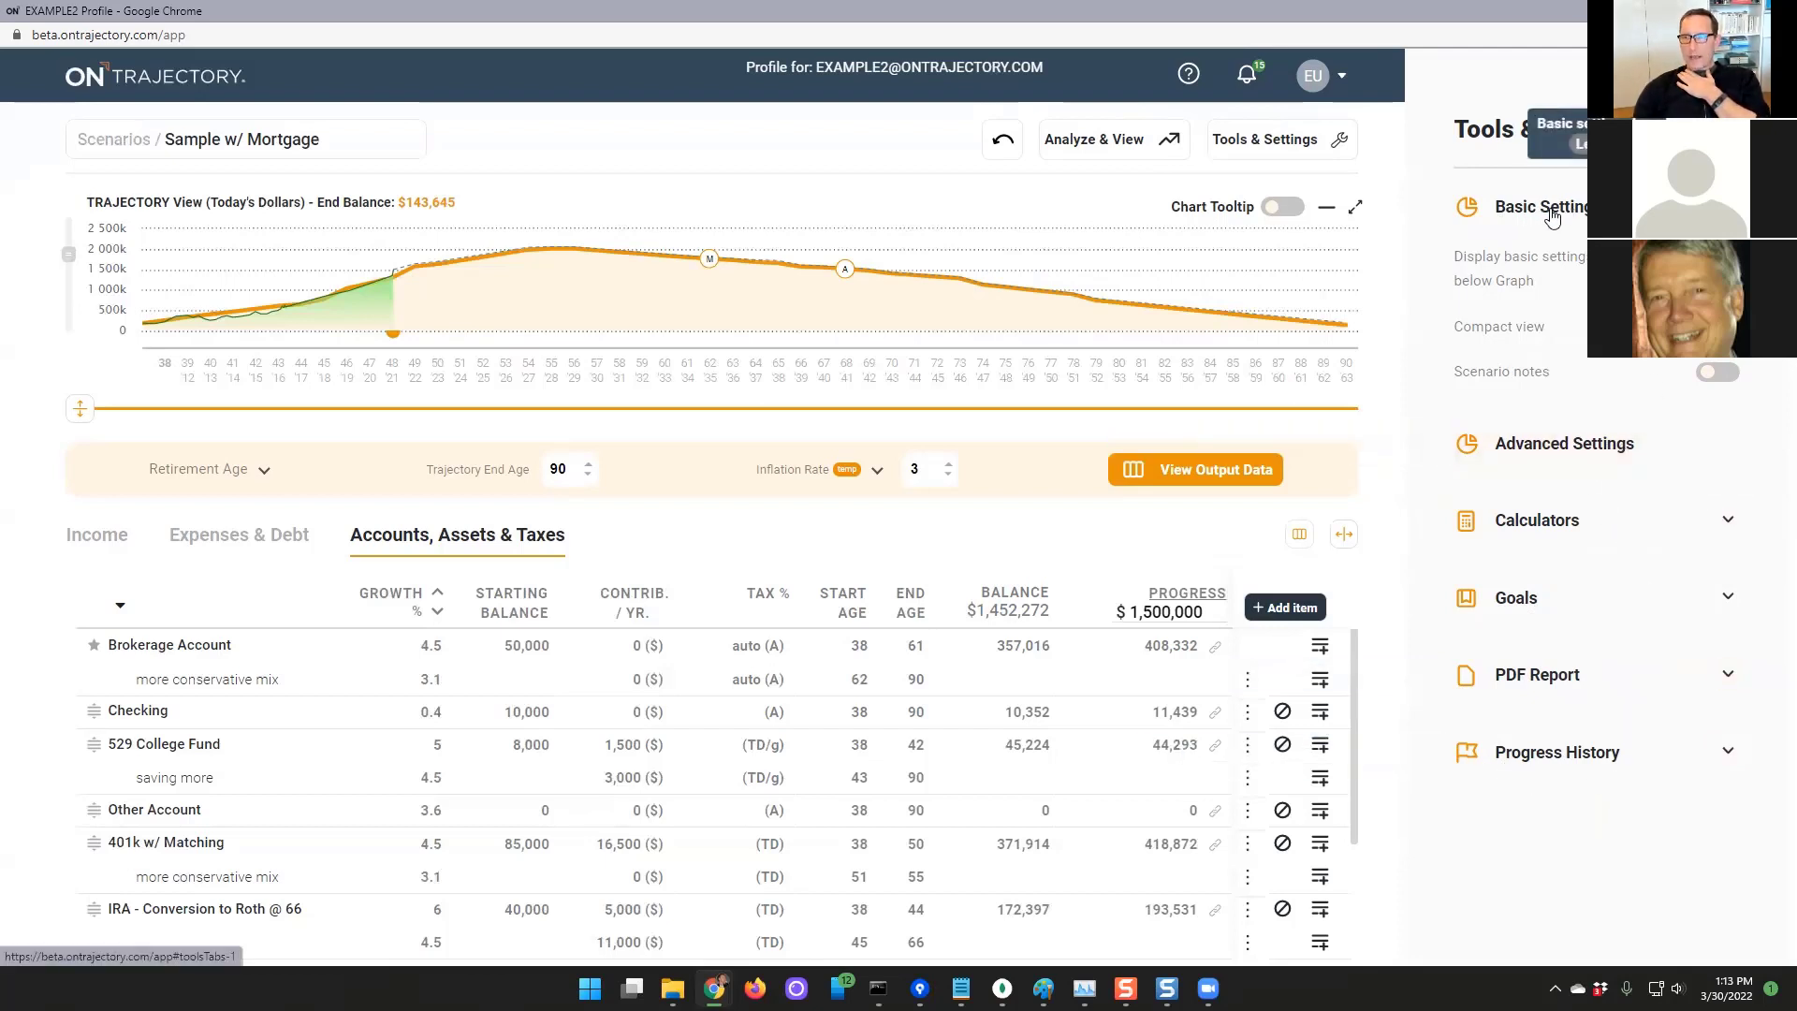
pyautogui.click(1569, 453)
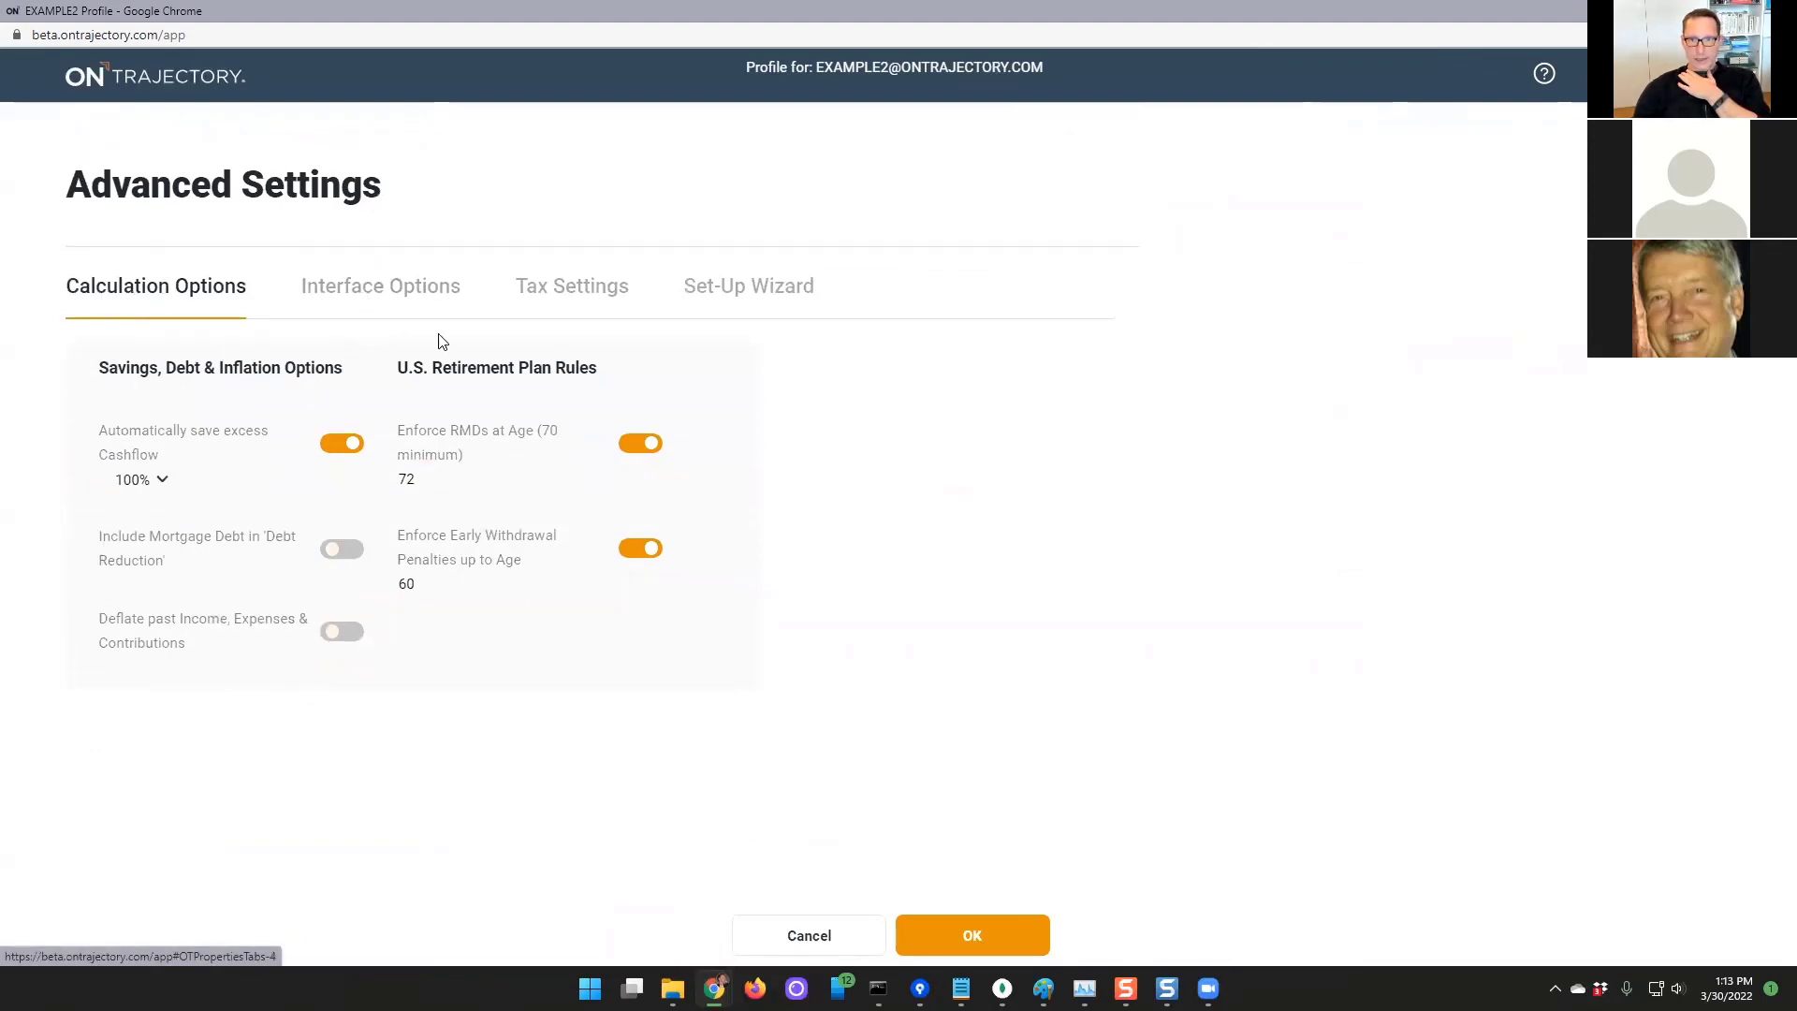
pyautogui.click(848, 947)
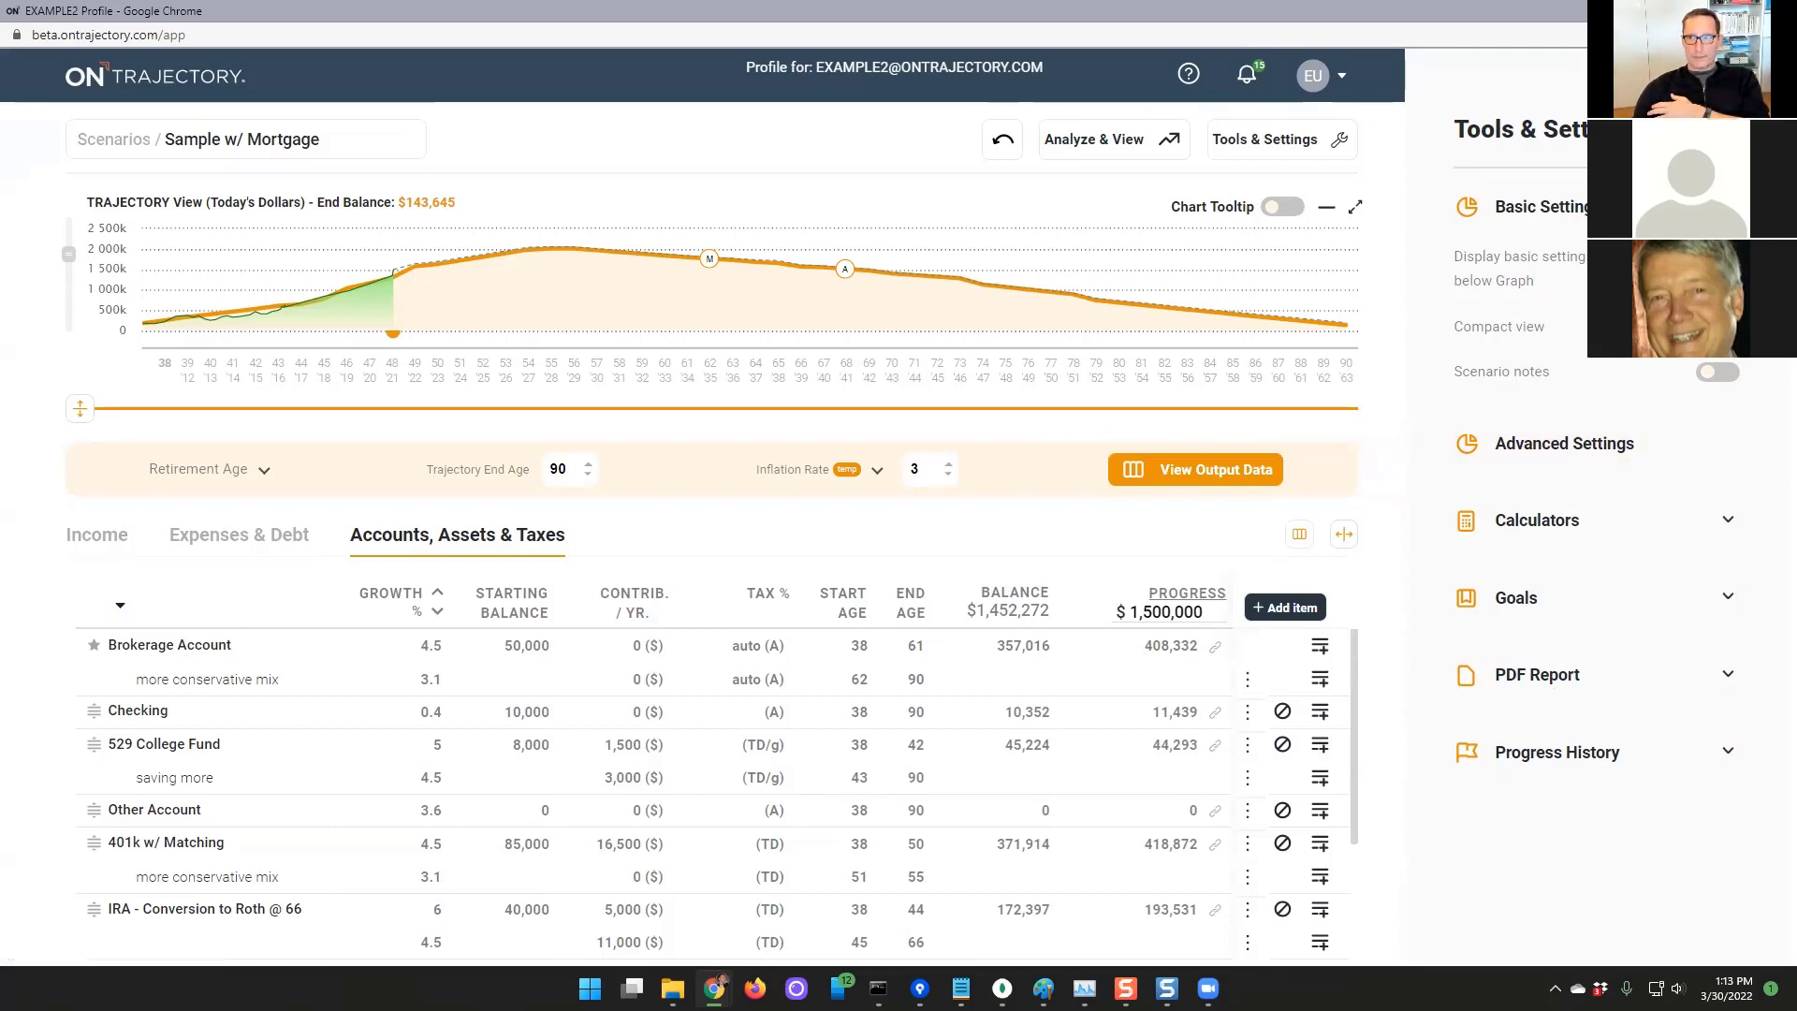
pyautogui.click(1720, 130)
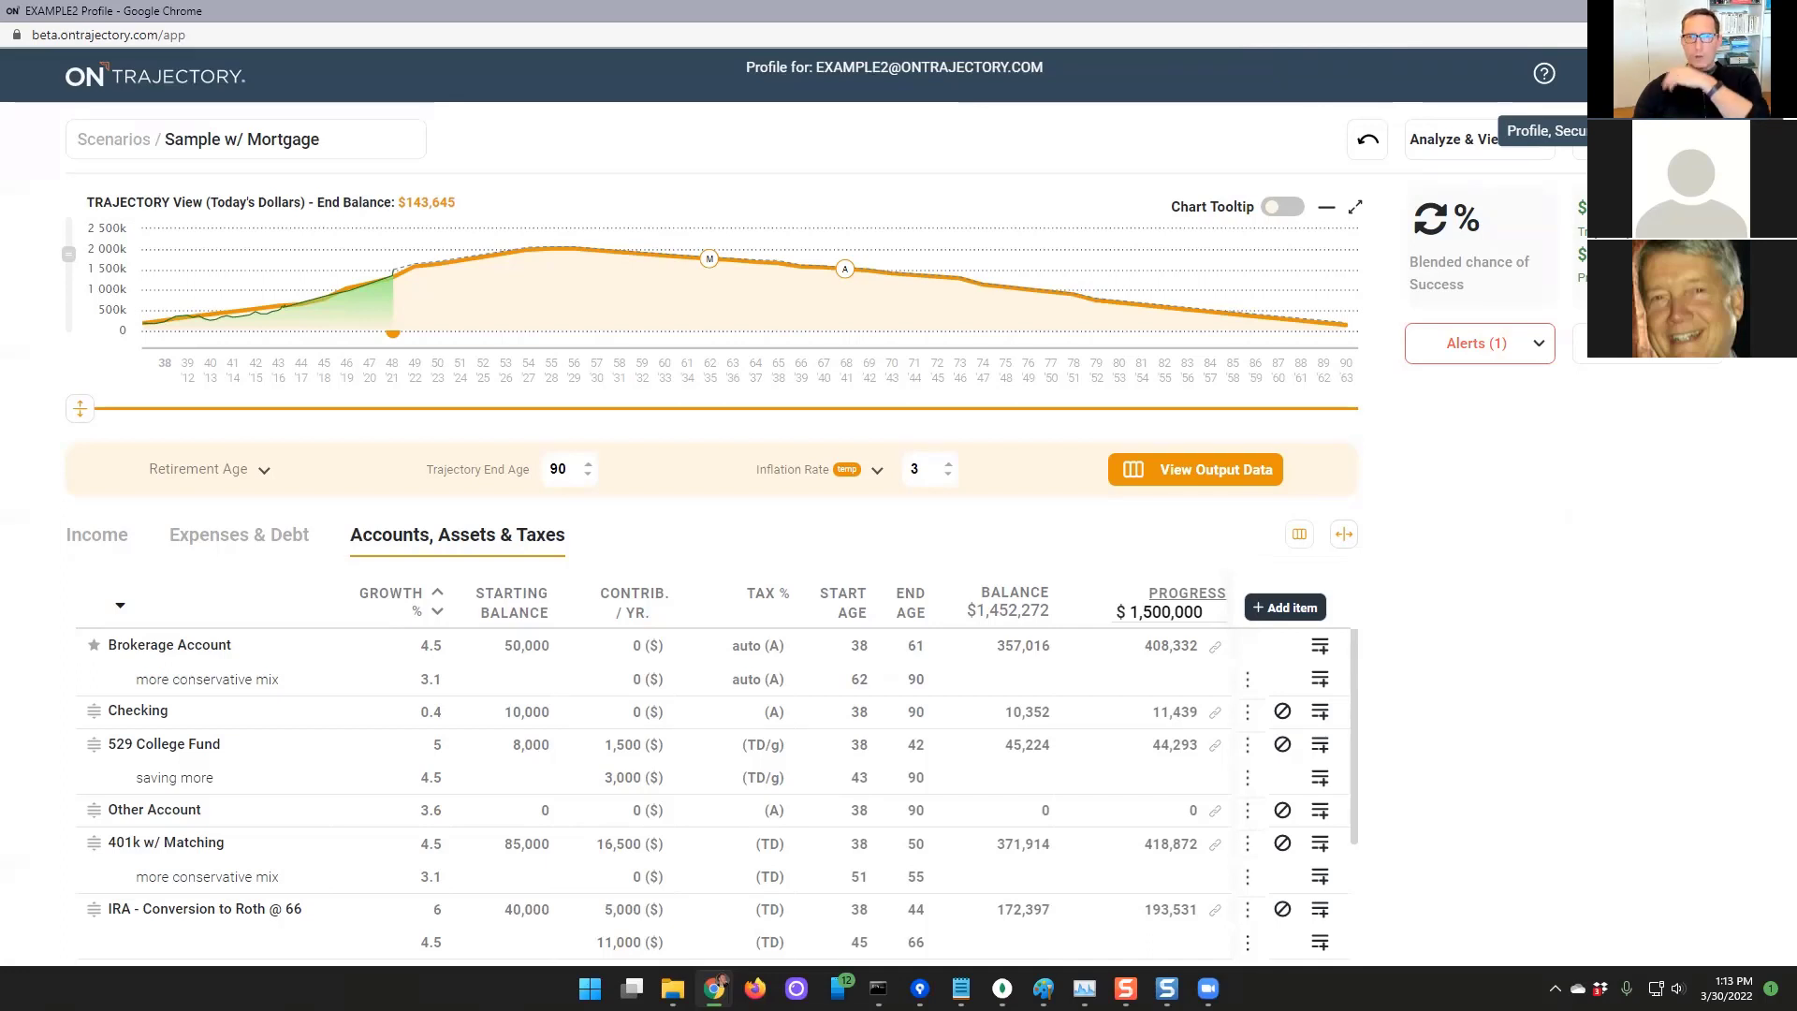
# Open the client's account profile to review the My Profile details, and leave it without saving
pyautogui.click(1641, 74)
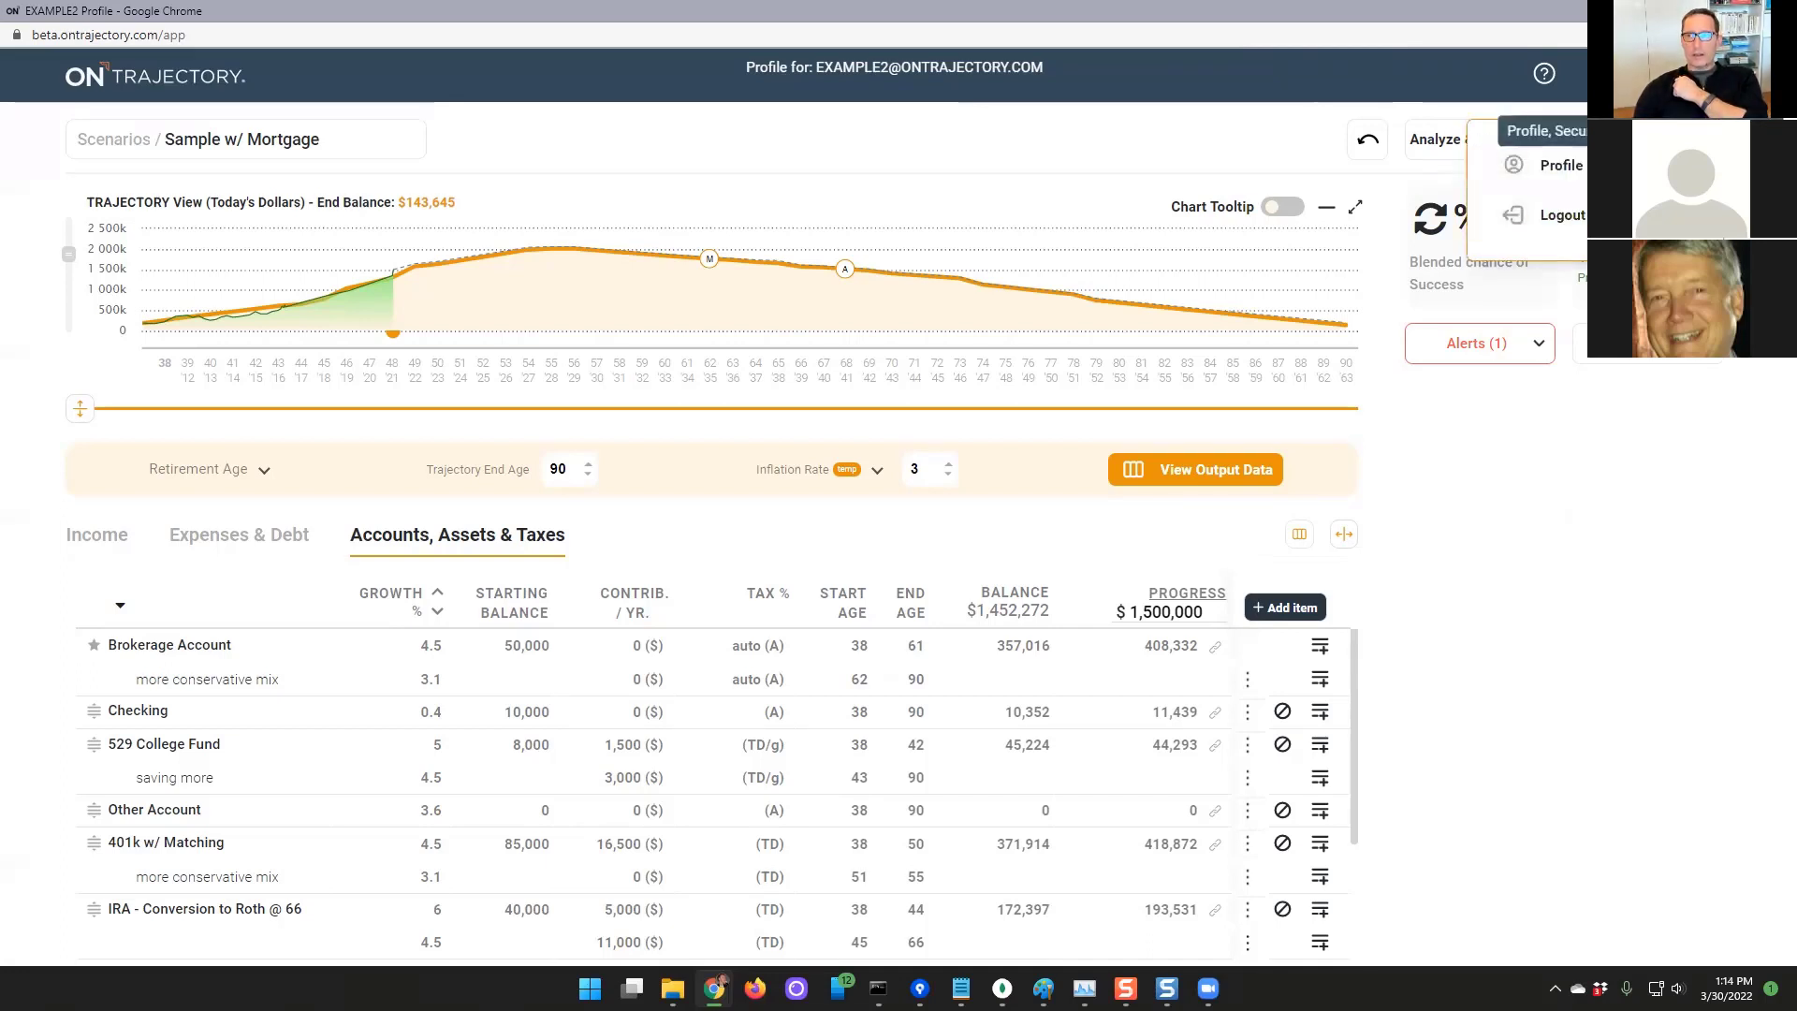
pyautogui.click(1577, 172)
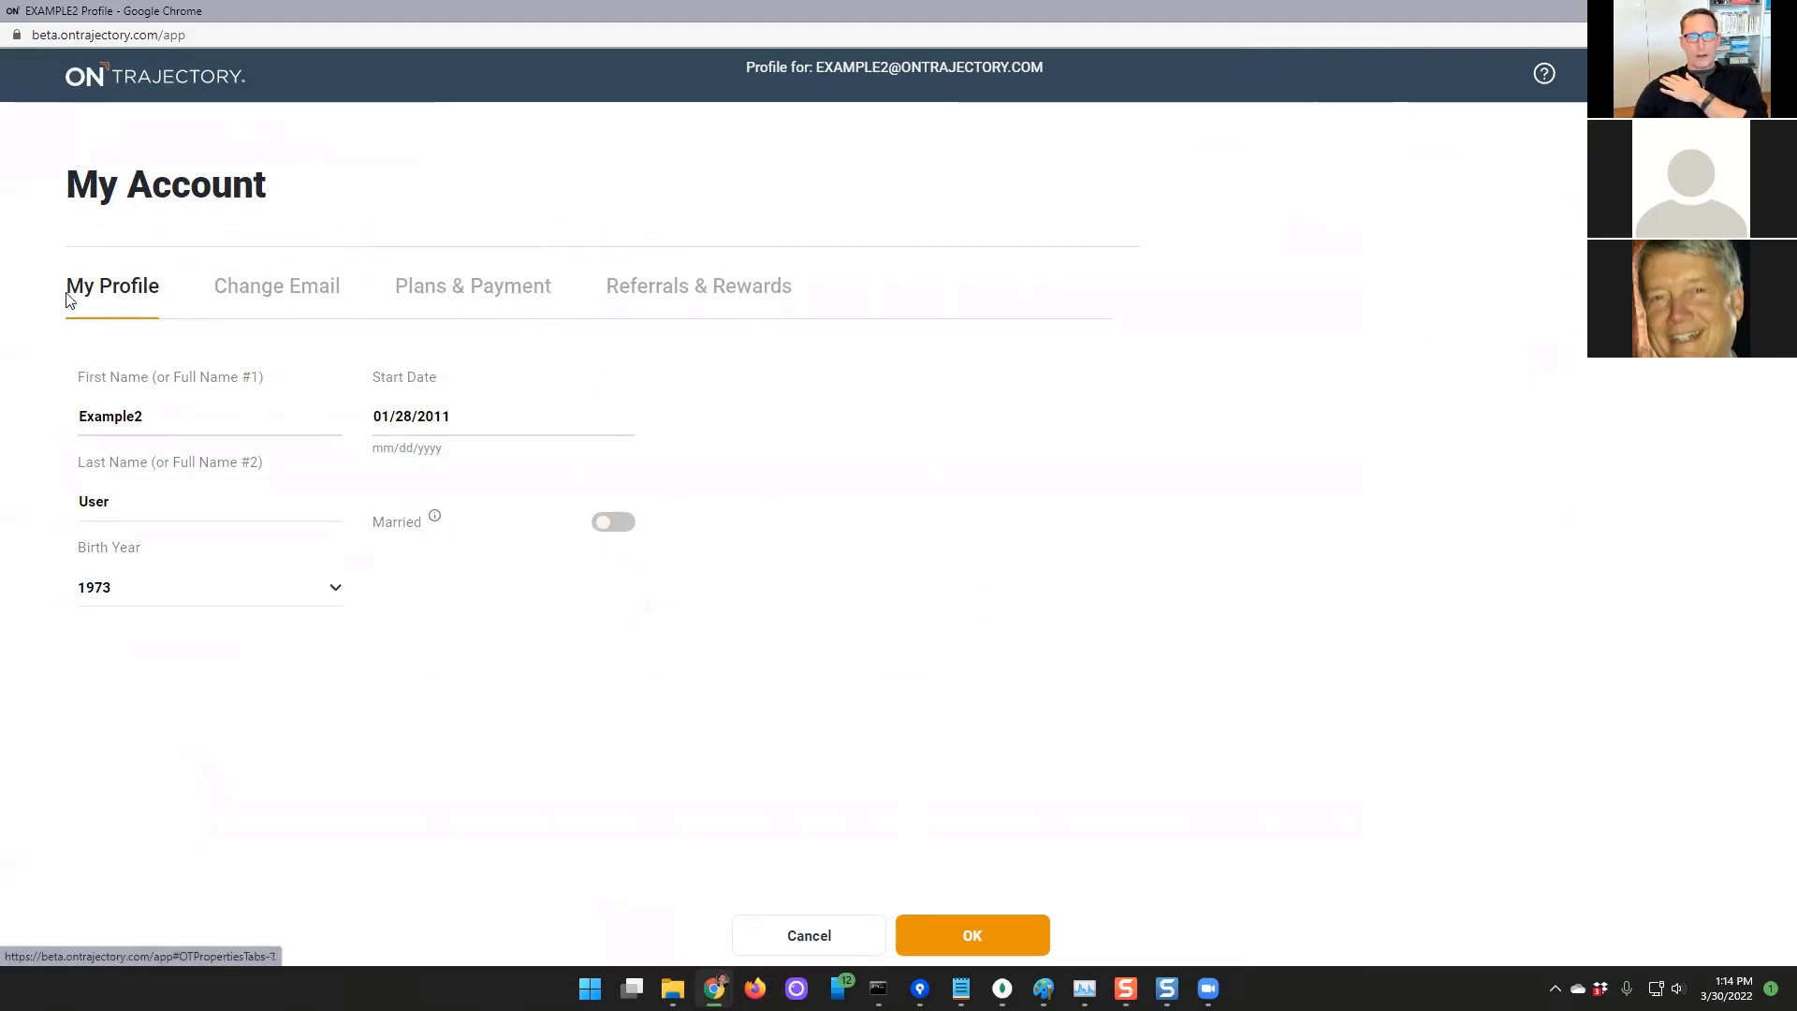
pyautogui.click(813, 937)
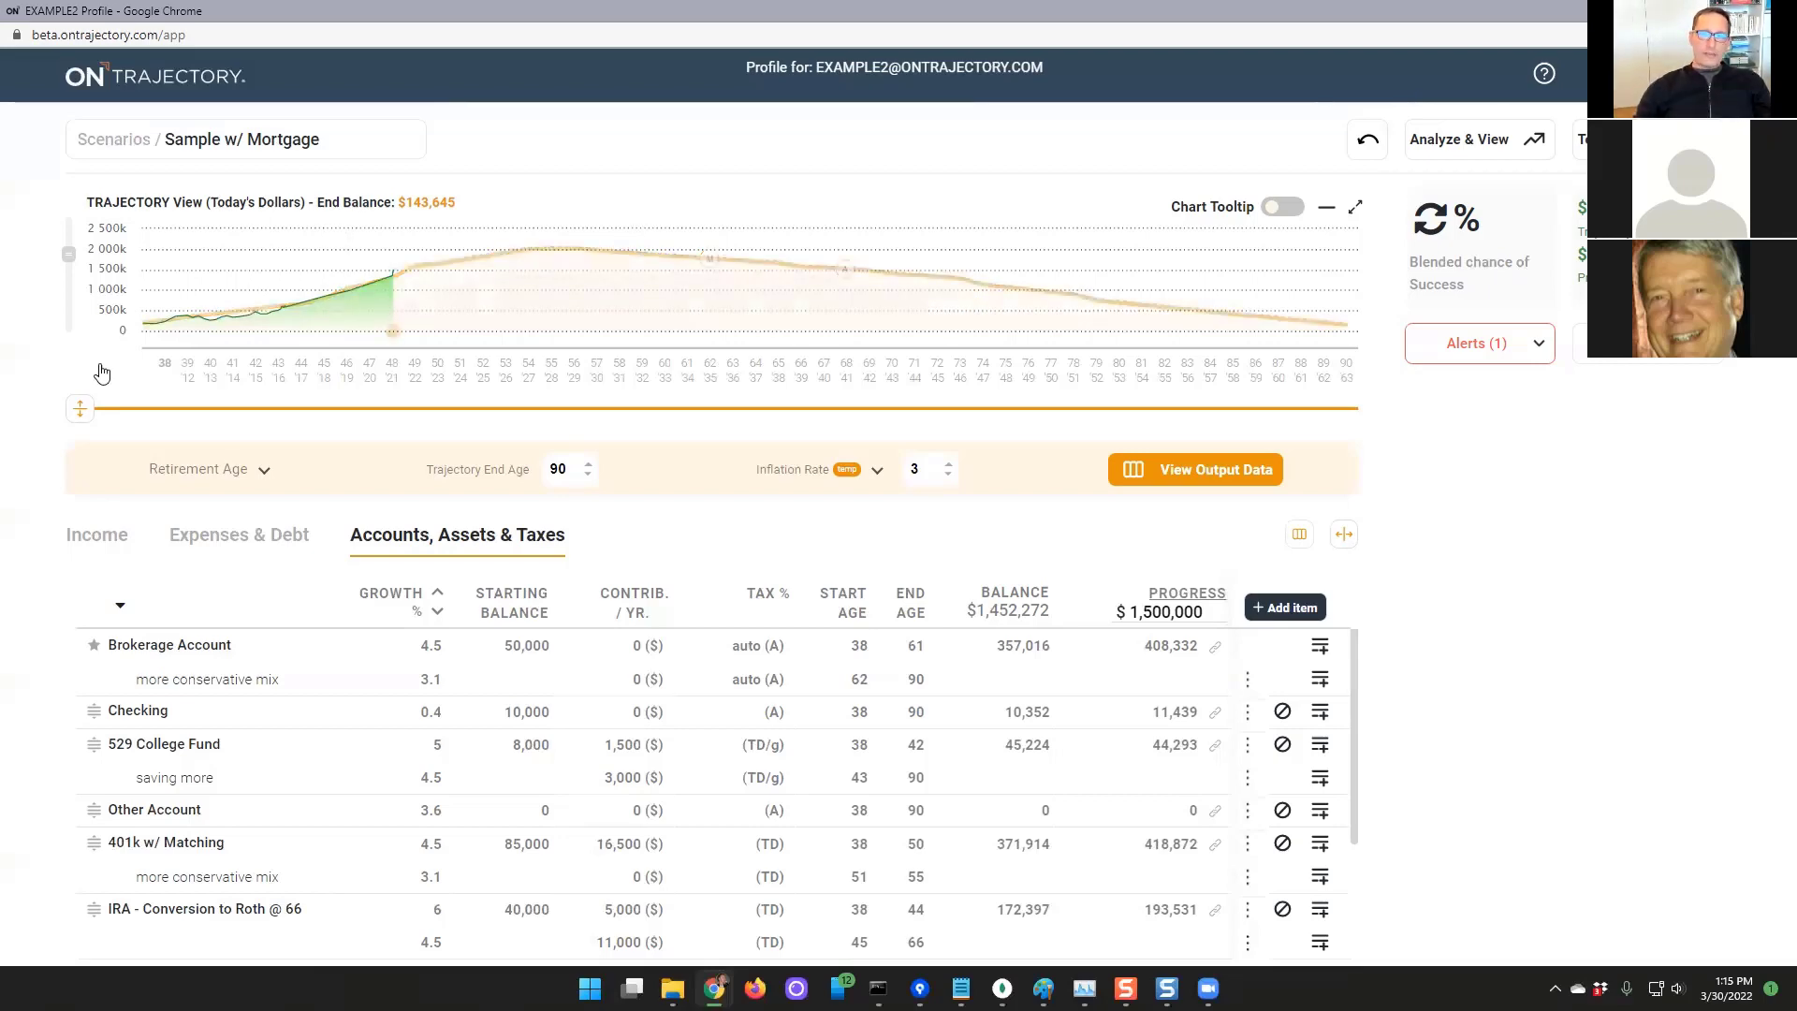
# Make the graph taller and turn off Progress & Projected Progress in the additional view options
pyautogui.moveTo(81, 409); pyautogui.dragTo(106, 581)
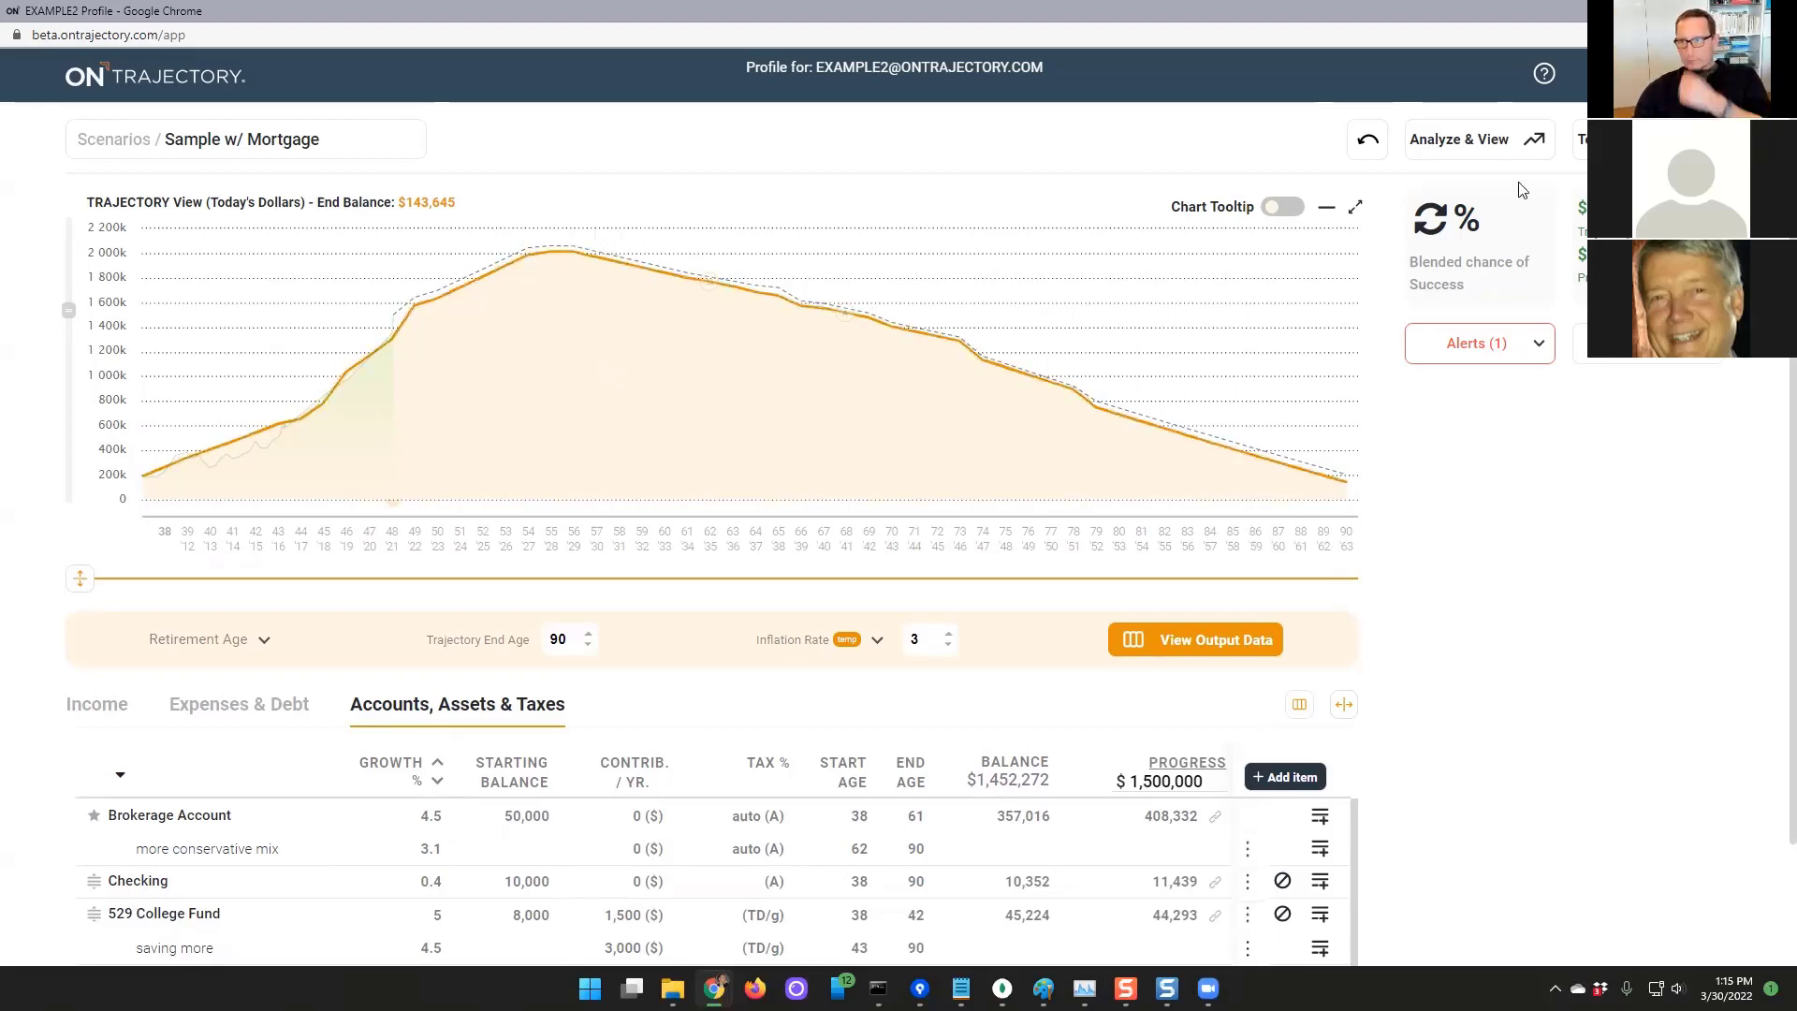
pyautogui.click(1474, 138)
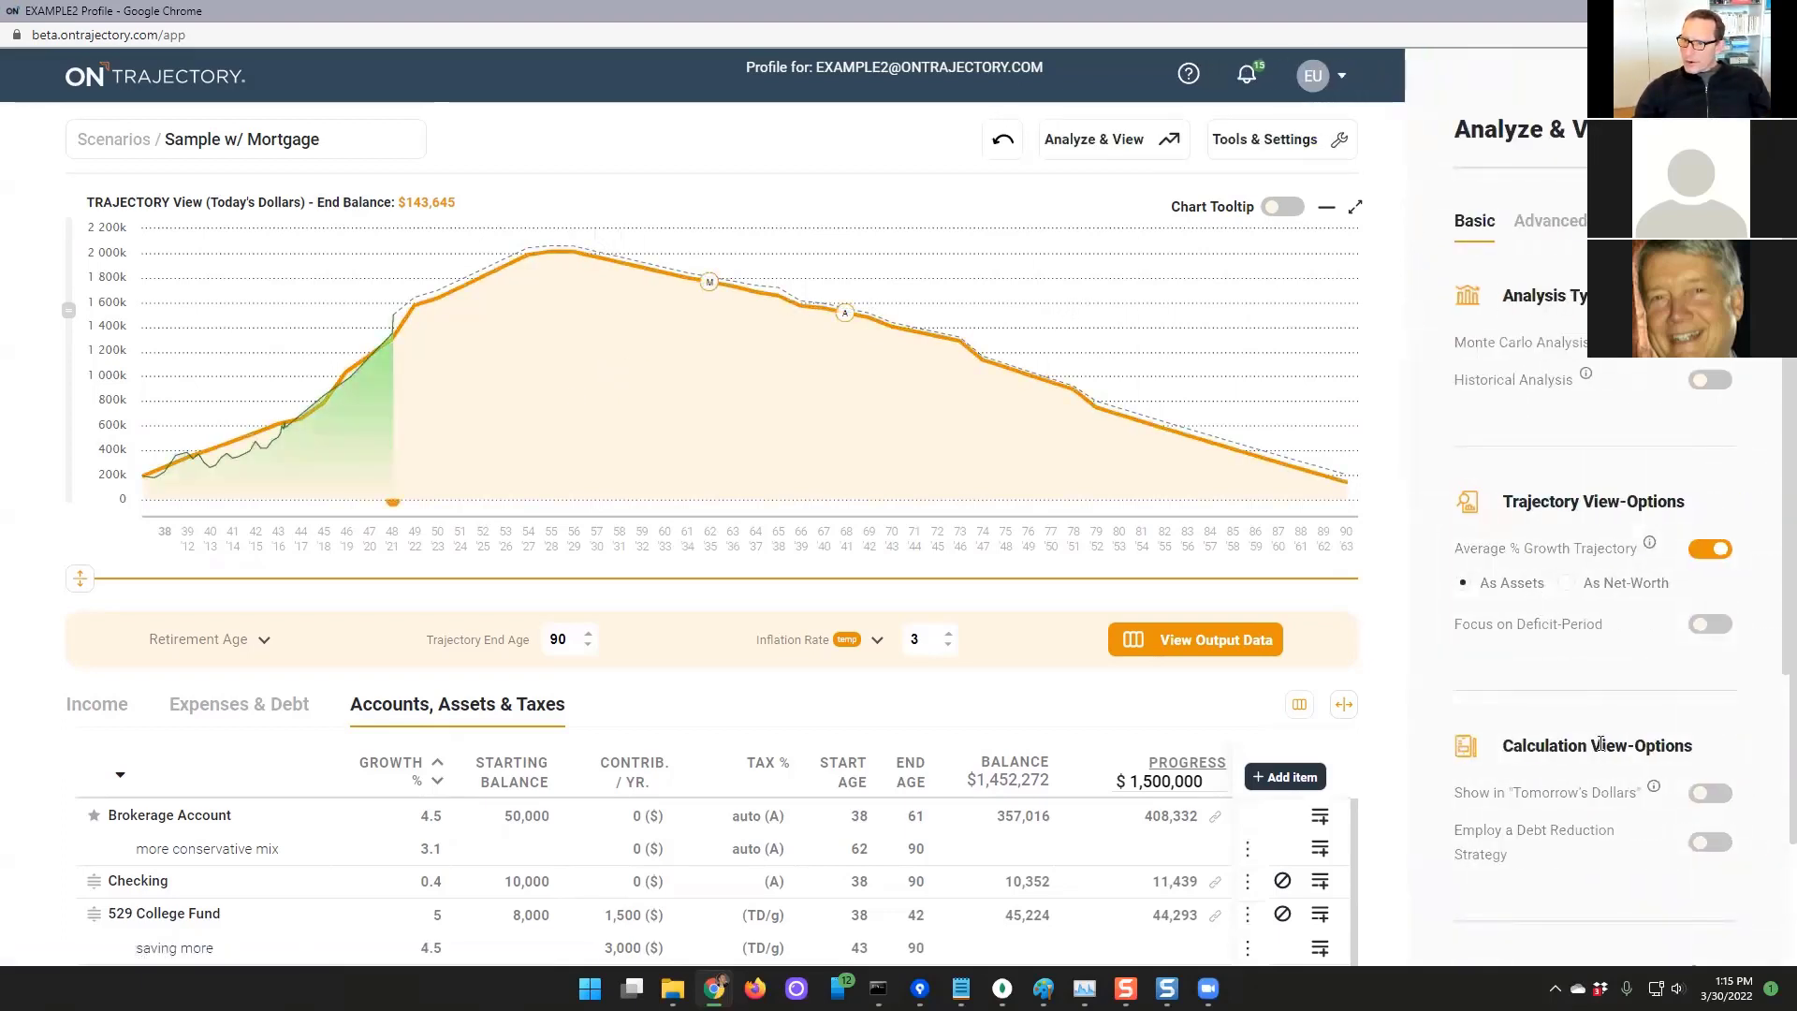
pyautogui.scroll(-5, 1539, 604)
pyautogui.click(1720, 599)
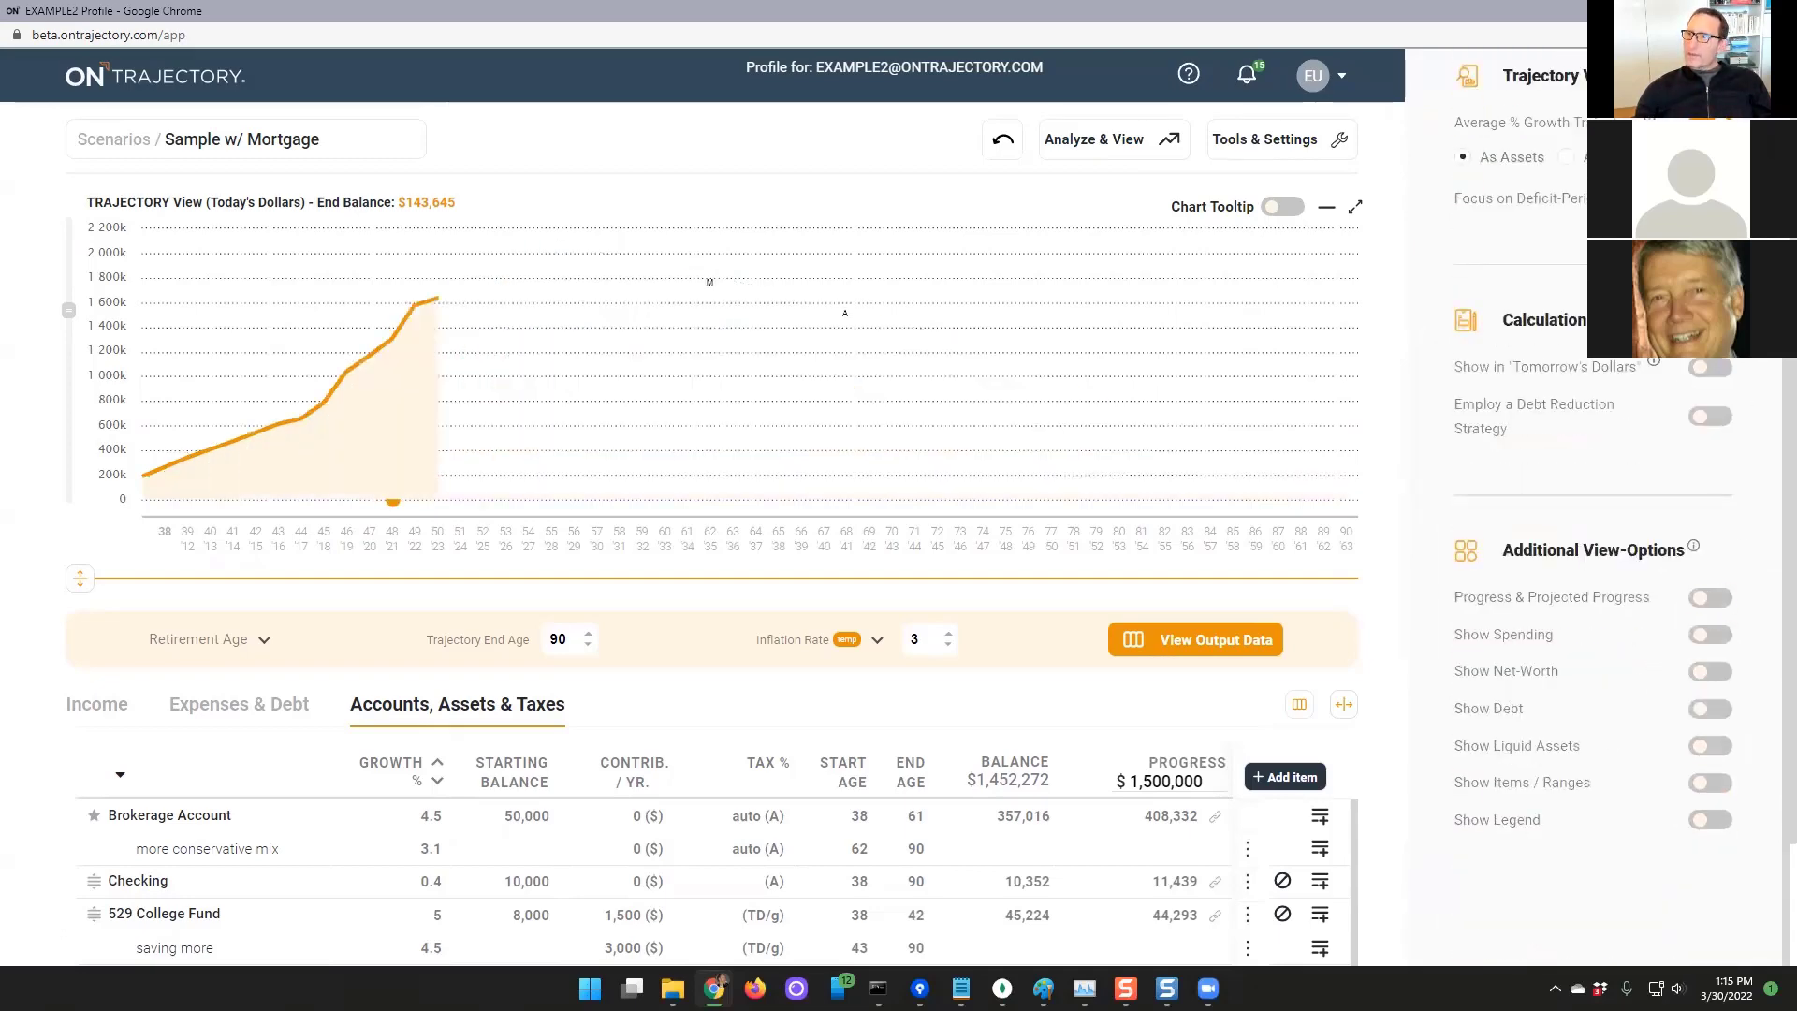
pyautogui.click(1722, 129)
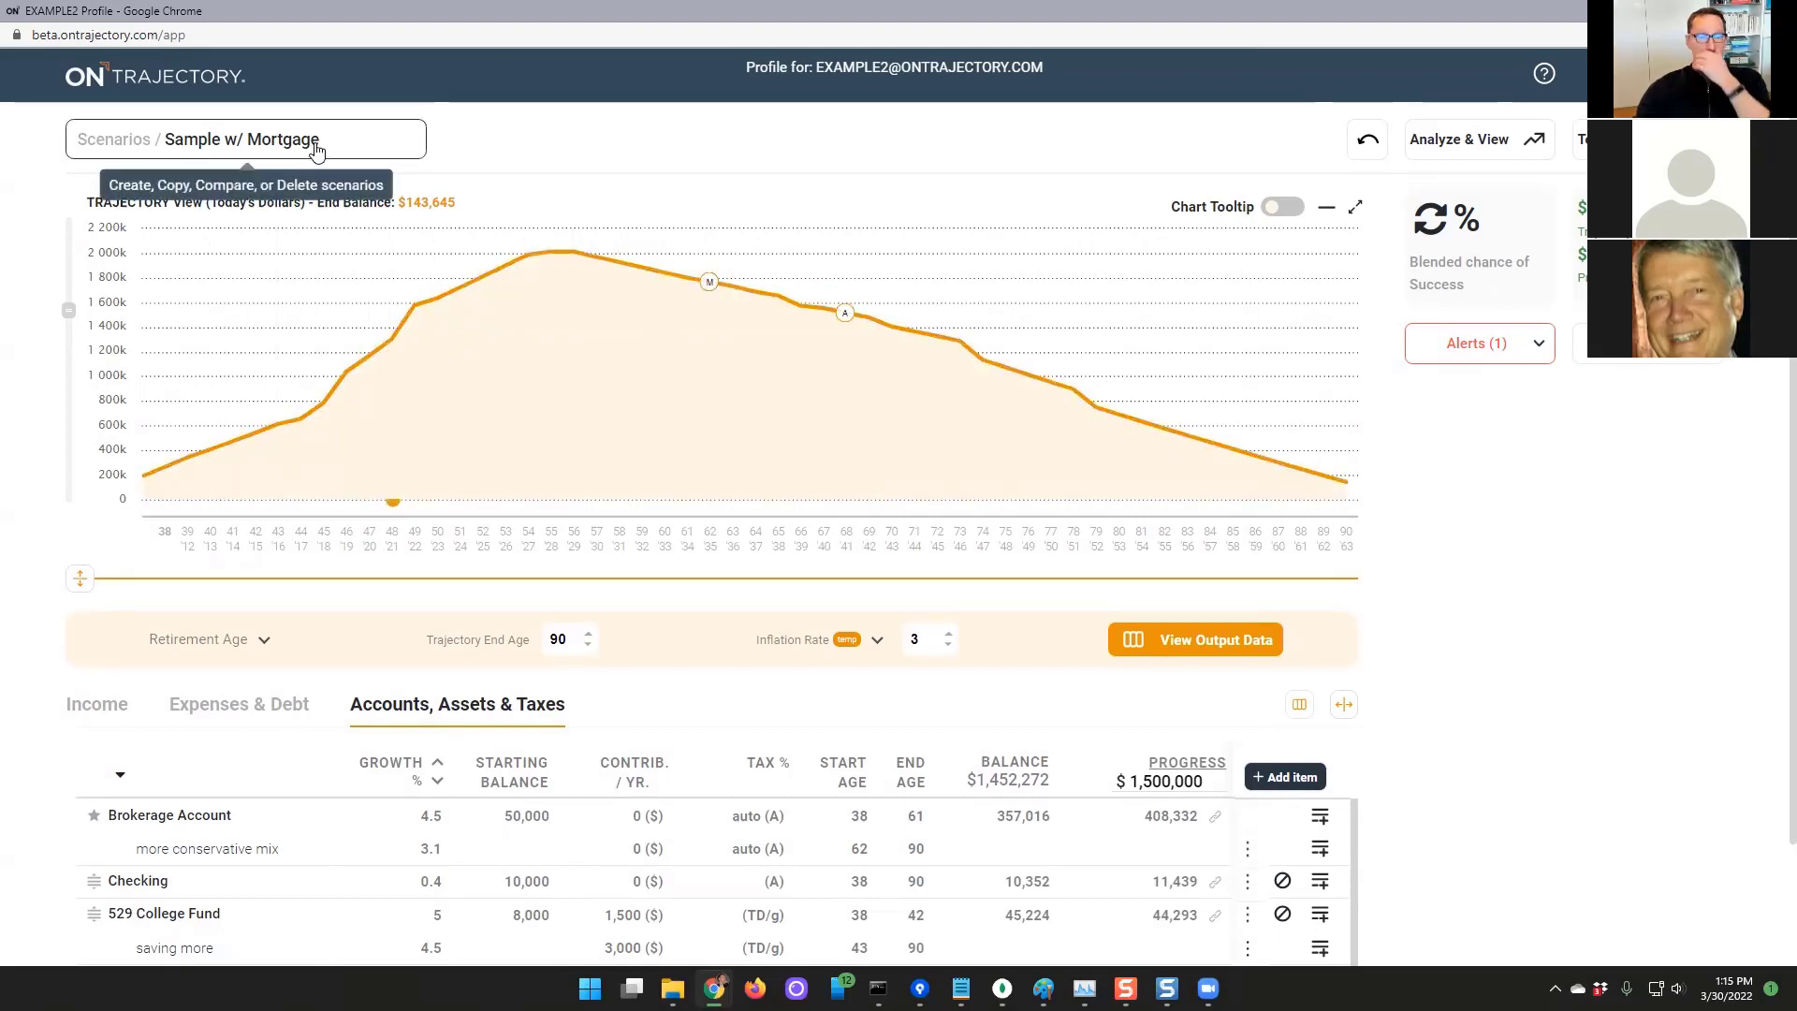
# Compare the Sample w/ Mortgage scenario to Sample w/ Mortgage + 2nd Child in the same window
pyautogui.click(316, 142)
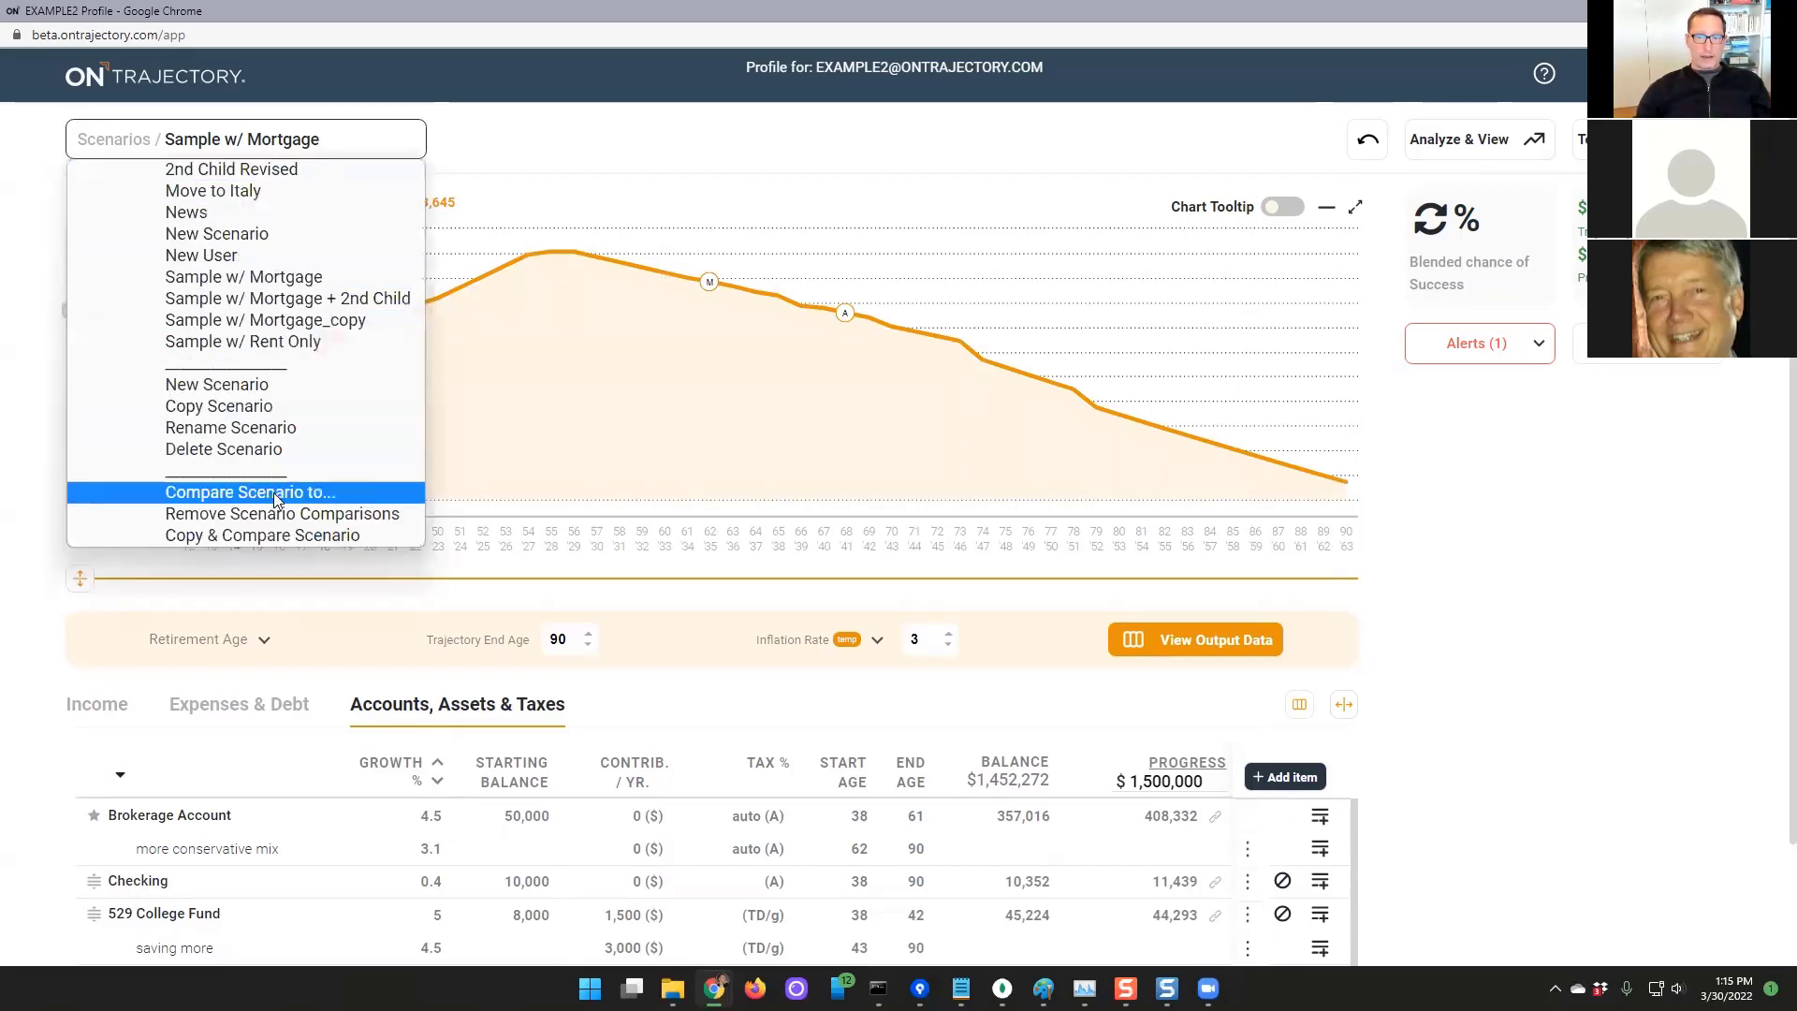
pyautogui.click(275, 493)
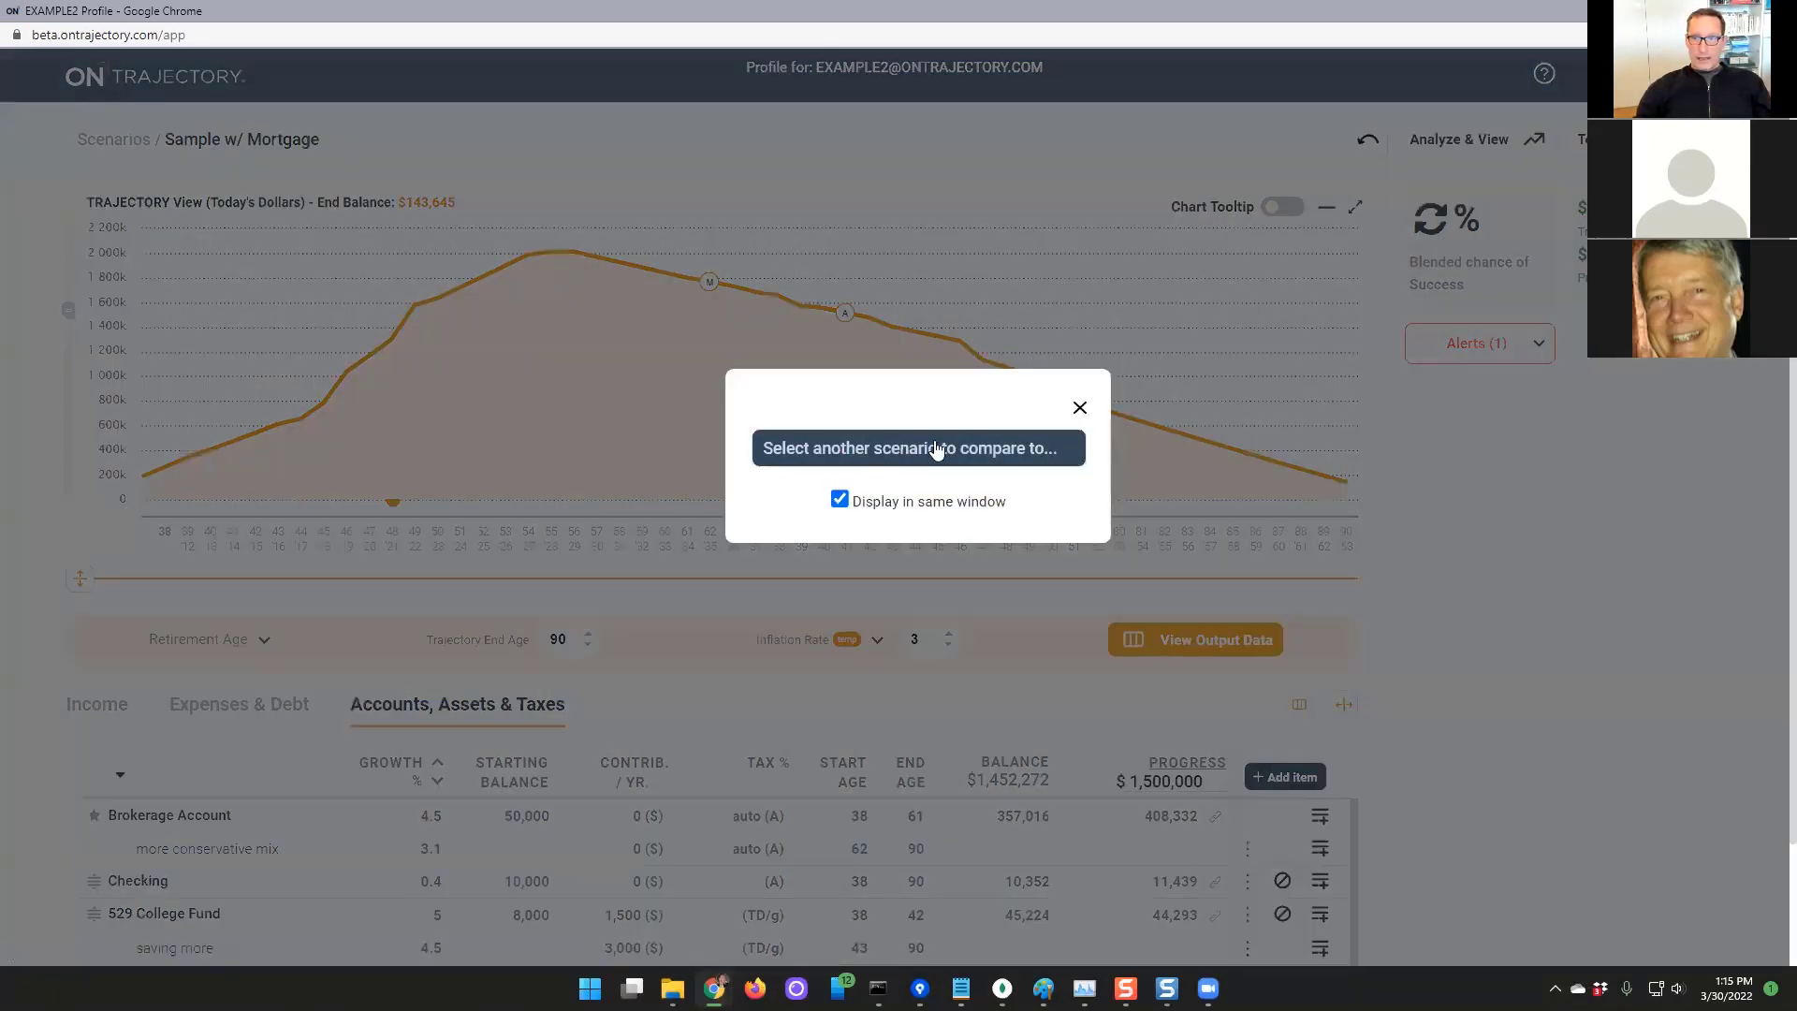
pyautogui.click(925, 449)
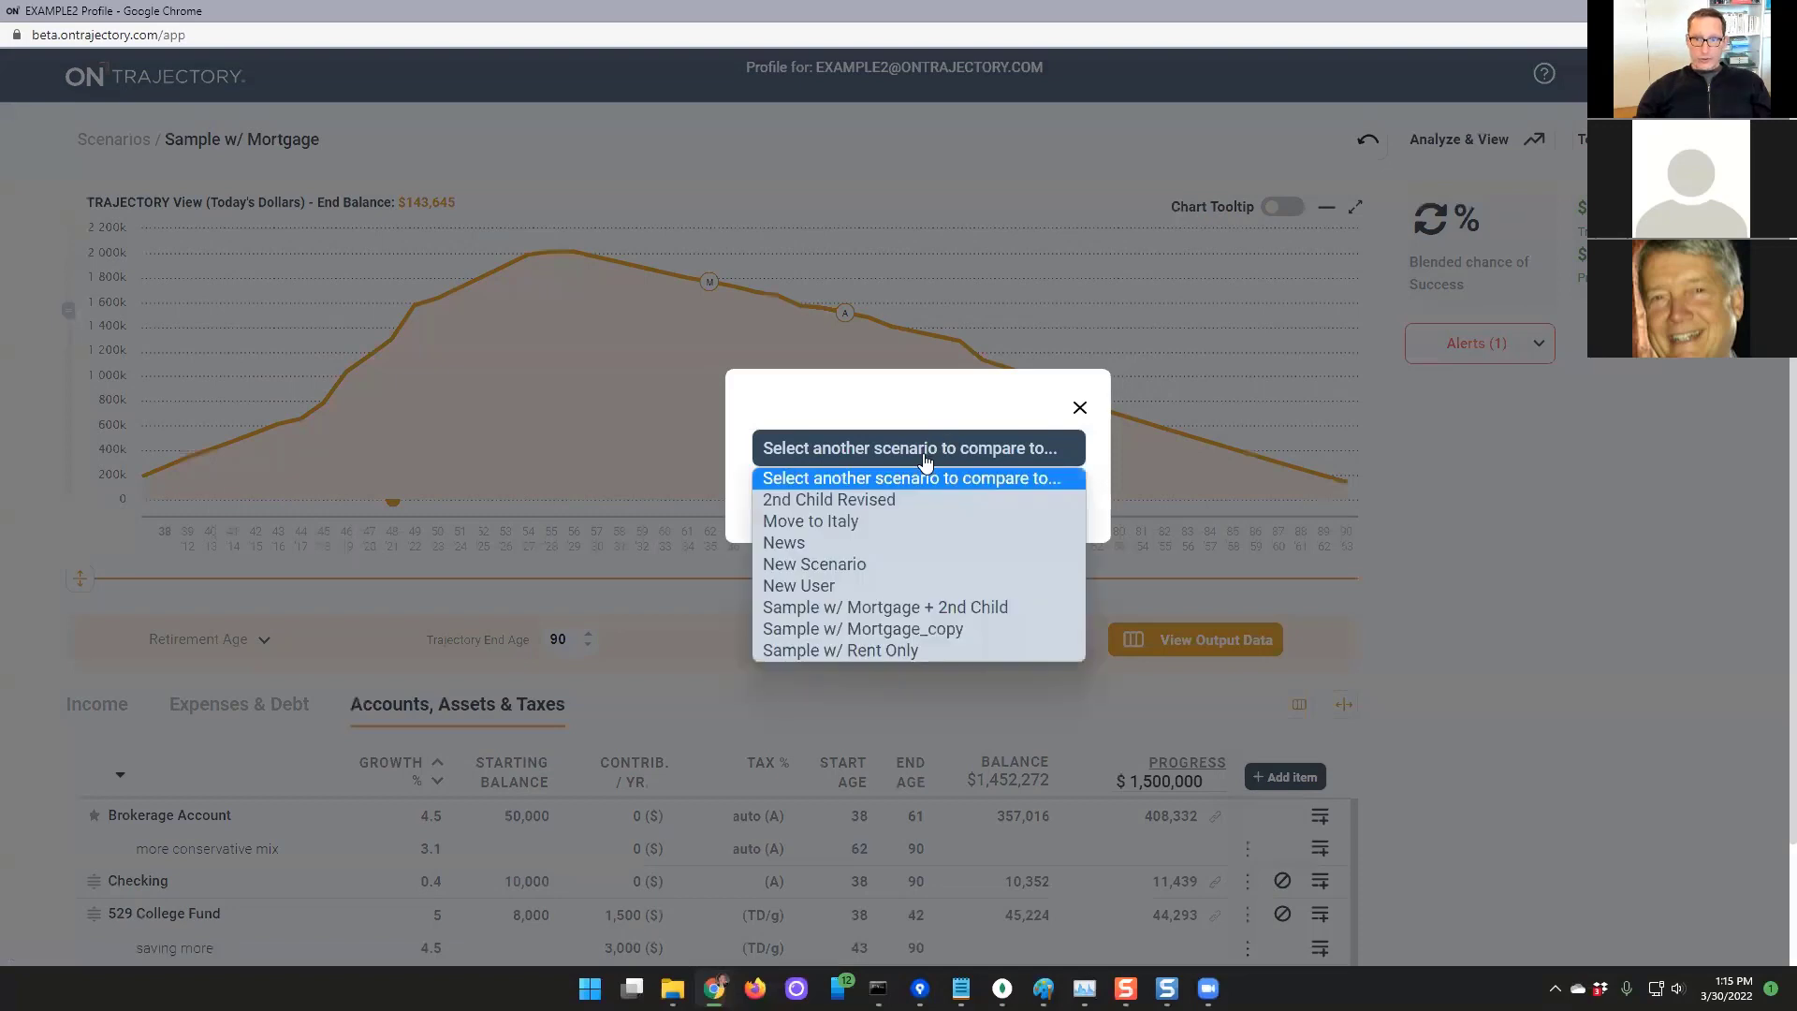
pyautogui.click(900, 609)
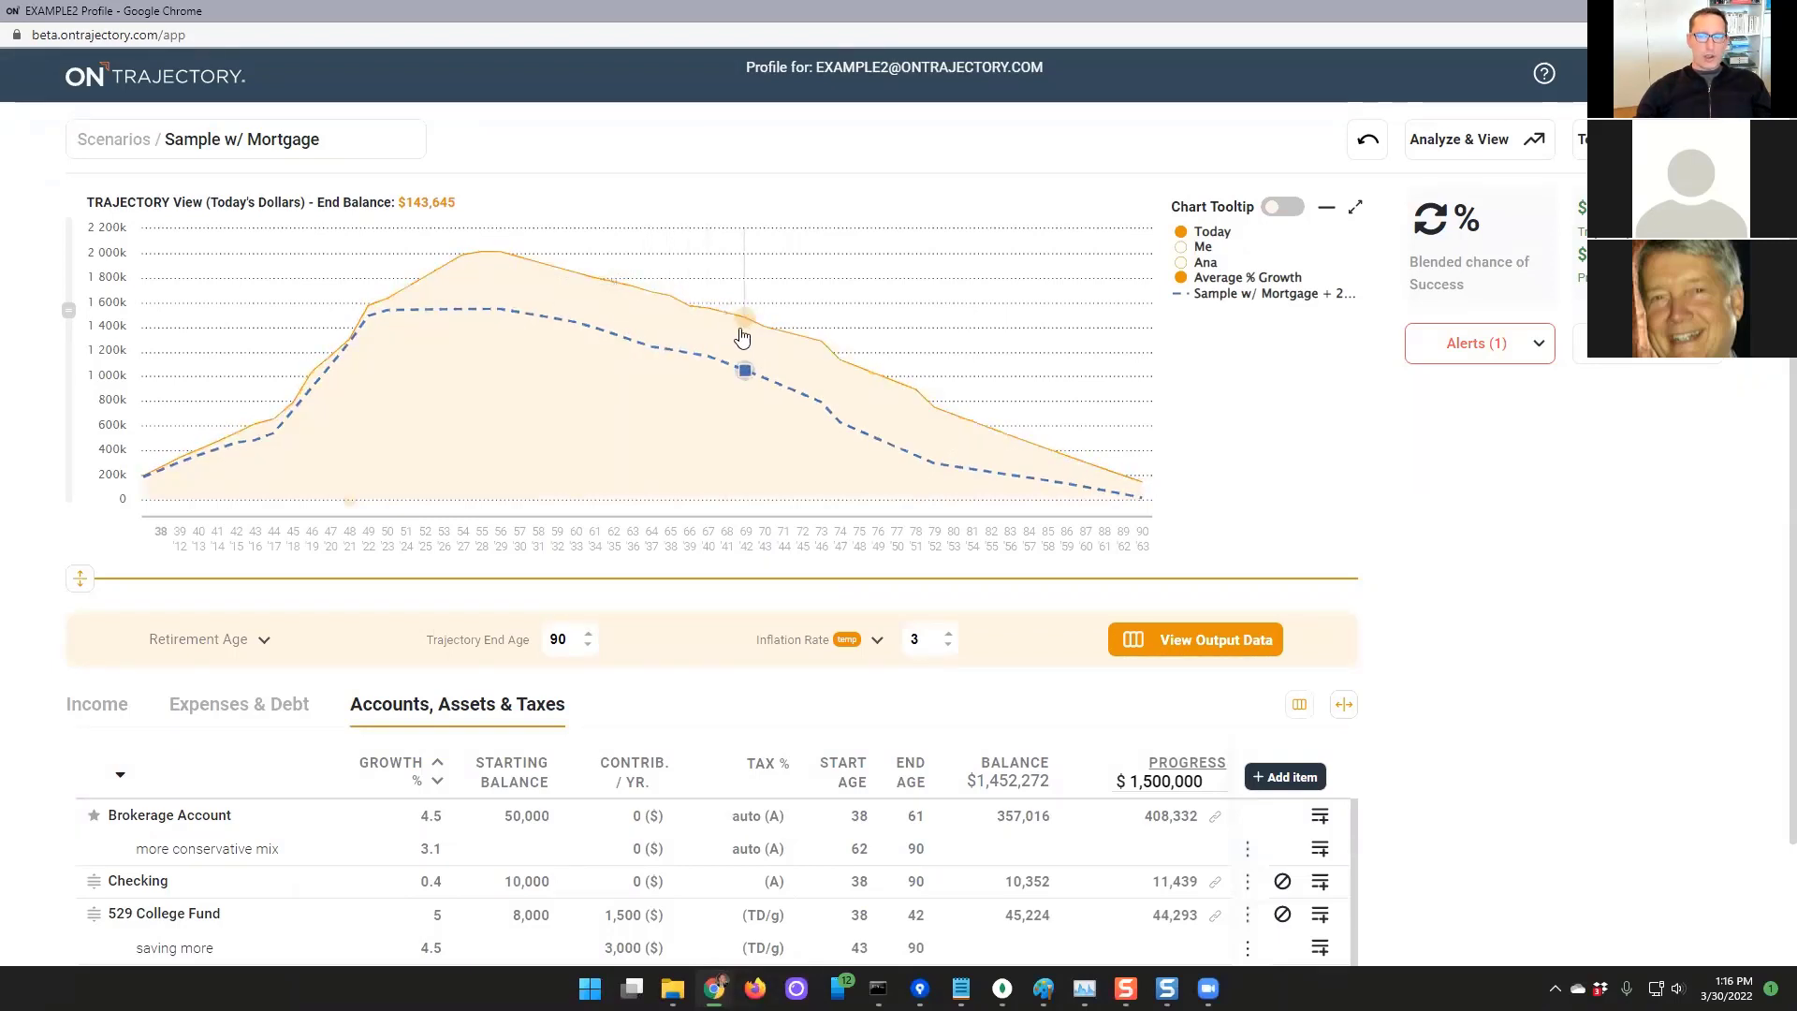
# Switch to the compared scenario from the chart, shorten the graph, and review its Expenses & Debt and Income items
pyautogui.click(597, 332)
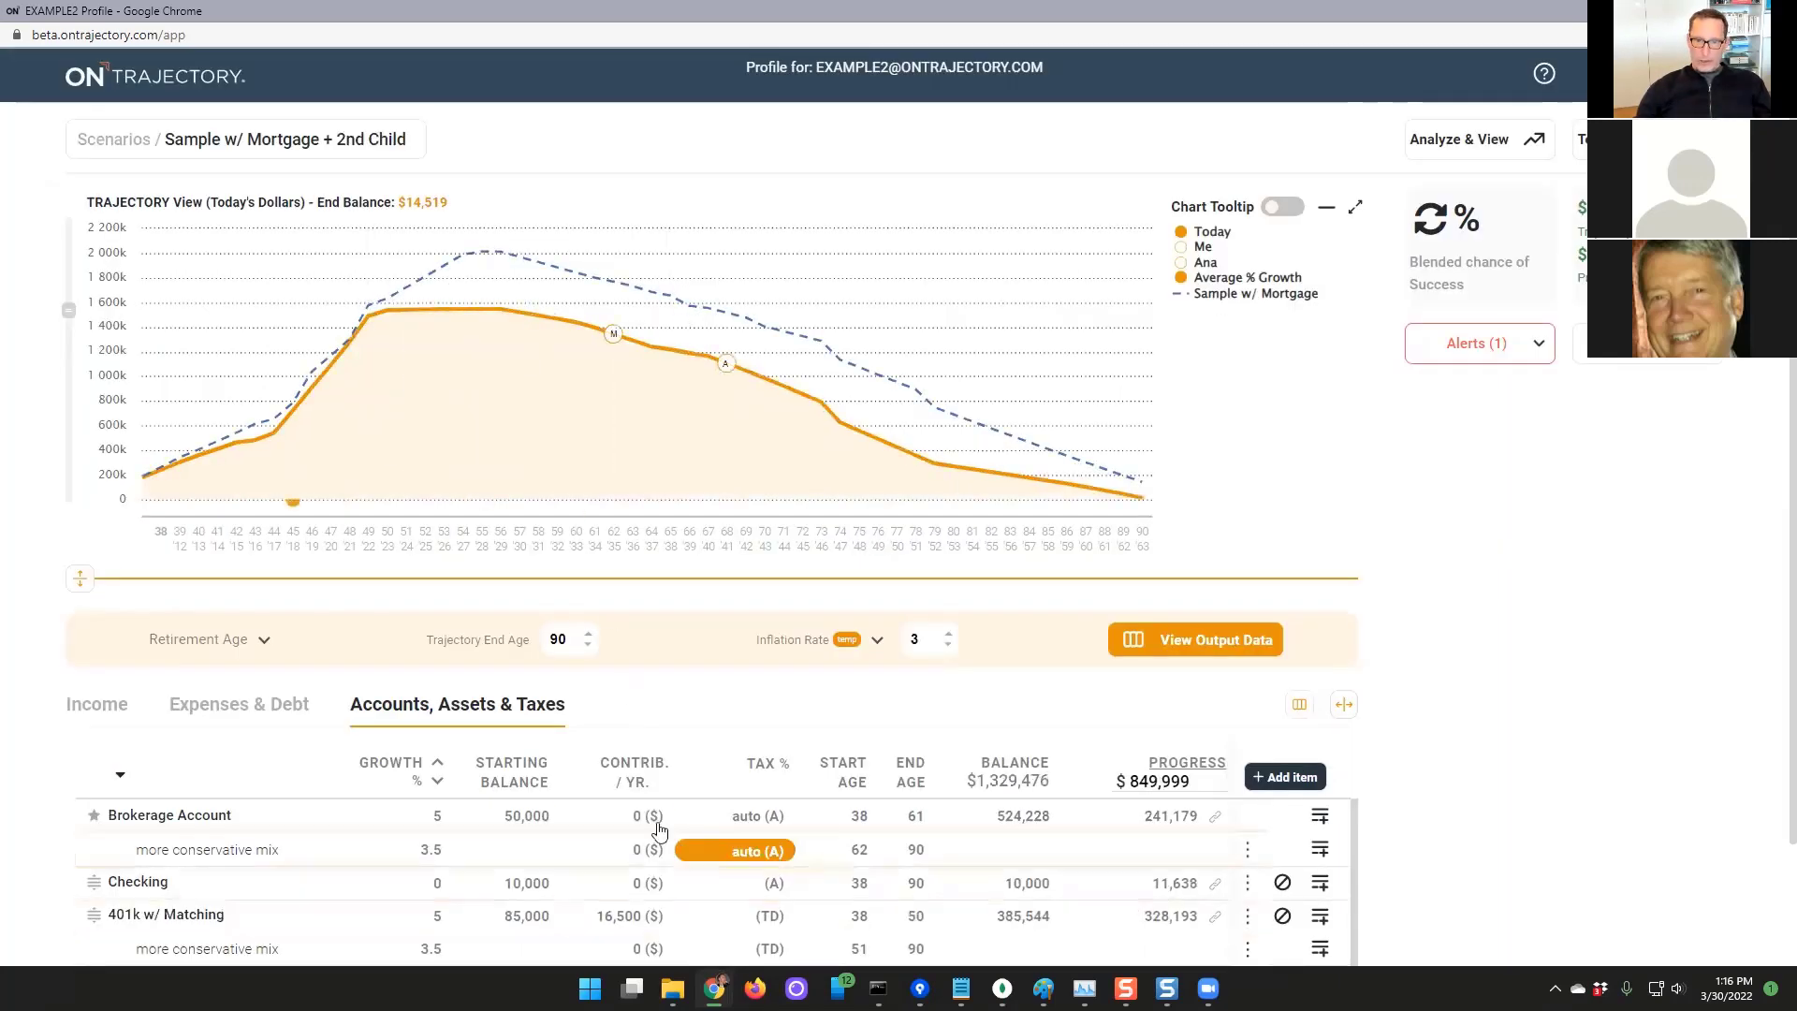
pyautogui.moveTo(99, 581); pyautogui.dragTo(99, 528)
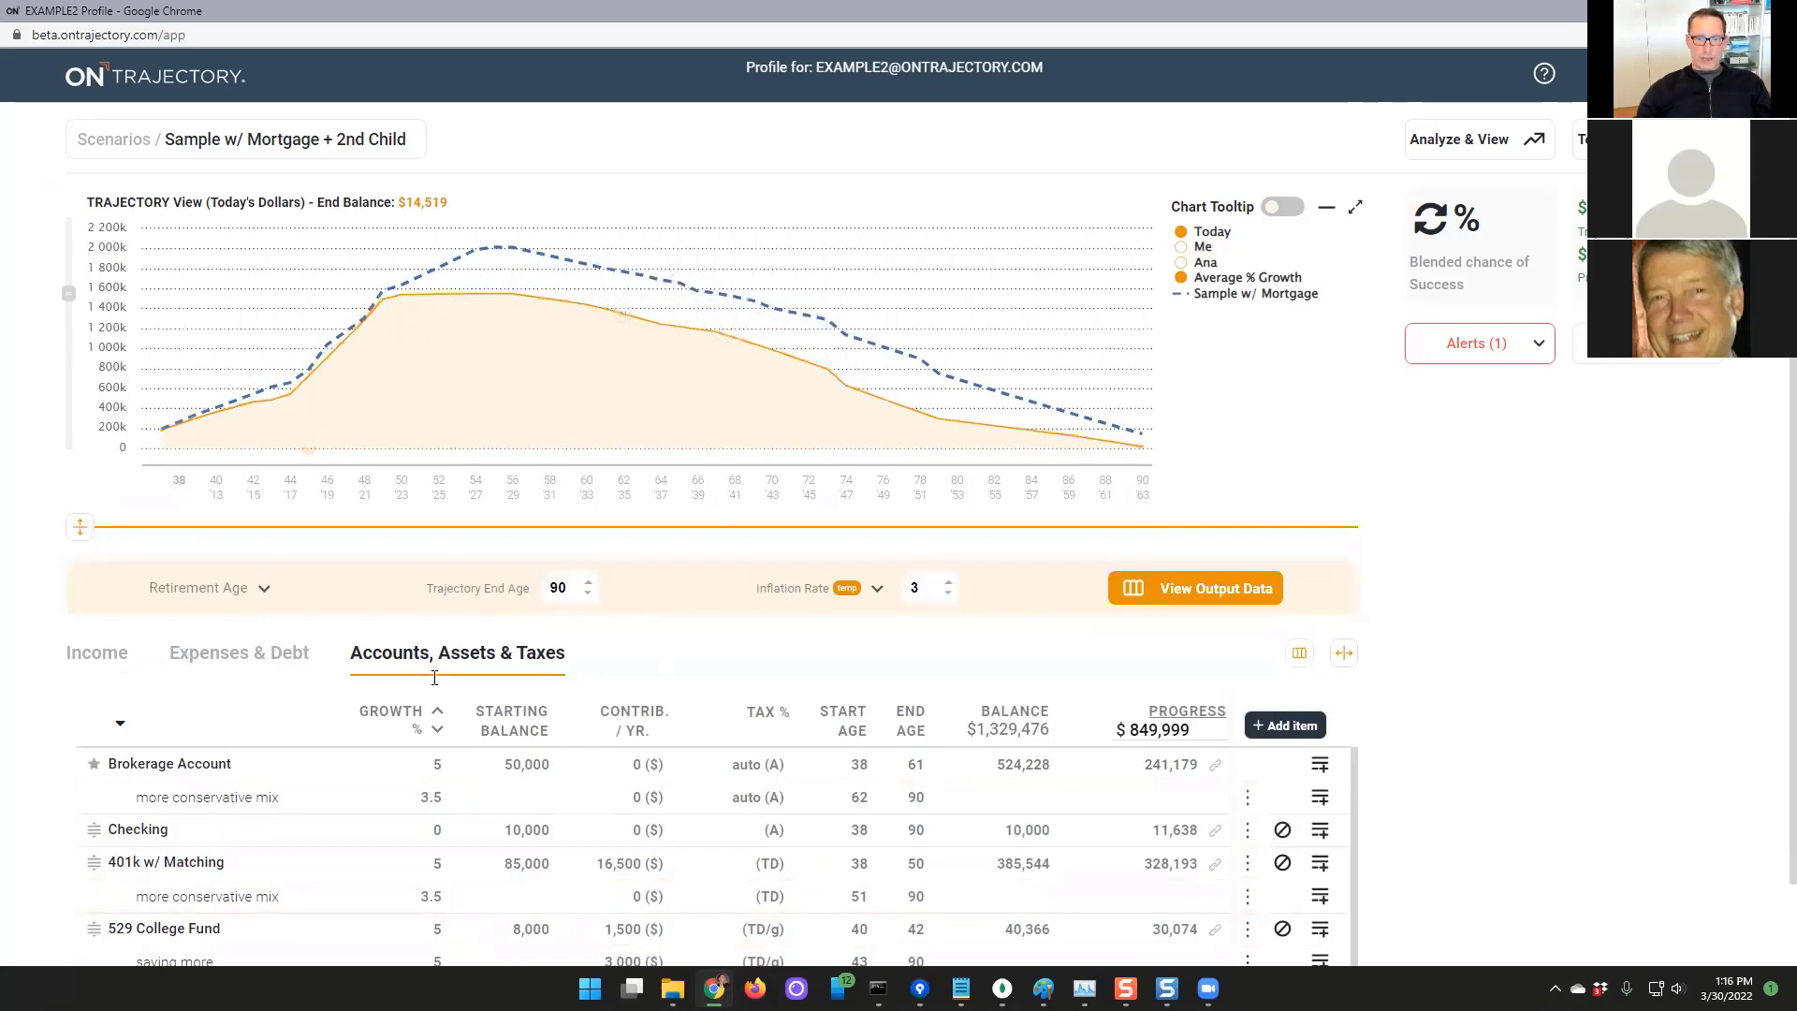
pyautogui.click(244, 657)
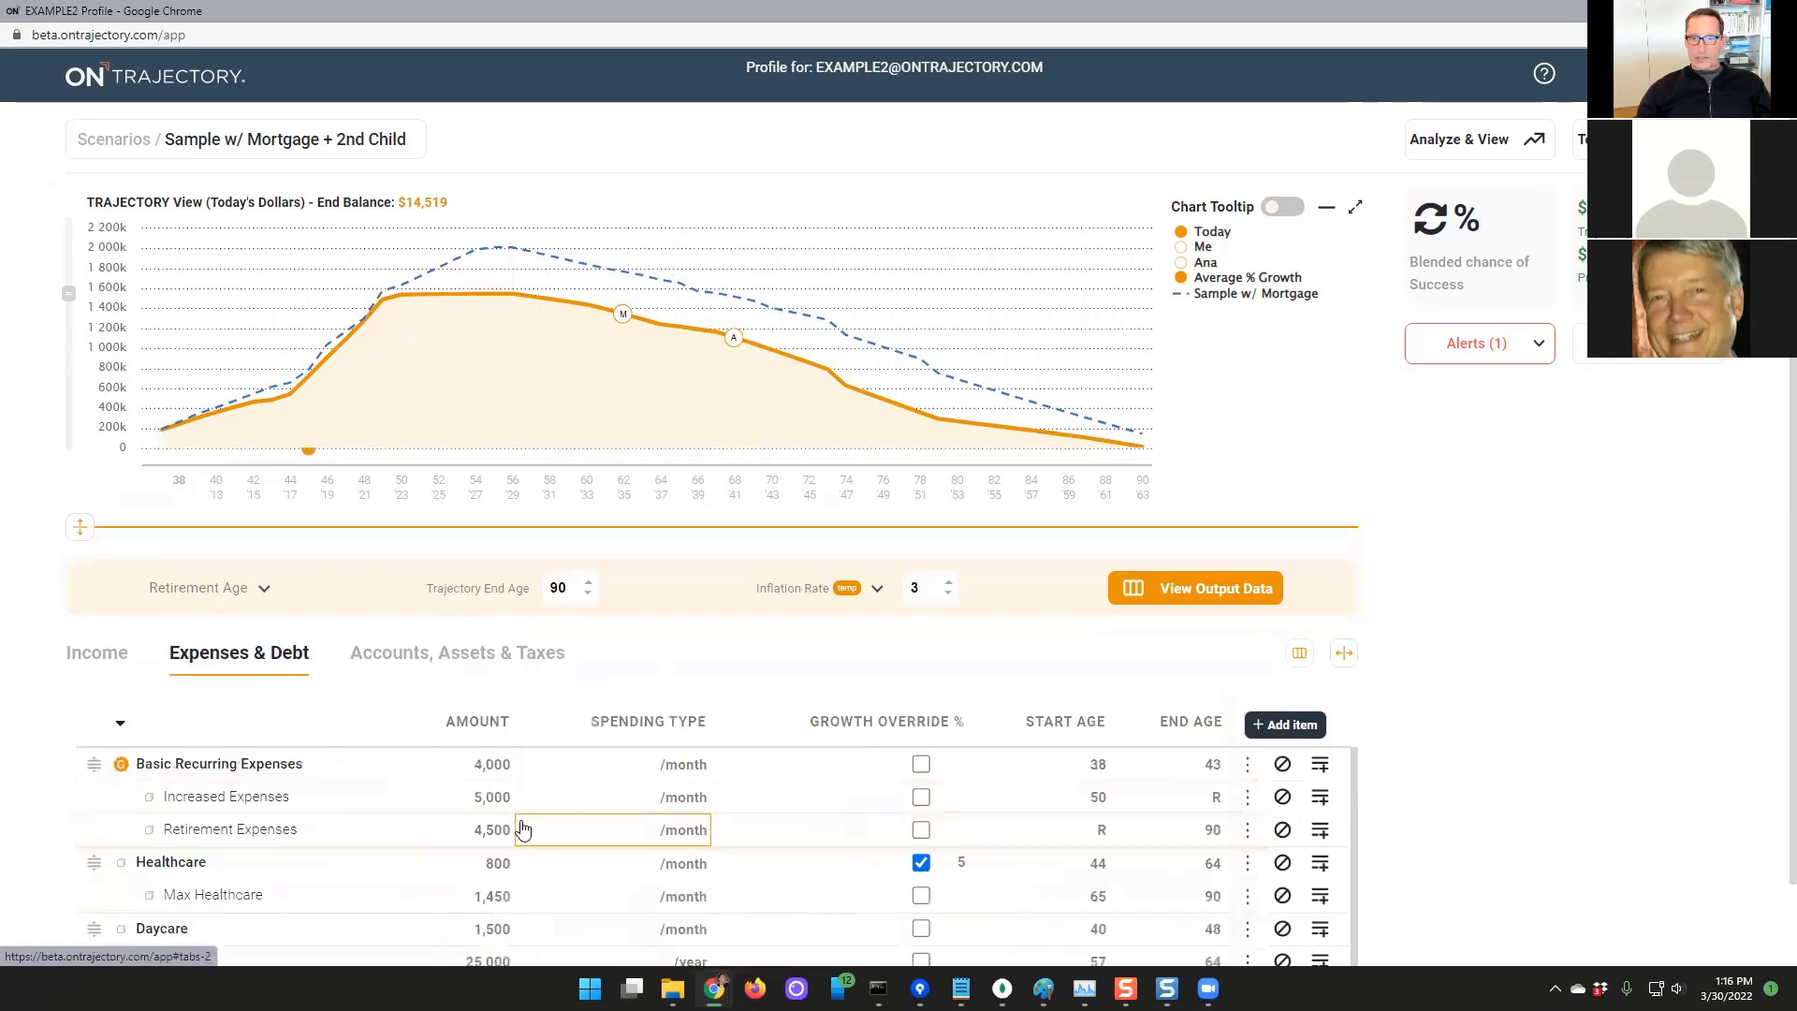
pyautogui.click(84, 655)
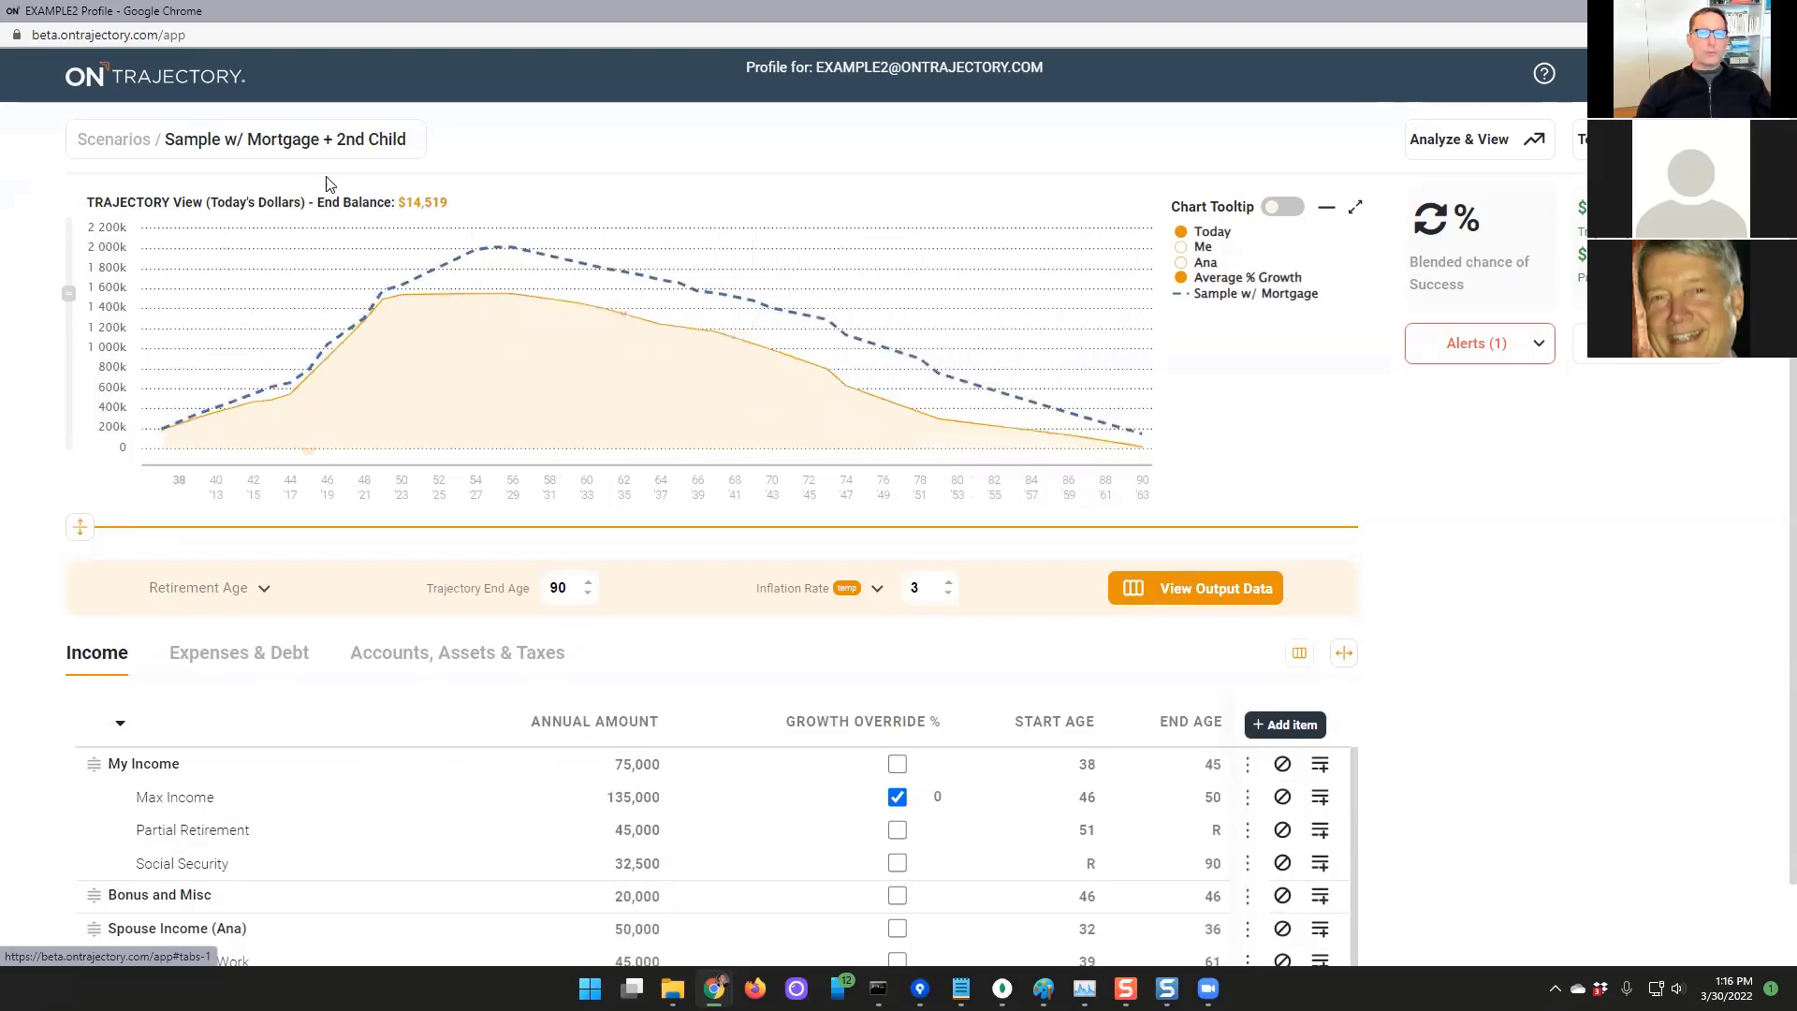
# Switch to the Sample w/ Mortgage_copy scenario and make the graph slightly taller
pyautogui.click(281, 140)
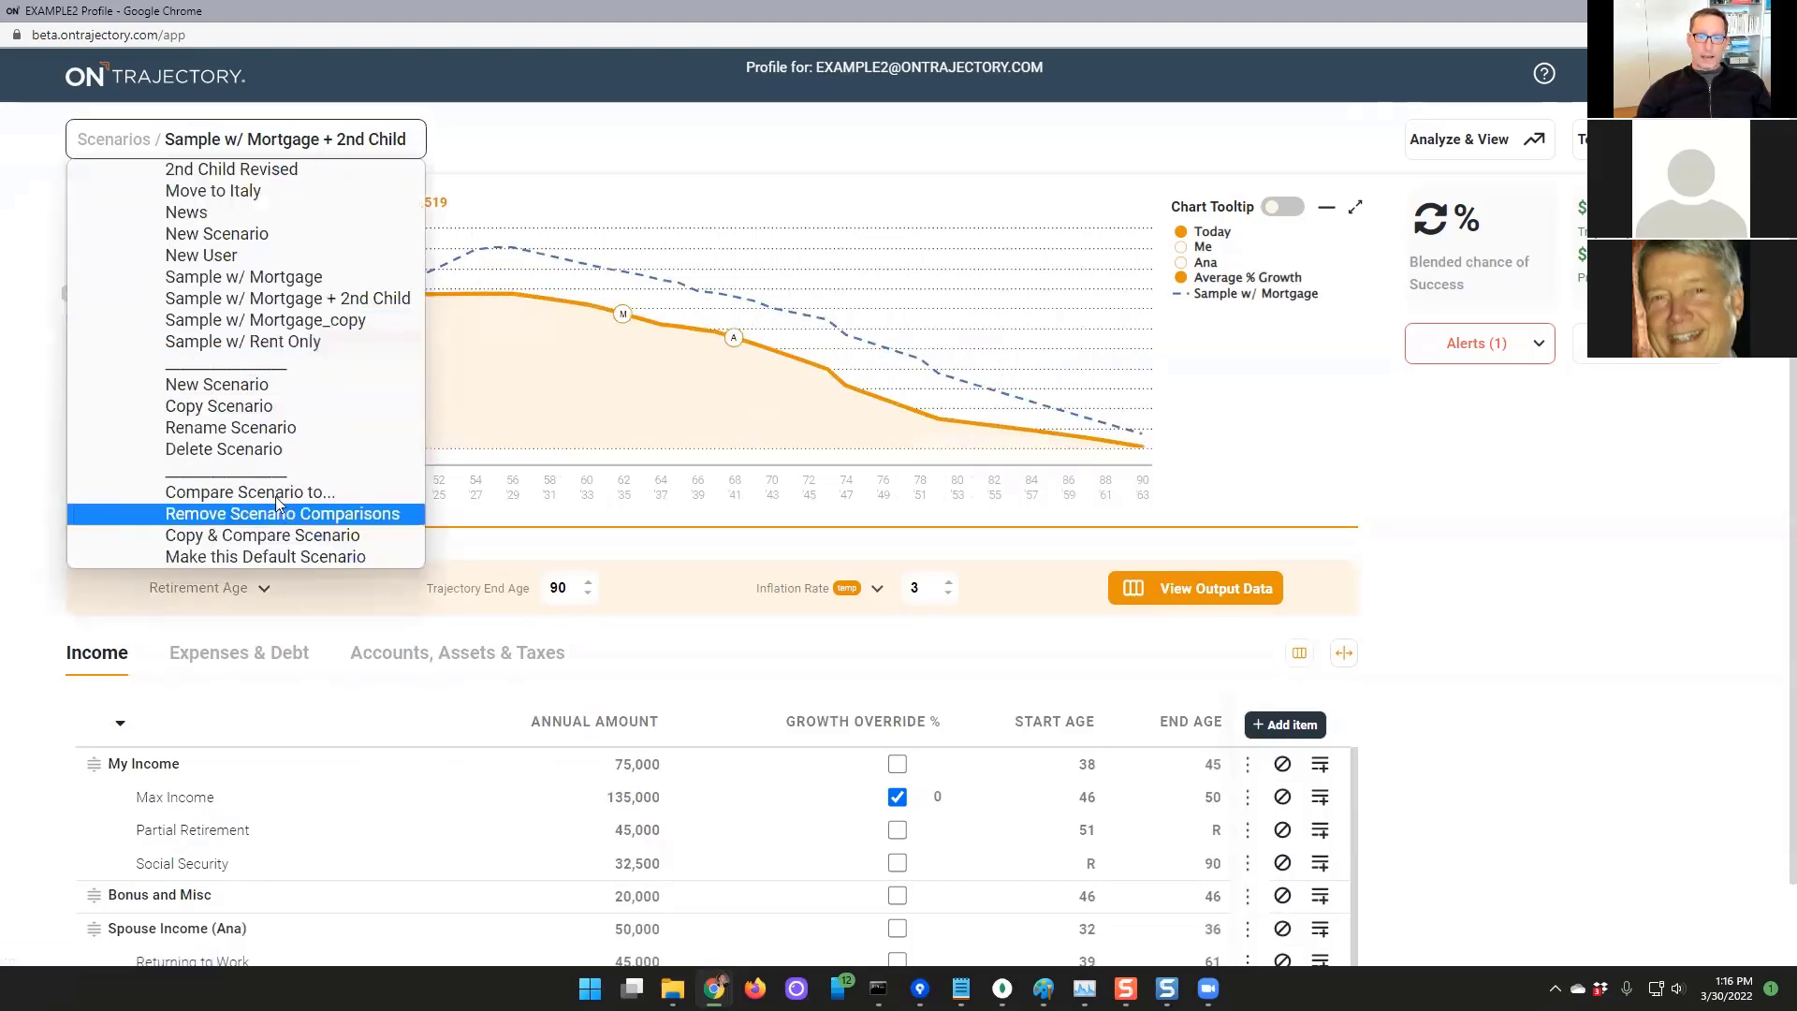
pyautogui.click(287, 328)
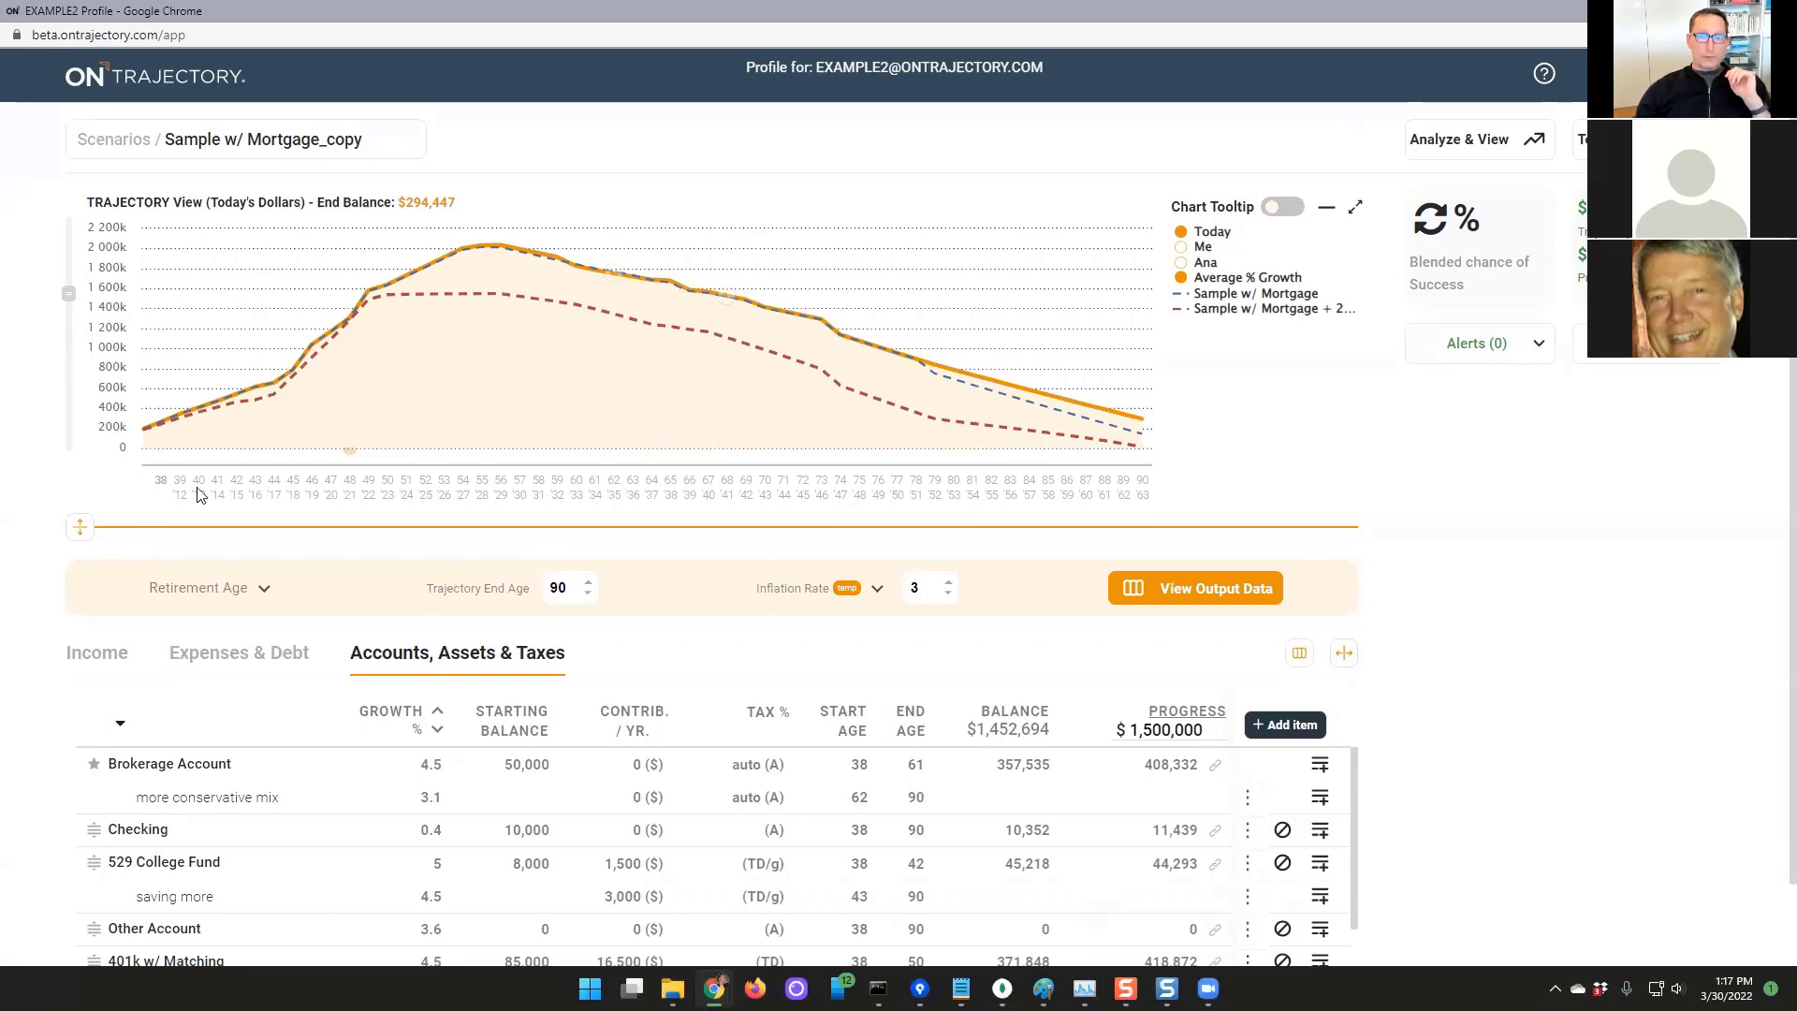
pyautogui.moveTo(79, 538); pyautogui.dragTo(80, 567)
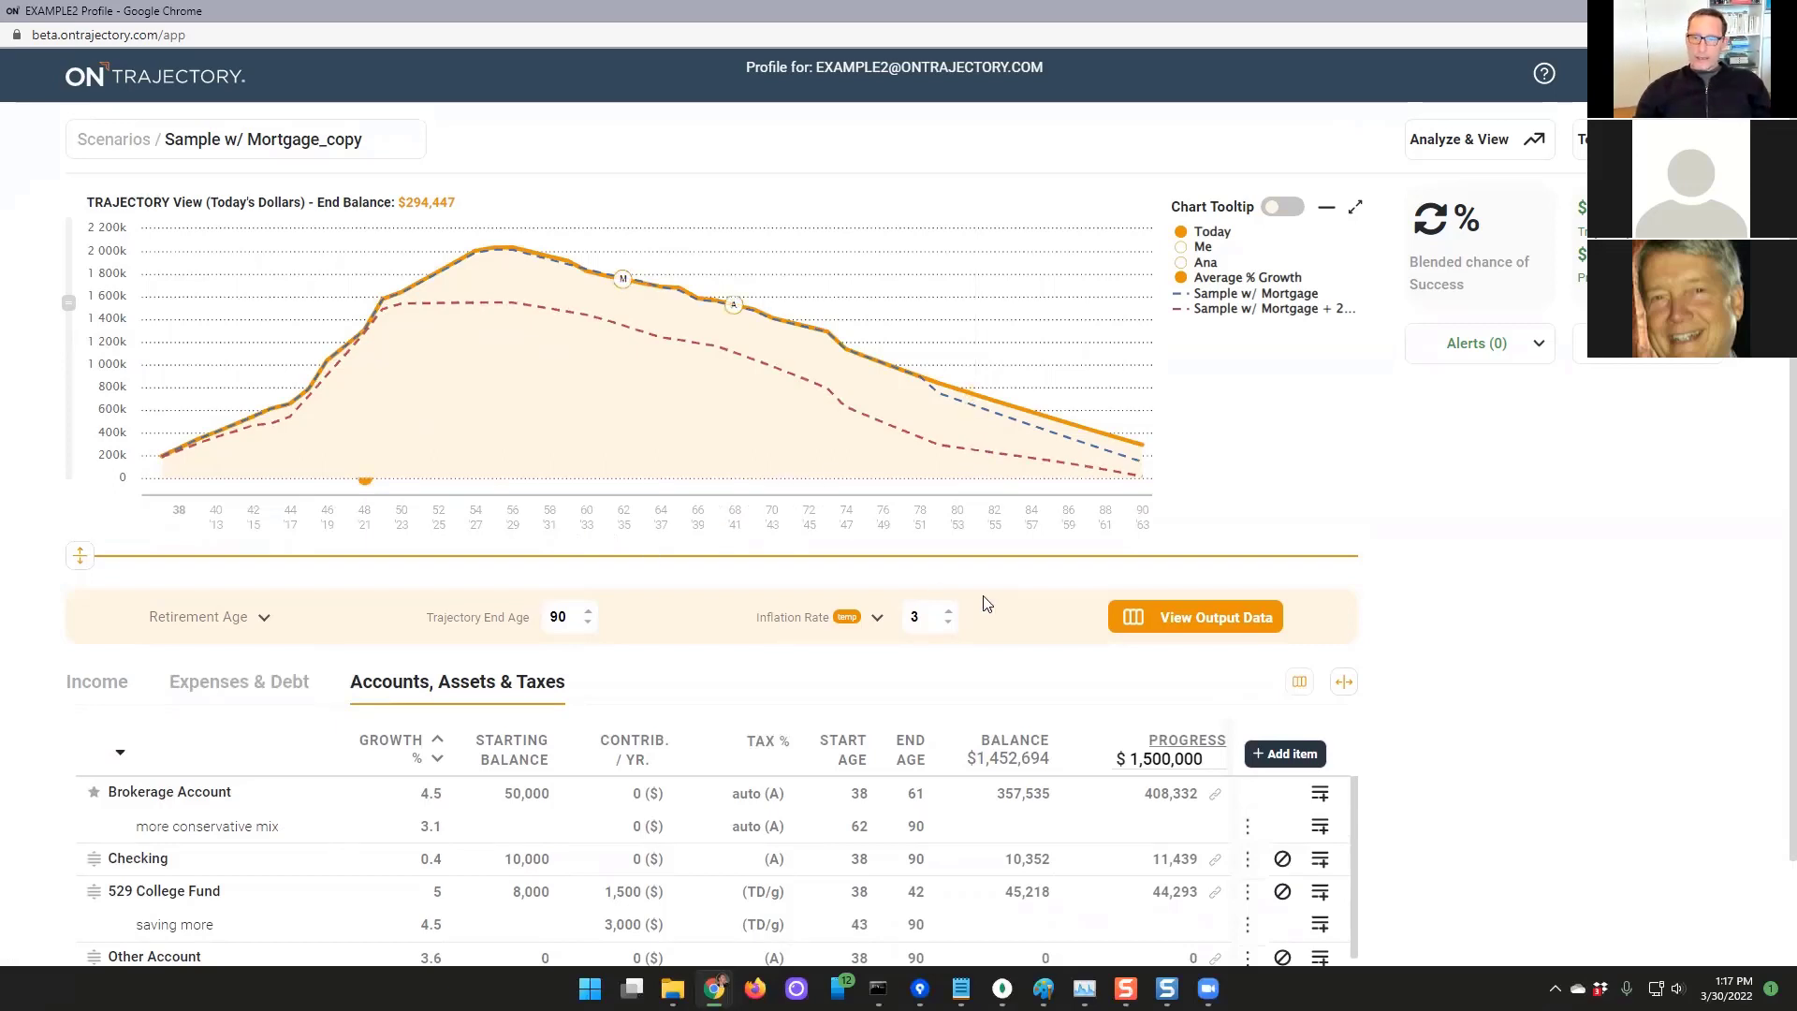
# Remove the scenario comparisons and shorten the graph to make more room for the account list
pyautogui.click(262, 150)
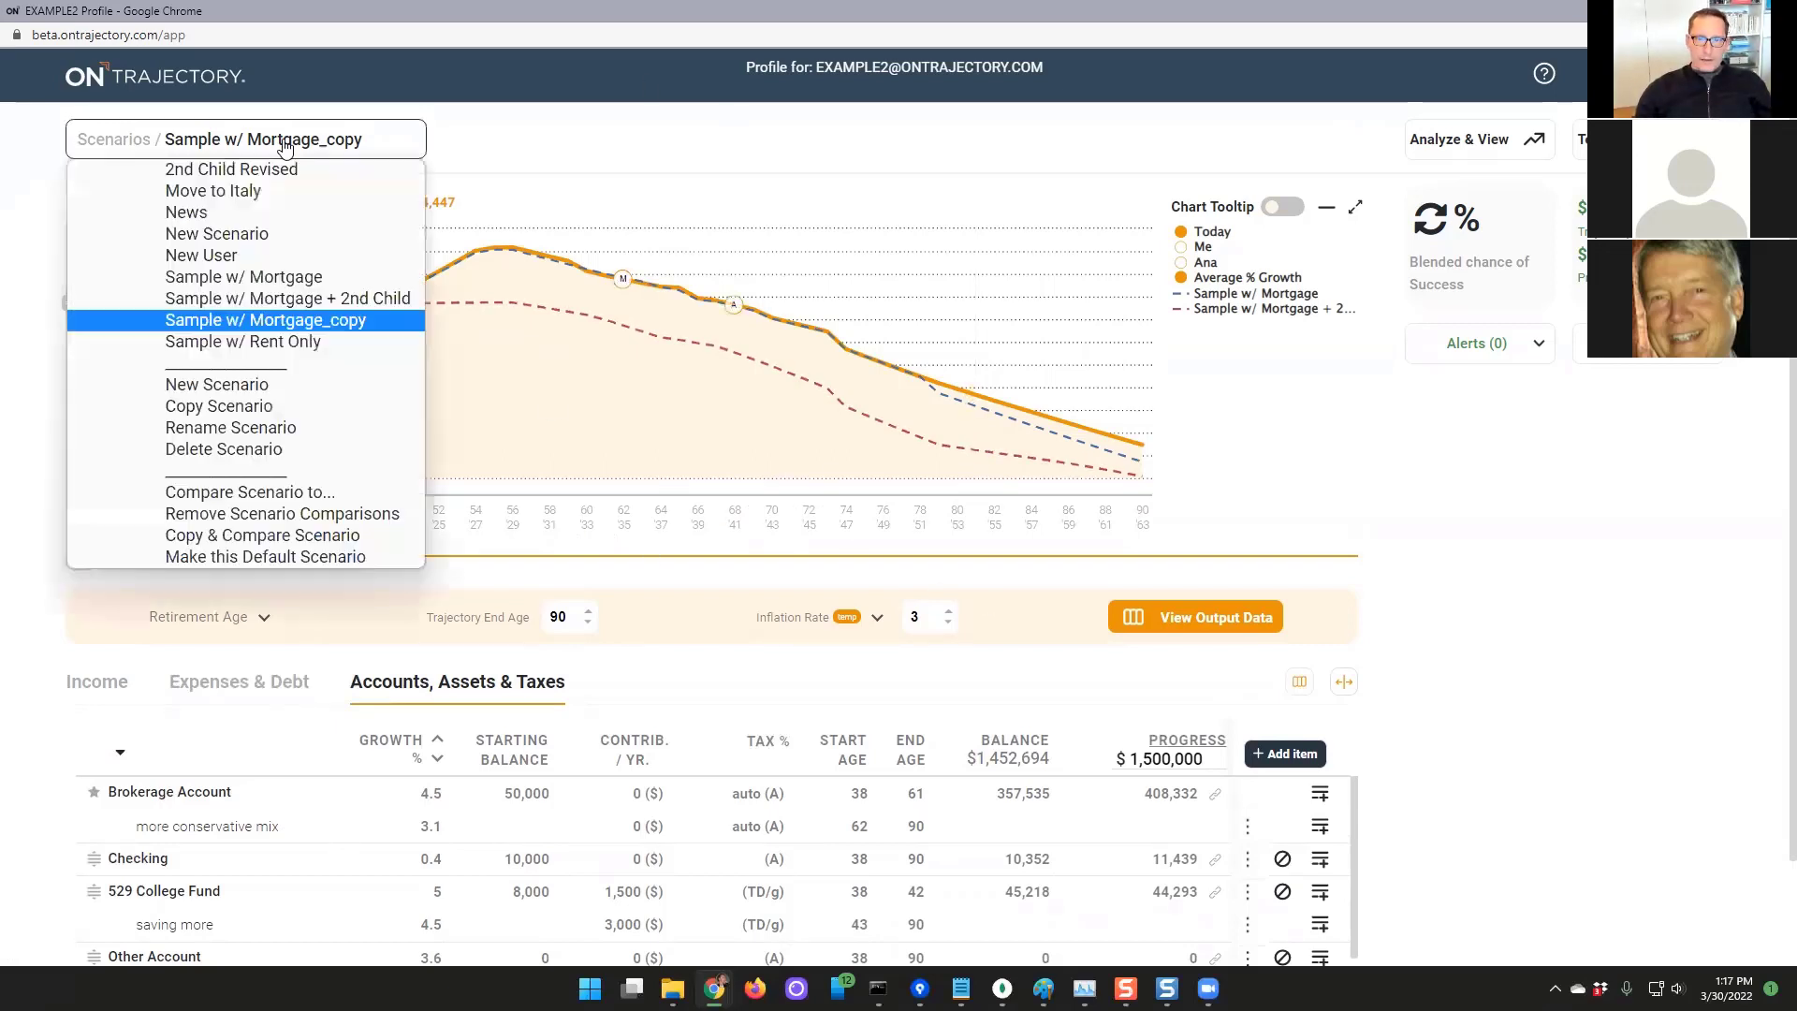
pyautogui.click(271, 514)
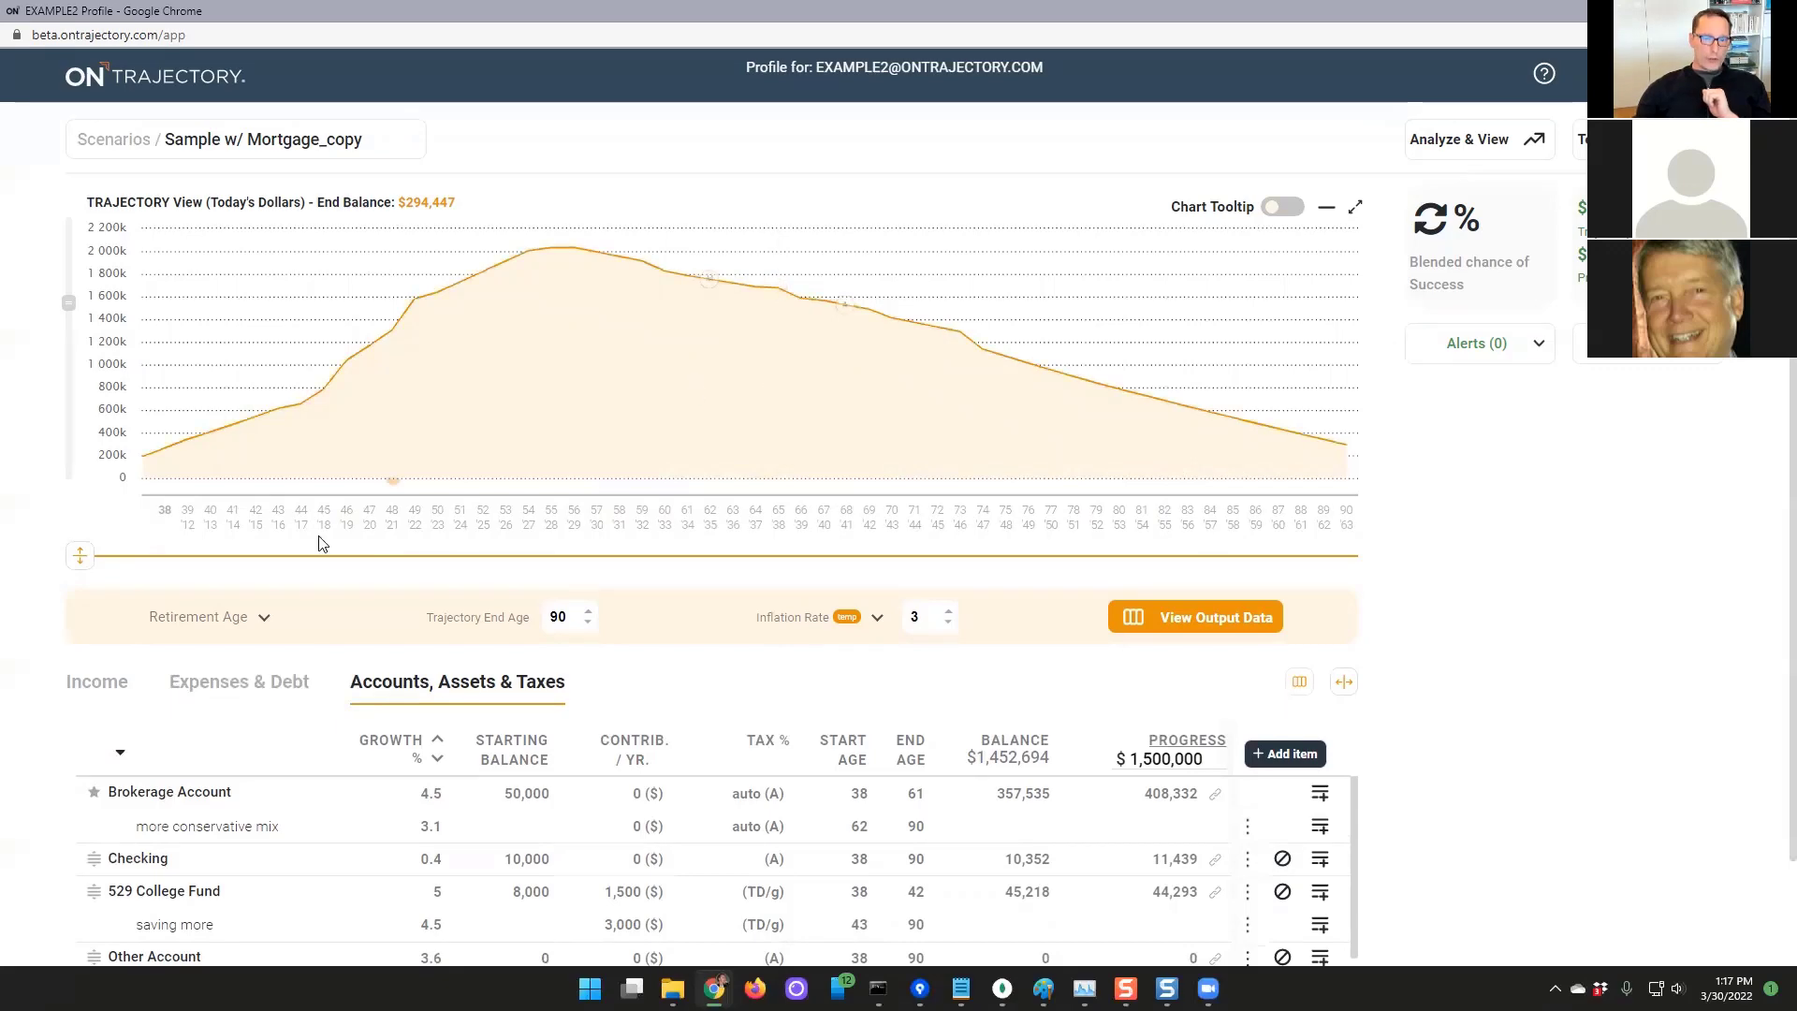
pyautogui.moveTo(82, 555); pyautogui.dragTo(80, 442)
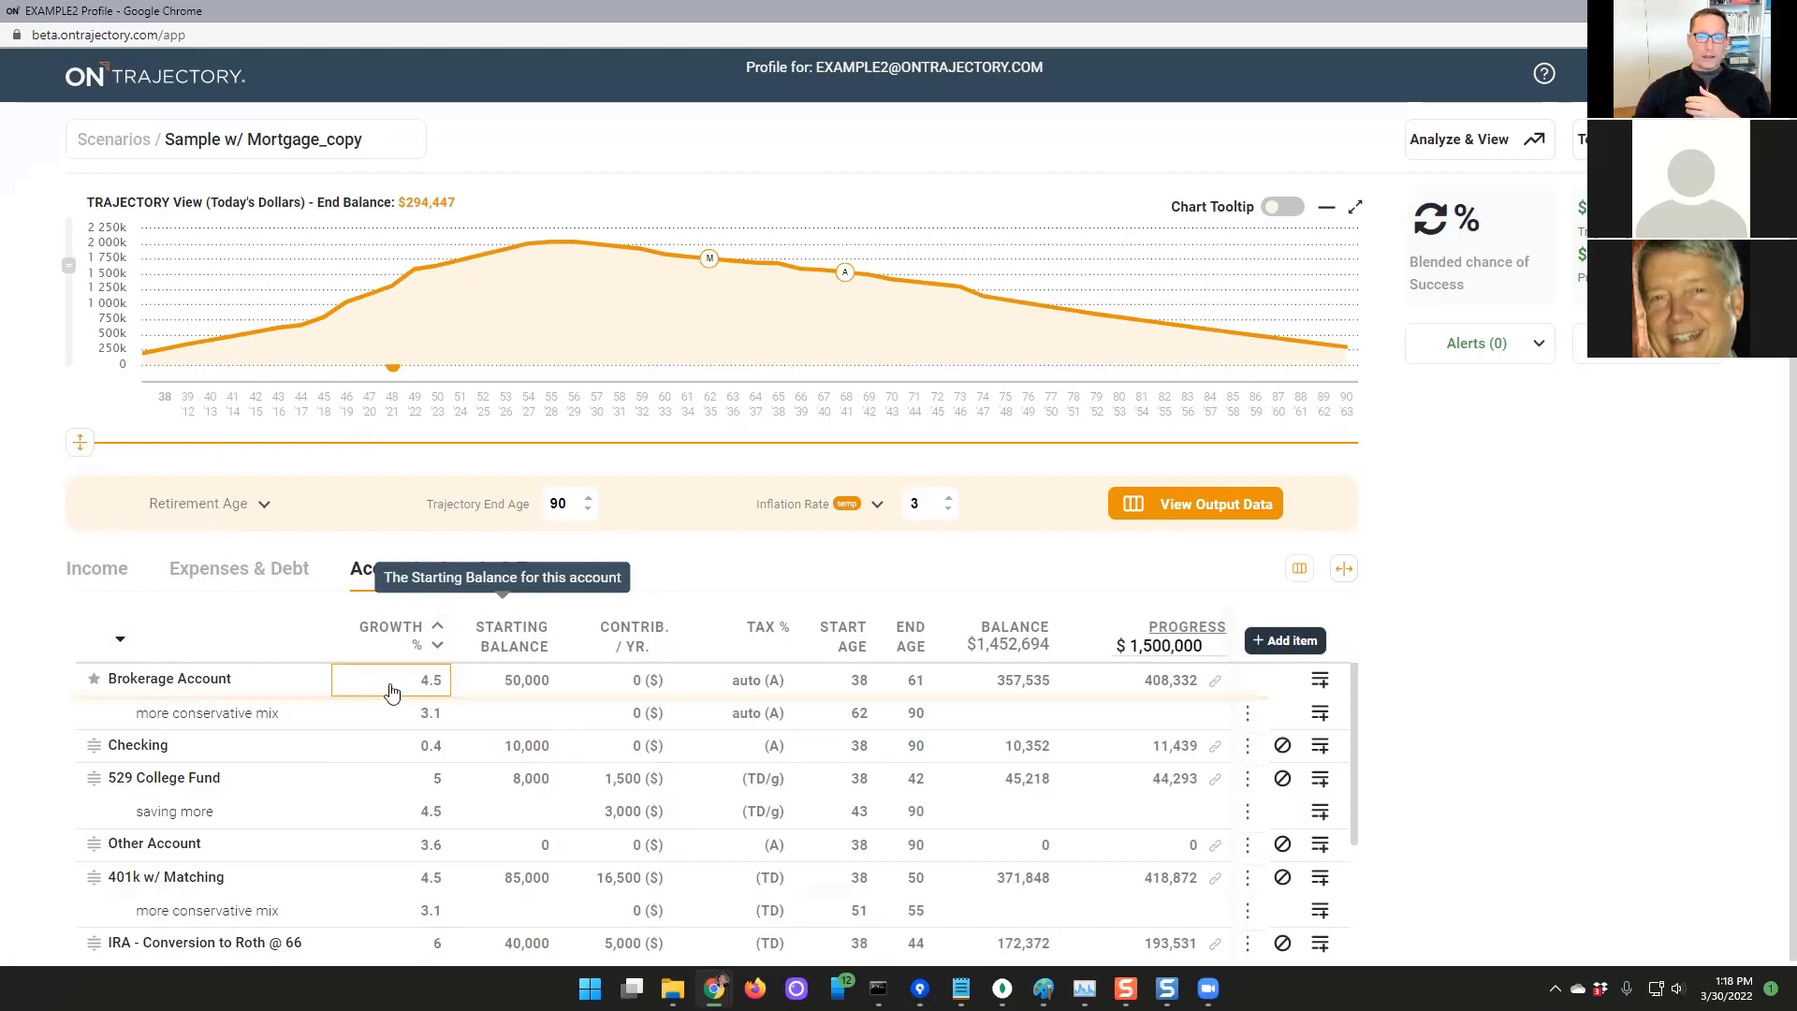
# Raise growth across all investment accounts by 0.5% and look at the Inflation Rate setting
pyautogui.click(428, 685)
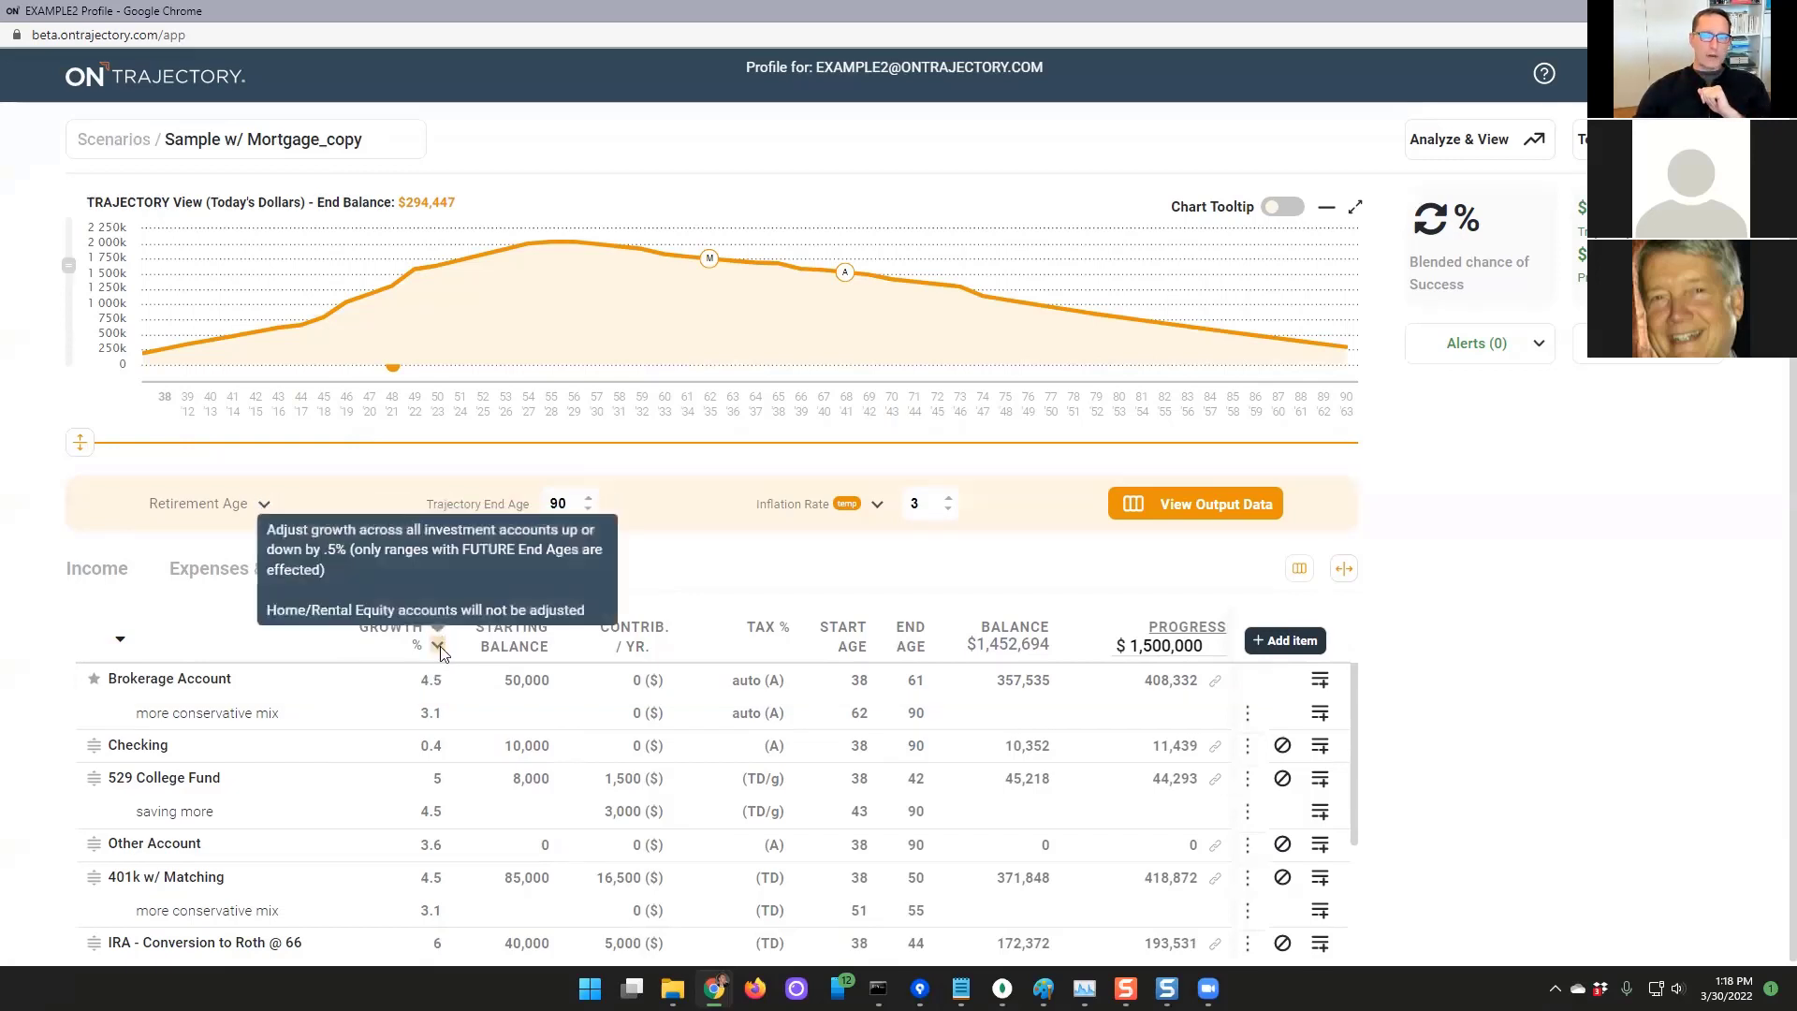
pyautogui.click(439, 644)
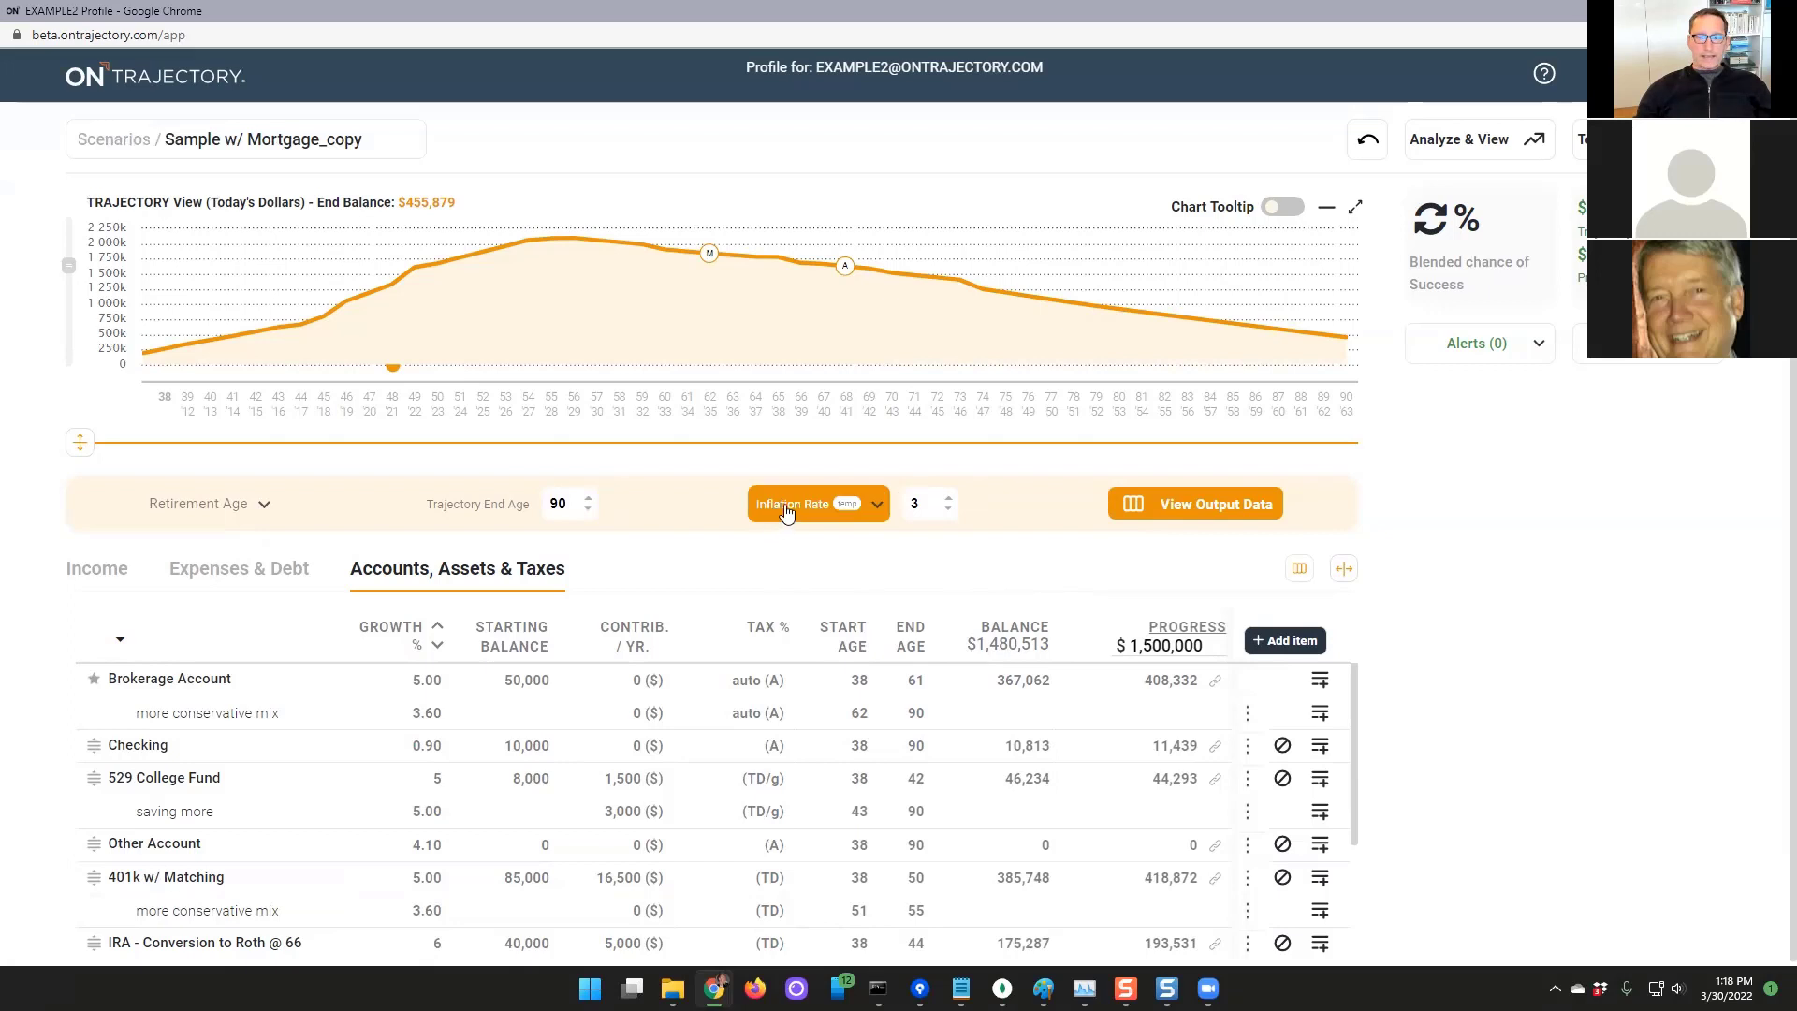
pyautogui.moveTo(791, 508)
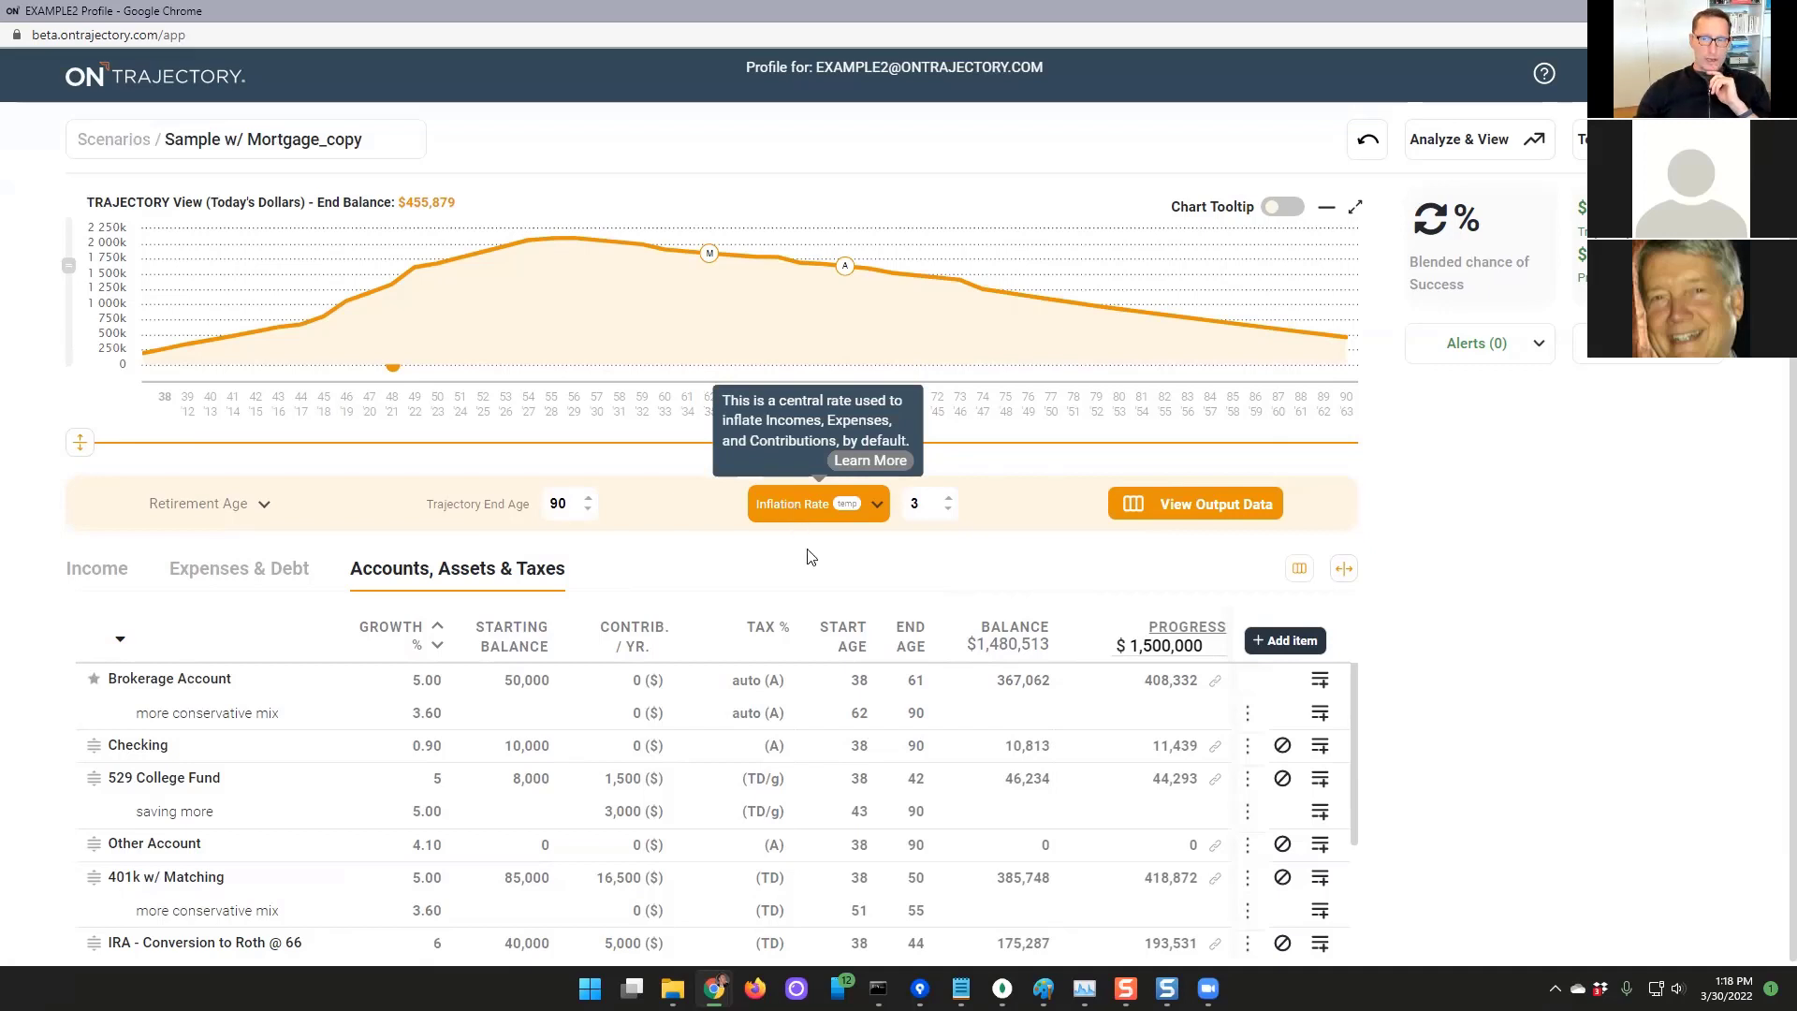
pyautogui.click(791, 509)
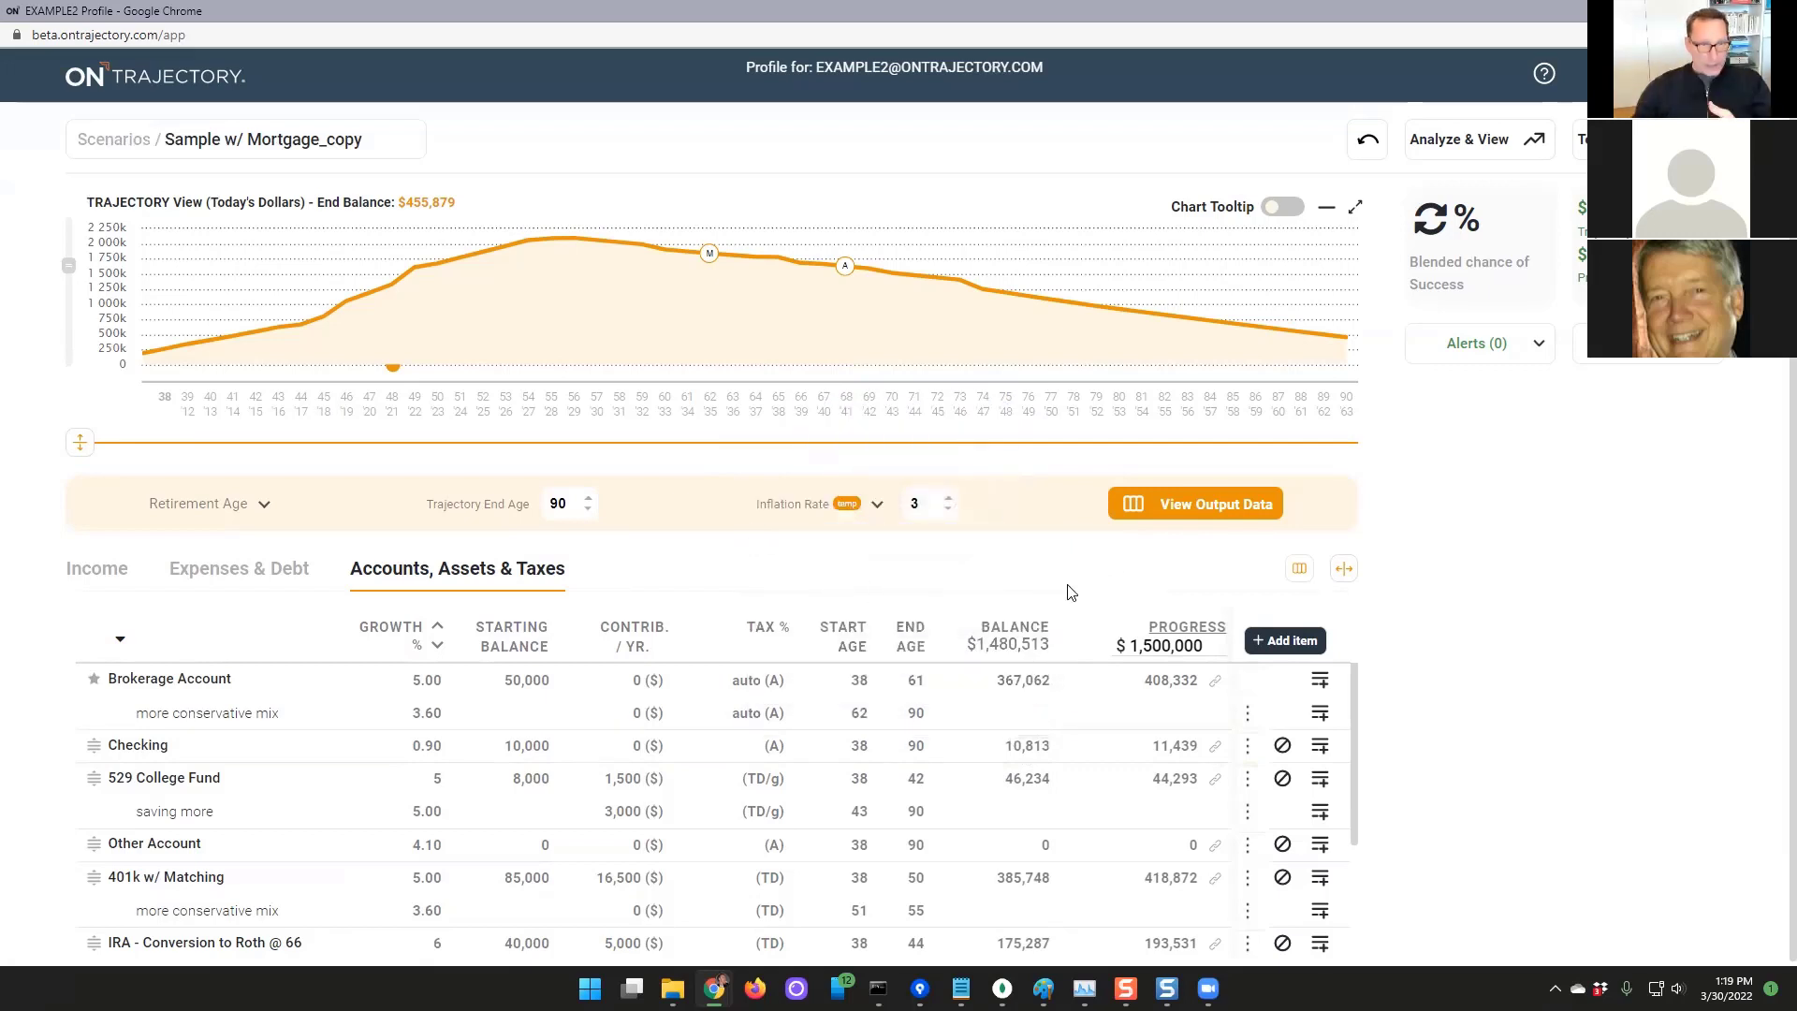
pyautogui.moveTo(927, 511)
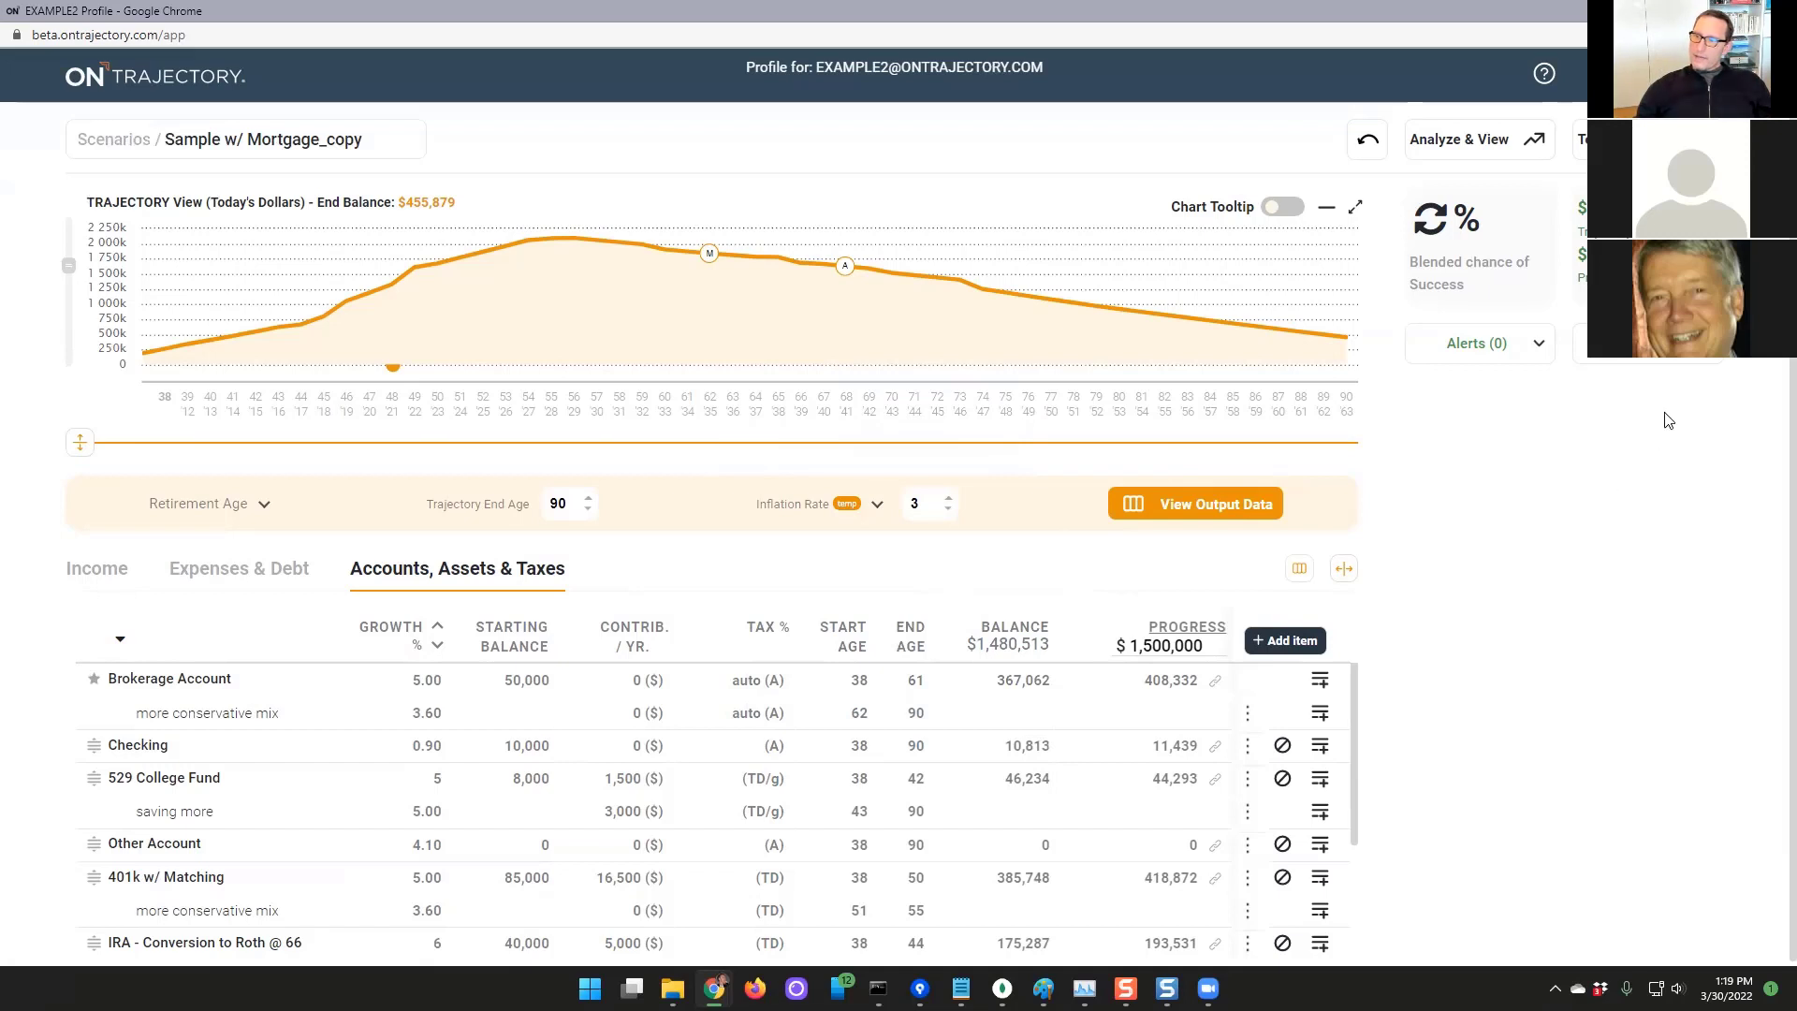
# Run Optimize Spending with a $50,000 trajectory end balance and a 90% minimum chance of success
pyautogui.click(1631, 361)
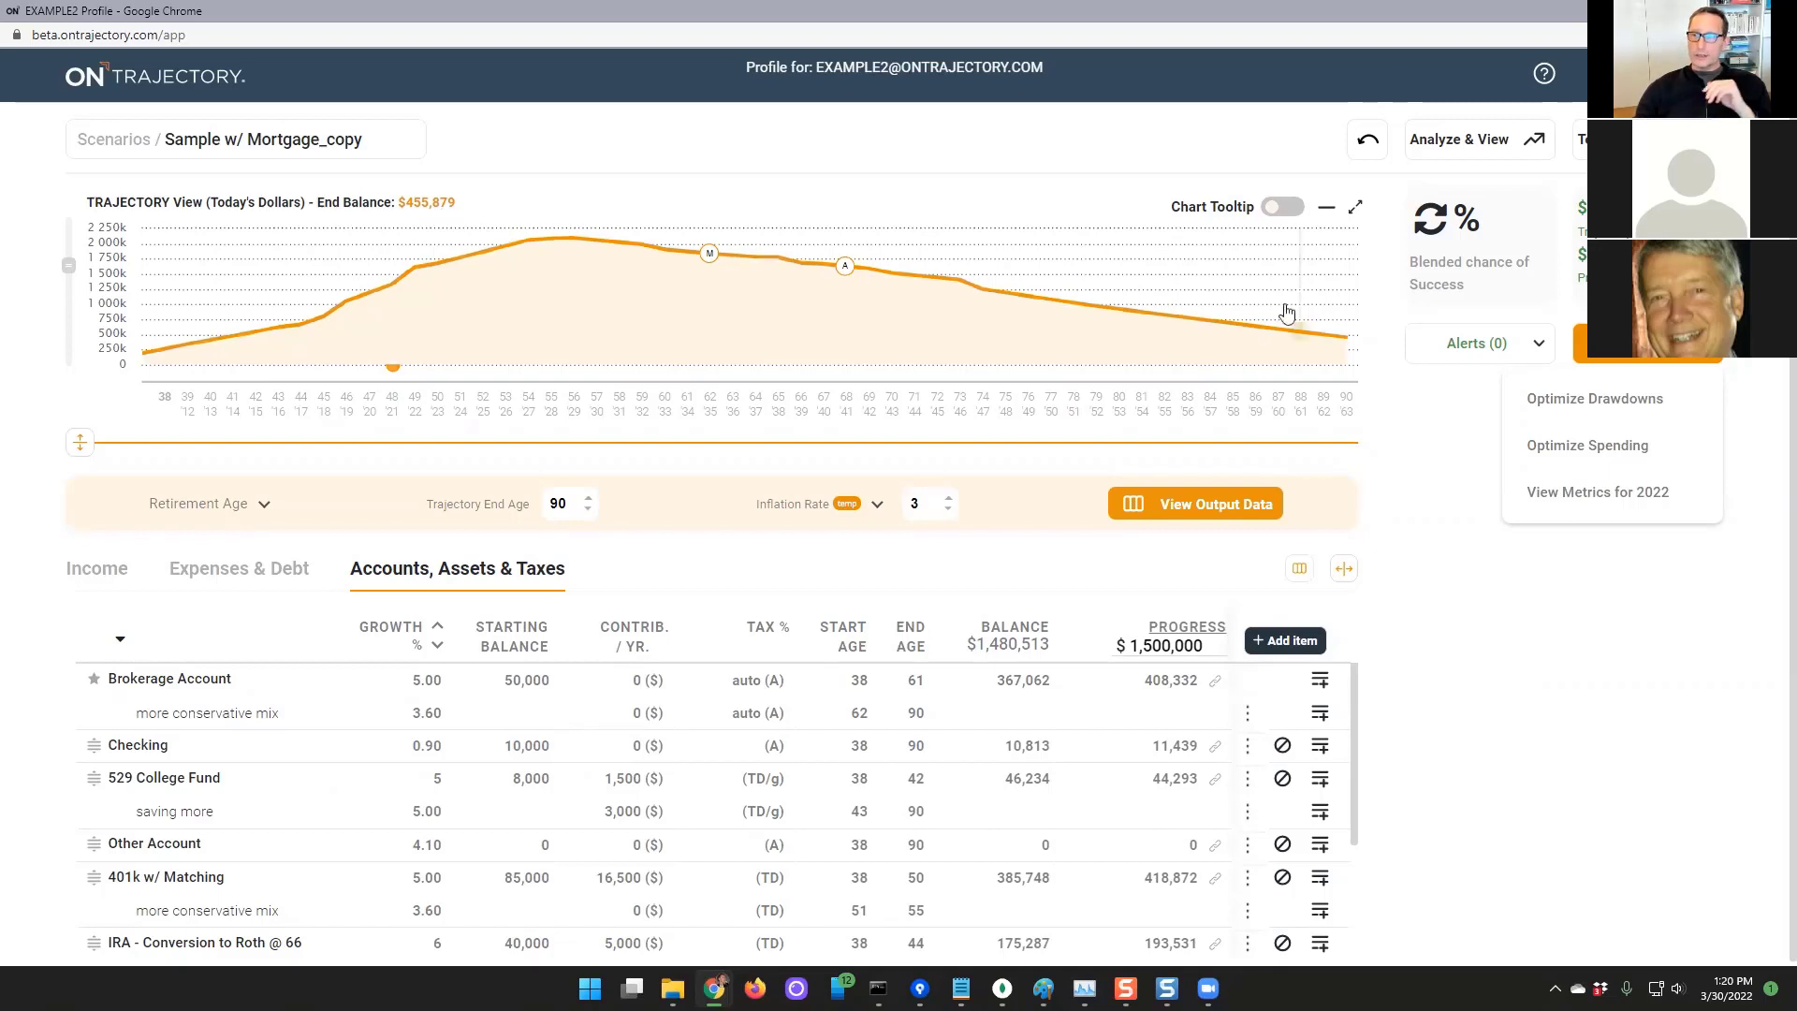
pyautogui.click(1610, 451)
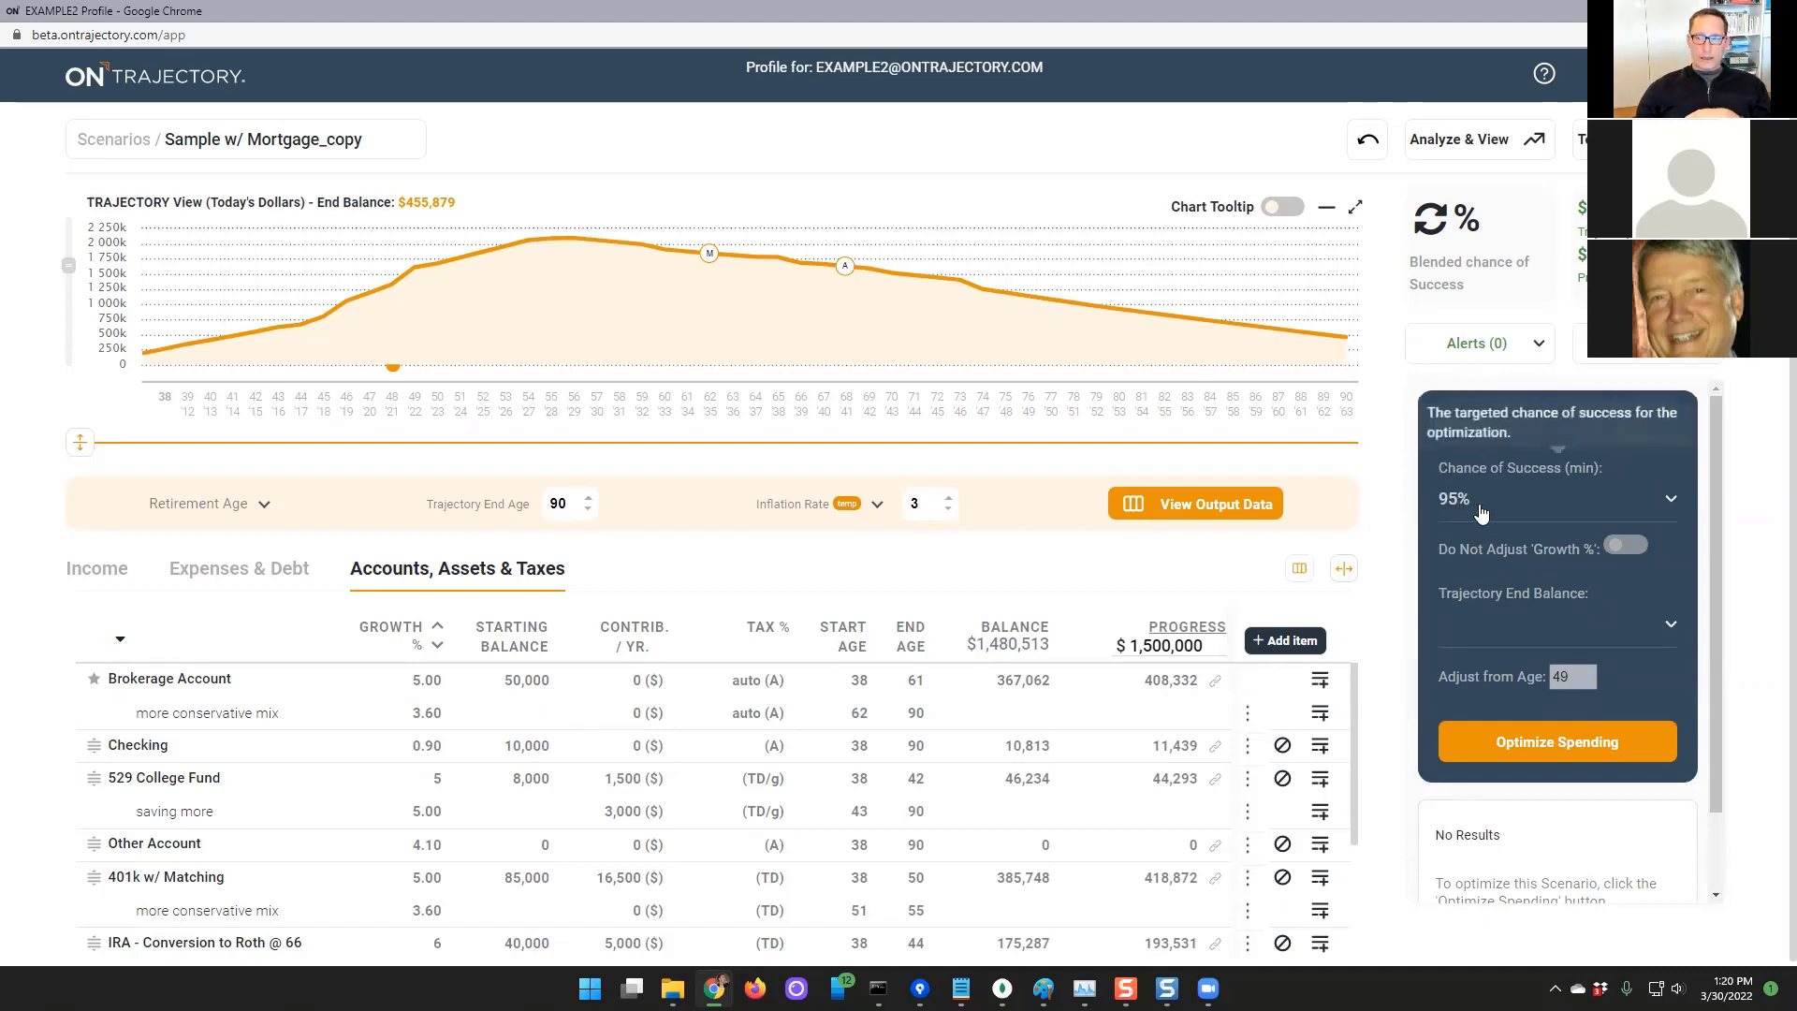
pyautogui.click(1551, 635)
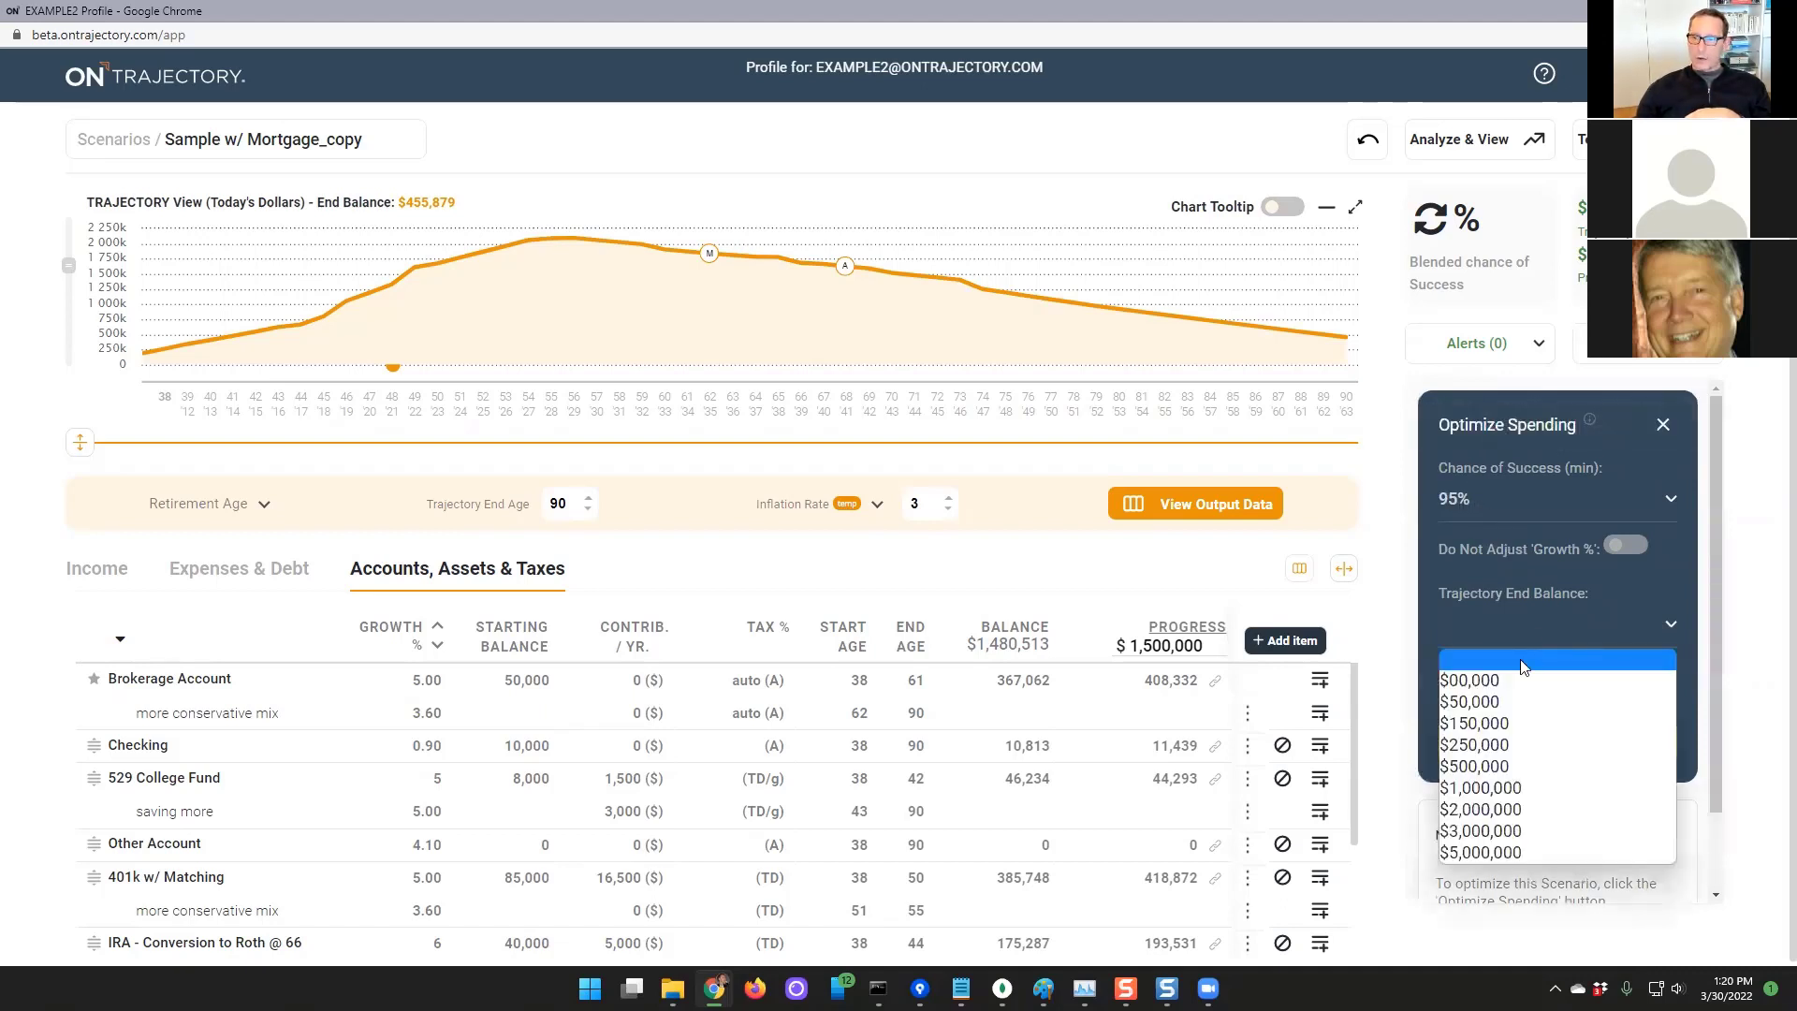
pyautogui.click(1494, 704)
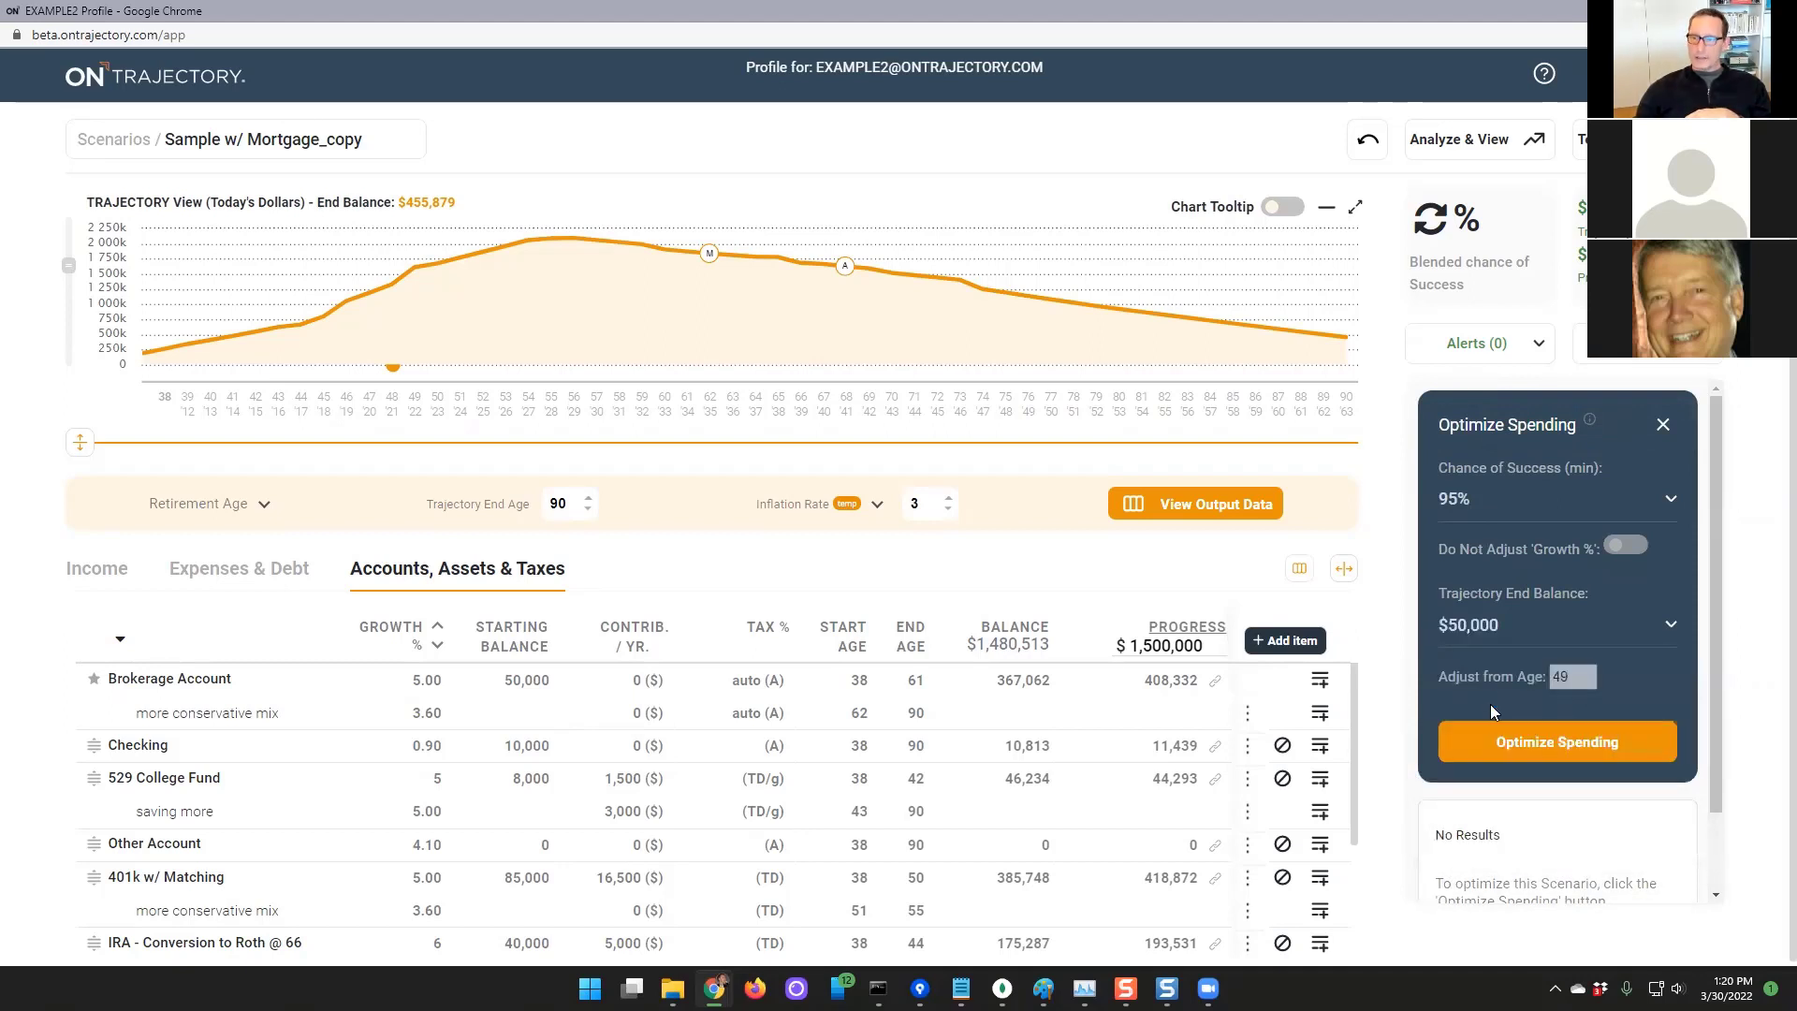
pyautogui.click(1476, 504)
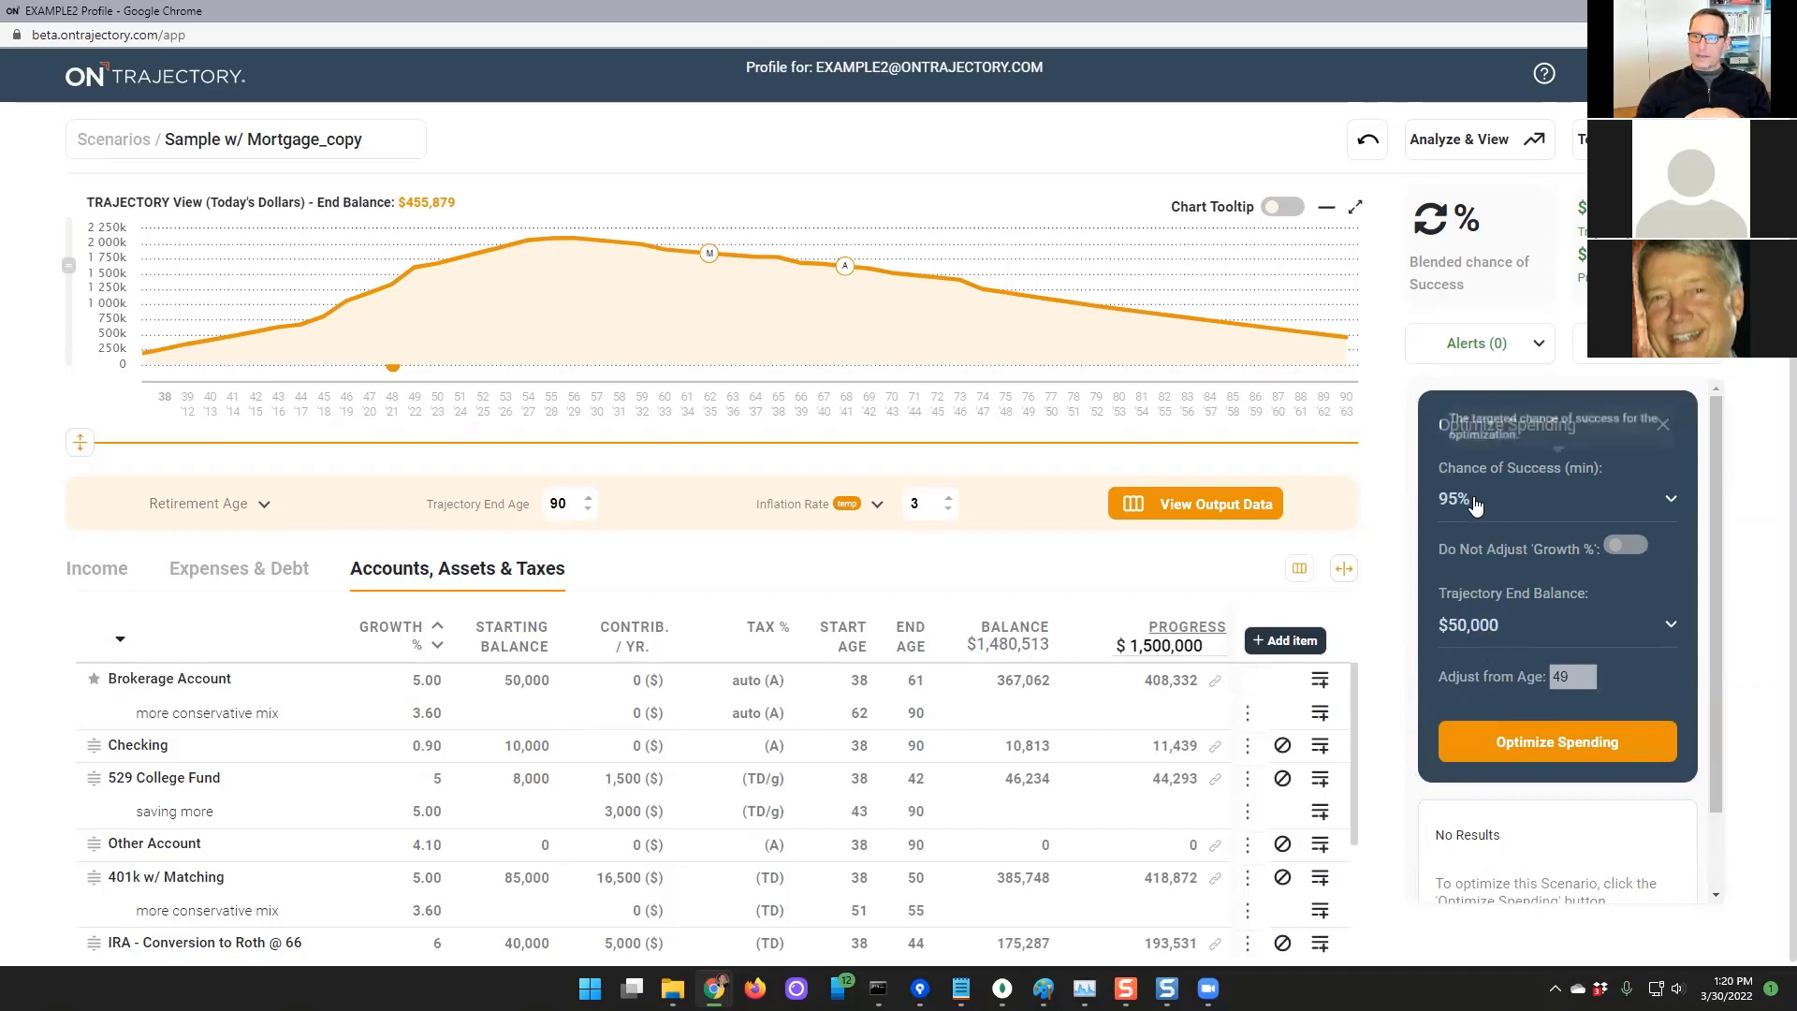
pyautogui.click(1475, 550)
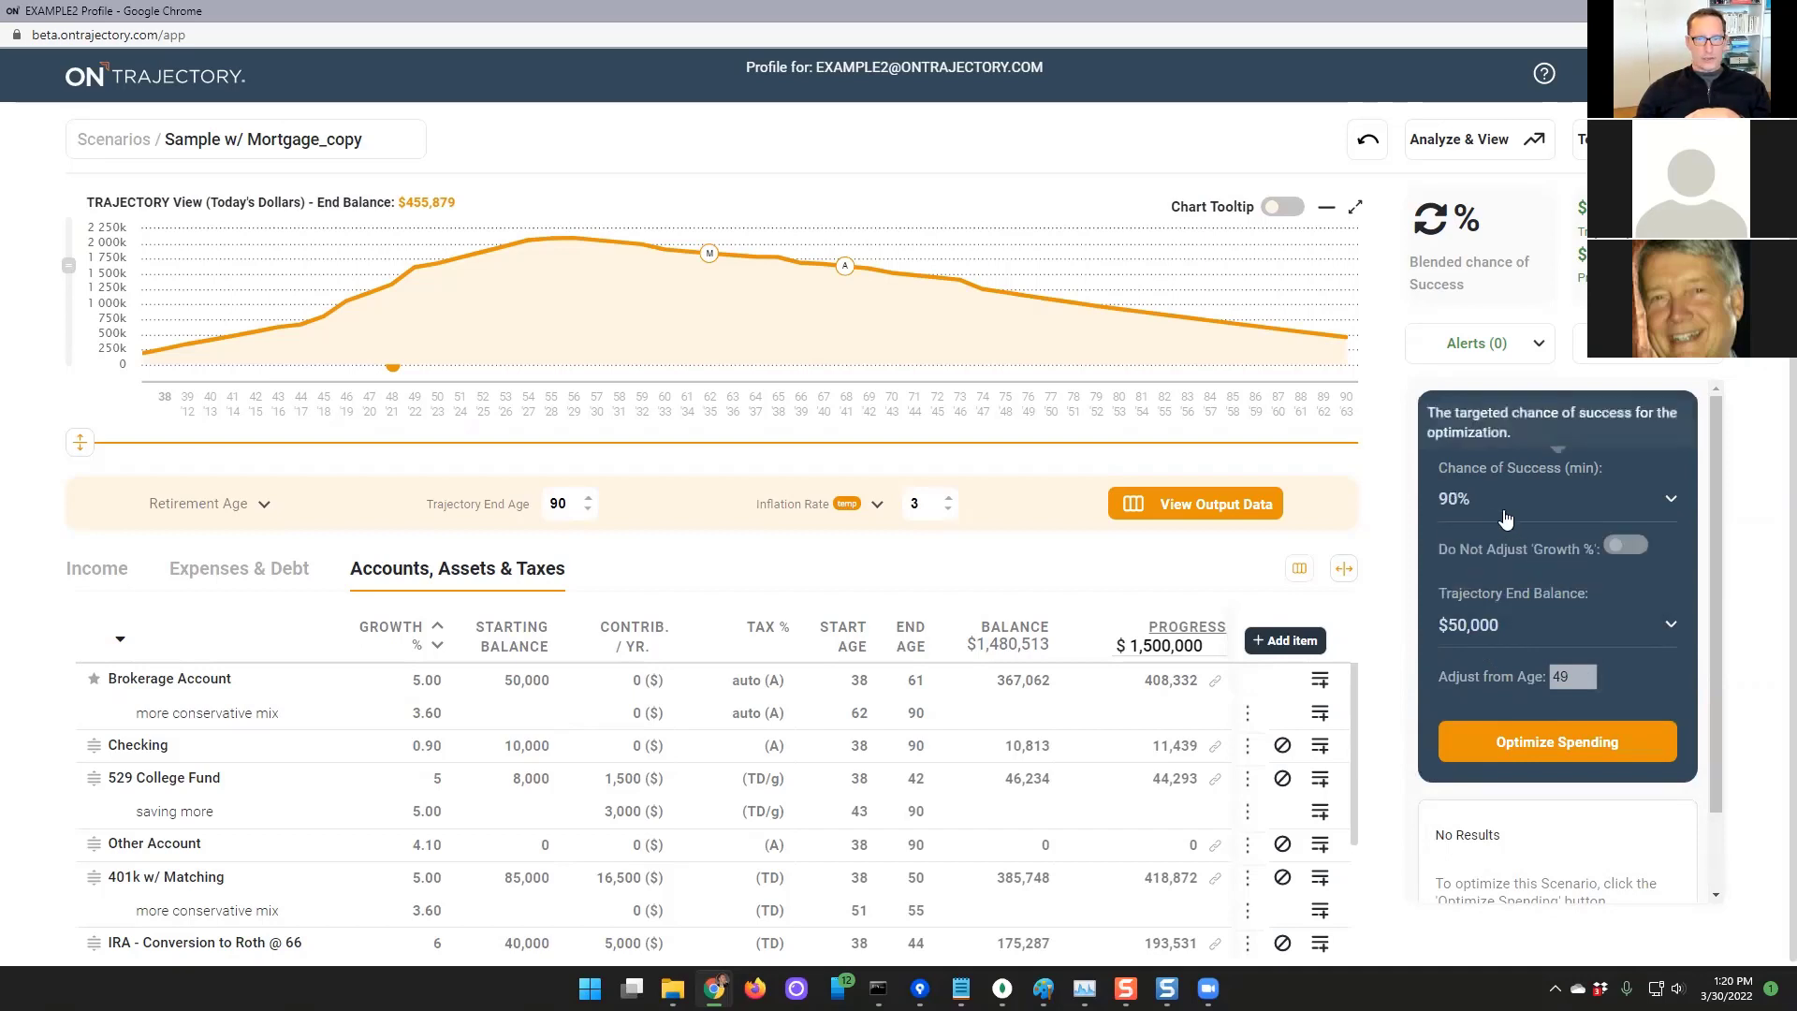
pyautogui.click(1567, 741)
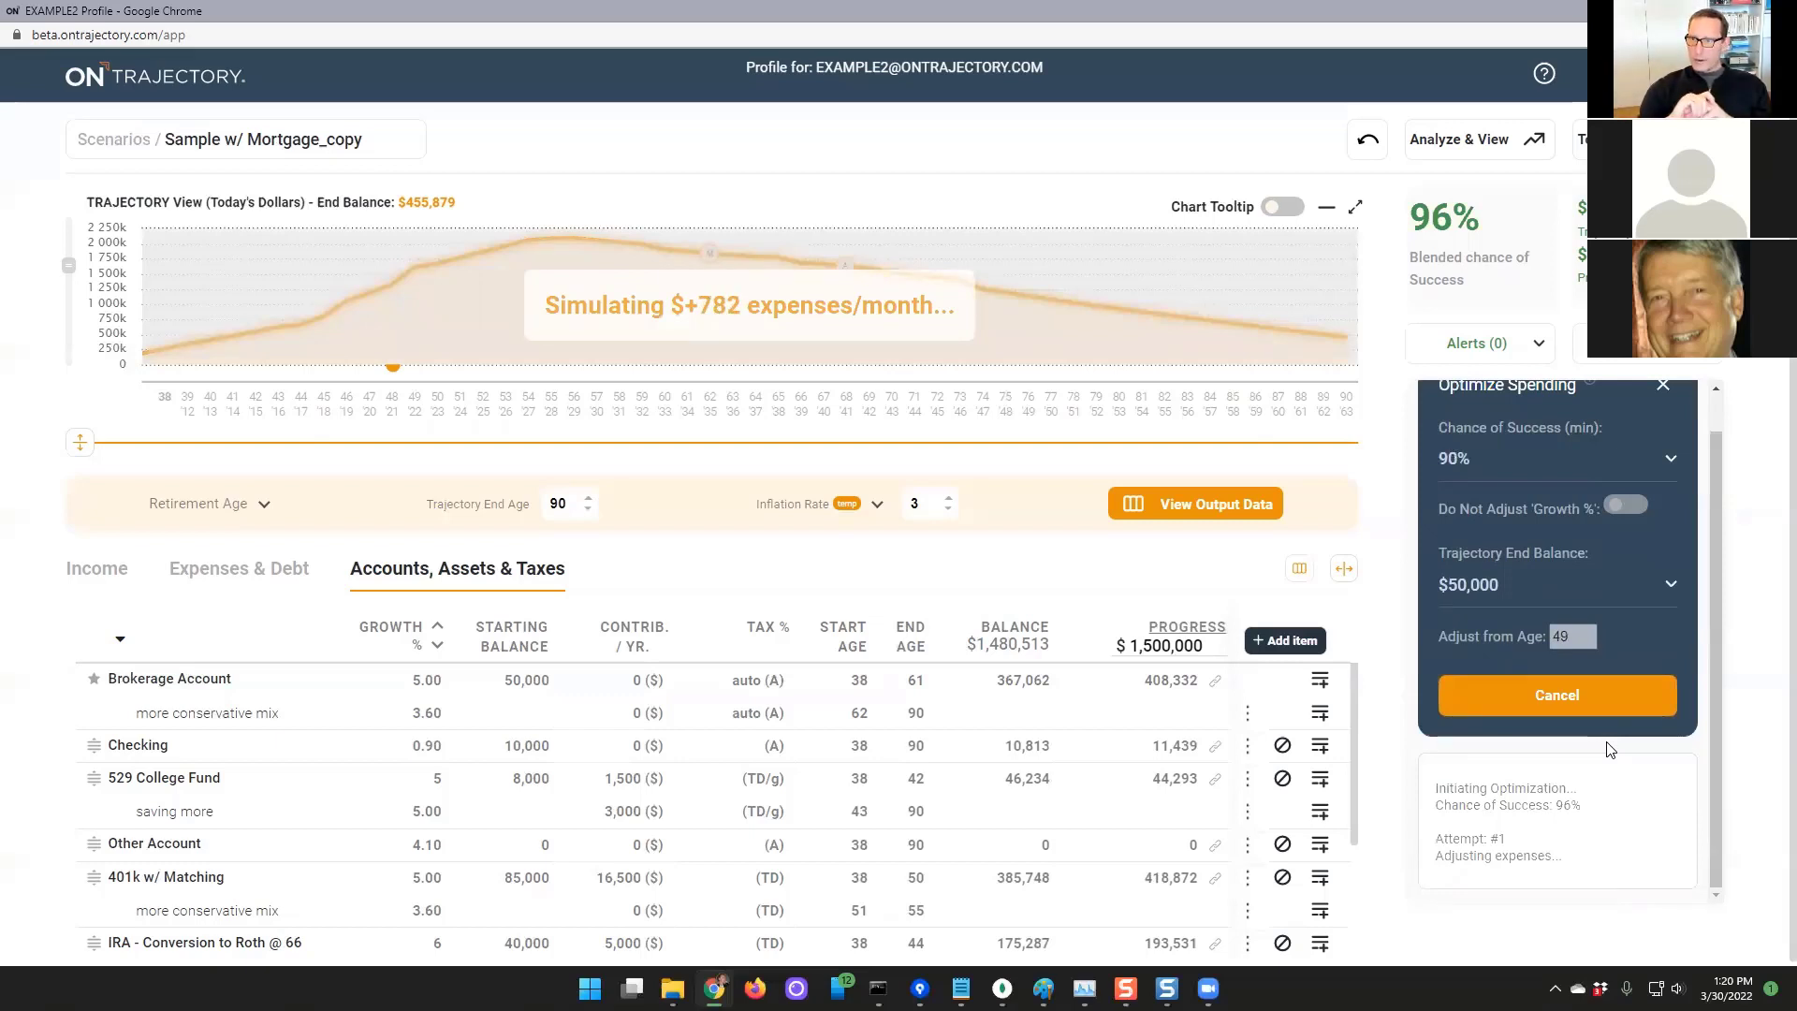
# Follow the optimization attempts, keep the suggested adjustments and acknowledge the summary of changes
pyautogui.scroll(1, 1592, 748)
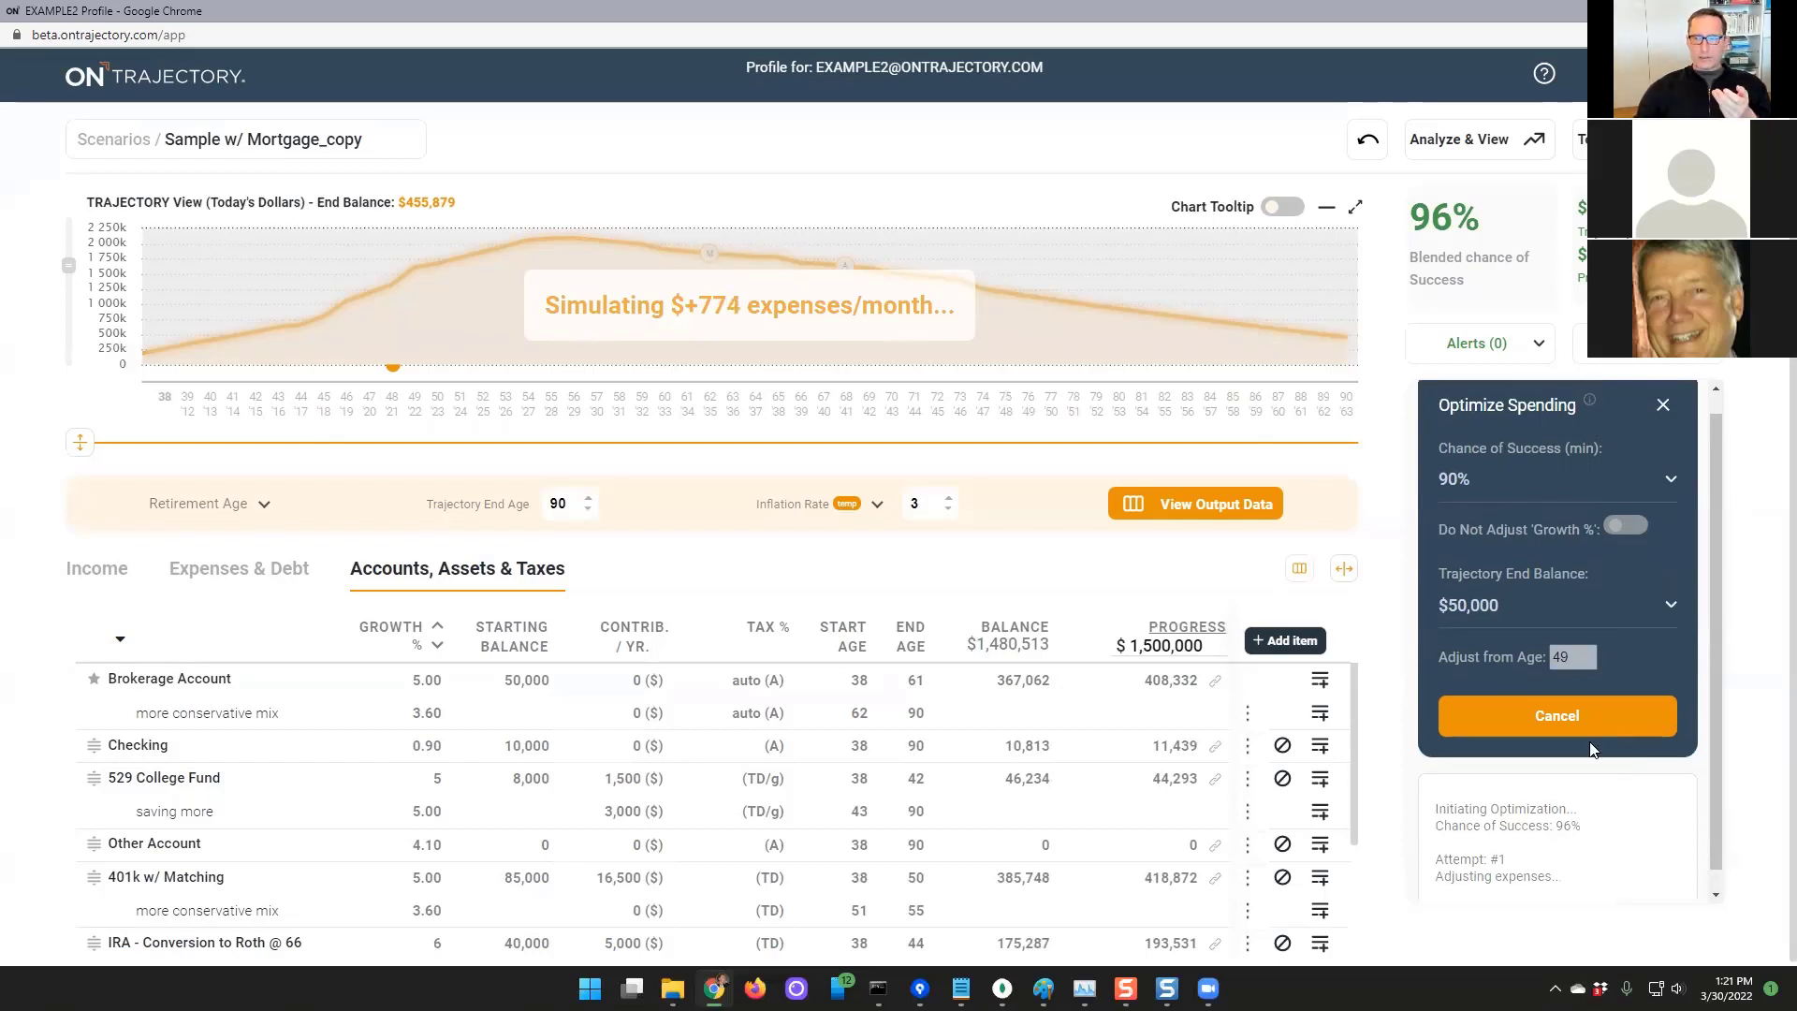
pyautogui.scroll(1, 1592, 748)
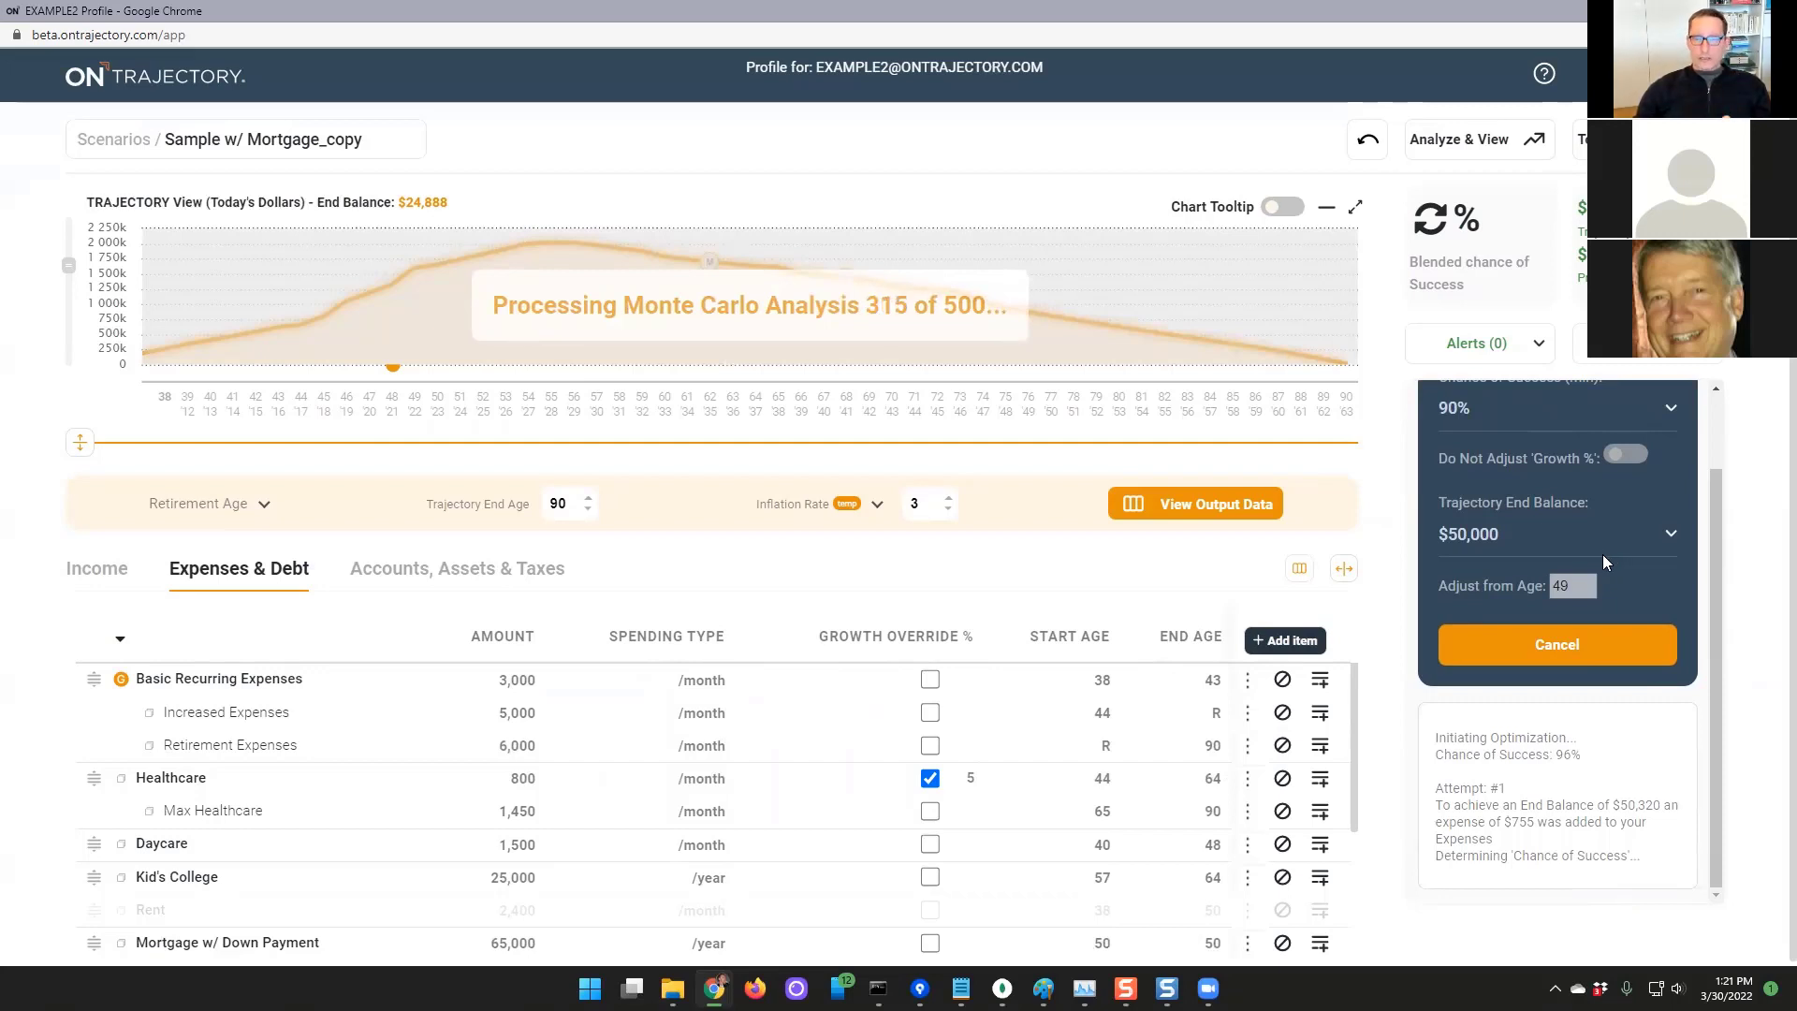
pyautogui.scroll(1, 1580, 530)
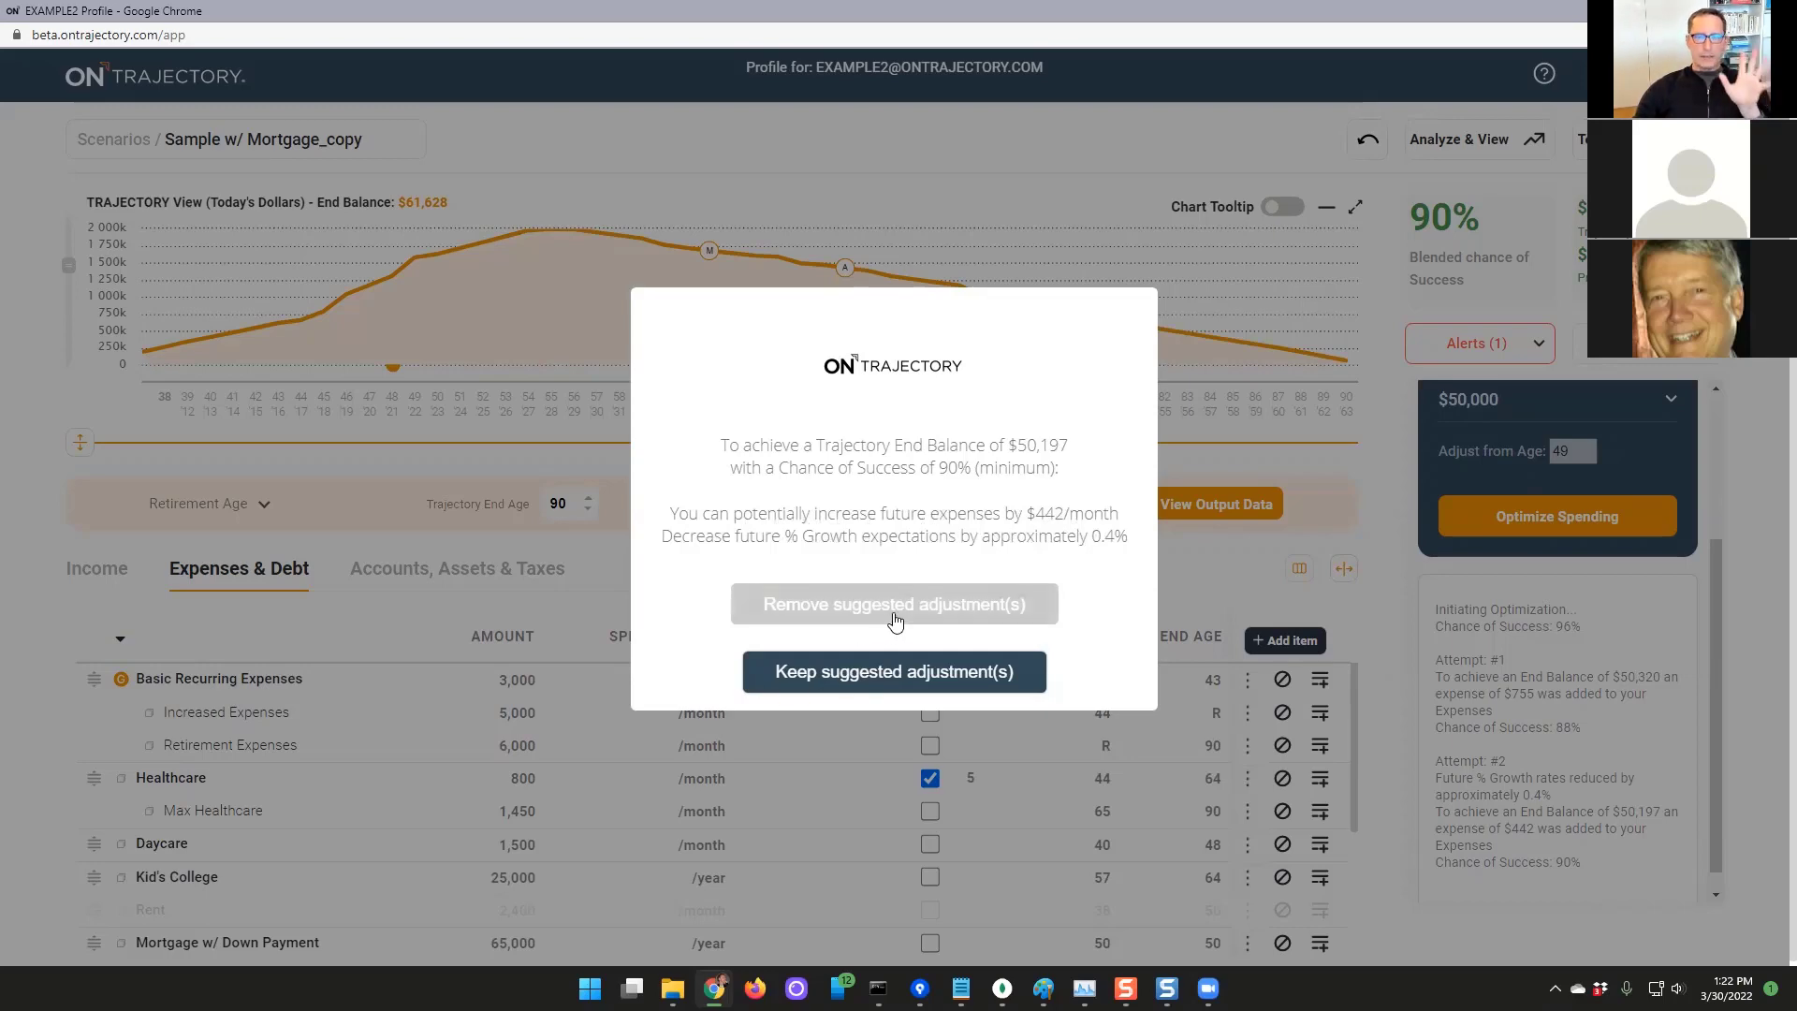
pyautogui.click(891, 682)
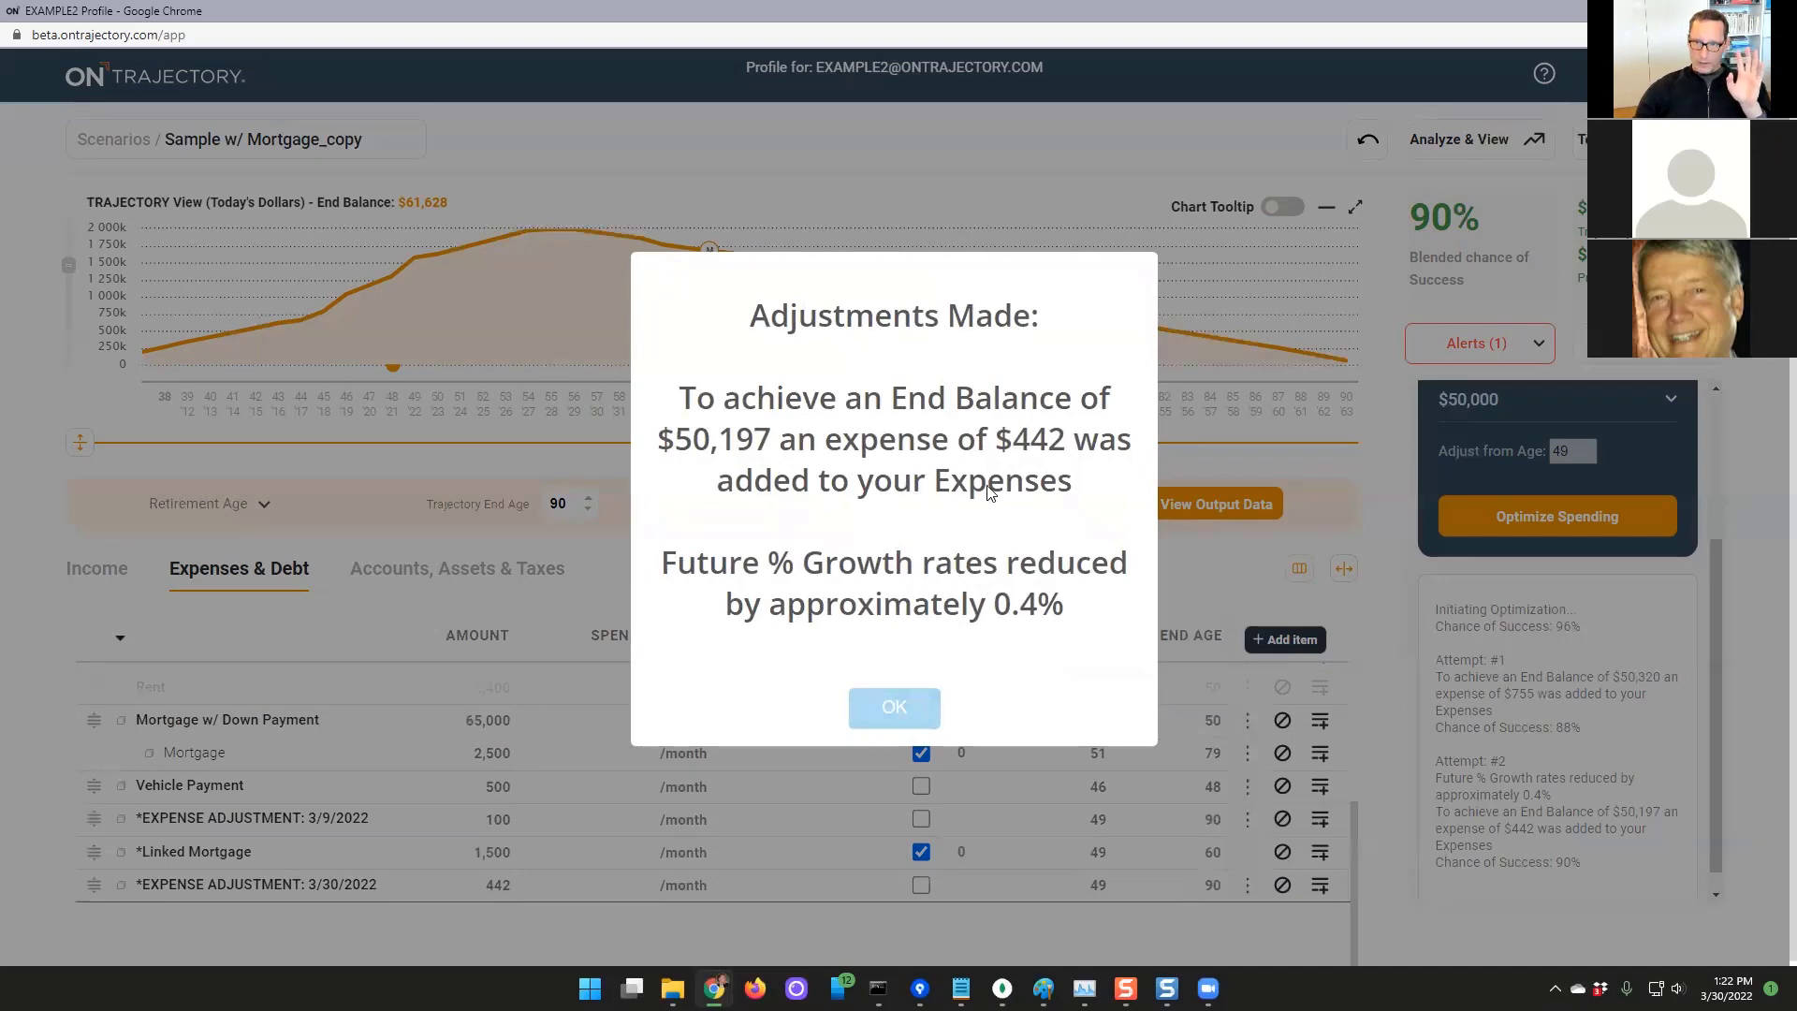
pyautogui.click(900, 714)
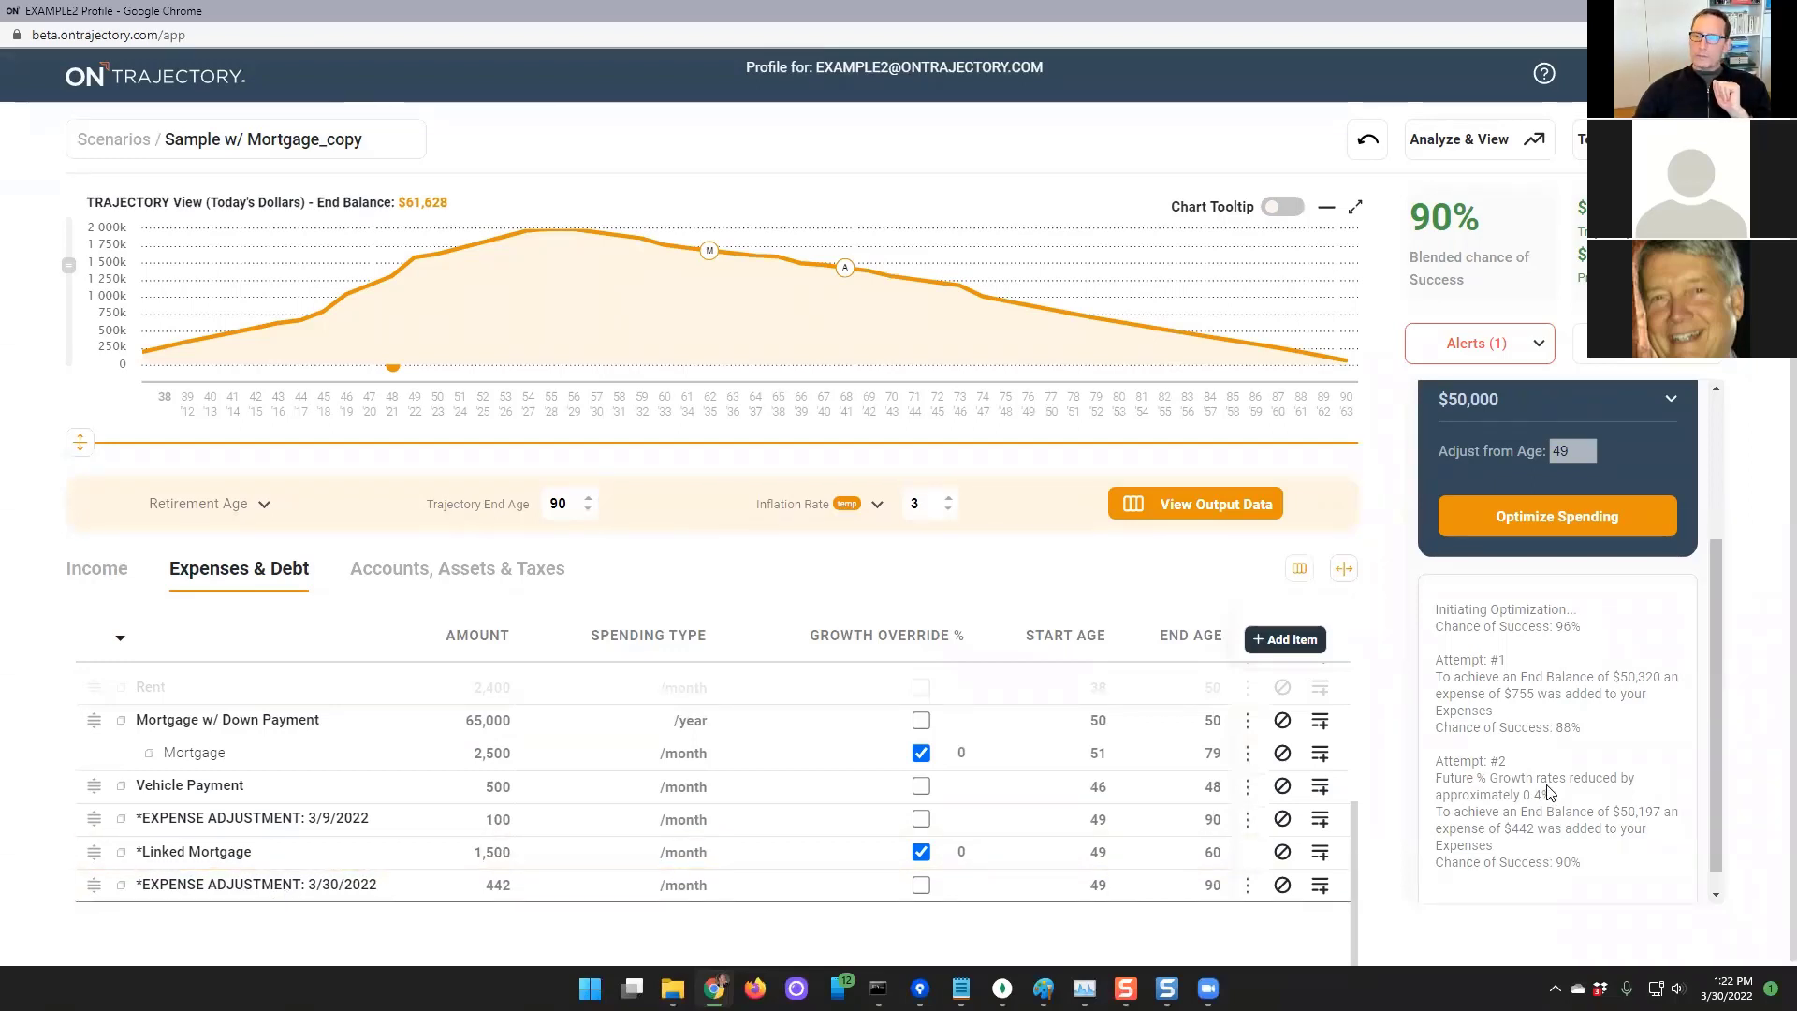
# Turn on Do Not Adjust 'Growth %' in the Optimize Spending settings
pyautogui.scroll(2, 1553, 791)
pyautogui.scroll(1, 1552, 792)
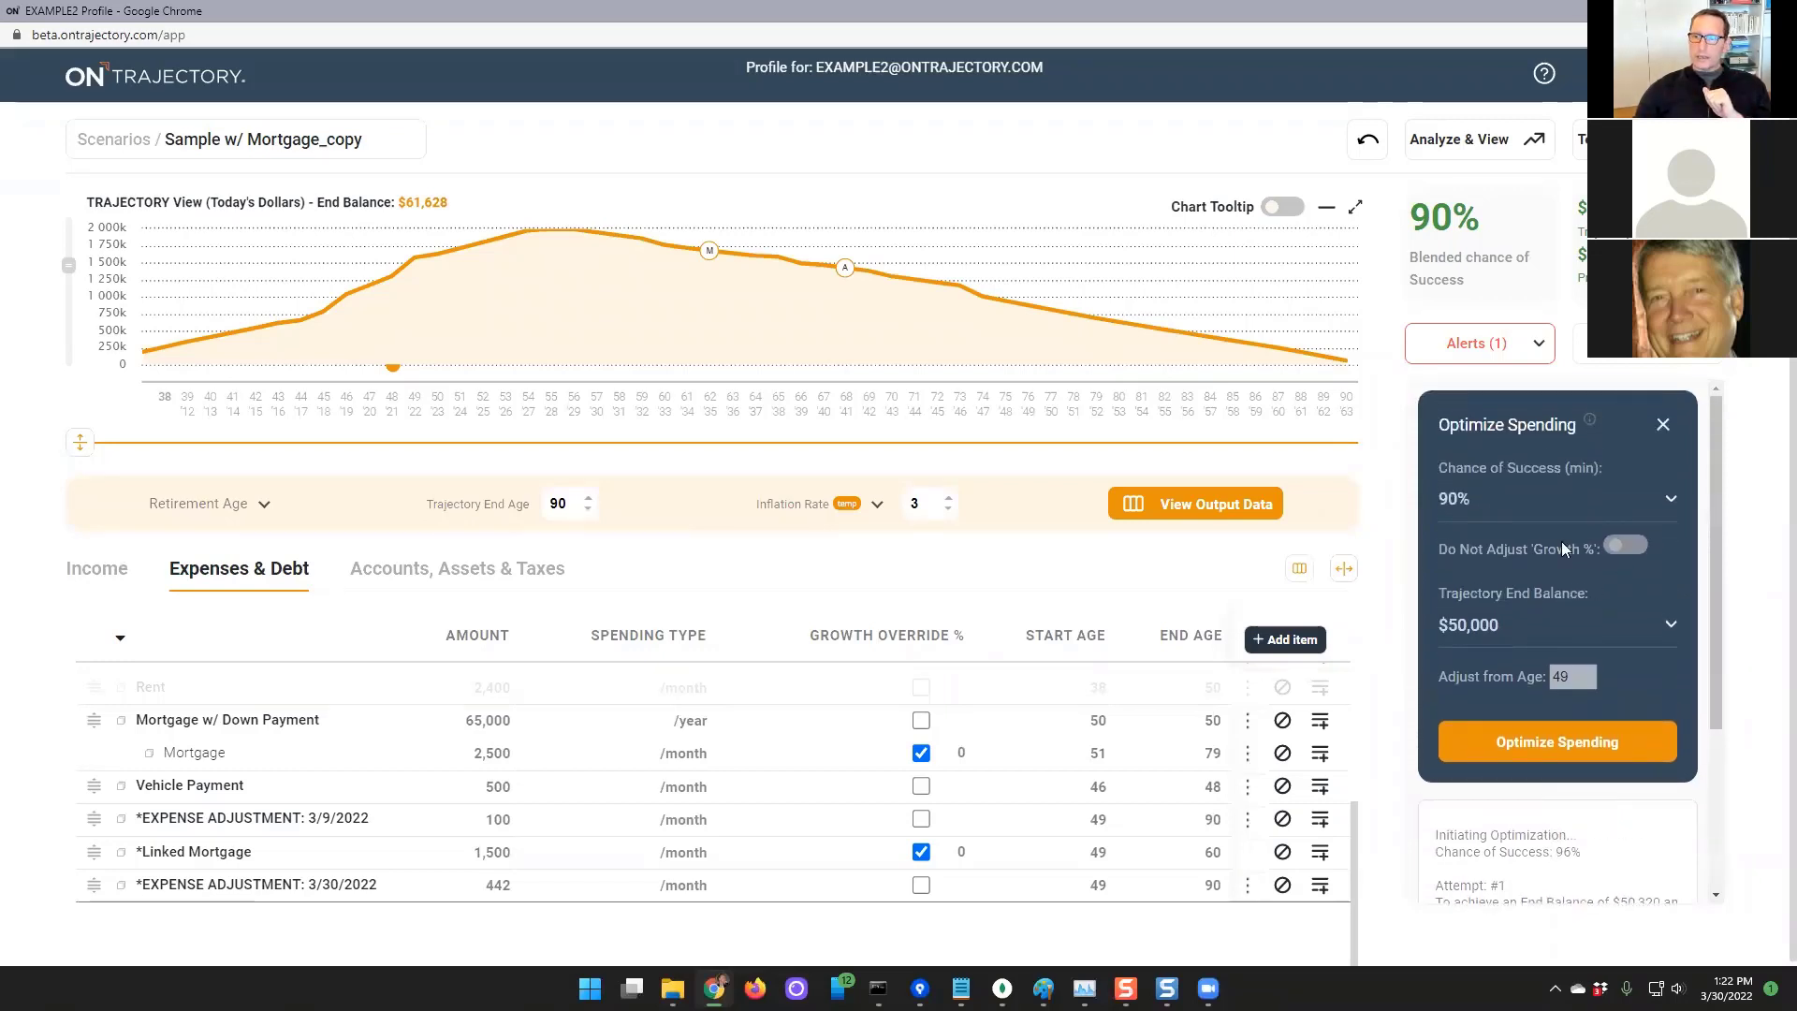
pyautogui.moveTo(1466, 554)
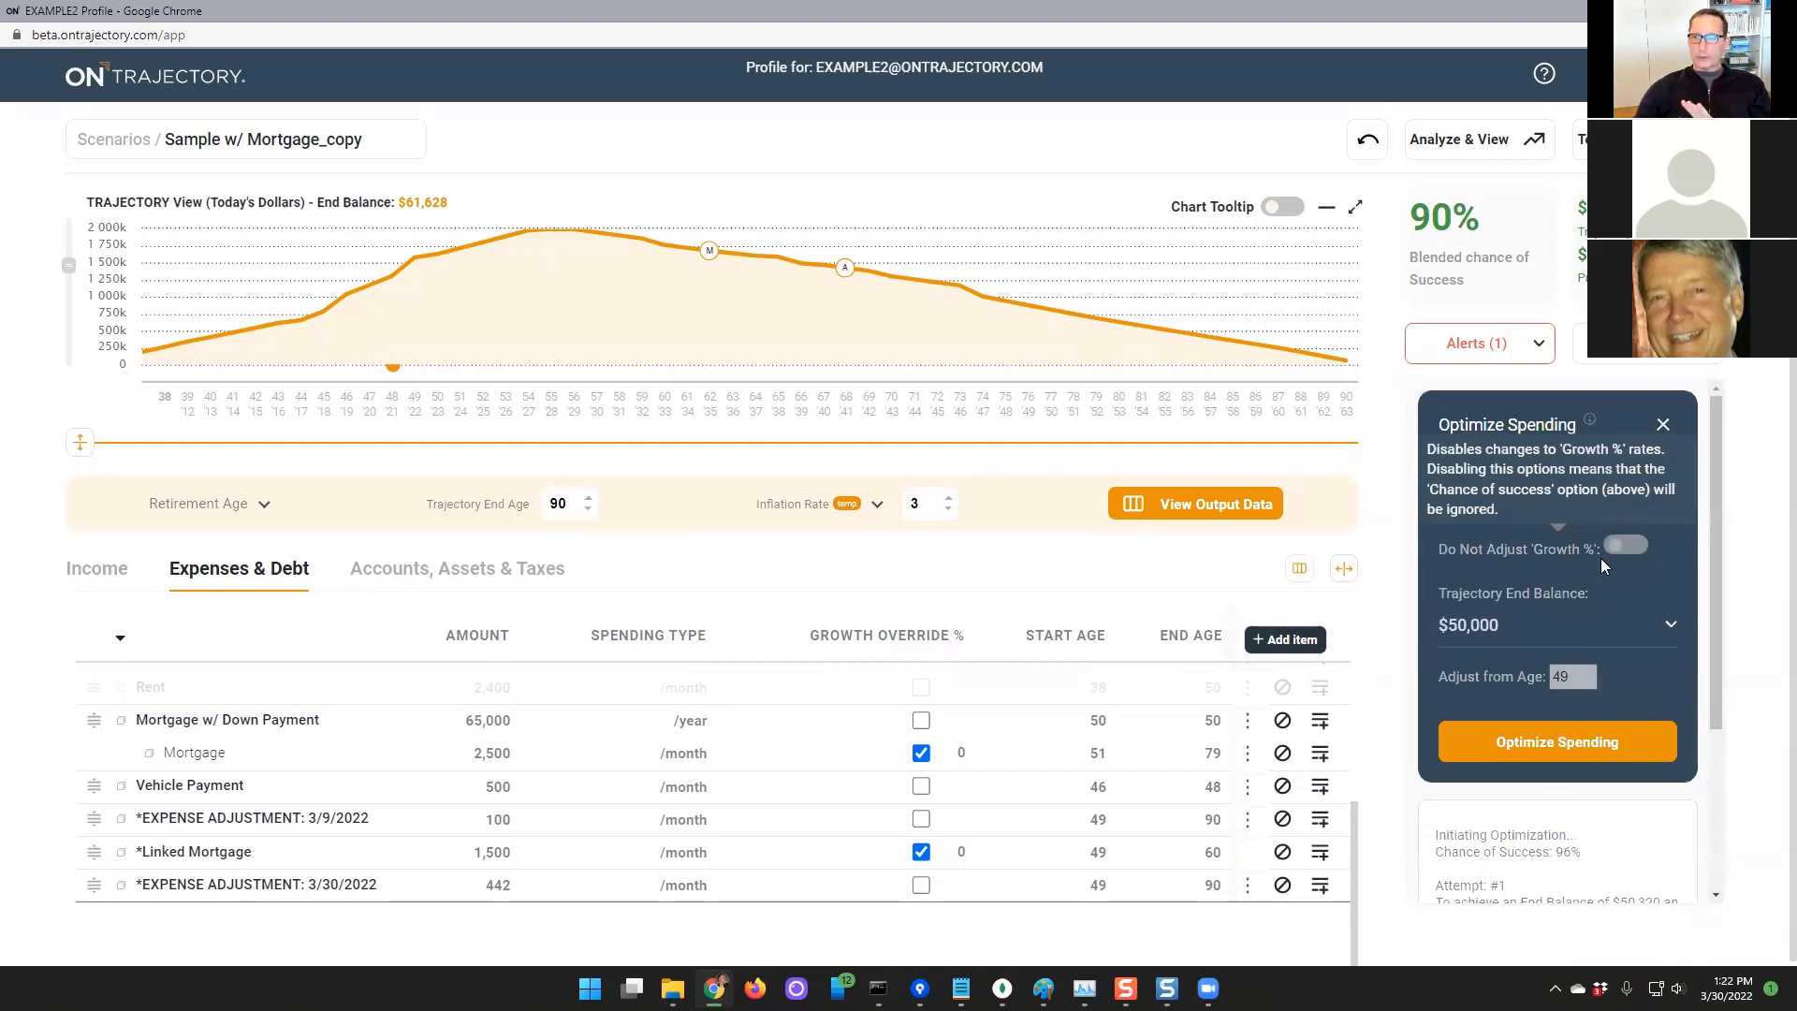
pyautogui.click(1626, 545)
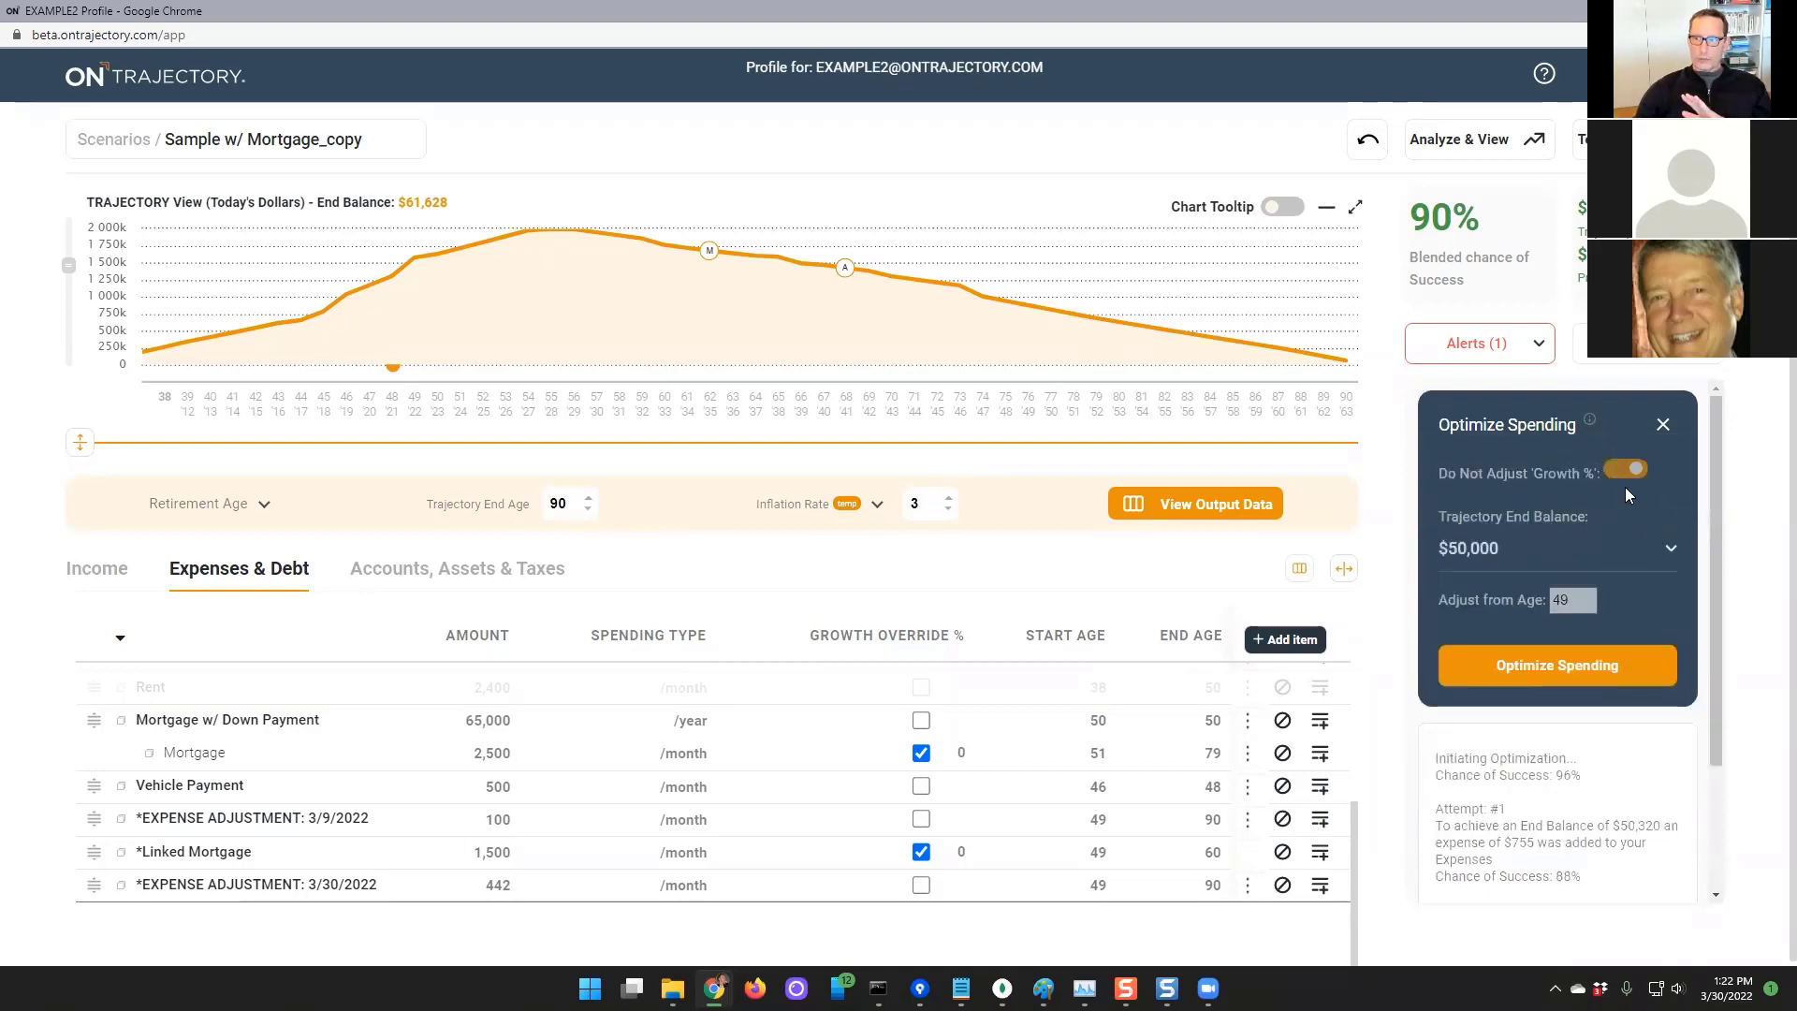
pyautogui.moveTo(1633, 483)
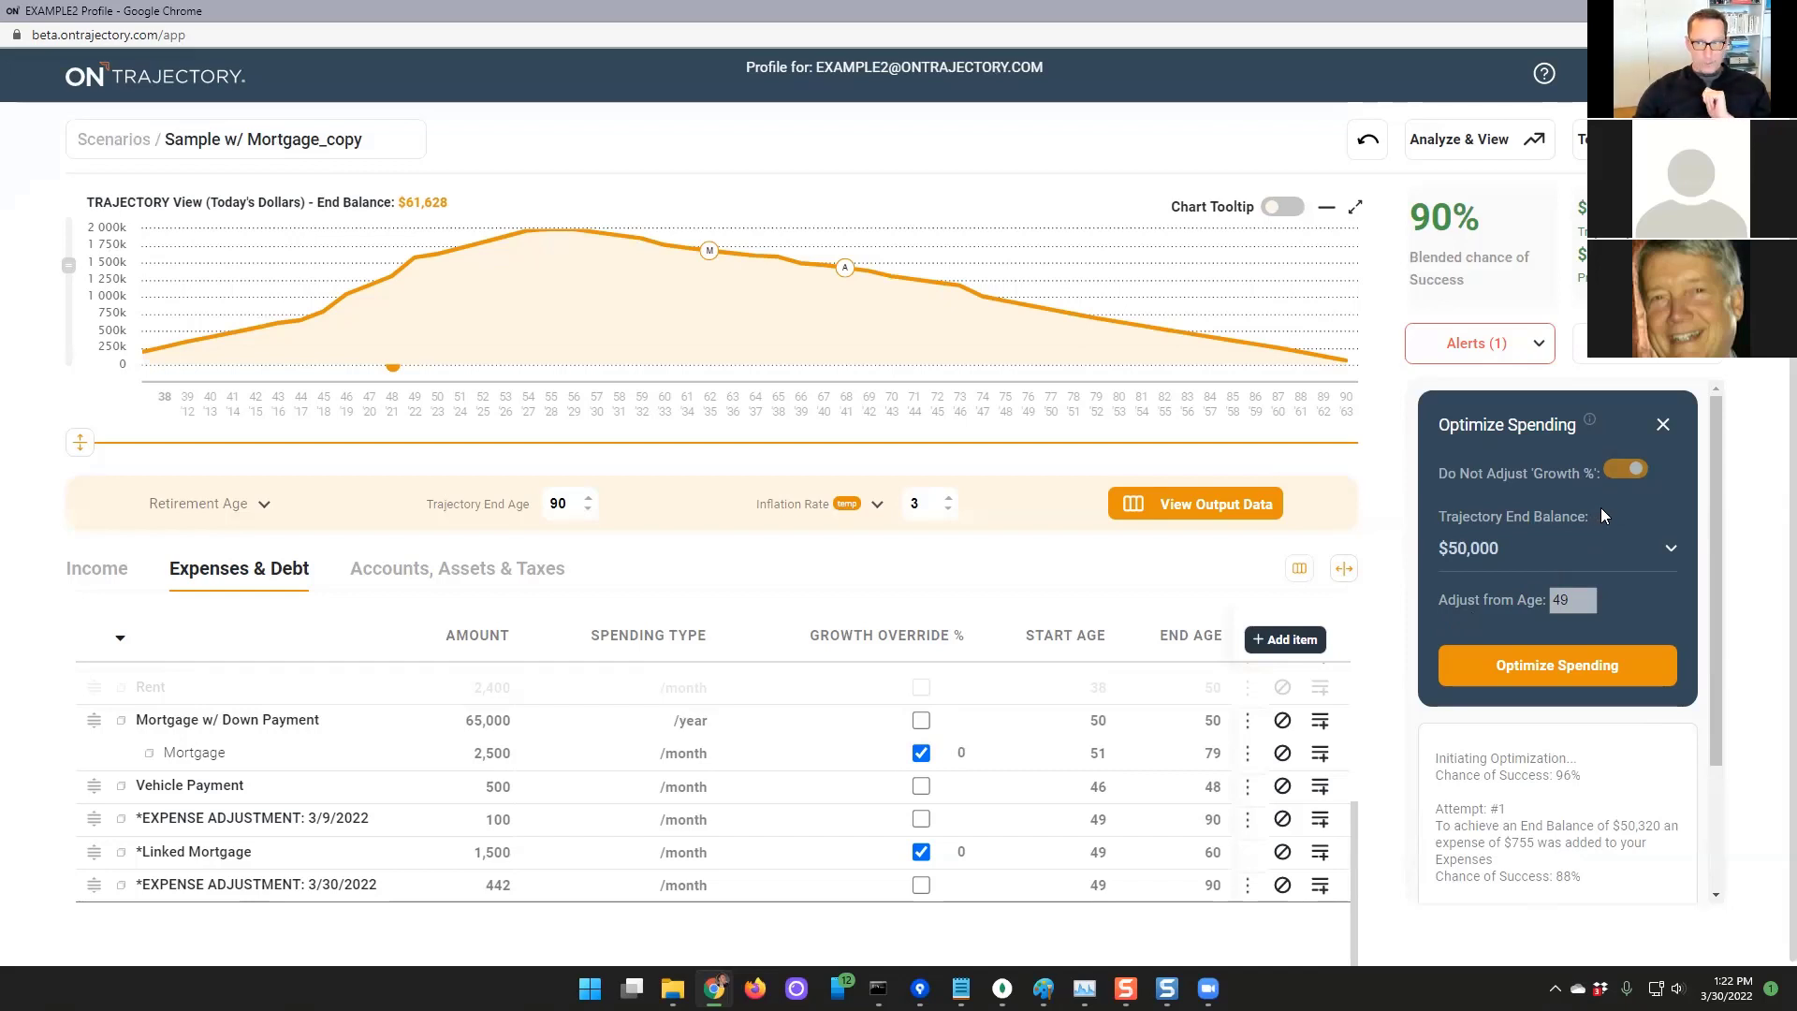
# Re-run Optimize Spending from age 65 with a $150,000 trajectory end balance, discarding the previous auto-adjustments
pyautogui.doubleClick(1572, 599)
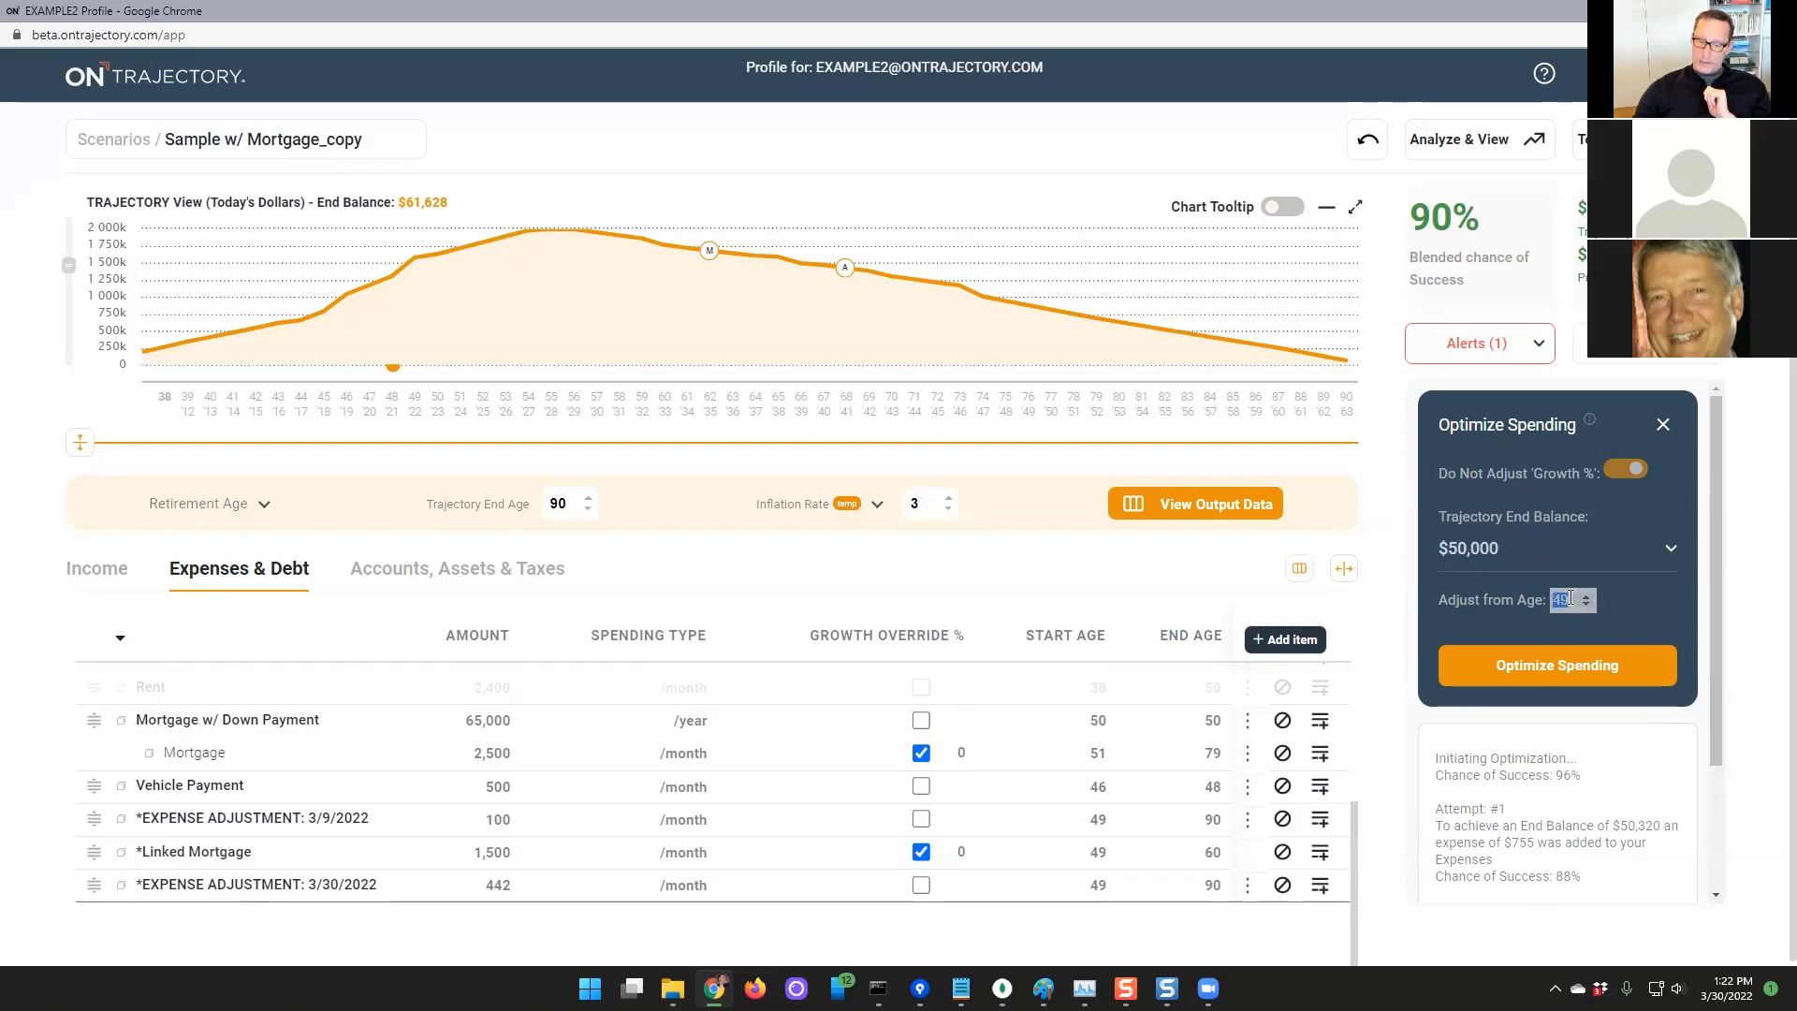
pyautogui.write('65')
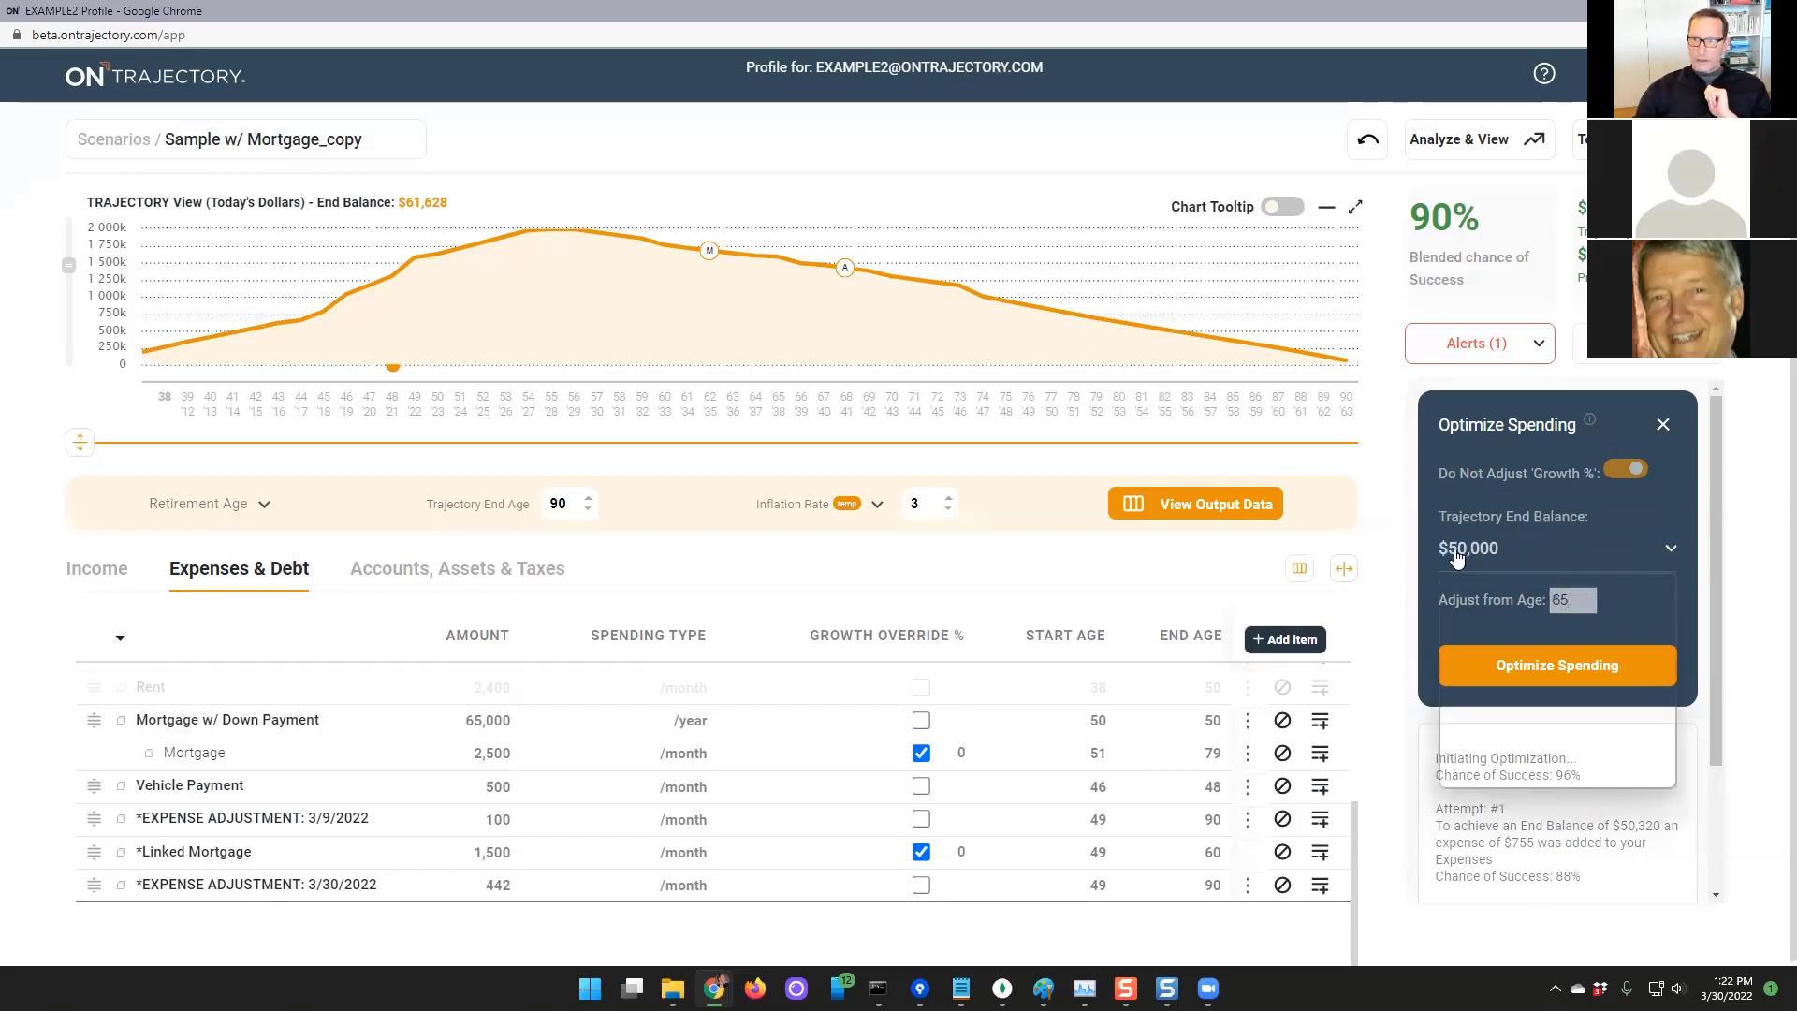
pyautogui.click(1458, 558)
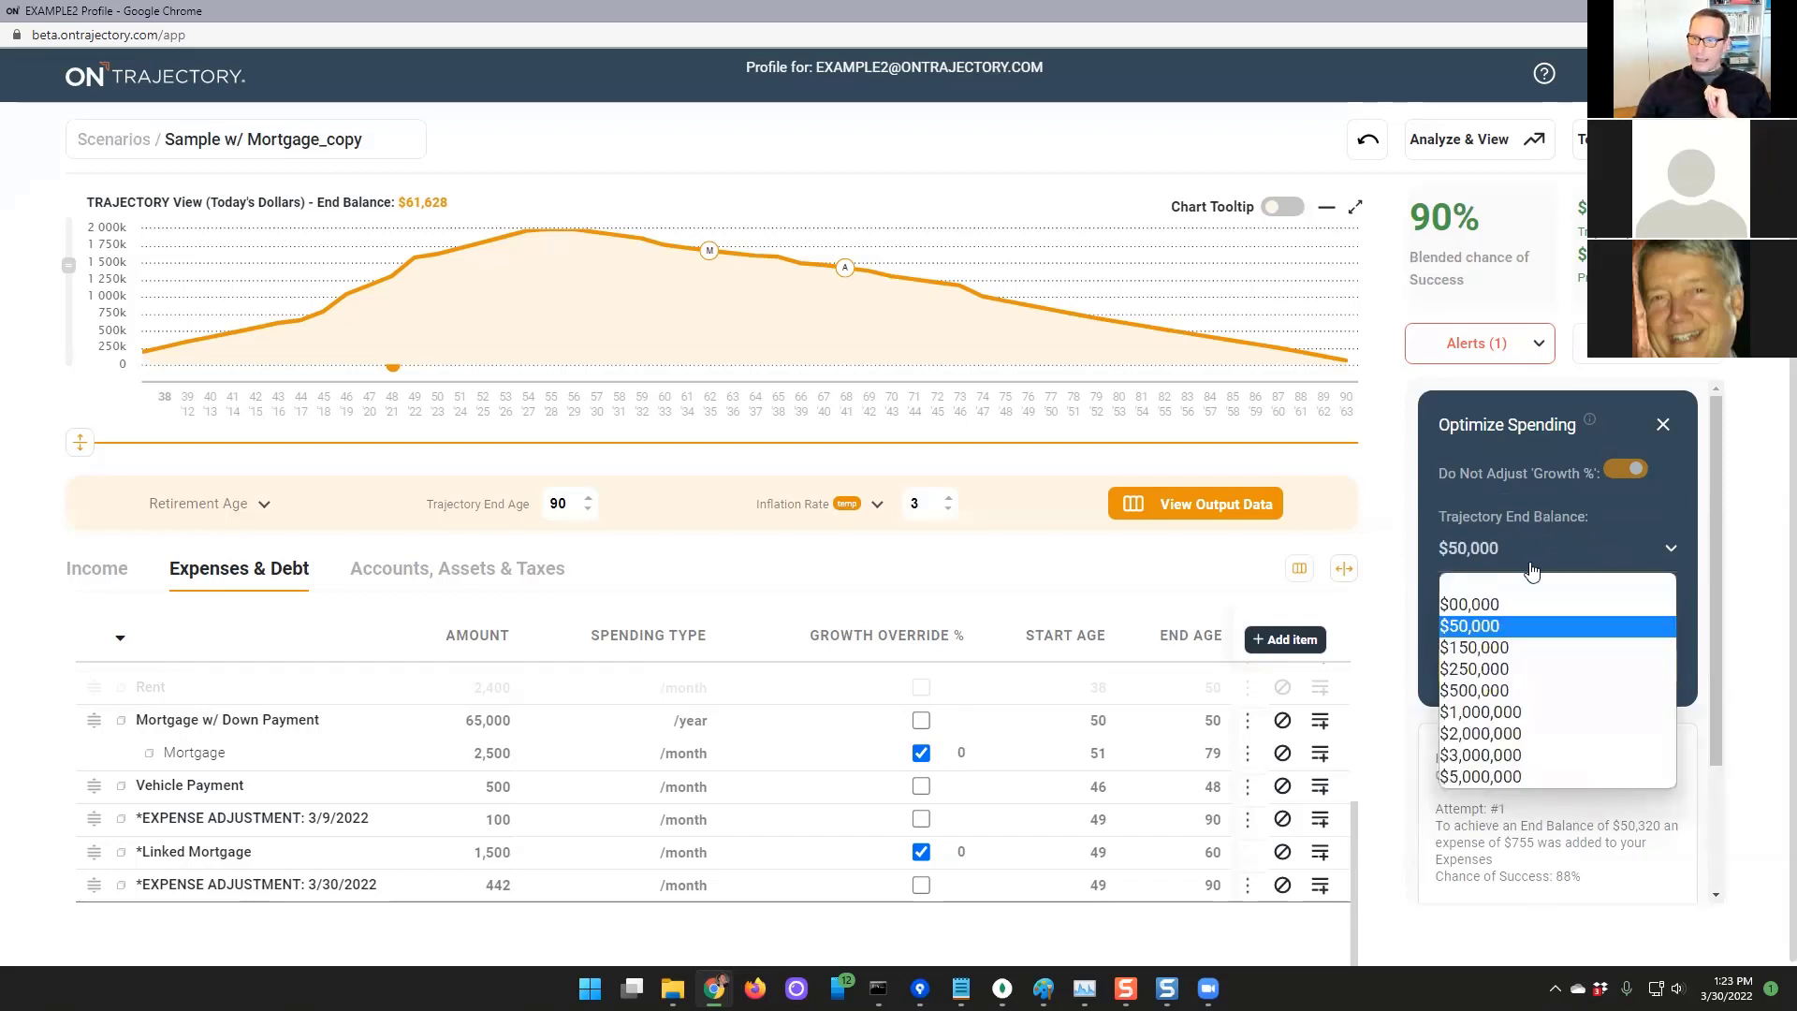
pyautogui.click(1492, 649)
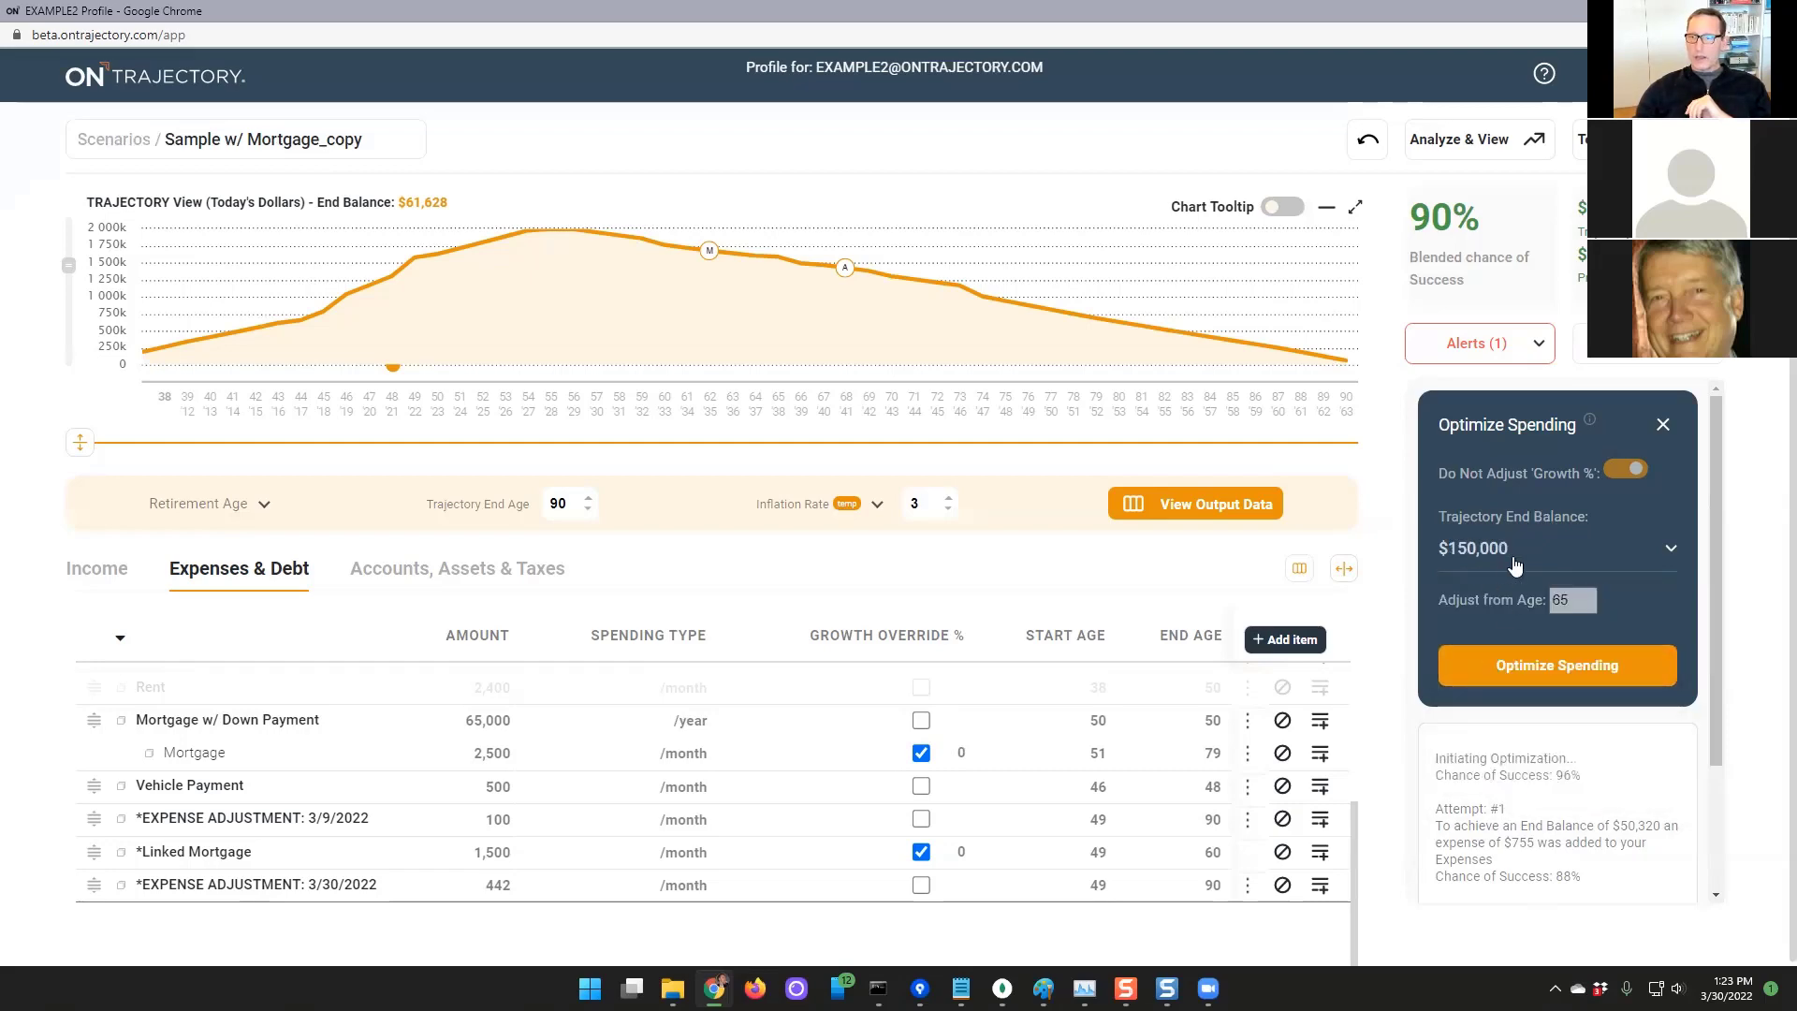
pyautogui.click(1571, 670)
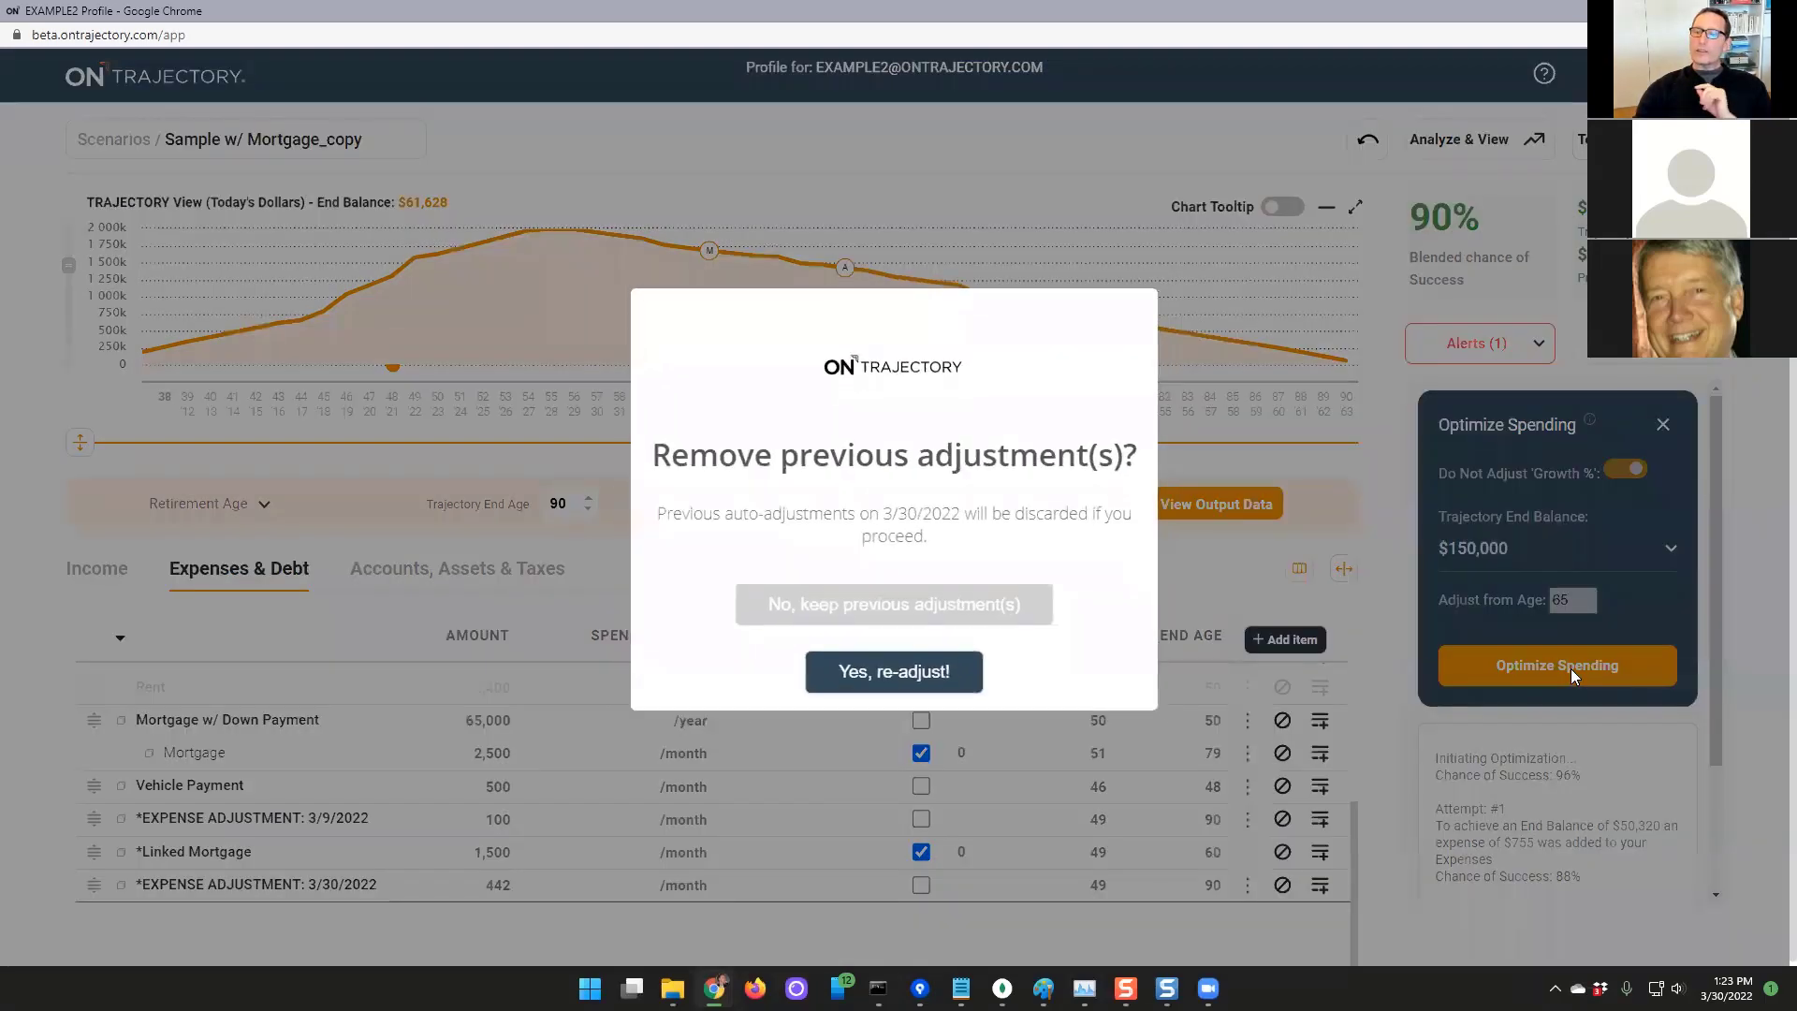
pyautogui.click(862, 673)
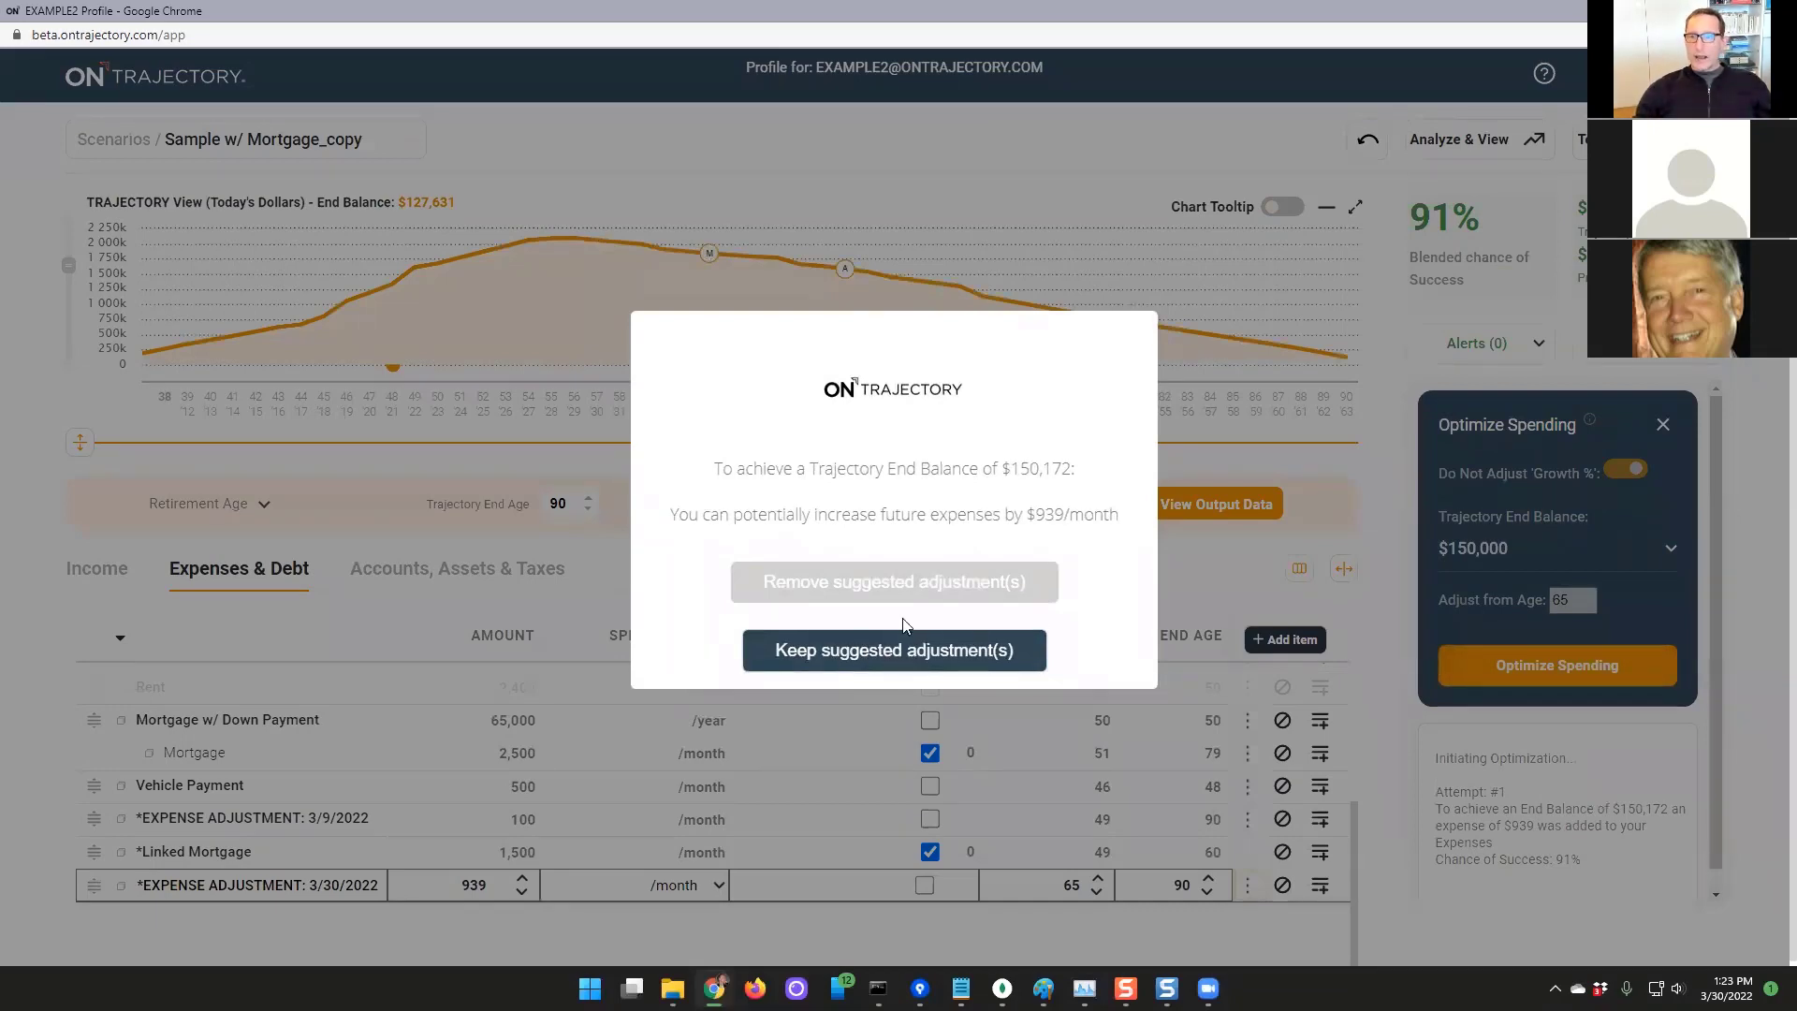
# Remove the suggested spending adjustments and close Optimize Spending
pyautogui.click(886, 591)
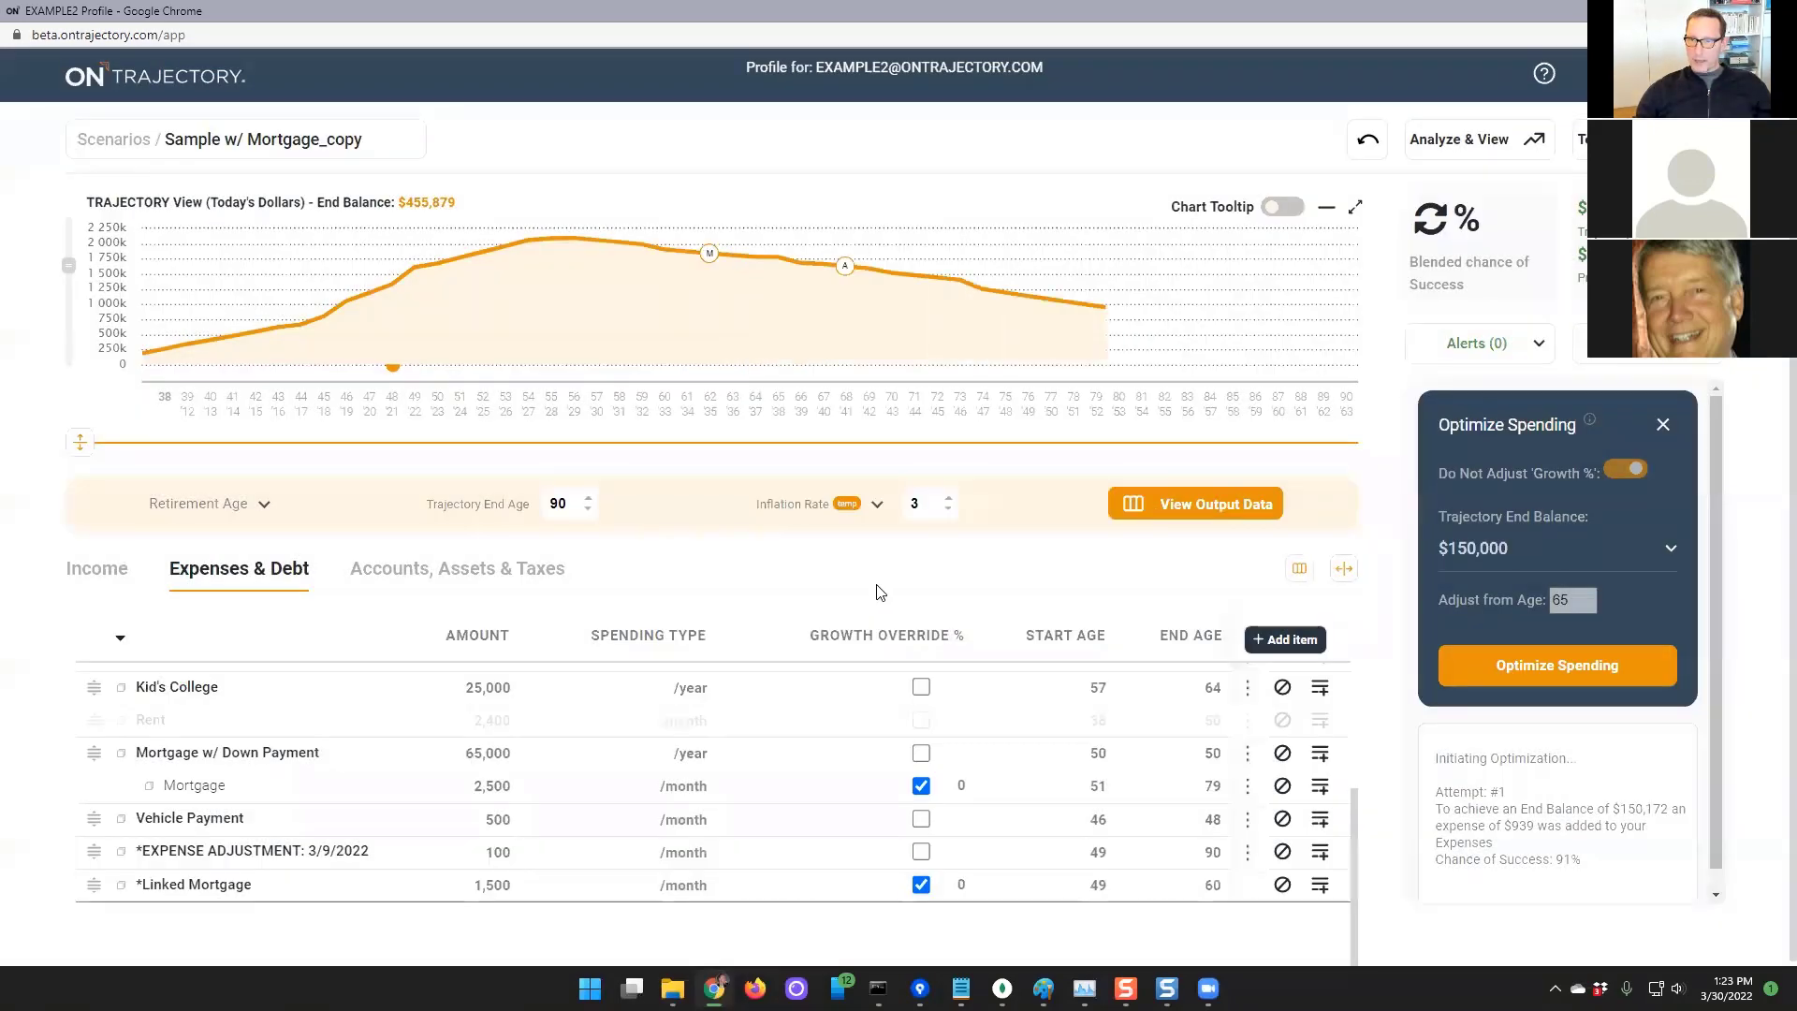
pyautogui.click(1663, 424)
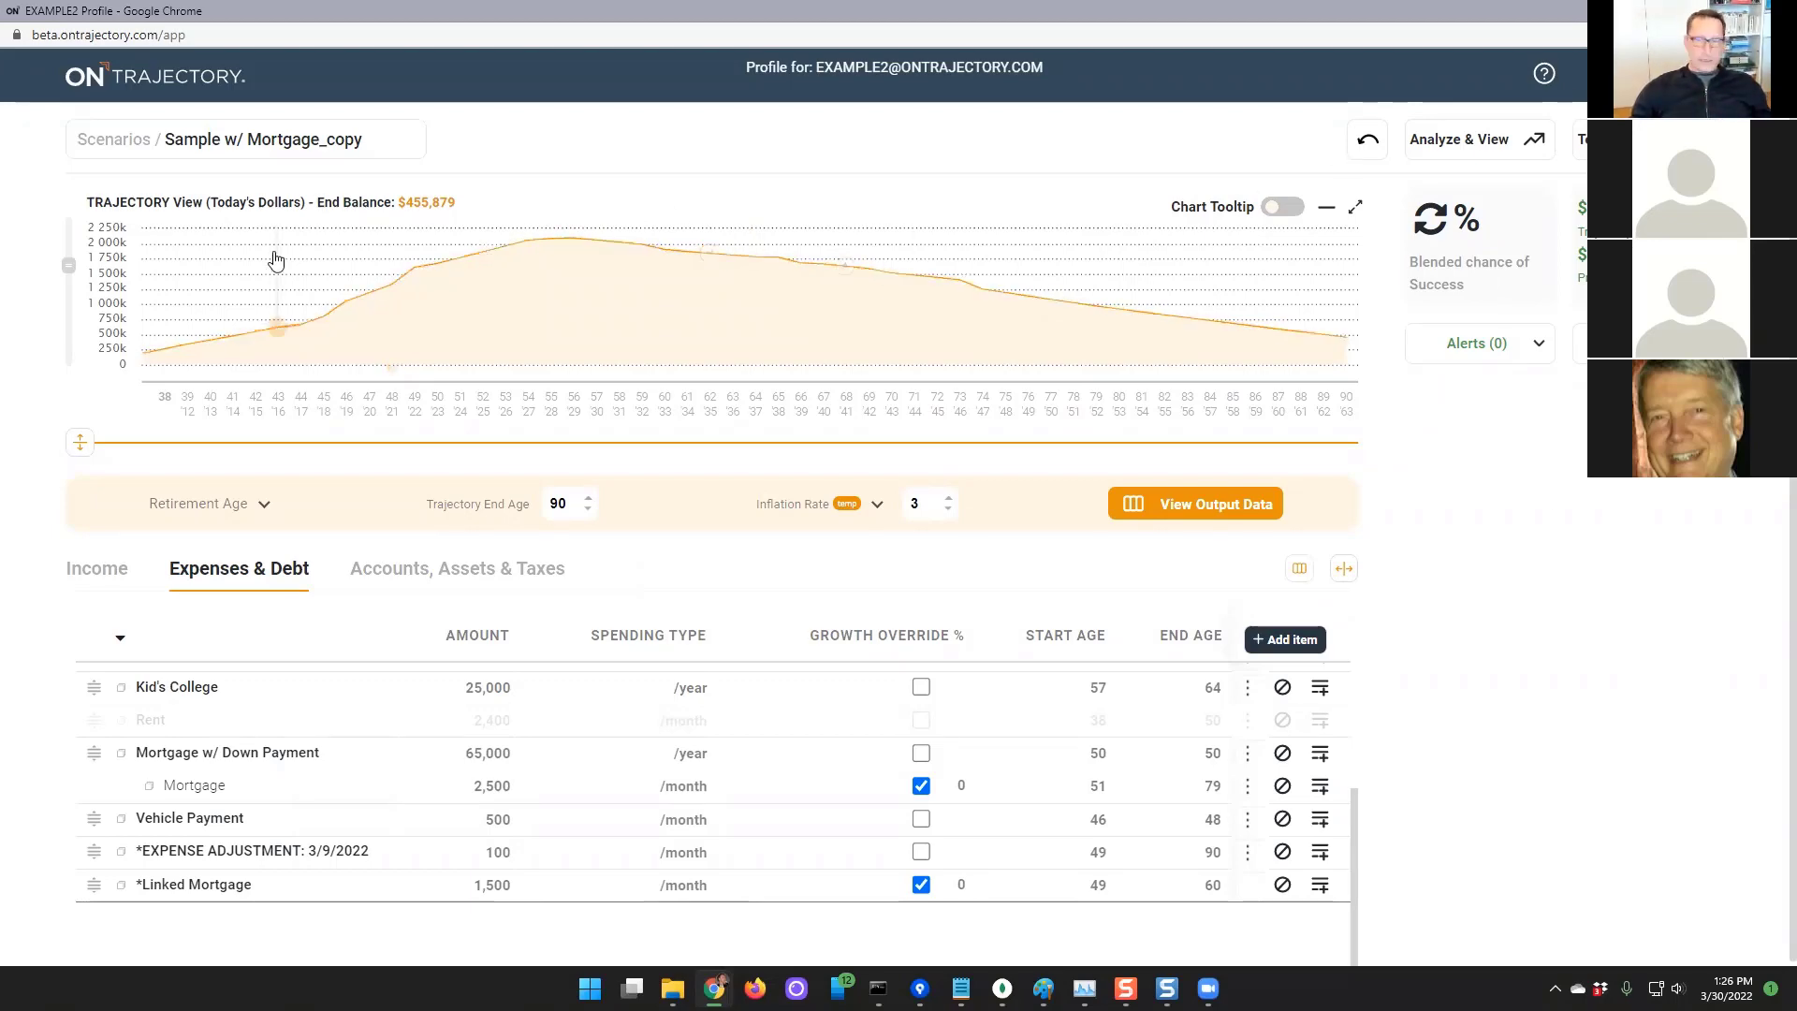
# Switch to the Advisor Workshop 3.30.22 presentation in Google Slides and unskip slides 3 and 4 for the slideshow
pyautogui.hotkey('alt', 'Tab')
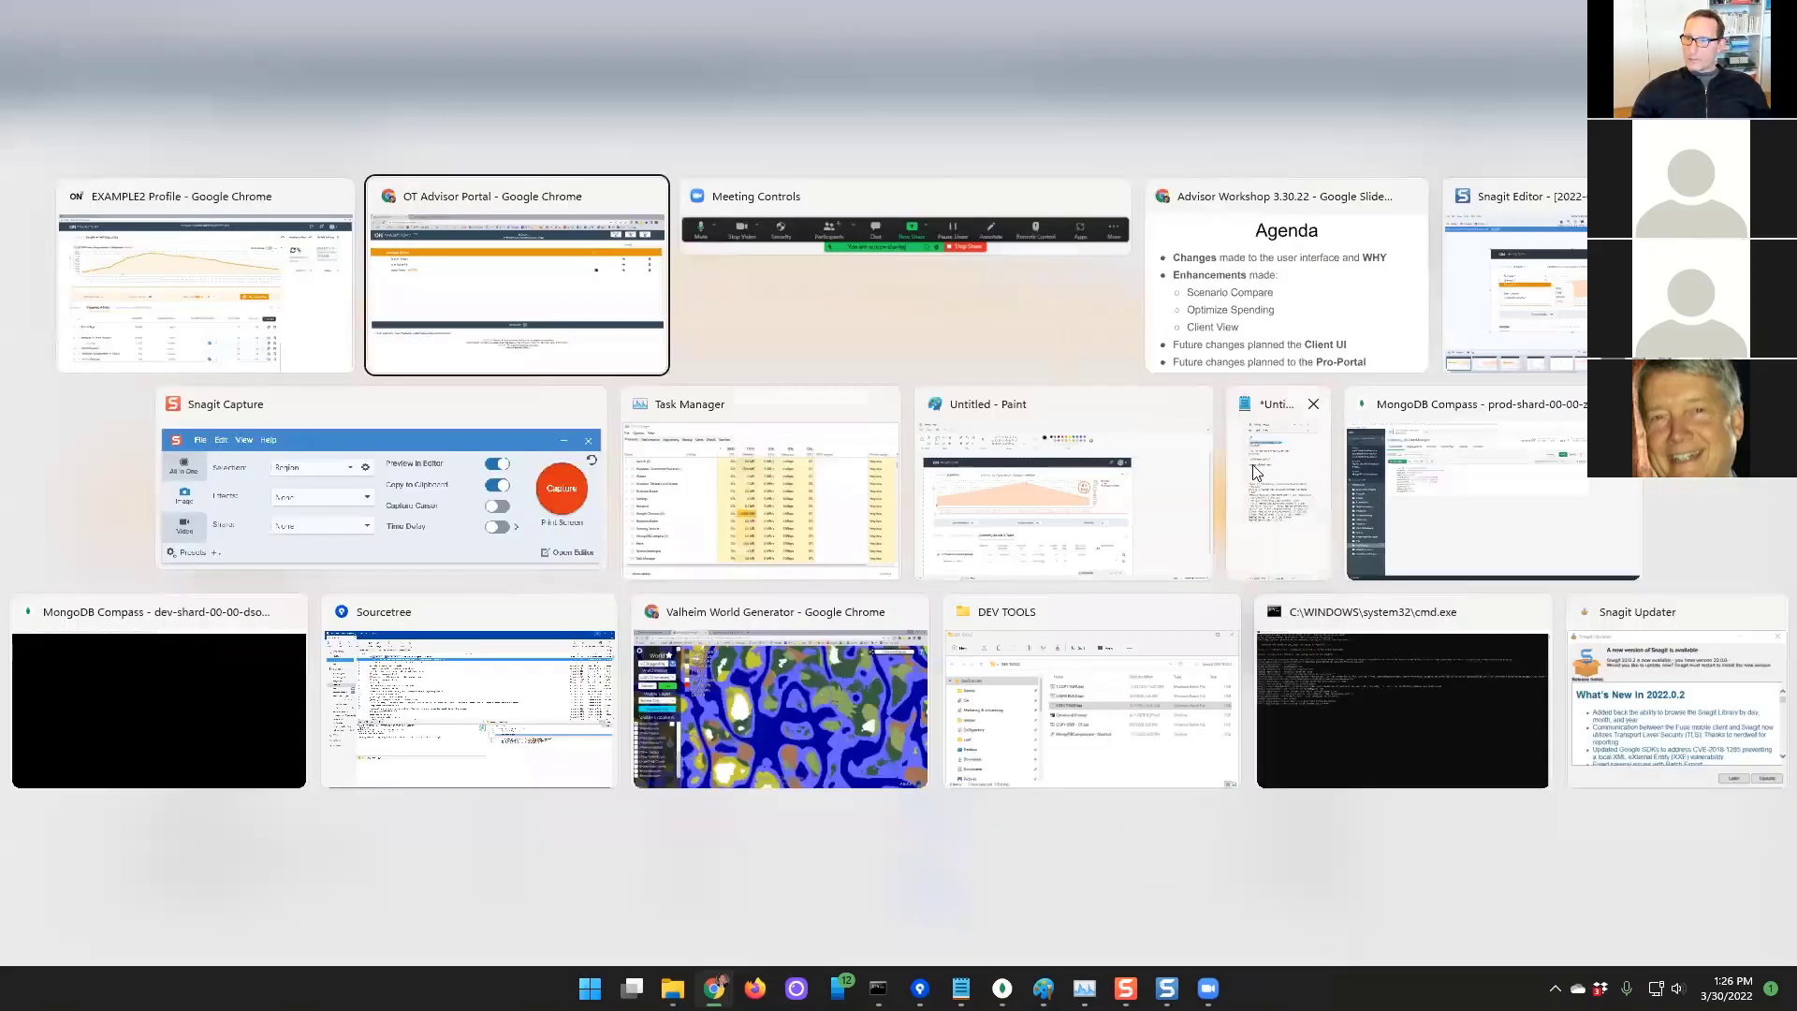
pyautogui.press('Escape')
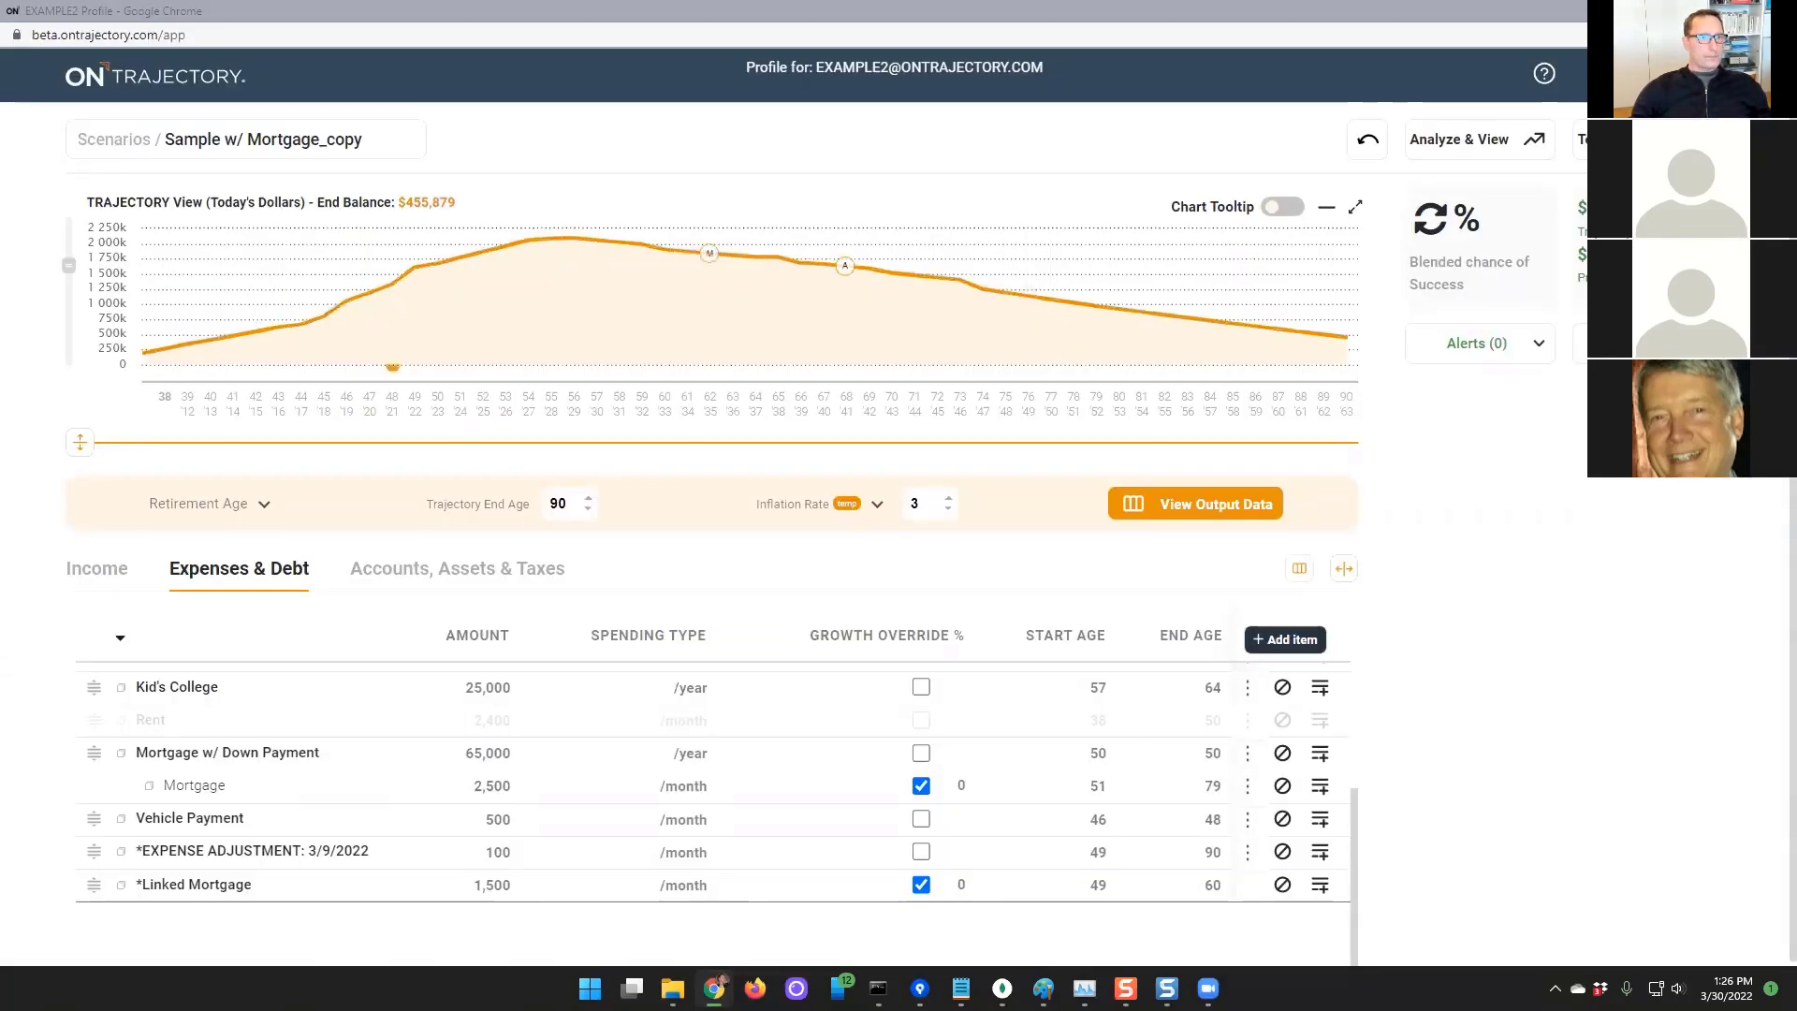
pyautogui.hotkey('alt', 'Tab')
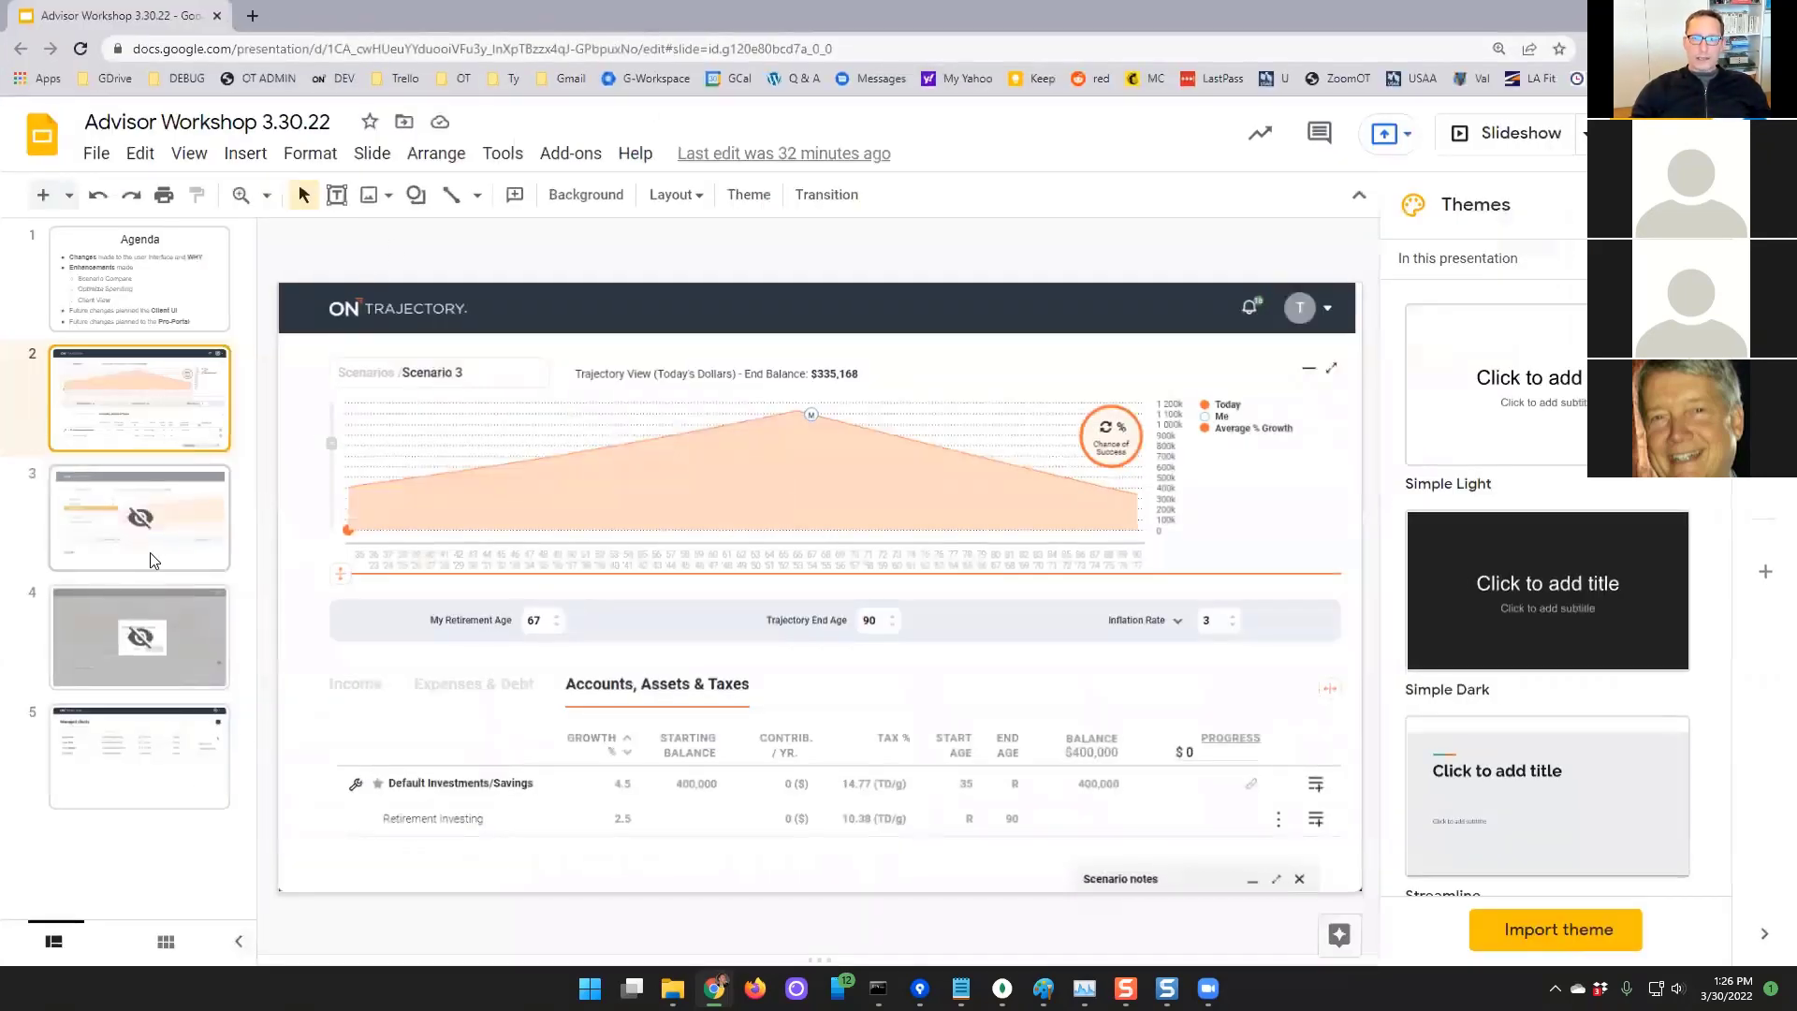
pyautogui.click(170, 526)
pyautogui.rightClick(168, 525)
pyautogui.click(170, 530)
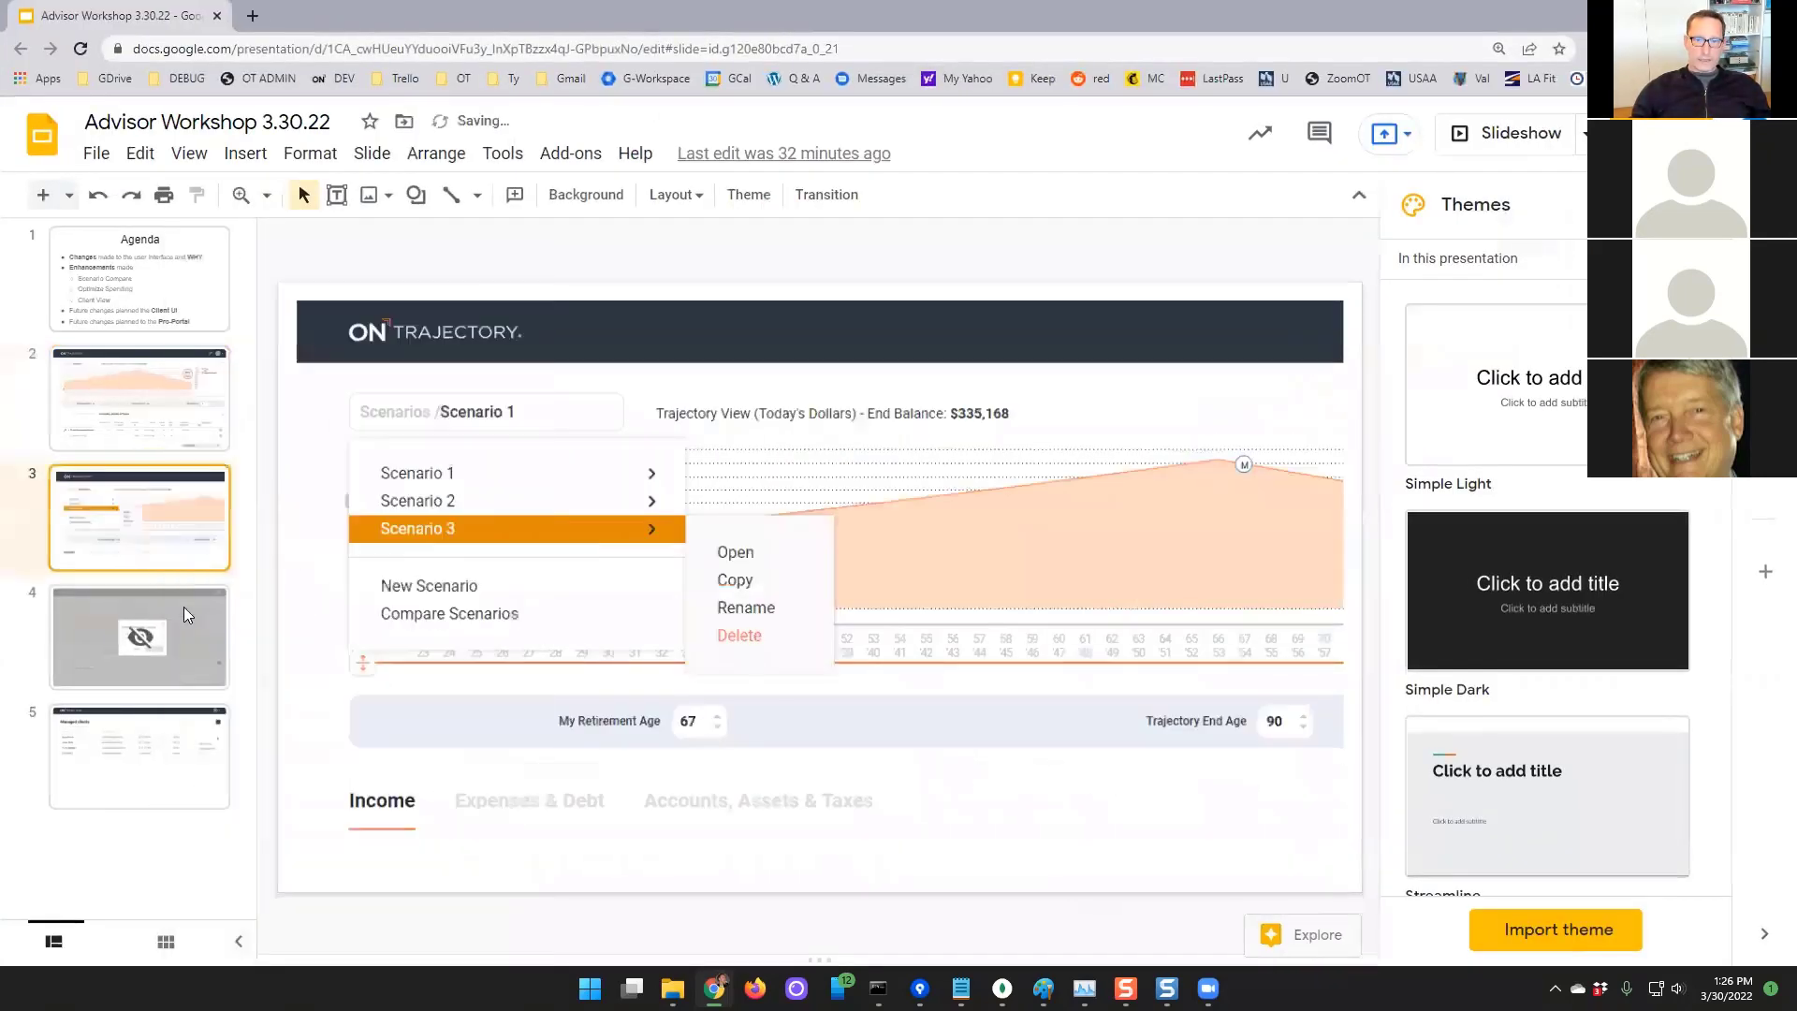
pyautogui.rightClick(166, 658)
pyautogui.click(453, 524)
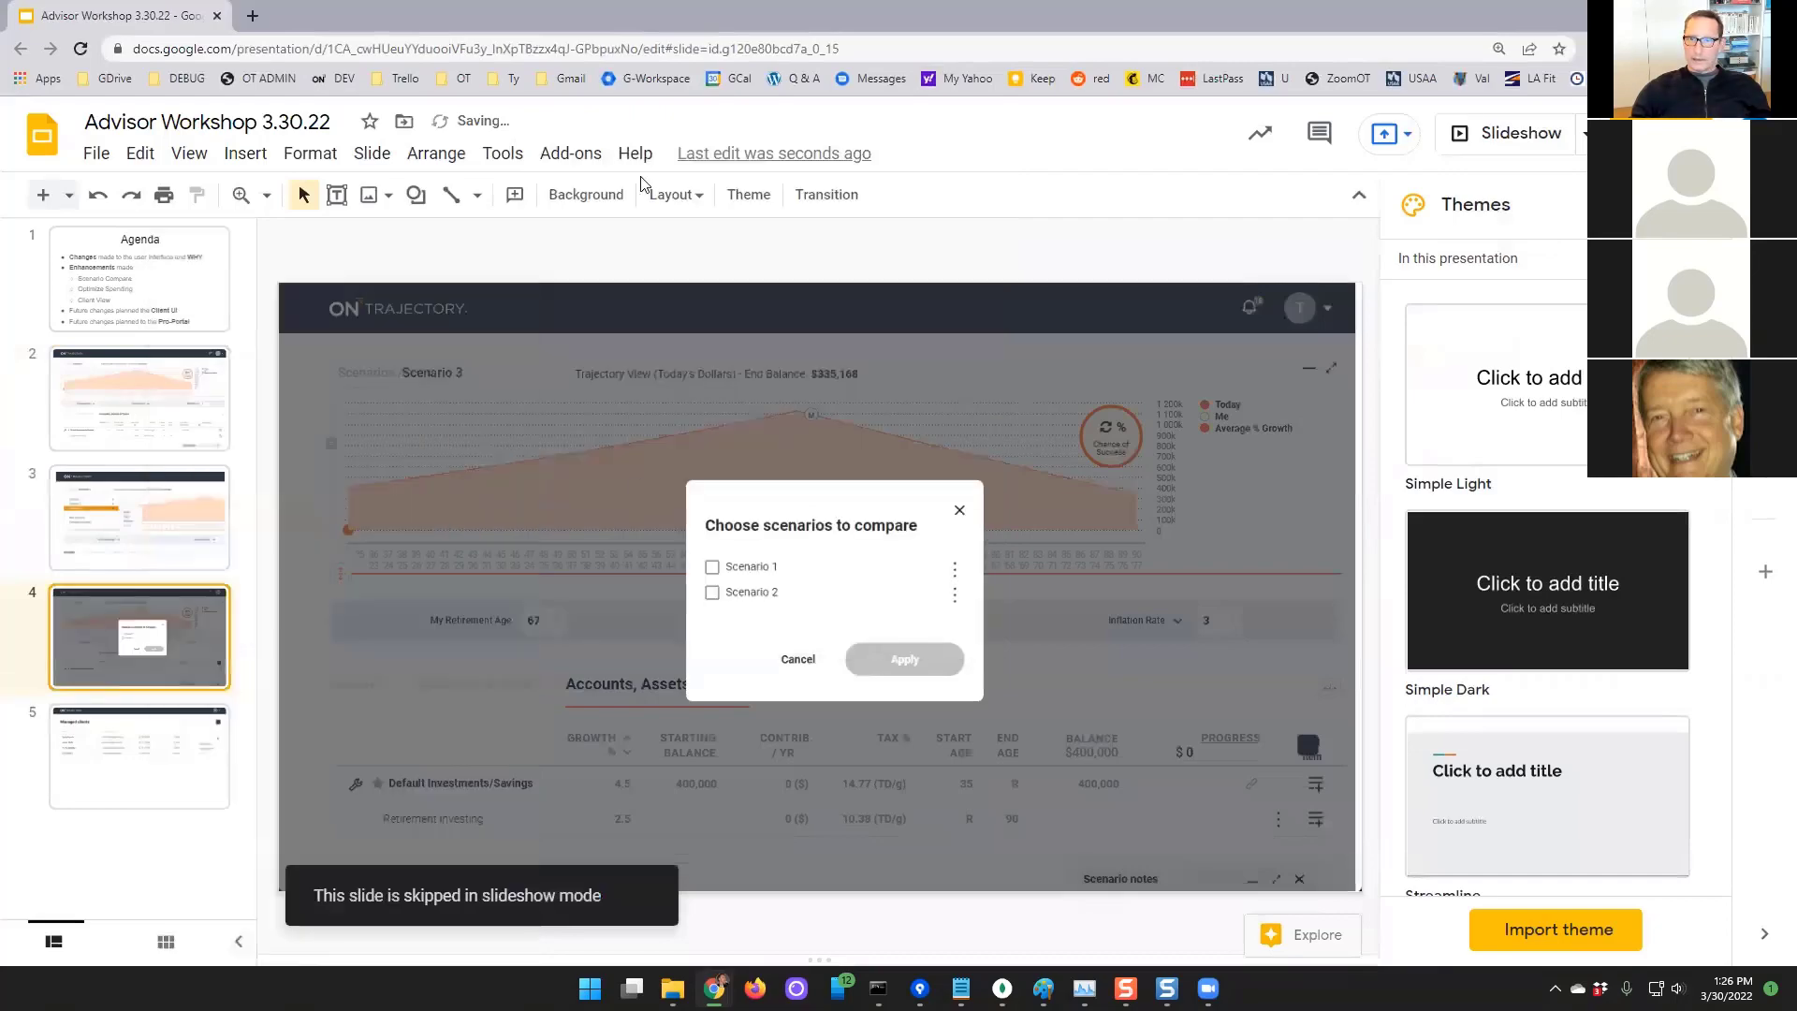
# Start the slideshow and present the mock-ups of the scenario menu and the dialog for choosing scenarios to compare
pyautogui.click(1505, 131)
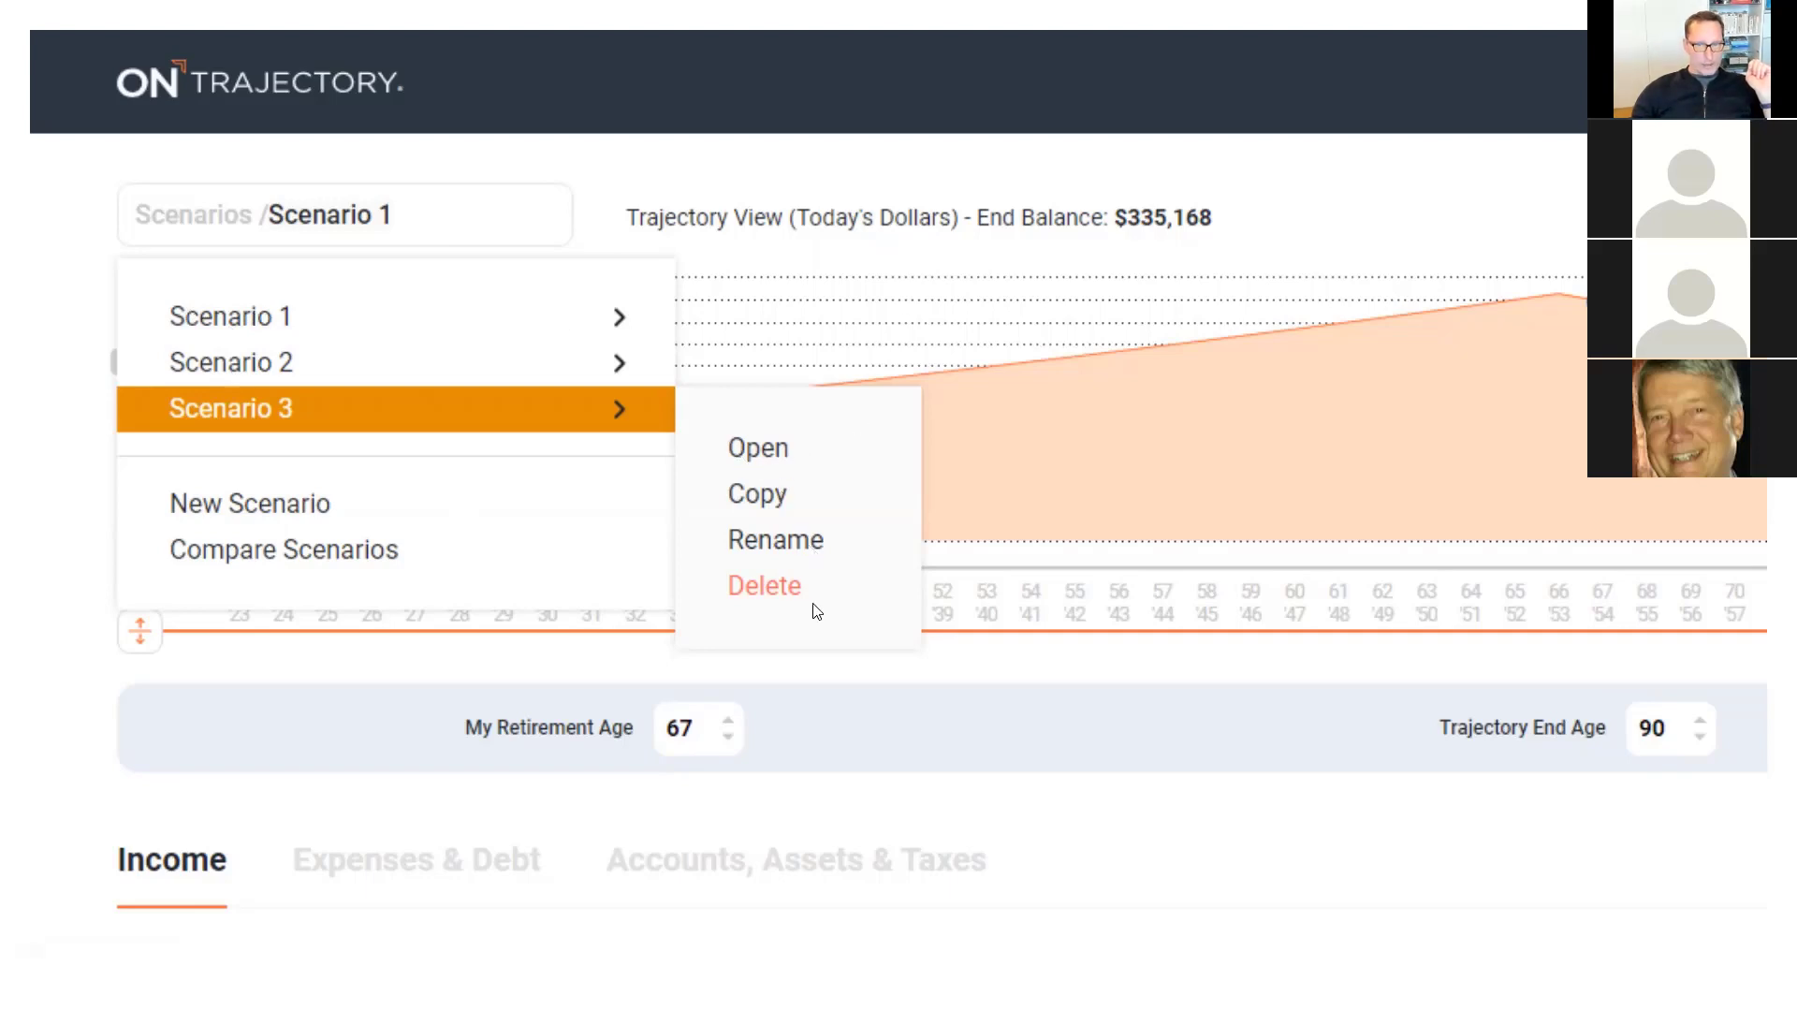
pyautogui.click(369, 558)
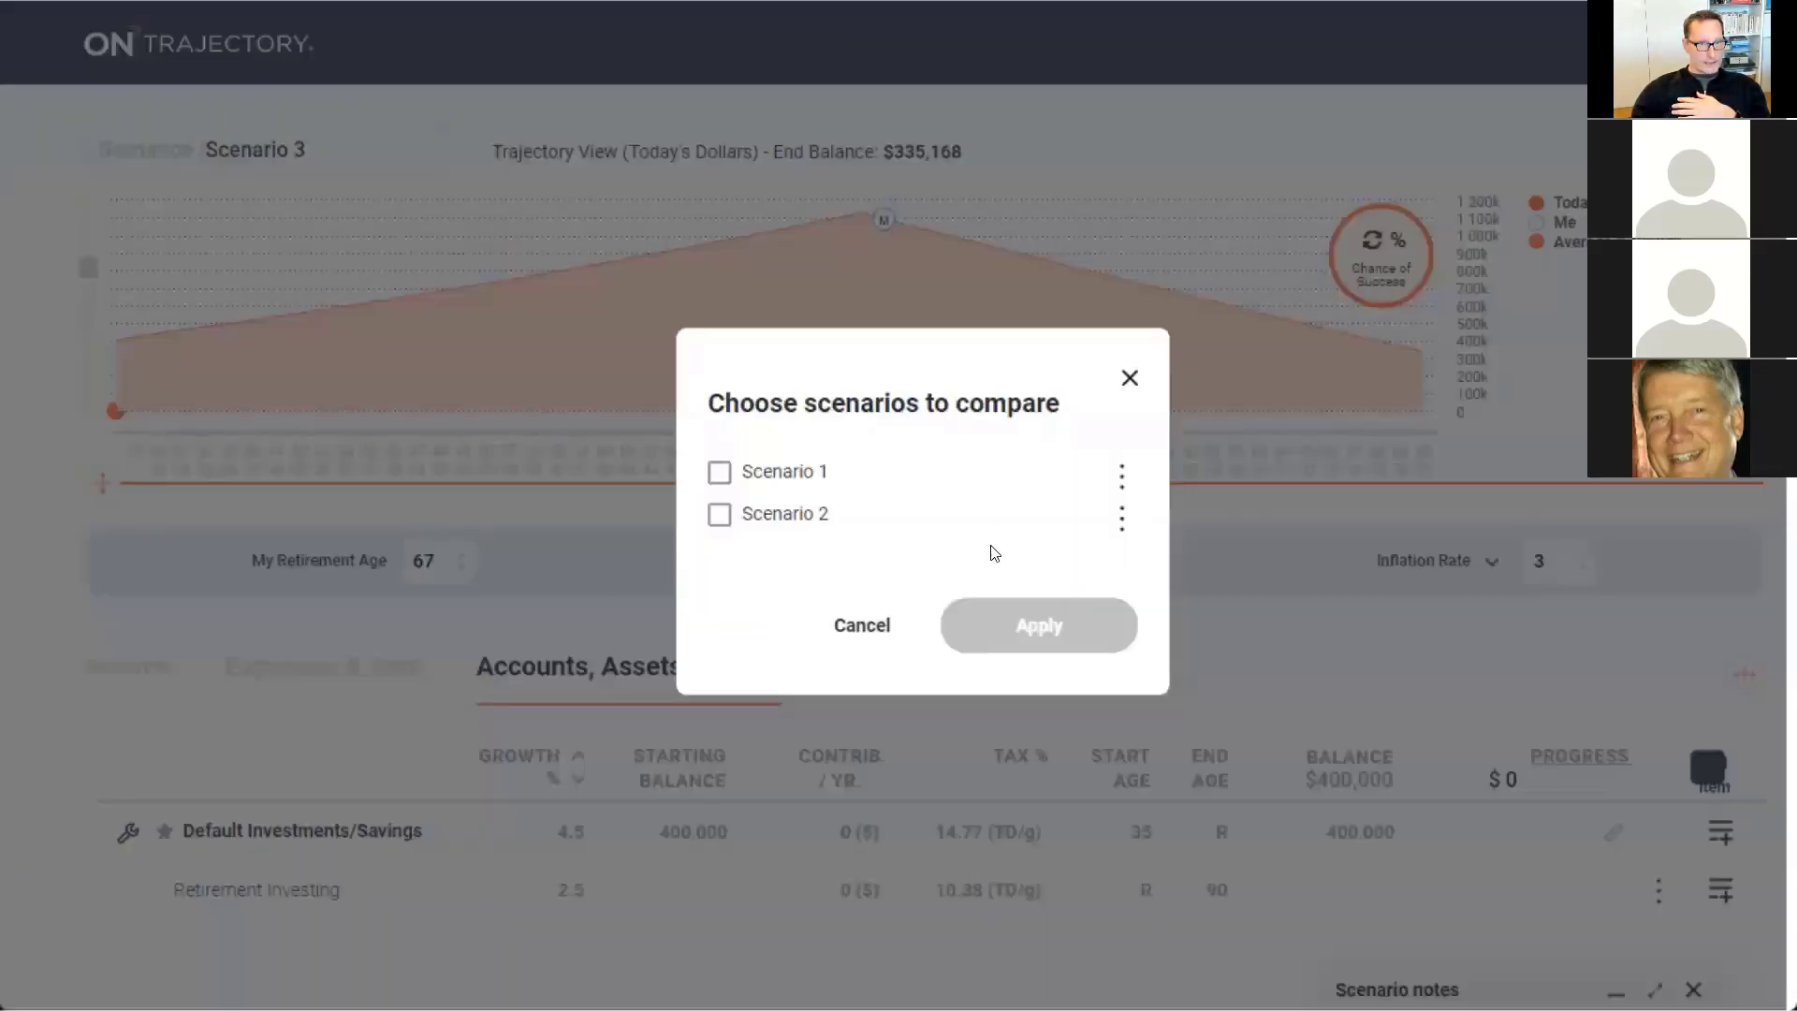